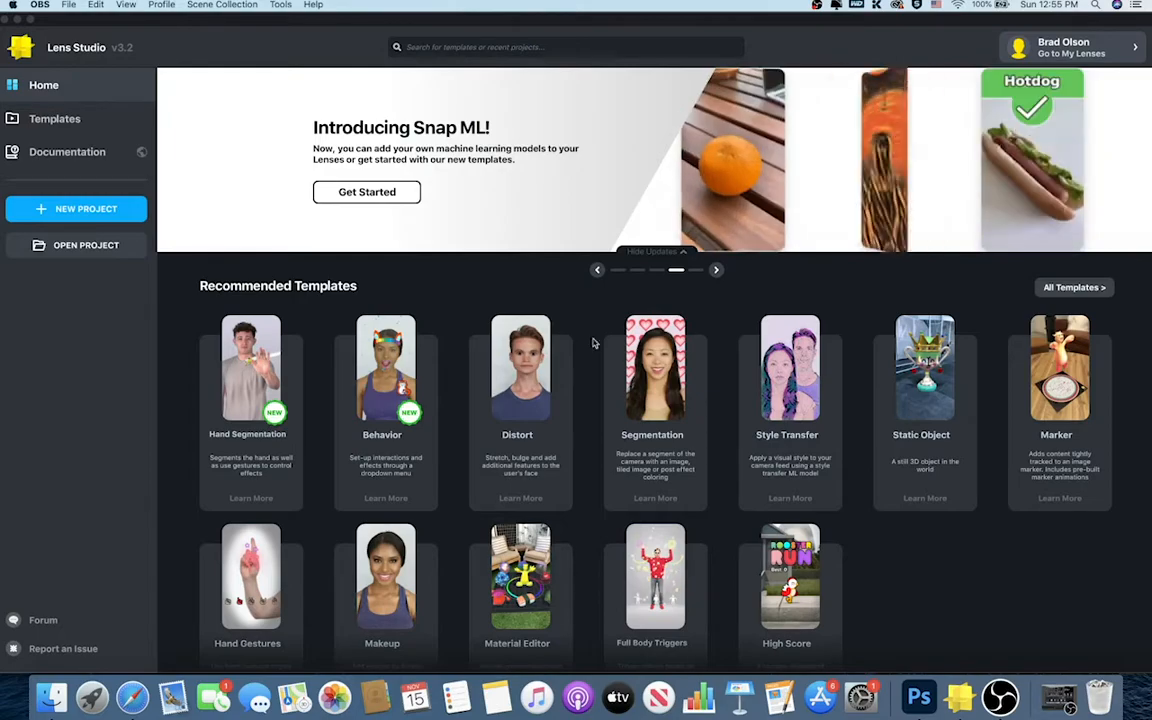
Step: Create a new project and switch the preview to the sample person video and back to the webcam
click(68, 210)
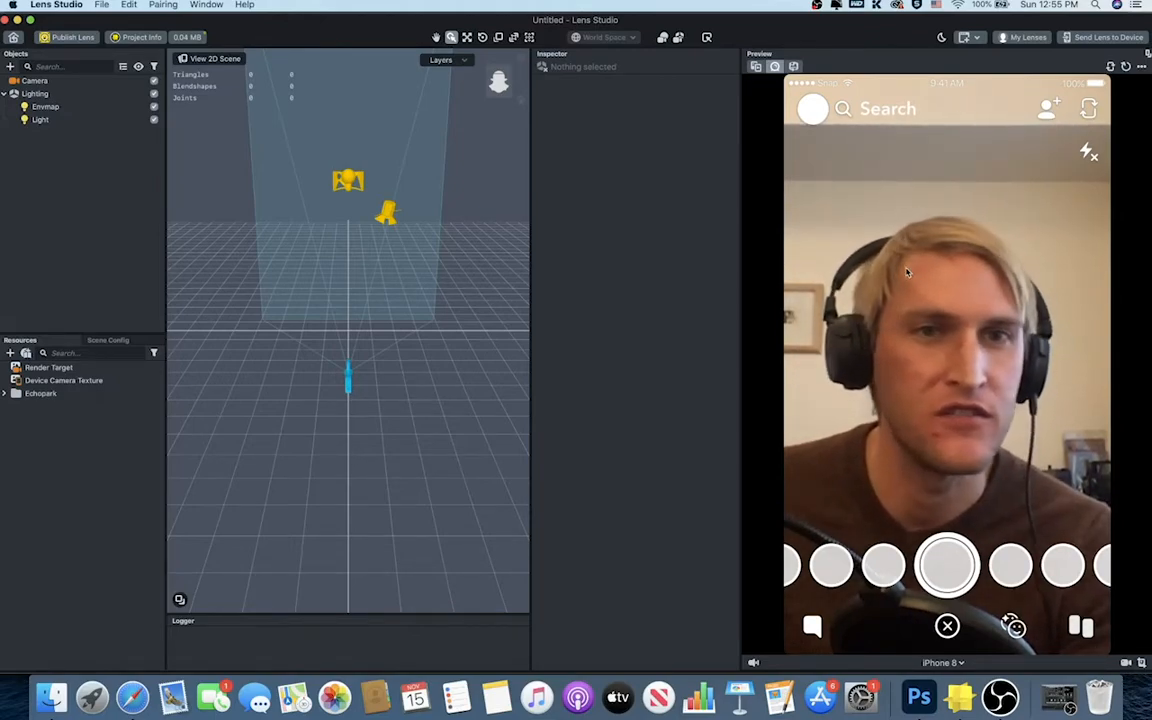
click(756, 67)
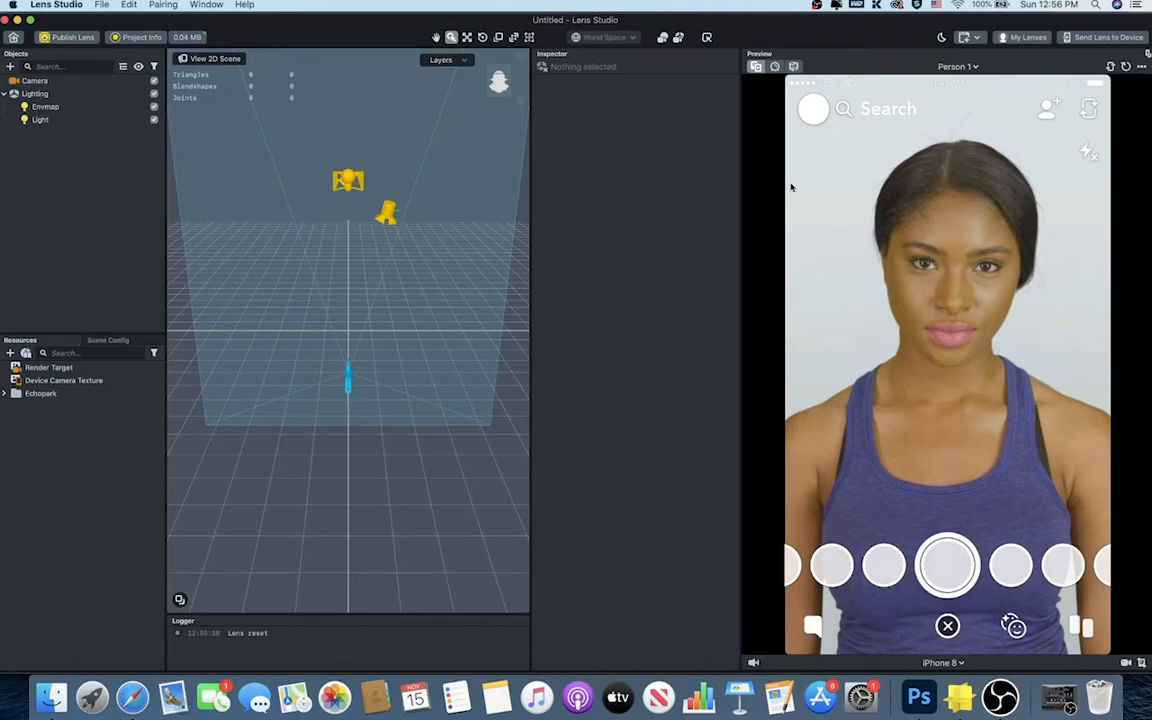
click(774, 67)
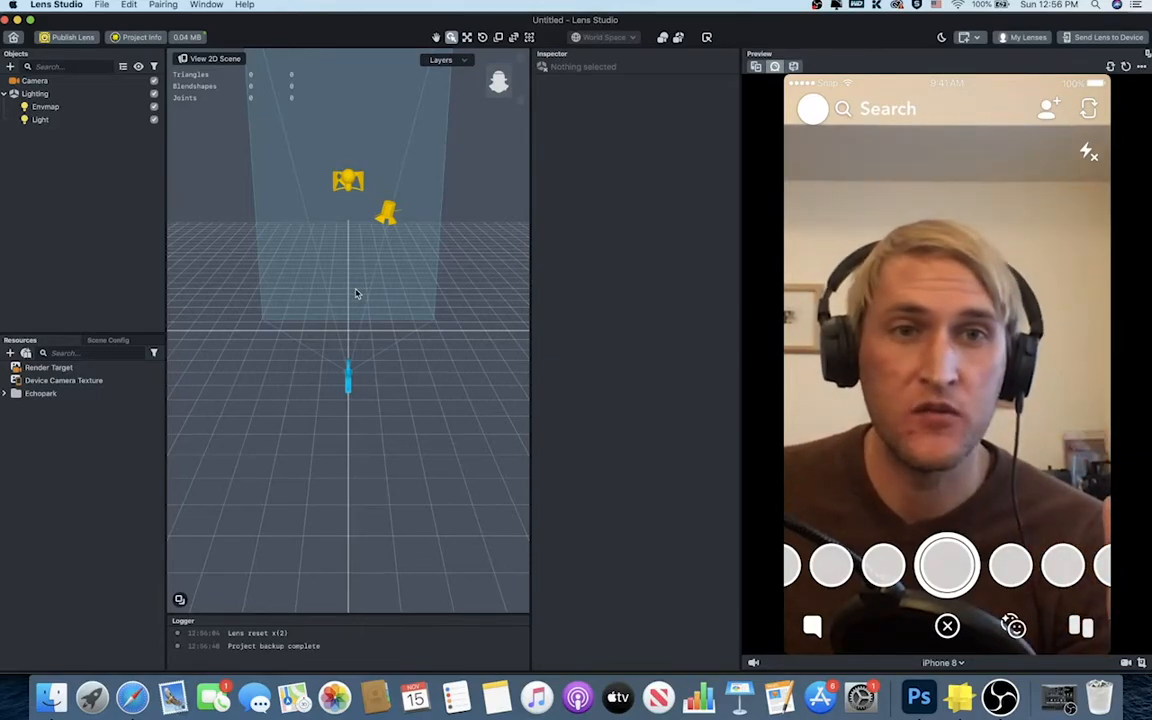
Step: Switch the scene view from 3D to 2D
click(210, 59)
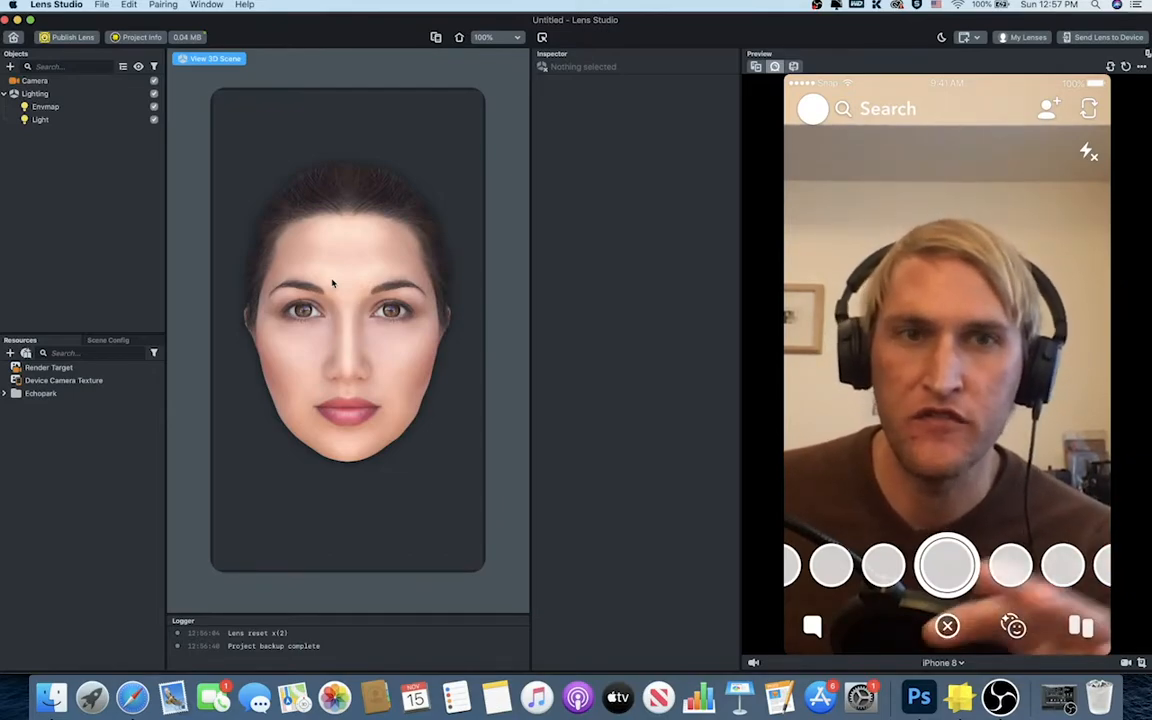
click(58, 121)
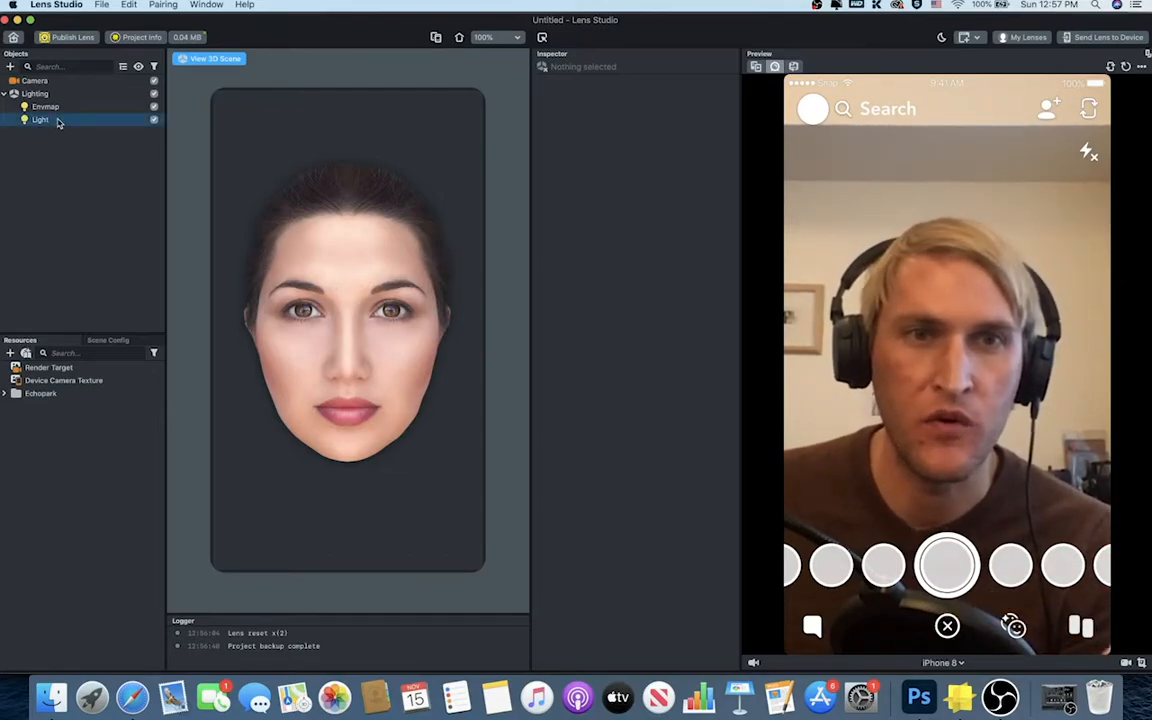
click(42, 94)
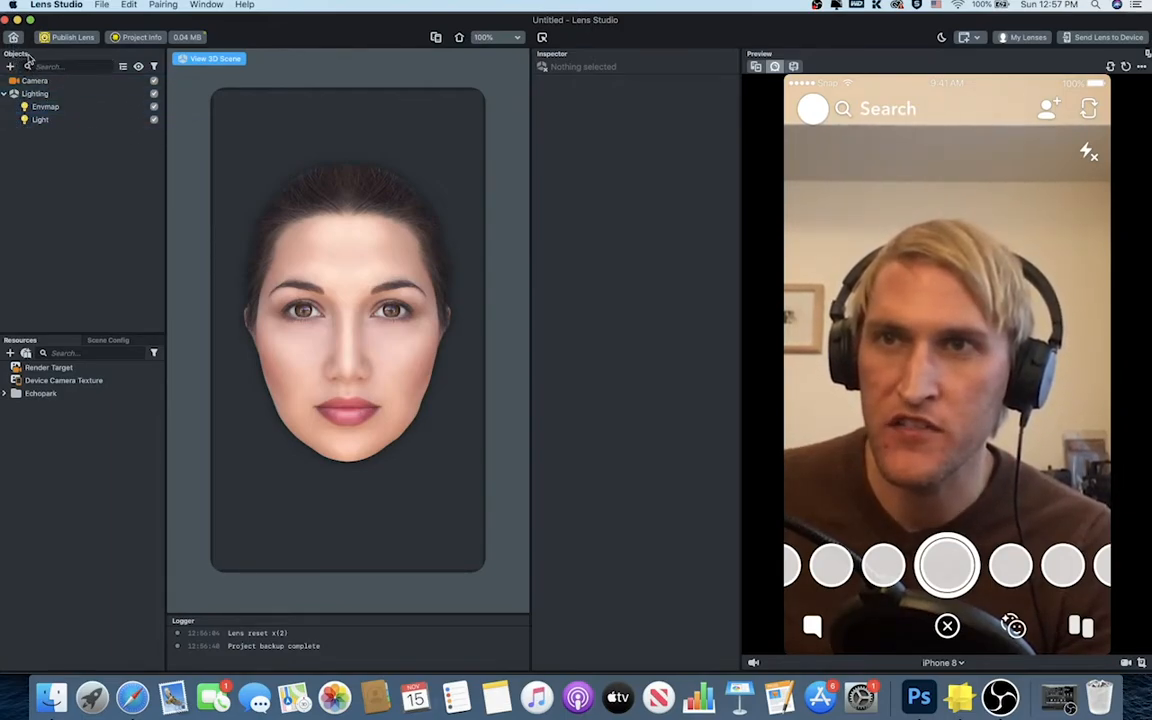
drag(14, 54, 30, 79)
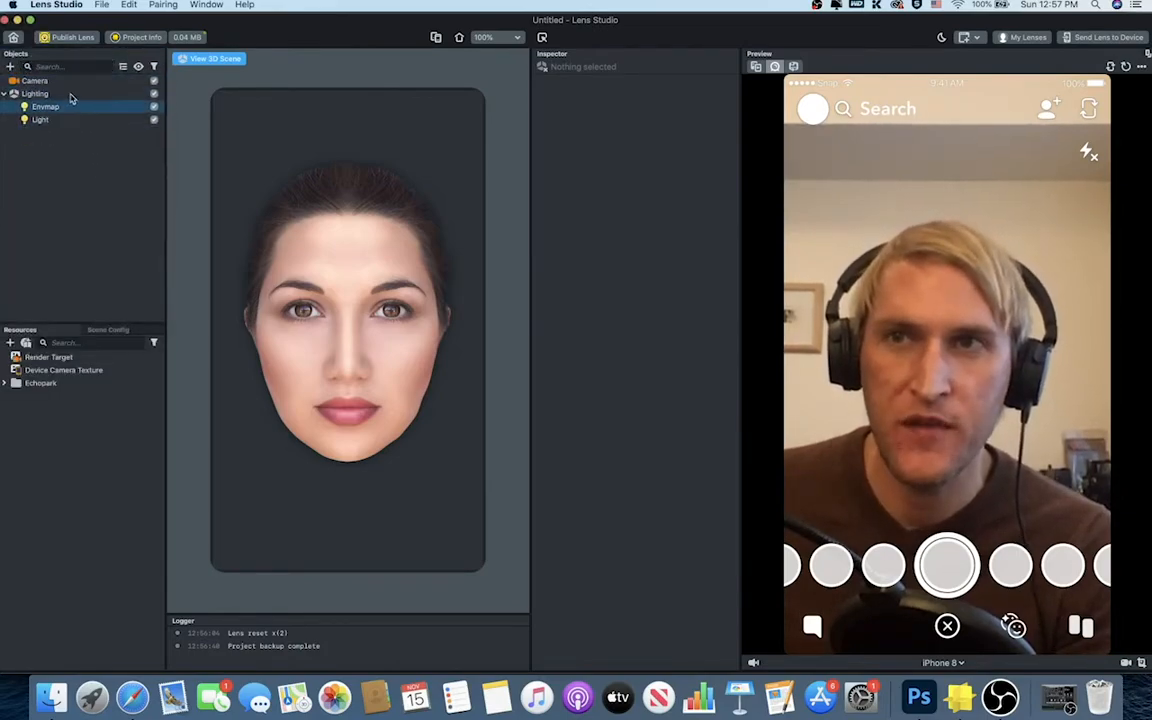
Step: Add an Eye Color face effect to the scene objects
click(10, 66)
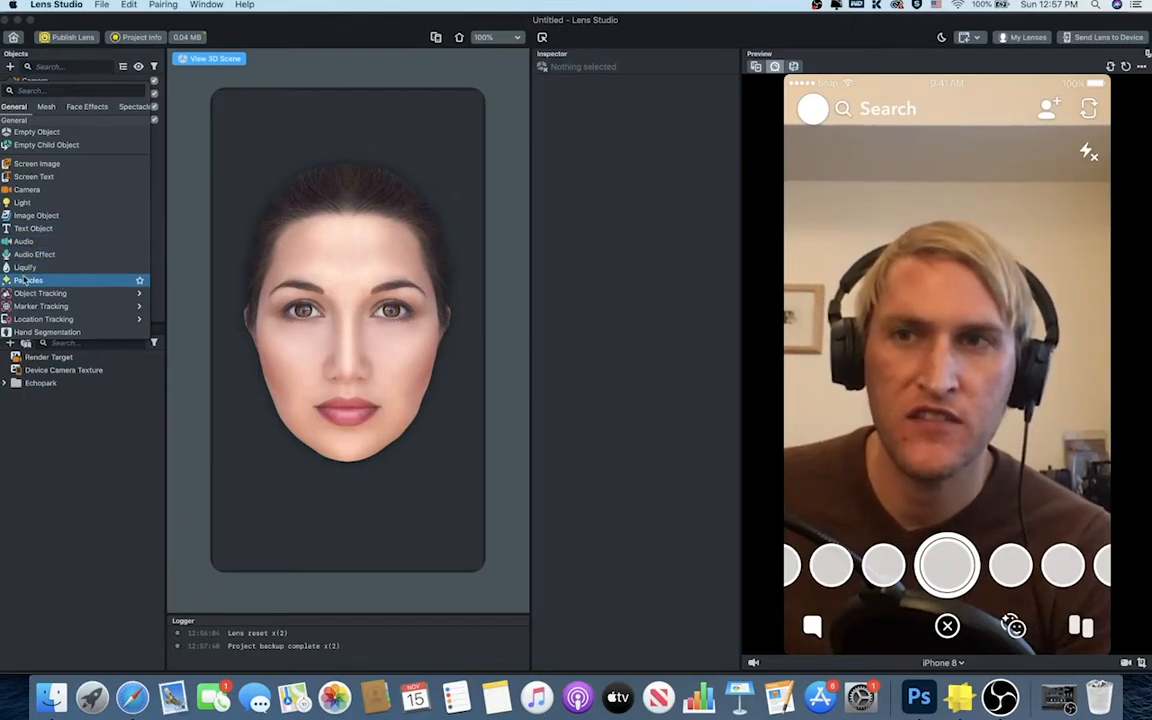
scroll(60, 270, down, 2)
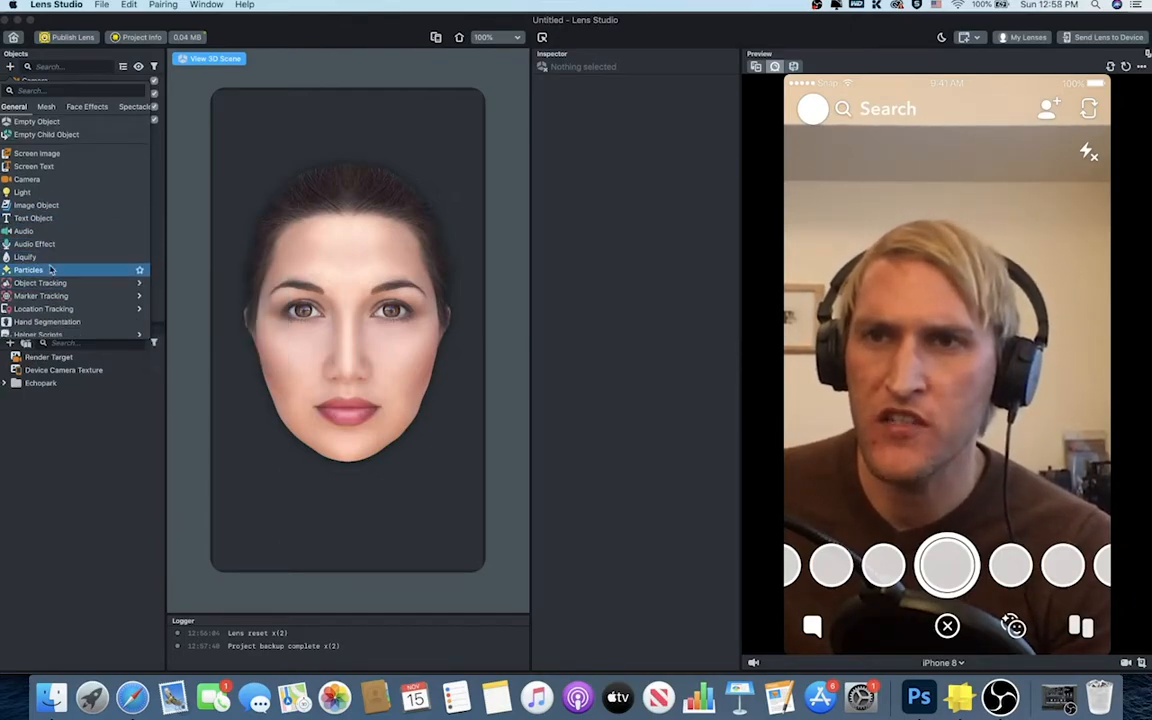
scroll(52, 281, down, 4)
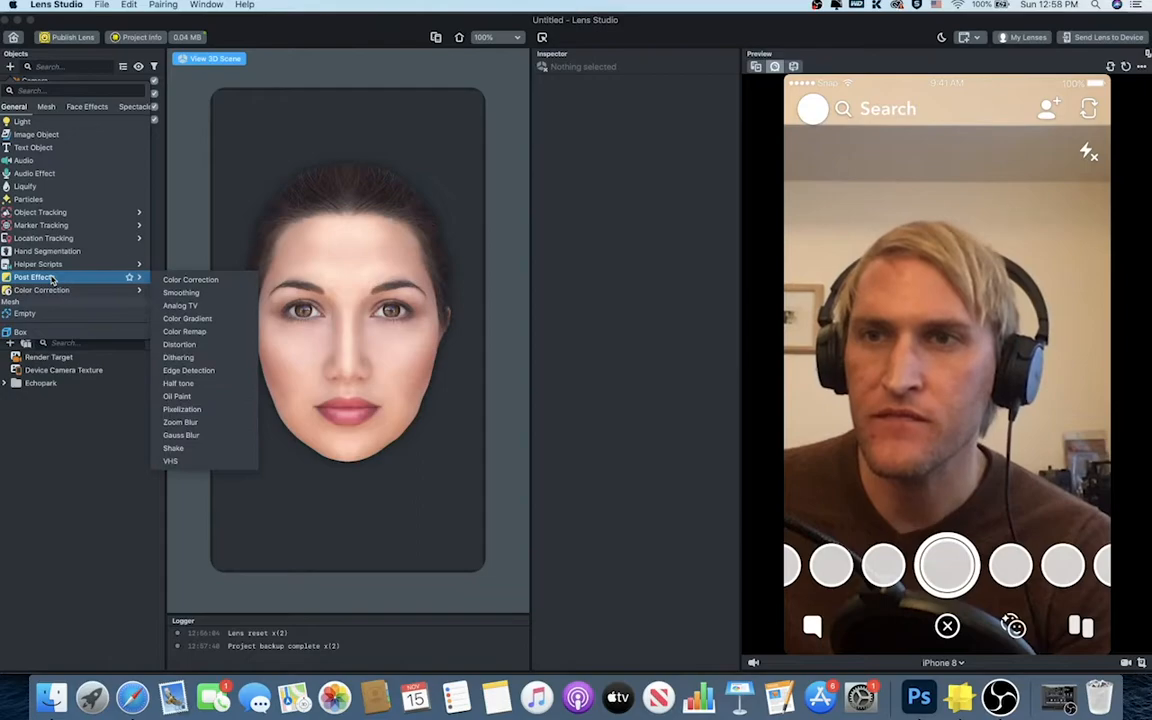
scroll(40, 290, down, 3)
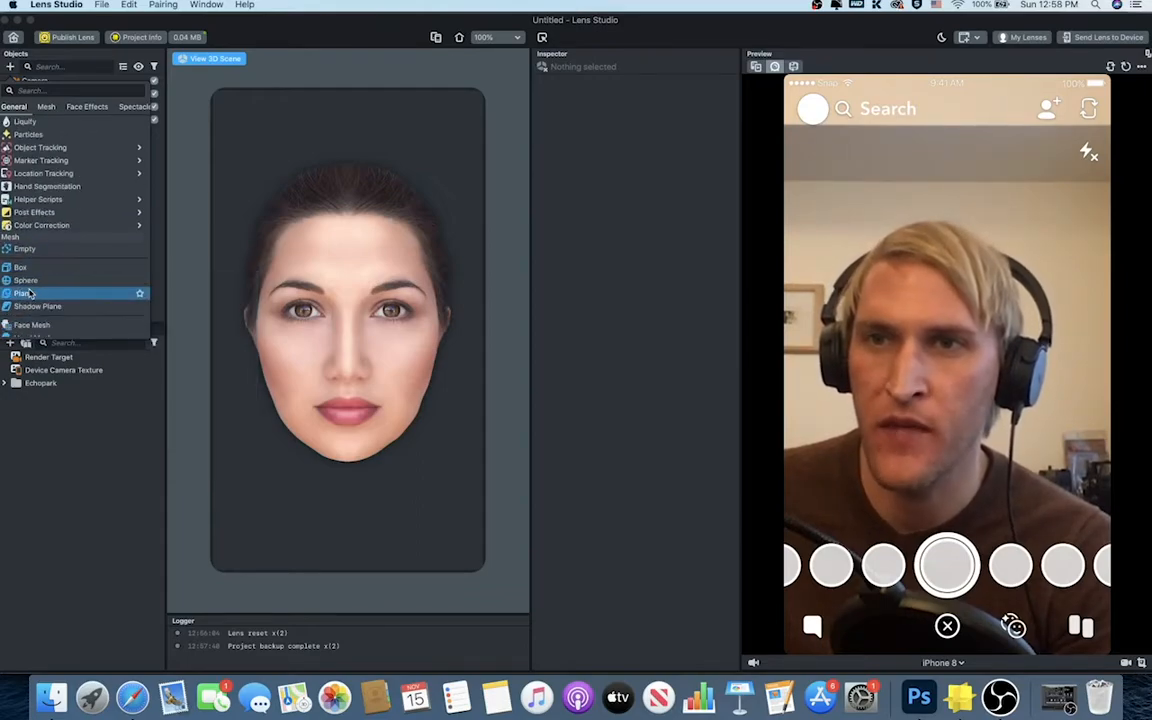
scroll(31, 293, down, 5)
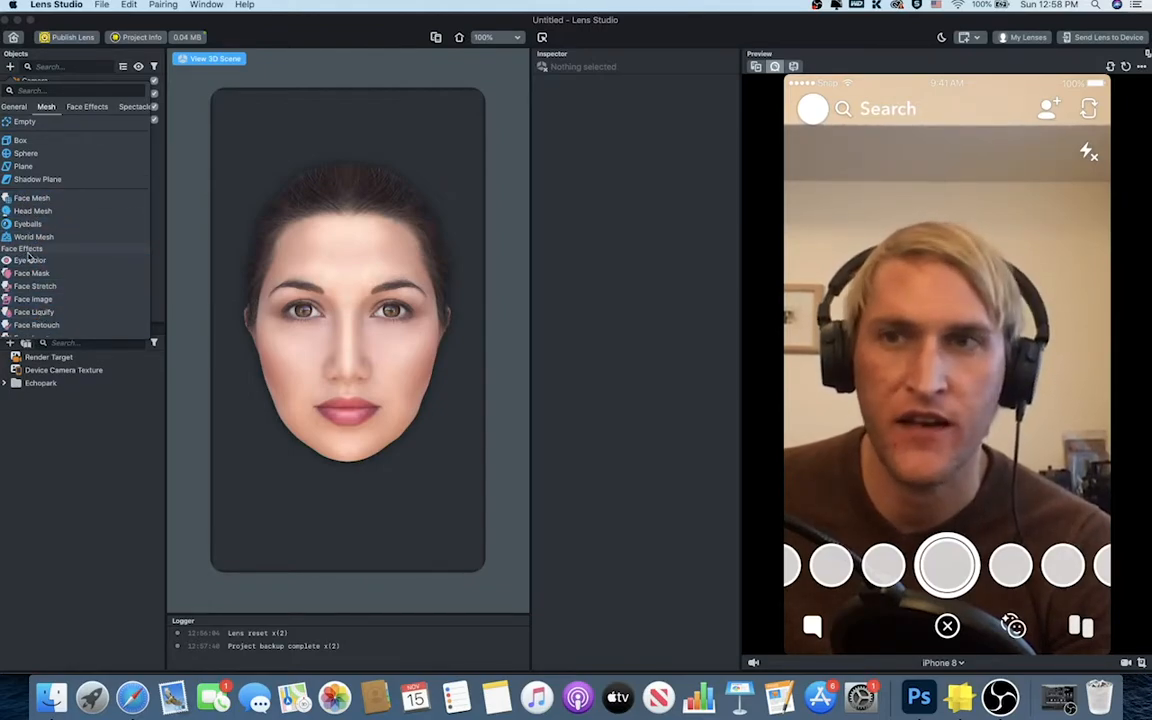
scroll(29, 257, down, 3)
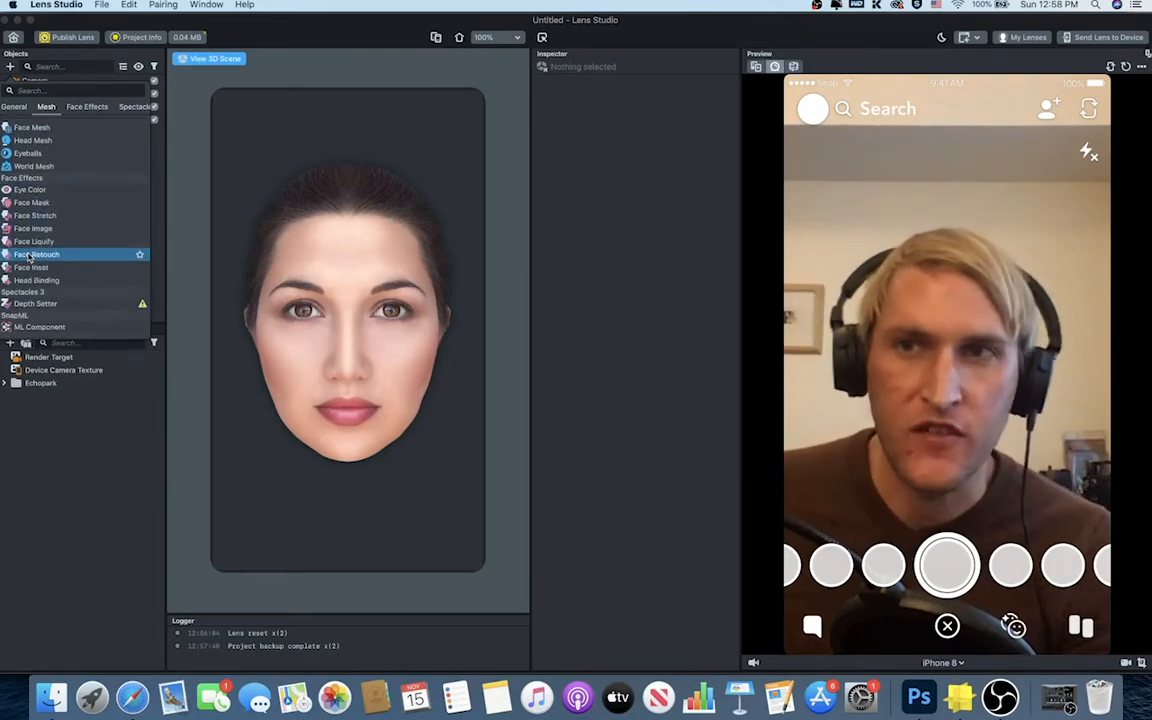
click(30, 190)
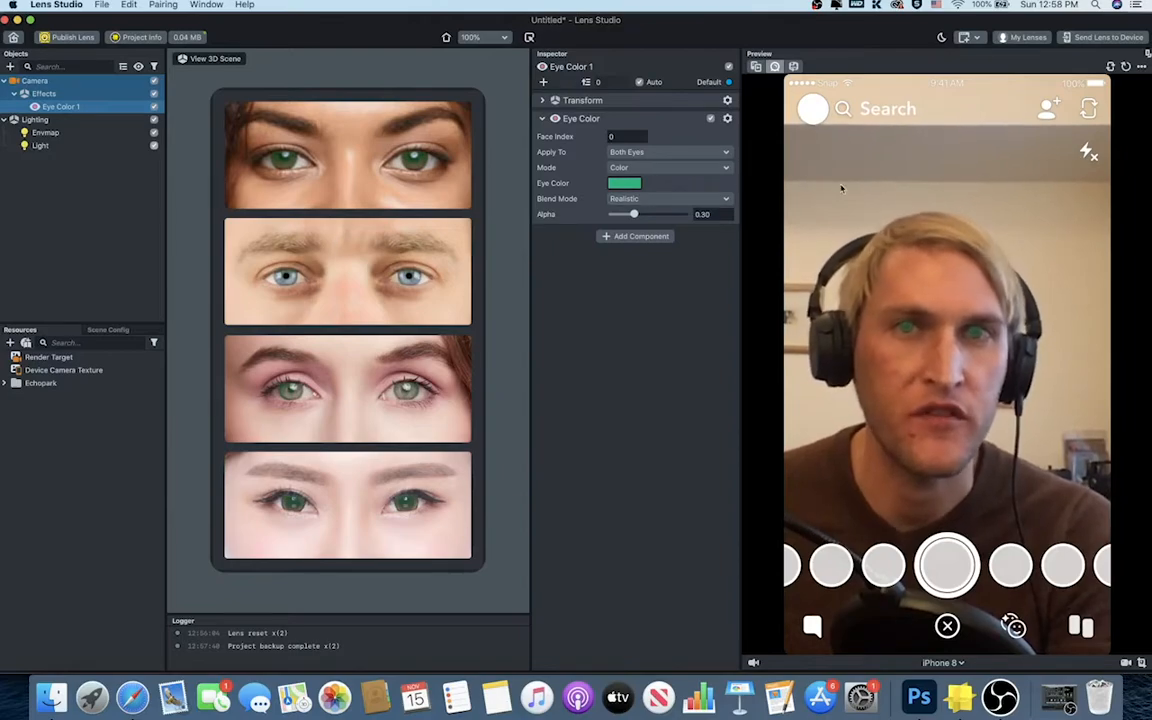
Step: Set the eye color to red and its alpha to 0.22
click(621, 184)
drag(88, 528, 113, 539)
click(109, 657)
drag(634, 216, 690, 219)
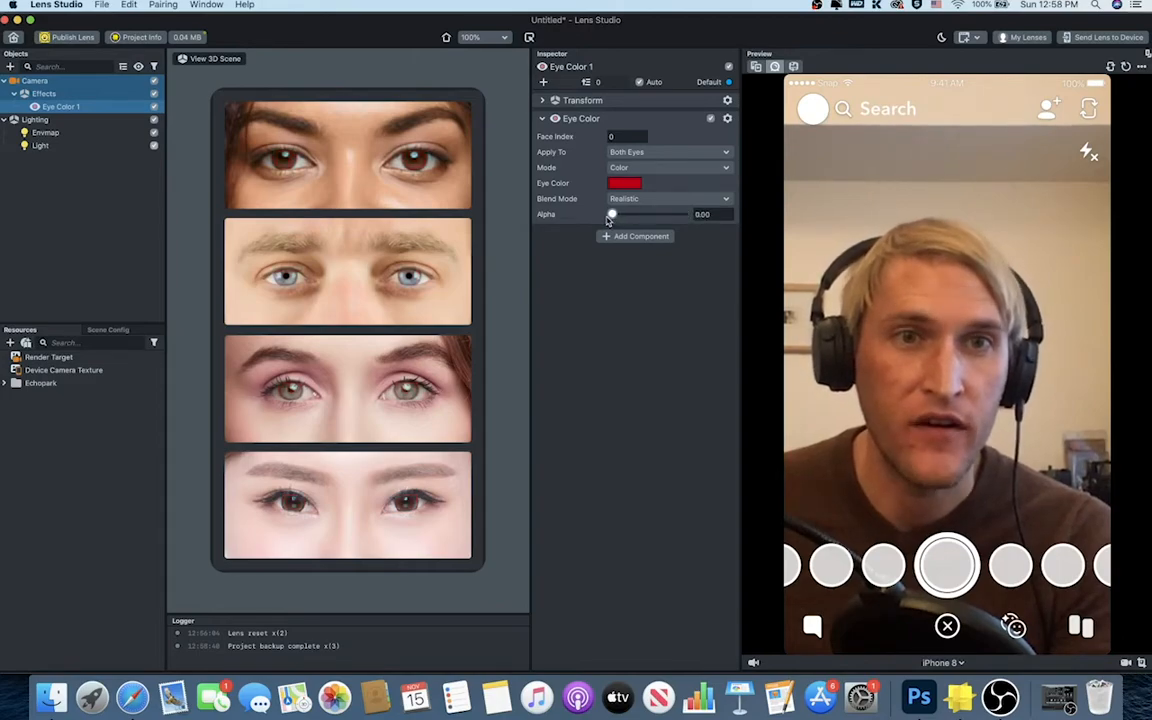
drag(617, 216, 654, 216)
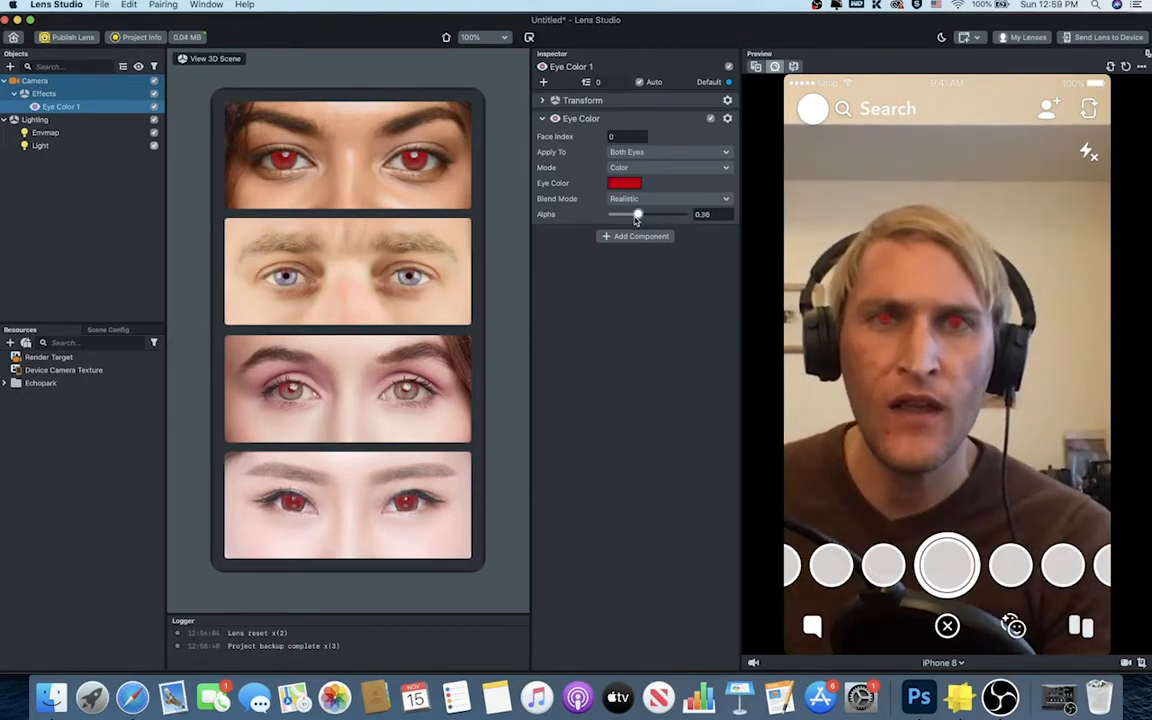
drag(655, 216, 628, 216)
Step: Try the eye color on the left eye only and return it to both eyes, keeping the Color mode
click(636, 153)
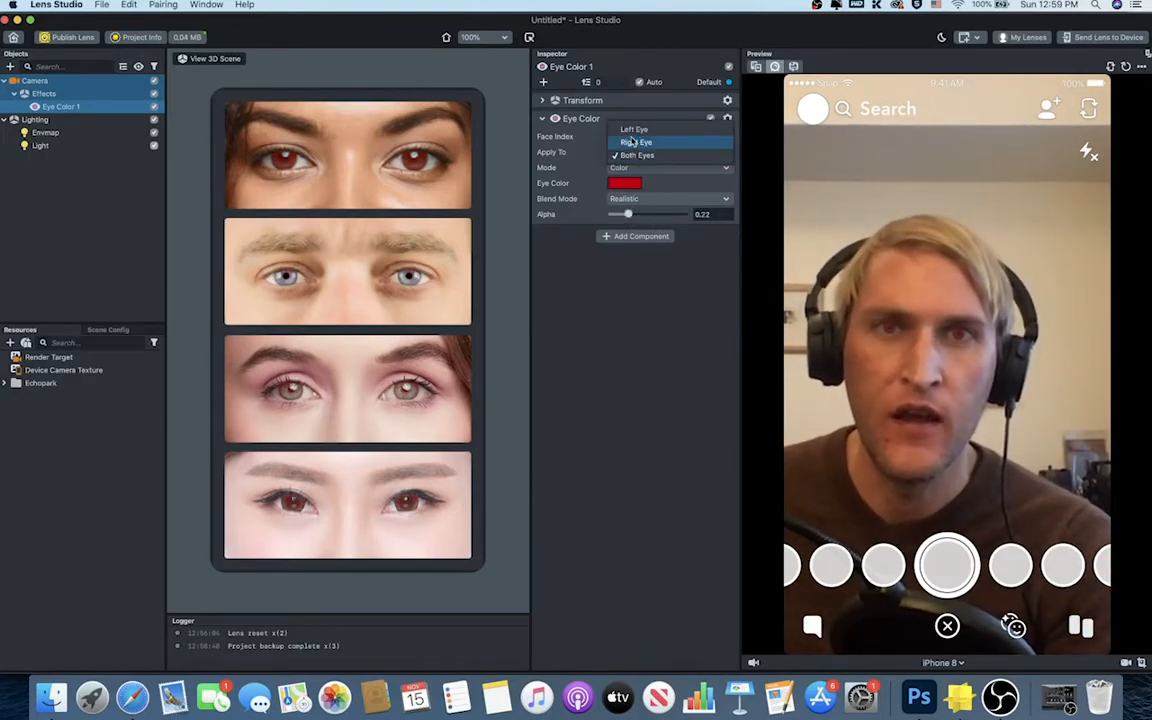
click(631, 127)
click(650, 153)
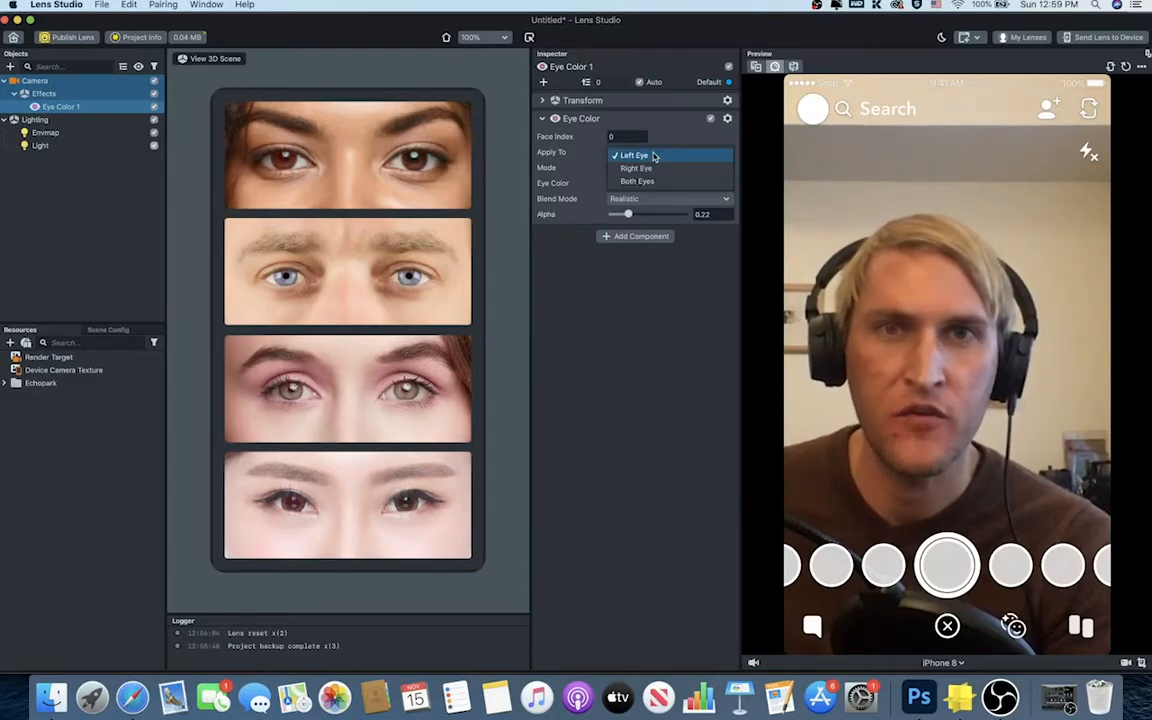
click(636, 182)
click(640, 168)
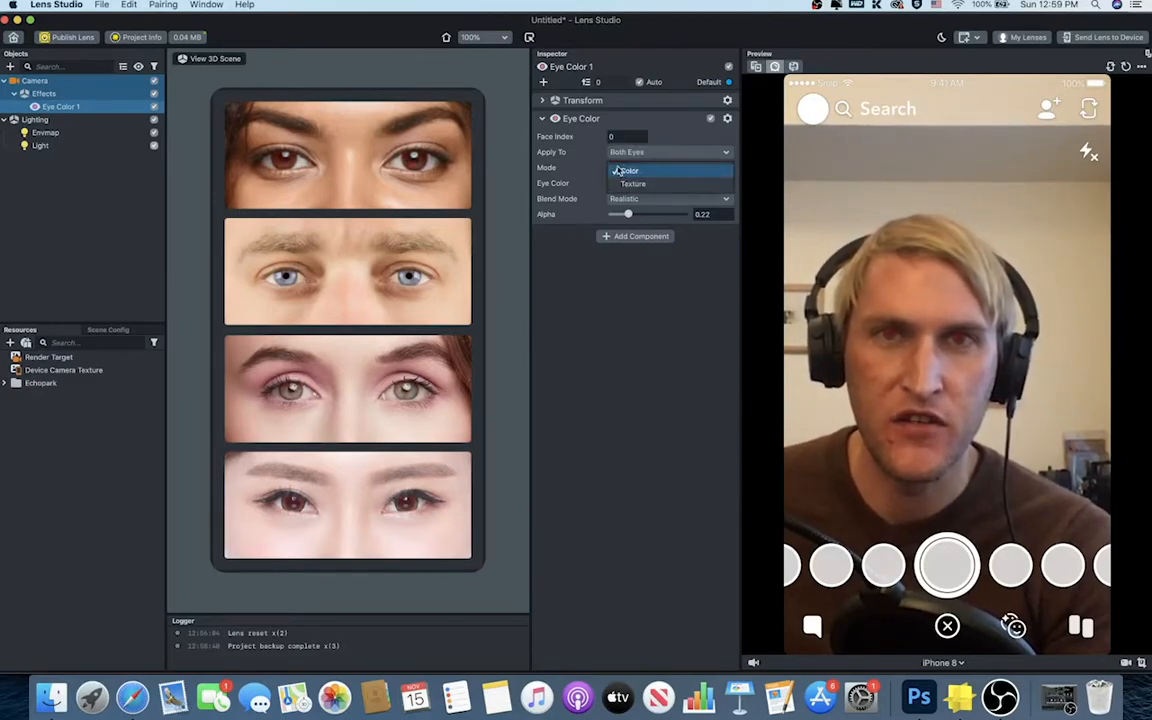
click(679, 140)
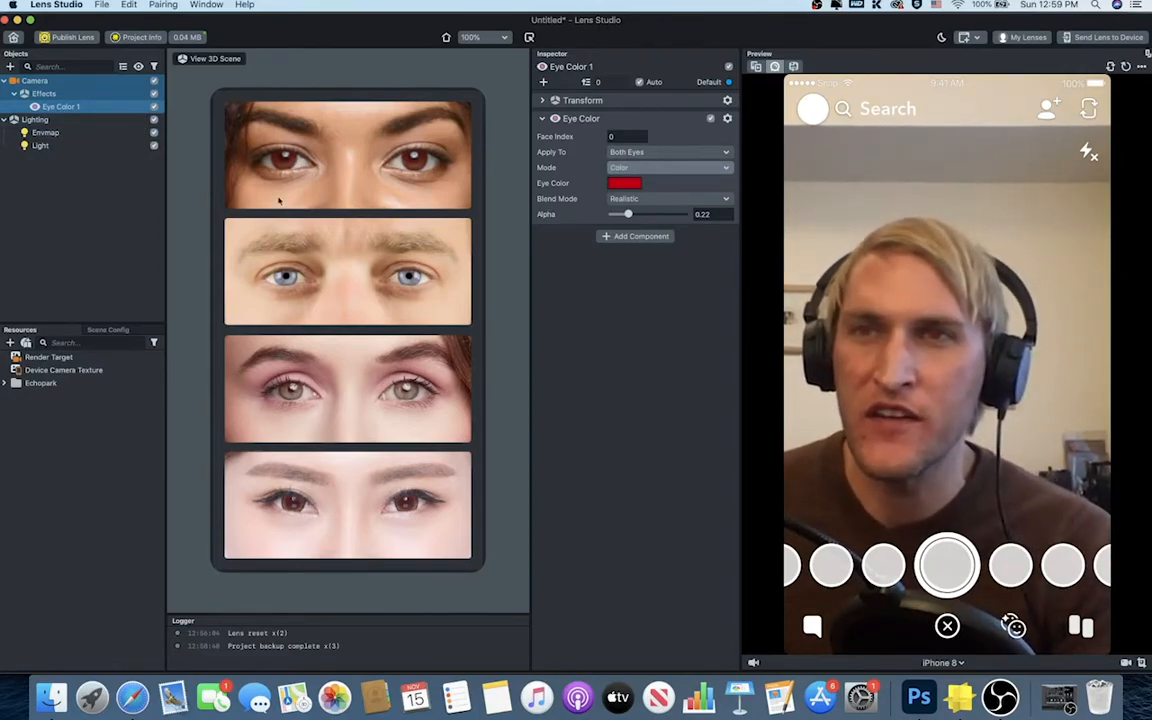
Step: Delete the Eye Color 1 effect from the scene objects
click(107, 167)
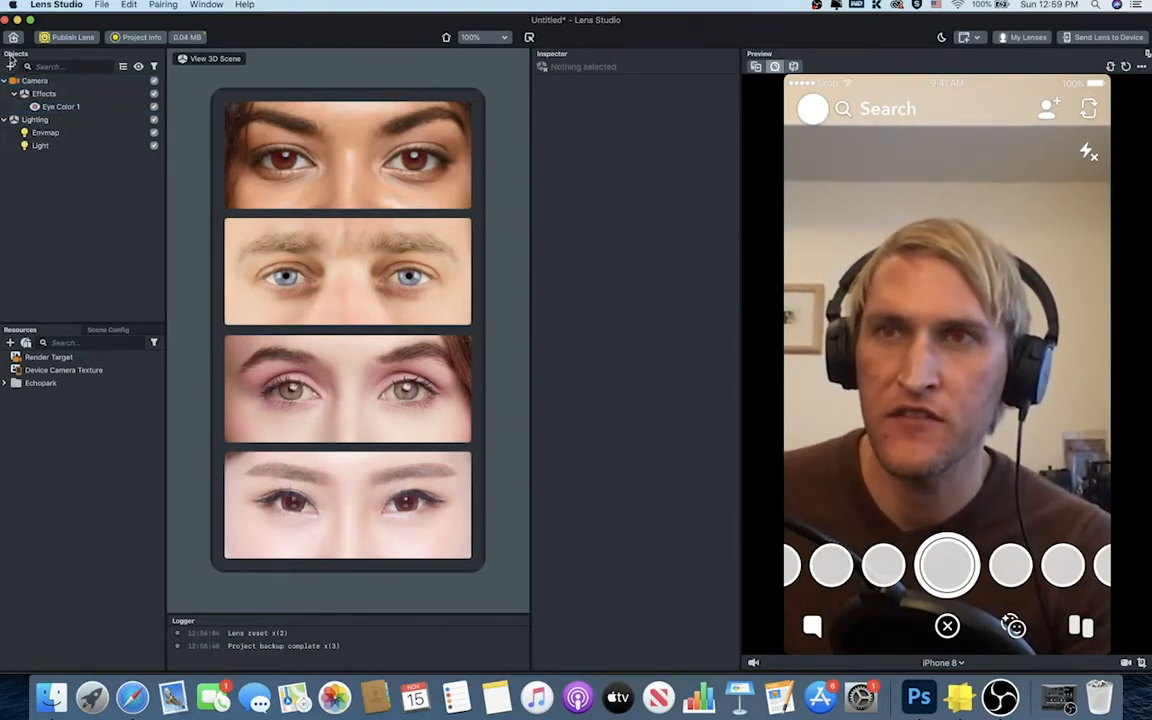
click(88, 105)
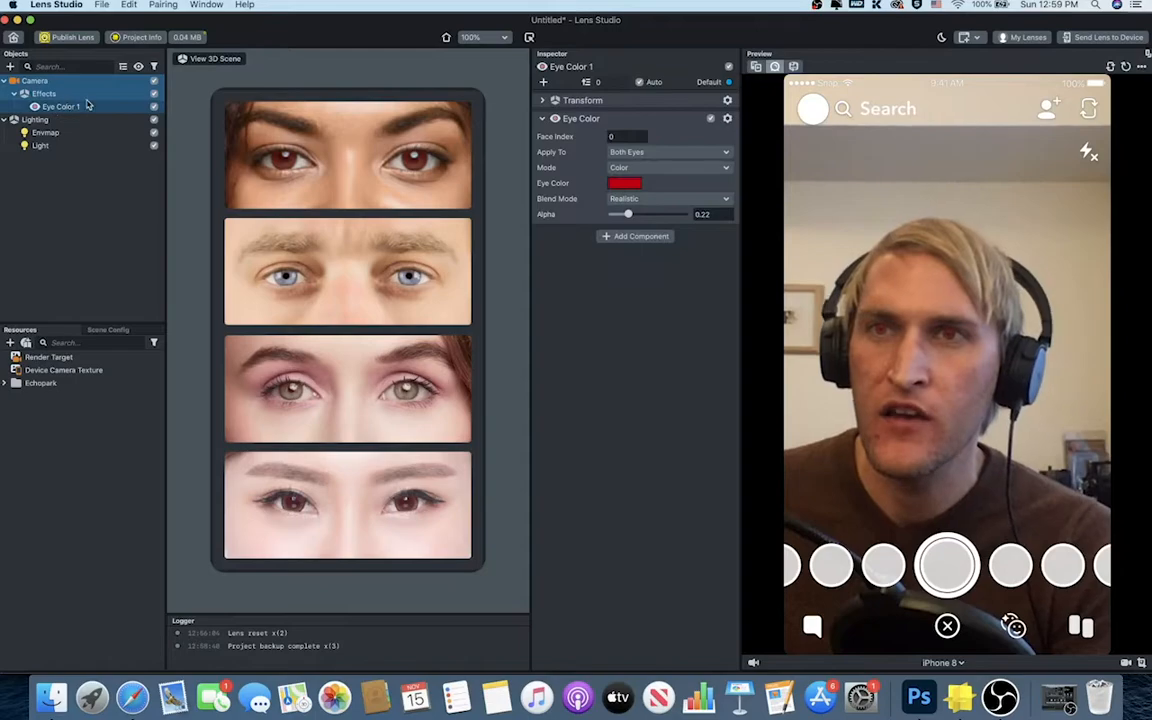
right_click(72, 108)
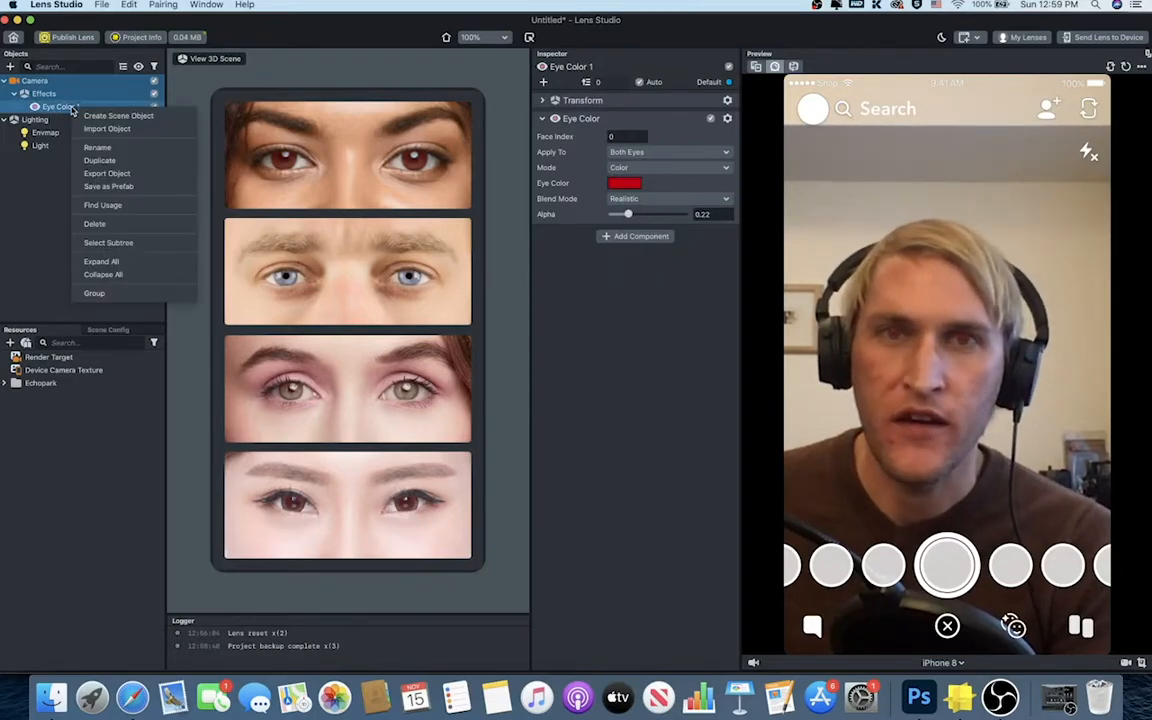
click(97, 224)
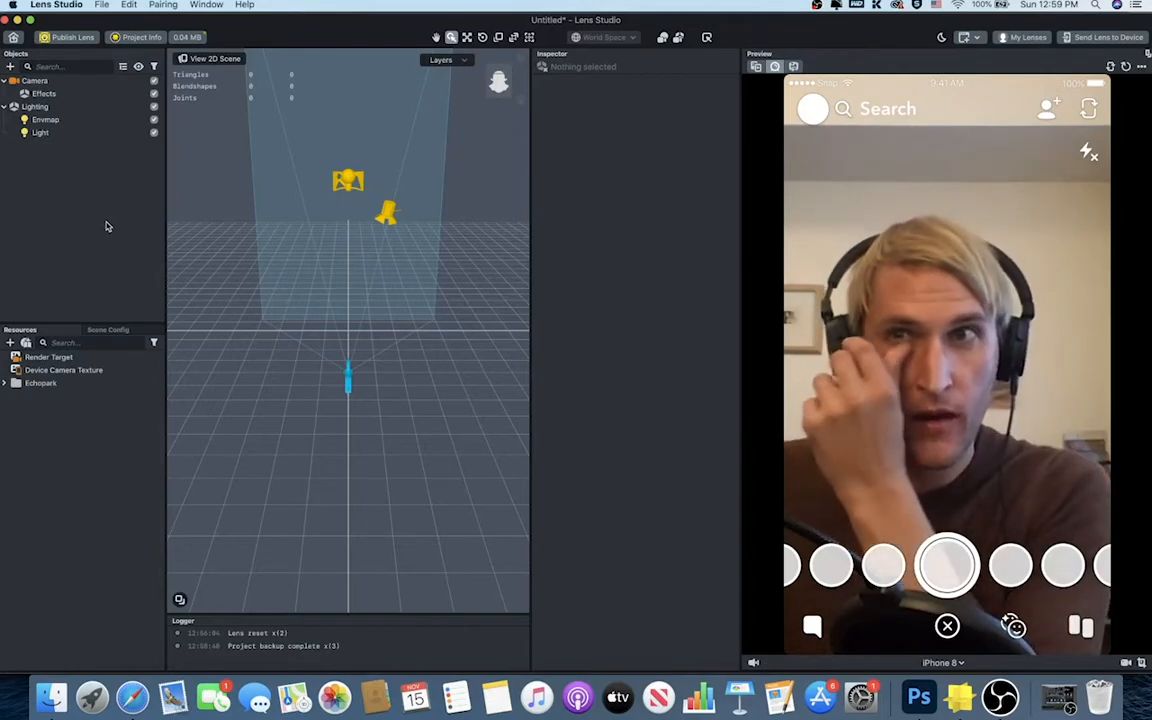
Step: Add a Face Liquify effect and enlarge the radius of its point over the right-hand eye of the reference face
click(10, 66)
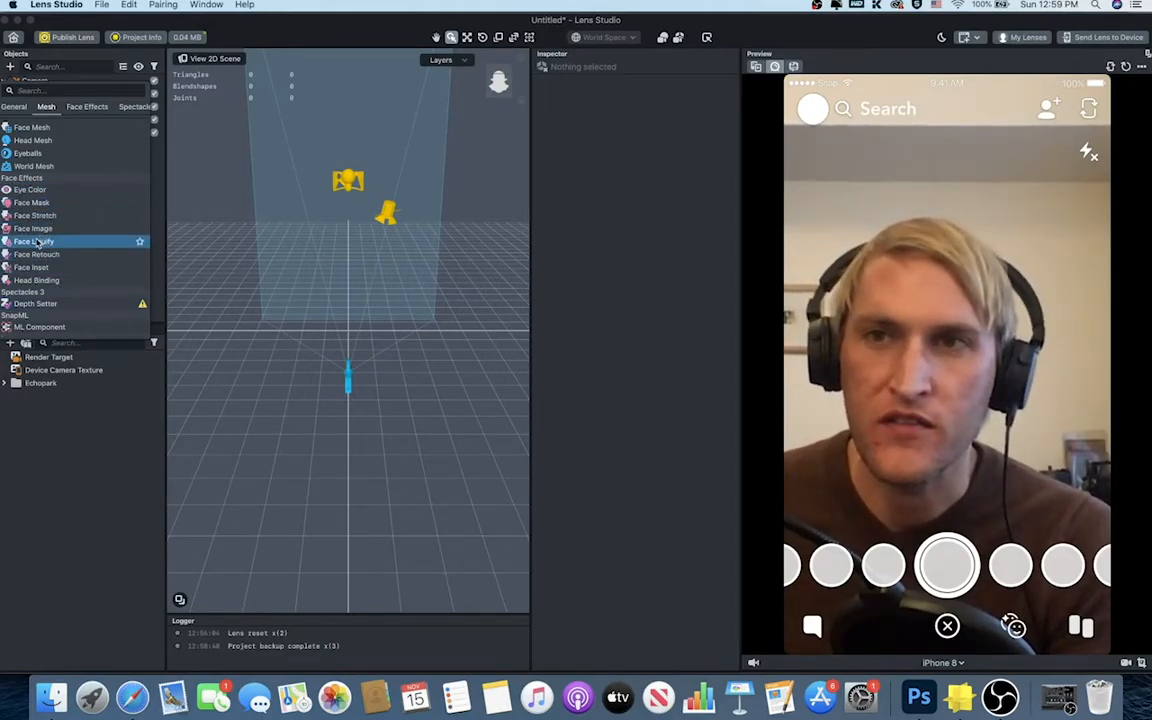
click(33, 242)
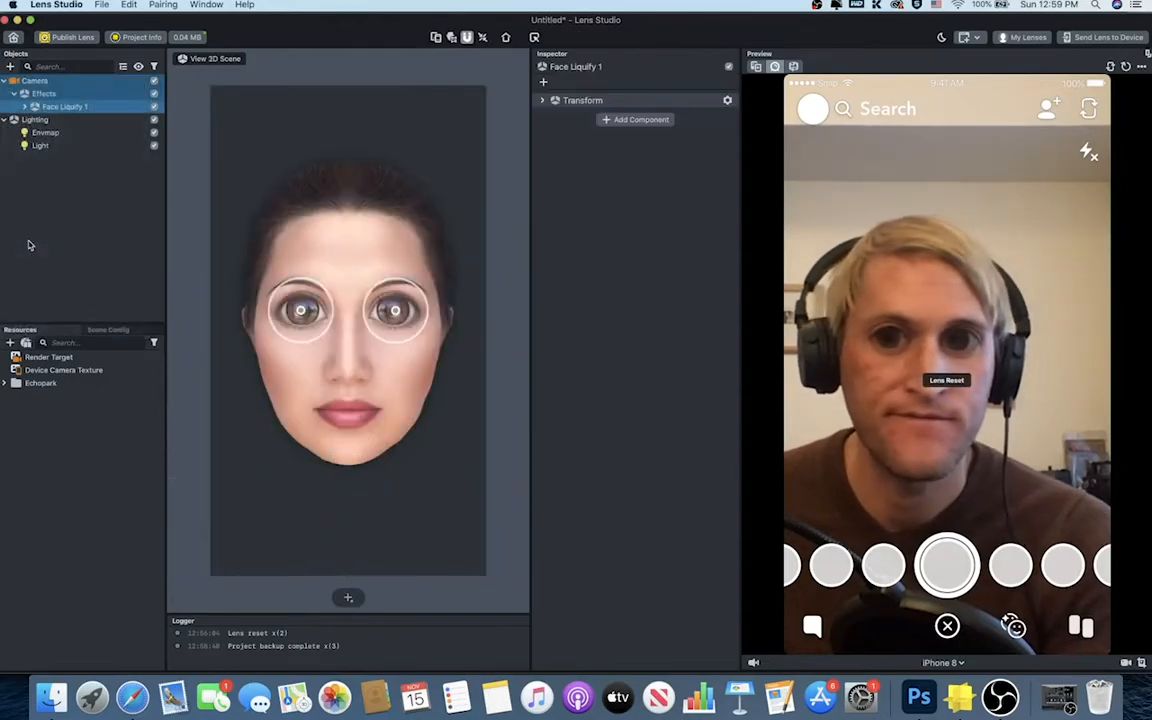
click(398, 313)
mouse_move(380, 322)
mouse_down()
mouse_move(348, 410)
mouse_move(398, 305)
mouse_up()
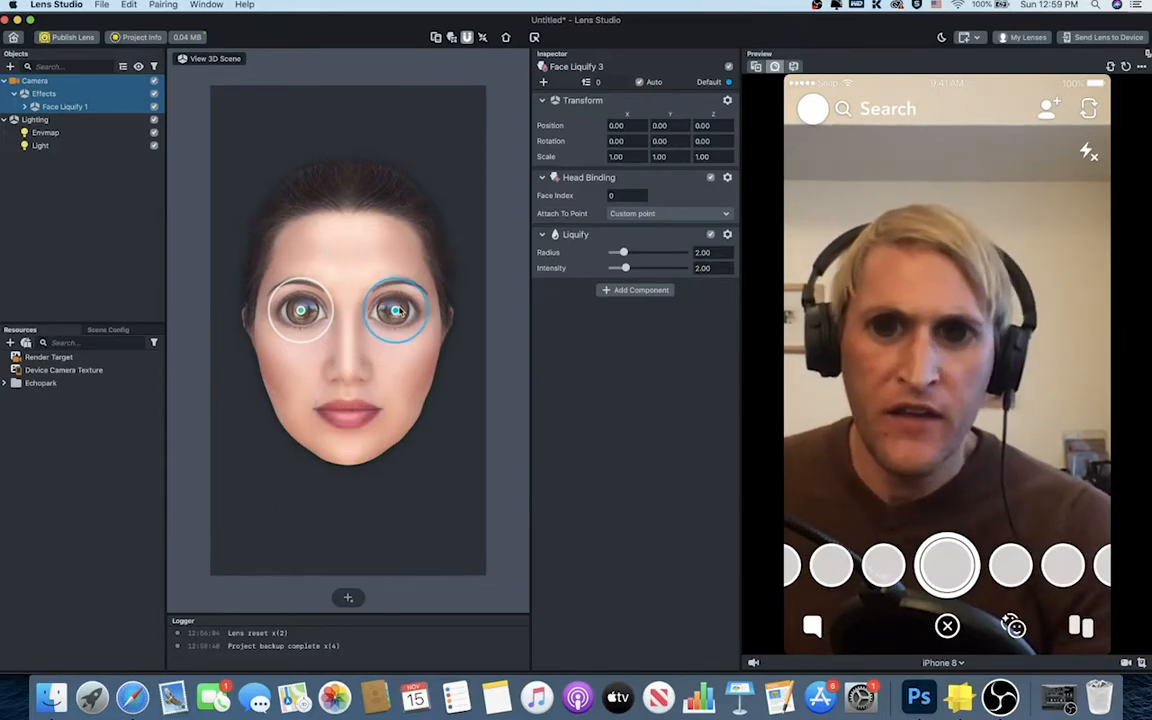
click(388, 310)
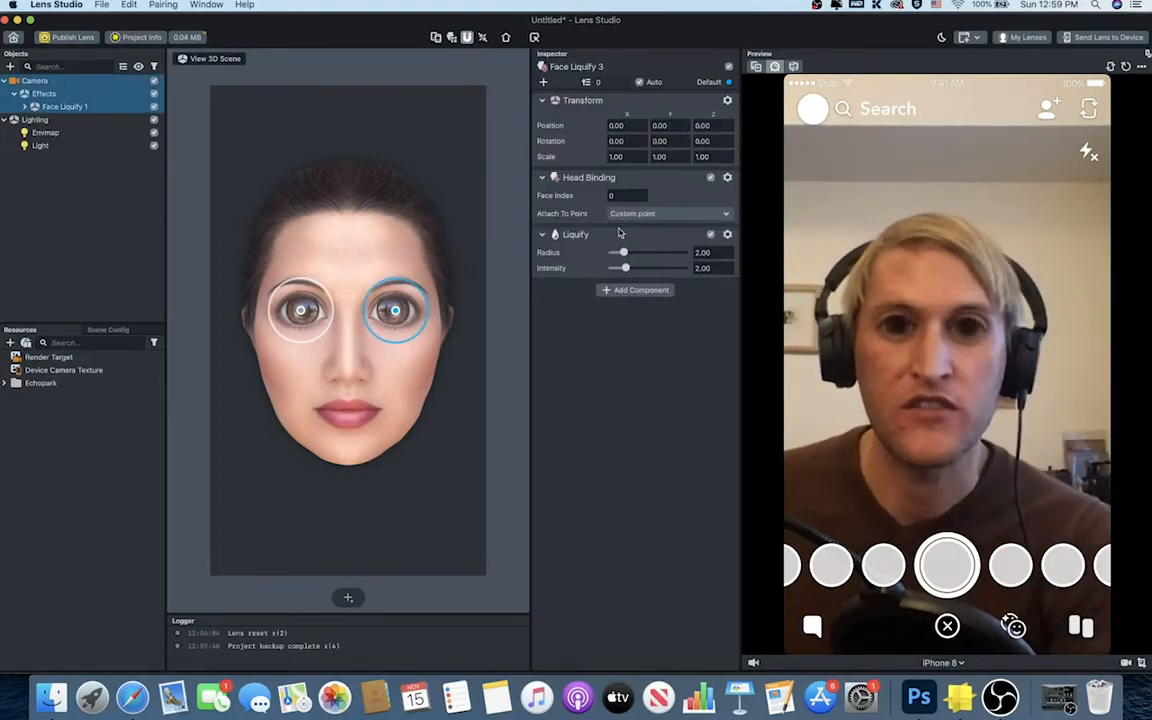
mouse_move(624, 253)
mouse_down()
mouse_move(663, 267)
mouse_move(601, 268)
mouse_move(625, 268)
mouse_move(633, 252)
mouse_up()
Step: Try attaching the other eye's liquify point to the chin and the forehead, and move it back onto the eye
mouse_move(300, 310)
mouse_down()
mouse_move(334, 250)
mouse_move(346, 253)
mouse_move(300, 316)
mouse_up()
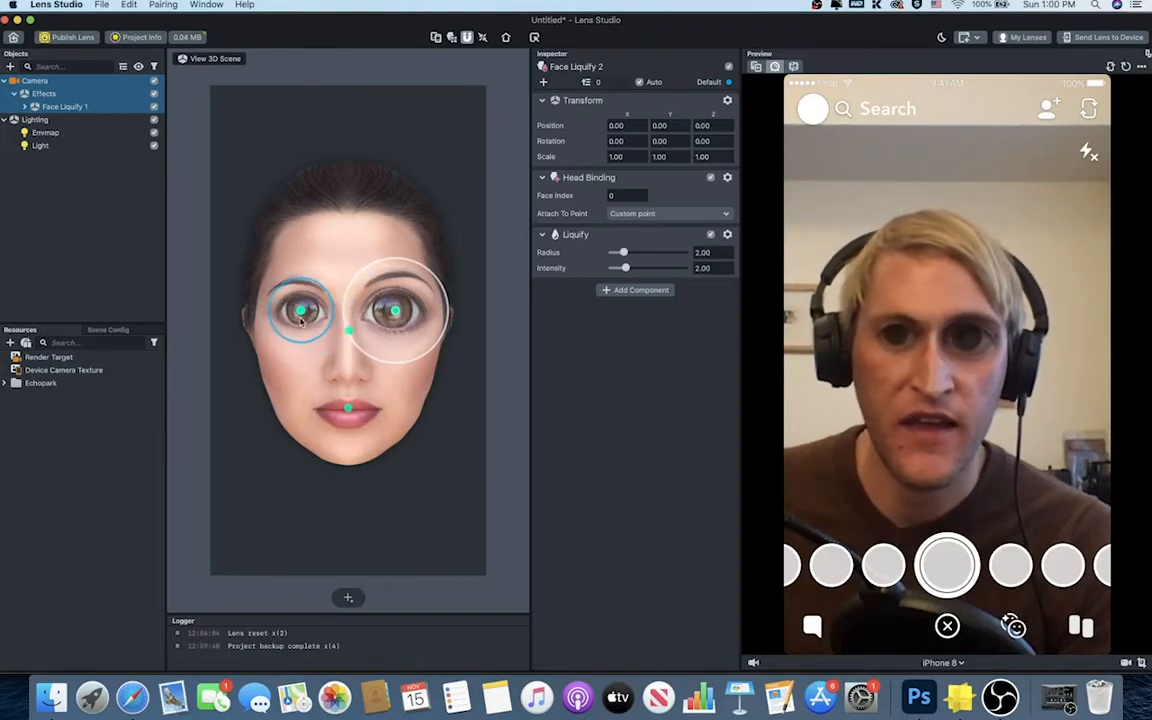
click(646, 218)
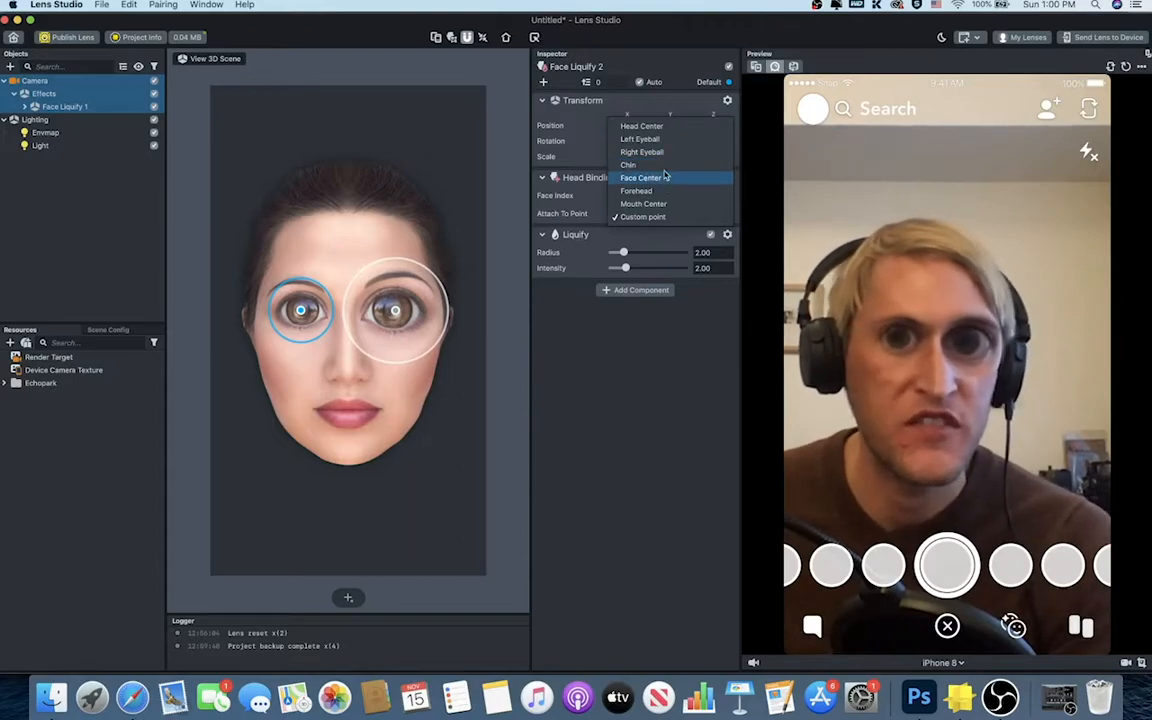
click(649, 165)
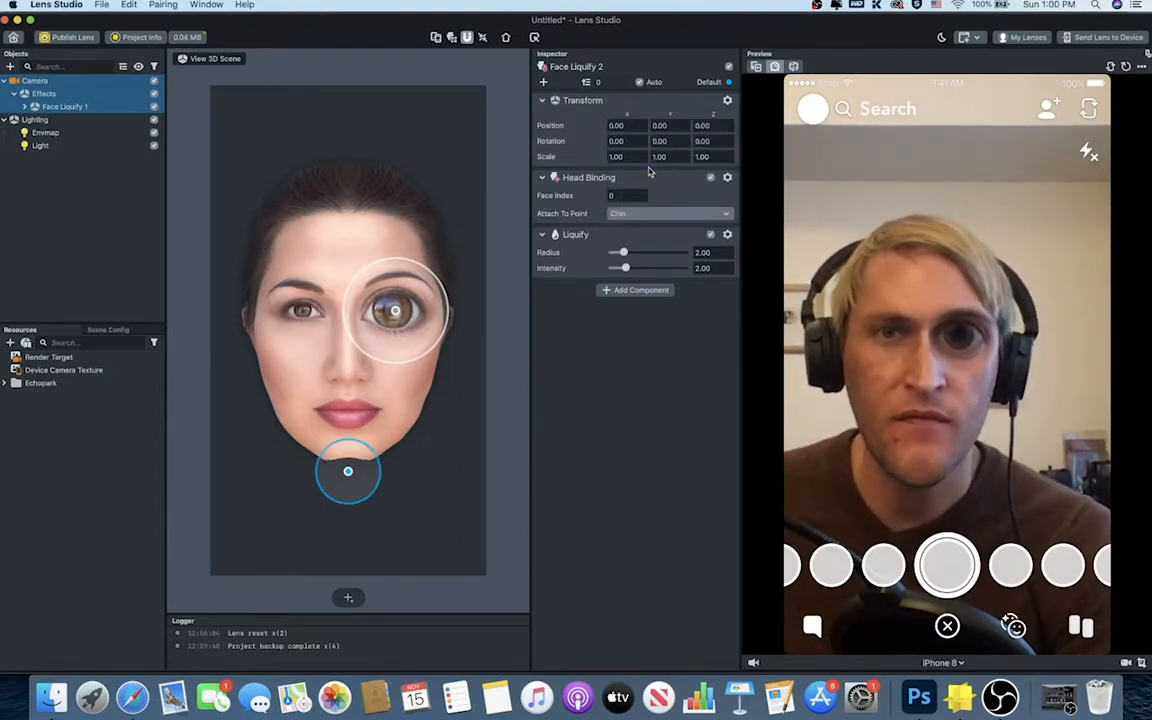
click(649, 212)
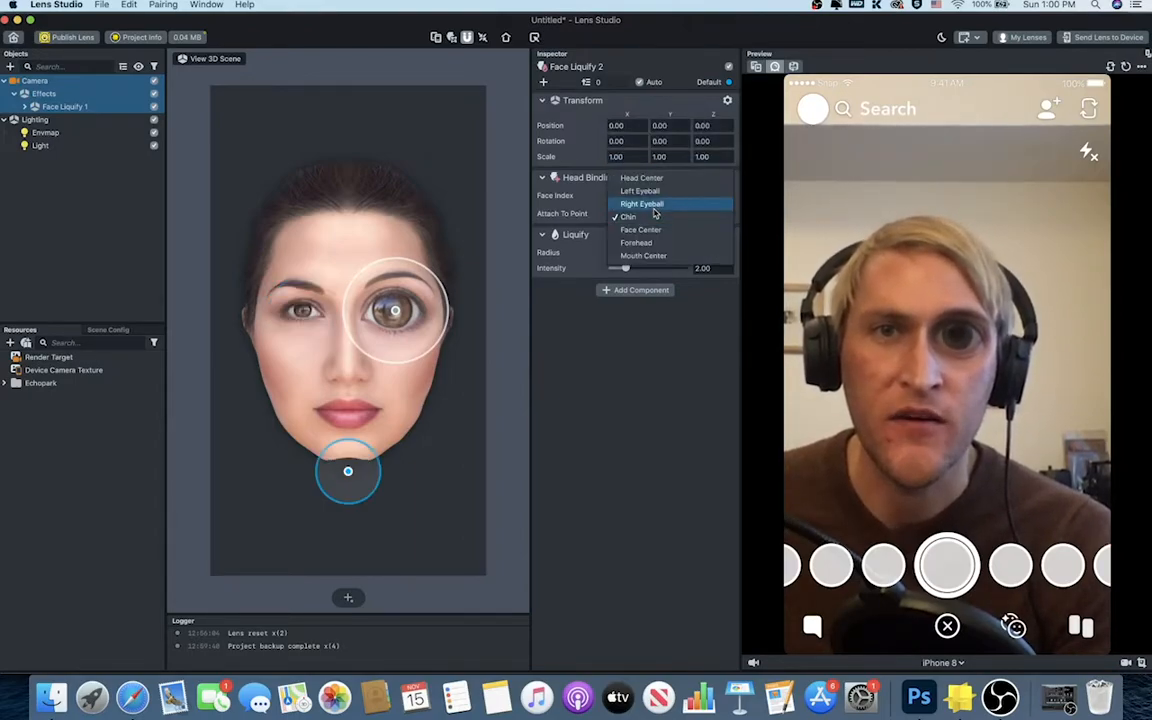
click(645, 243)
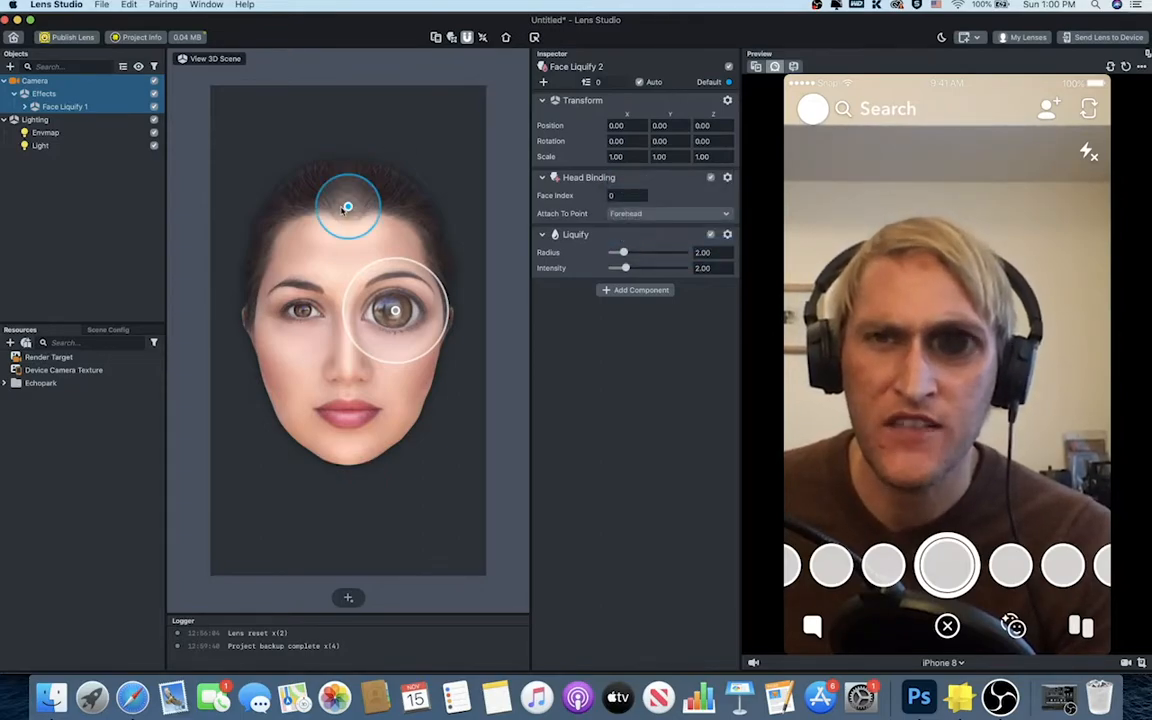
drag(347, 207, 301, 312)
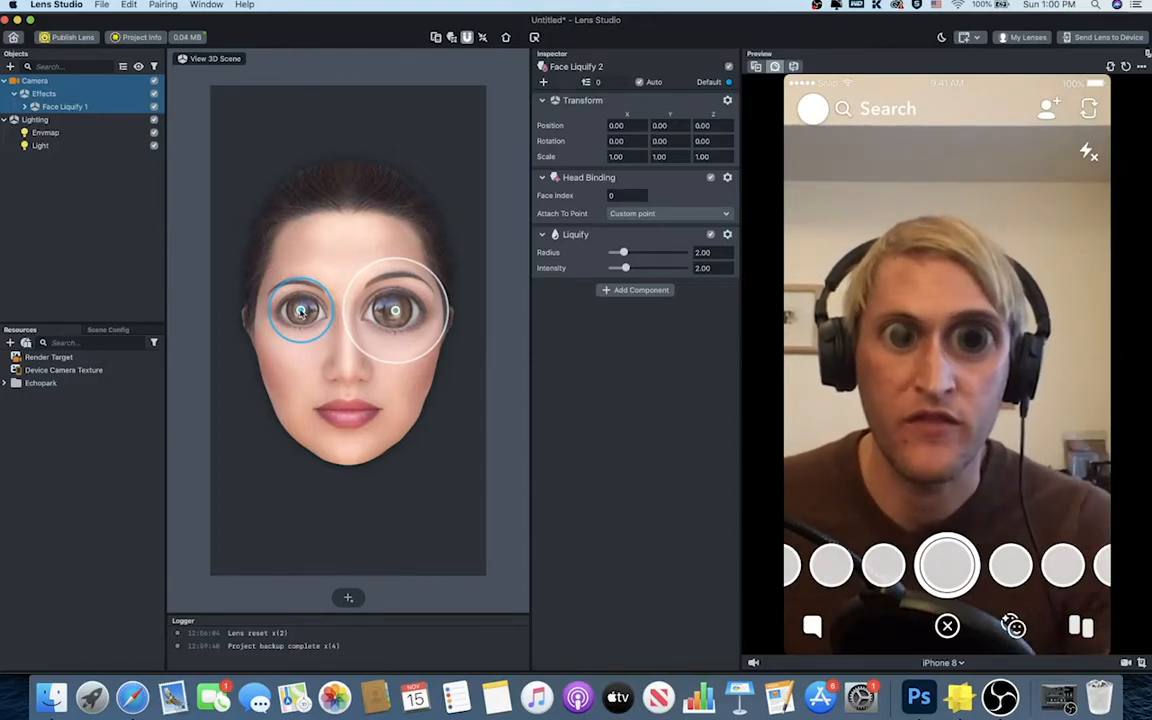
Step: Replace the Face Liquify 1 effect in the scene objects with a Face Stretch effect
right_click(52, 108)
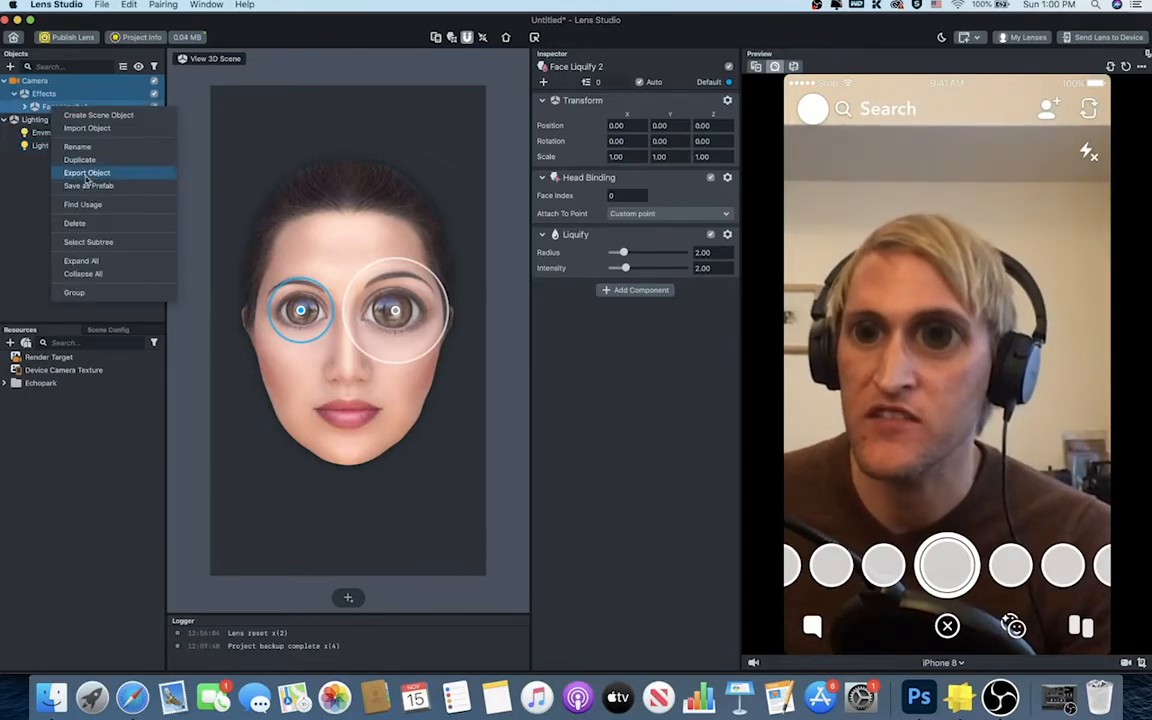
click(74, 223)
click(10, 66)
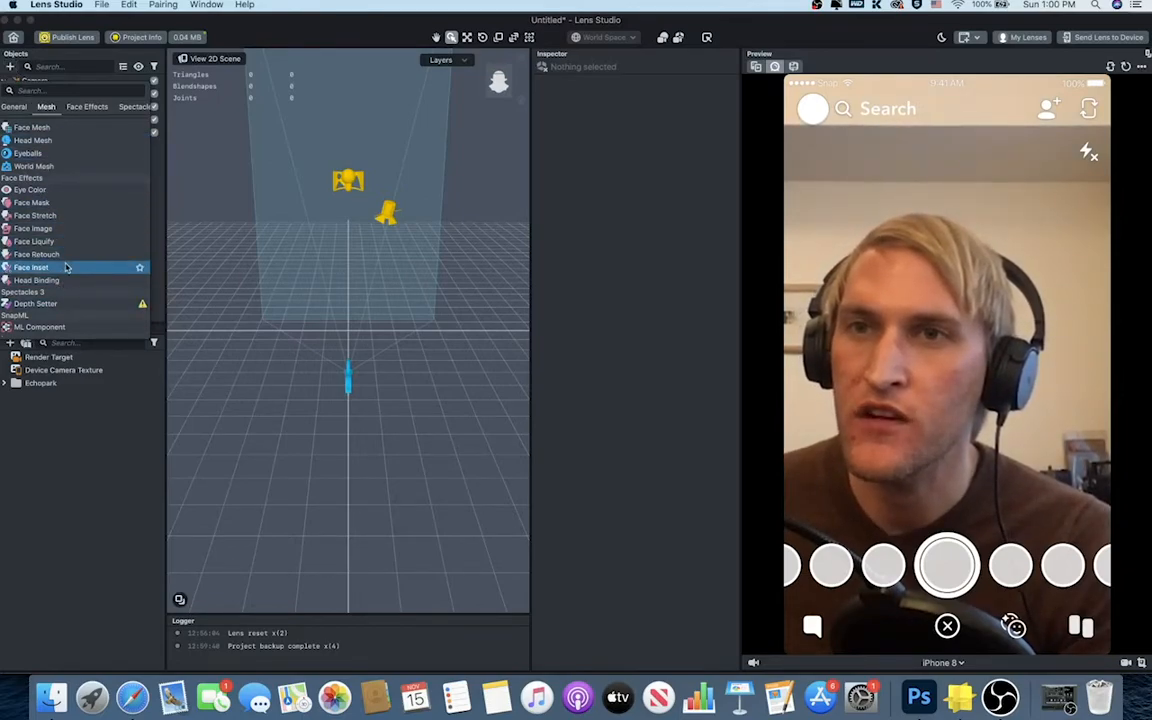
click(42, 215)
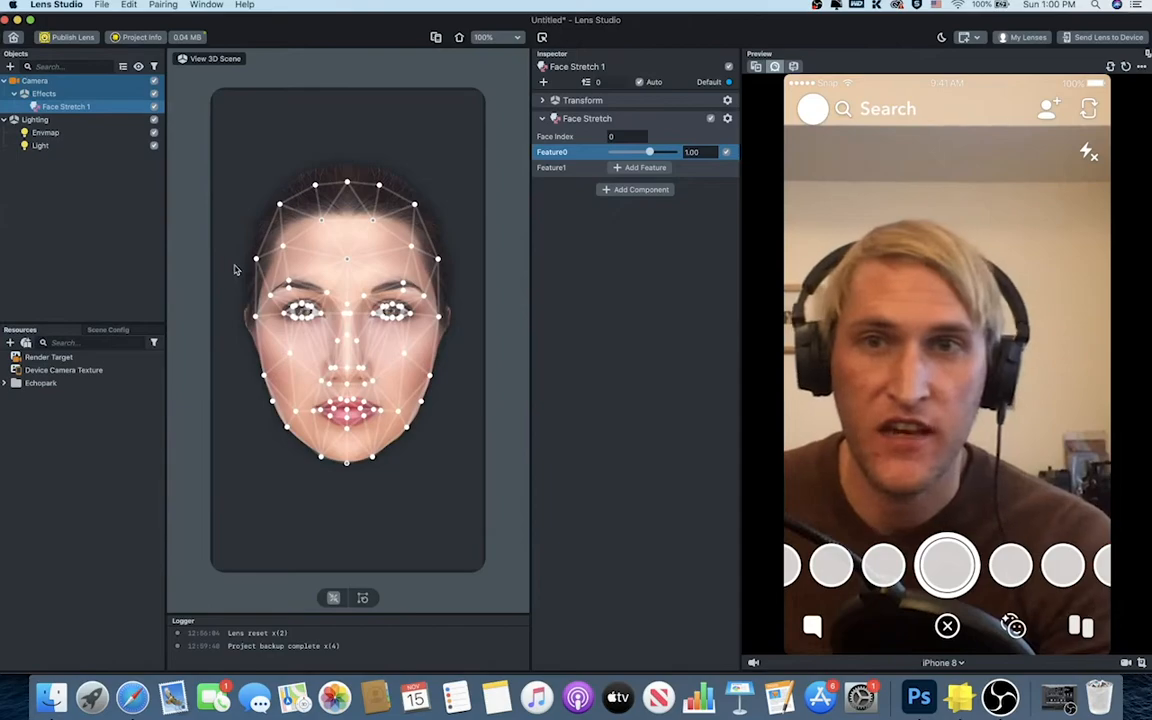
Step: Stretch the reference face by raising and widening the forehead, narrowing the jaw, shortening the chin and lowering the eyebrows
drag(280, 206, 257, 187)
drag(320, 225, 421, 143)
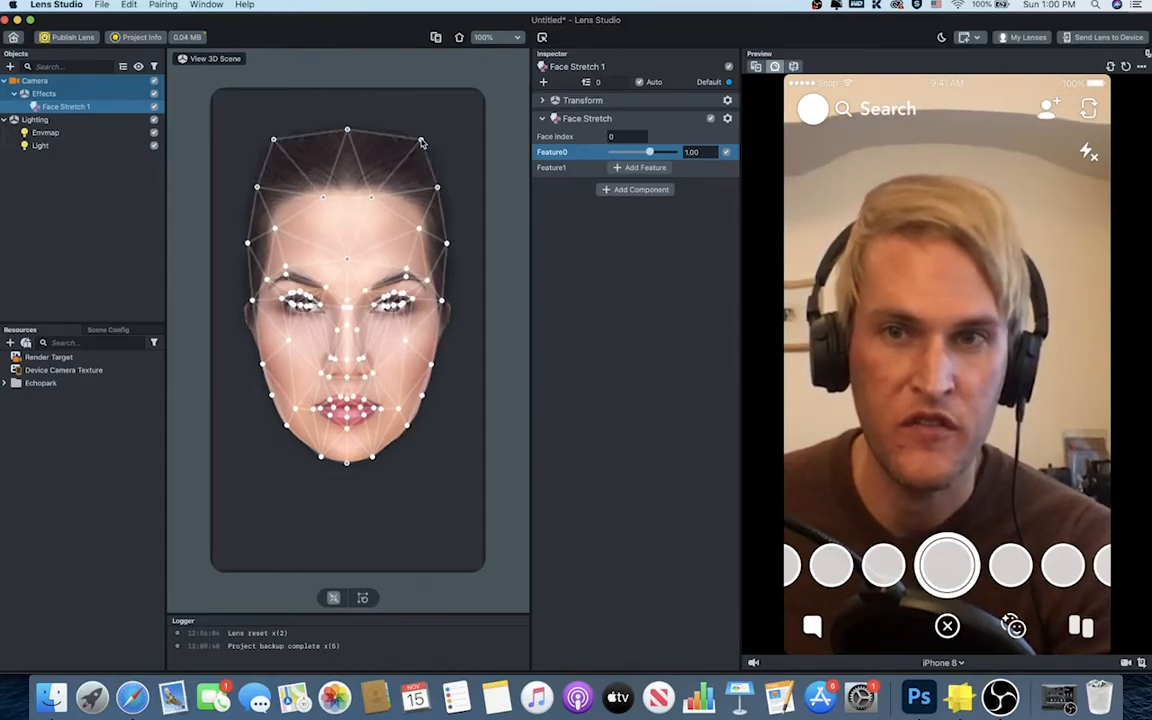
drag(436, 186, 463, 184)
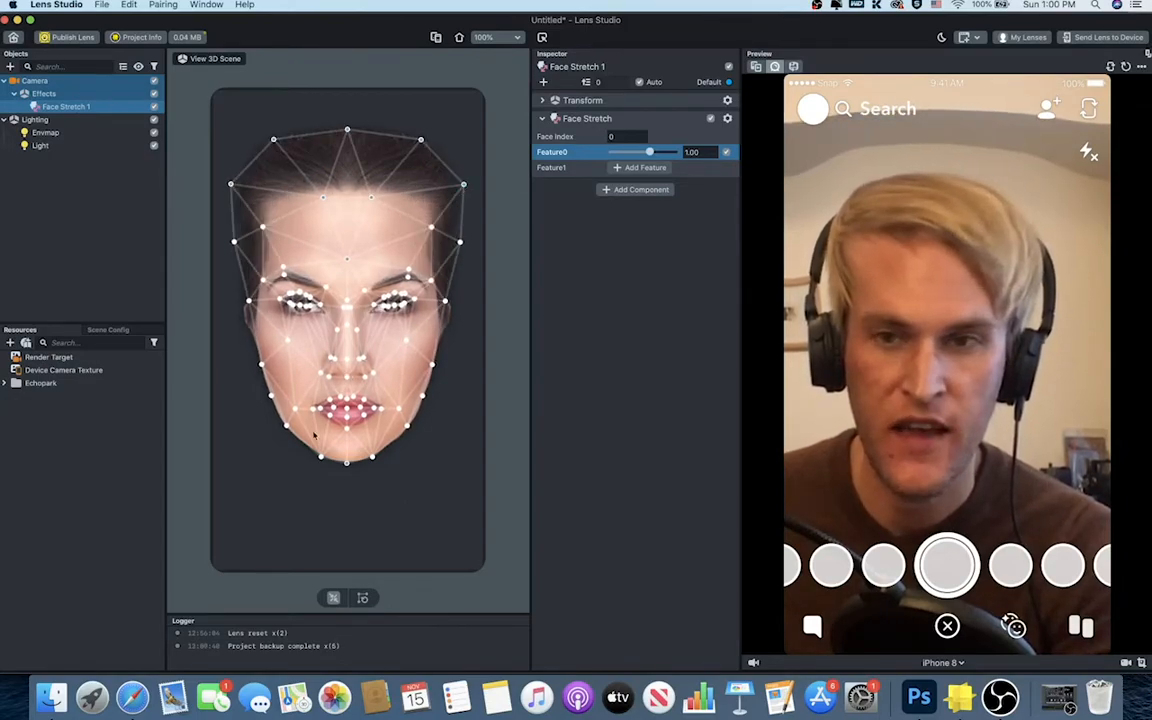
drag(287, 430, 347, 447)
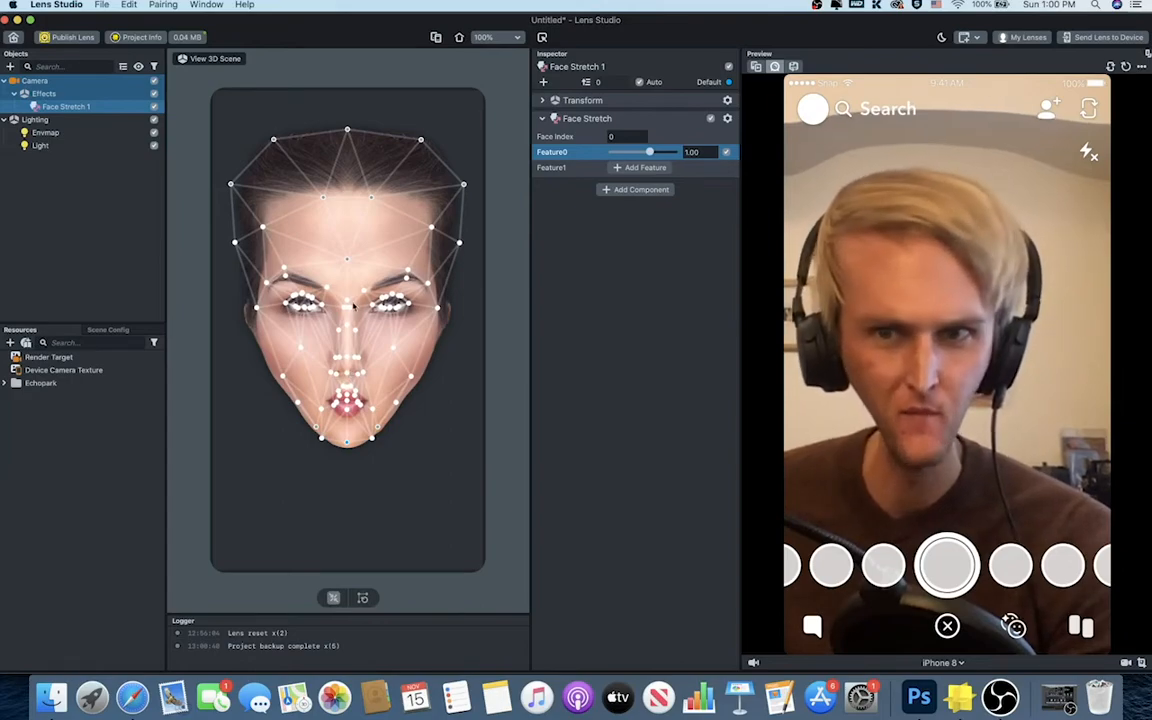
drag(286, 274, 288, 289)
Step: Replace the Face Stretch 1 effect with a Face Retouch effect and set its Soft Skin intensity to 2.50
right_click(57, 106)
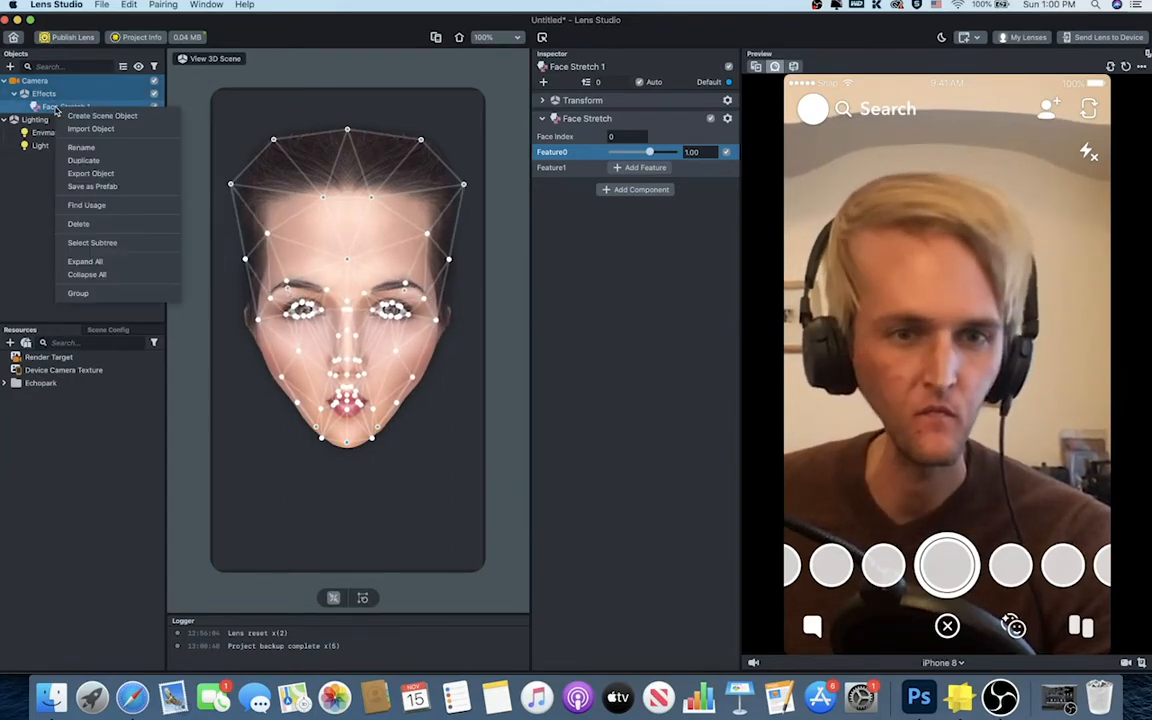
click(78, 224)
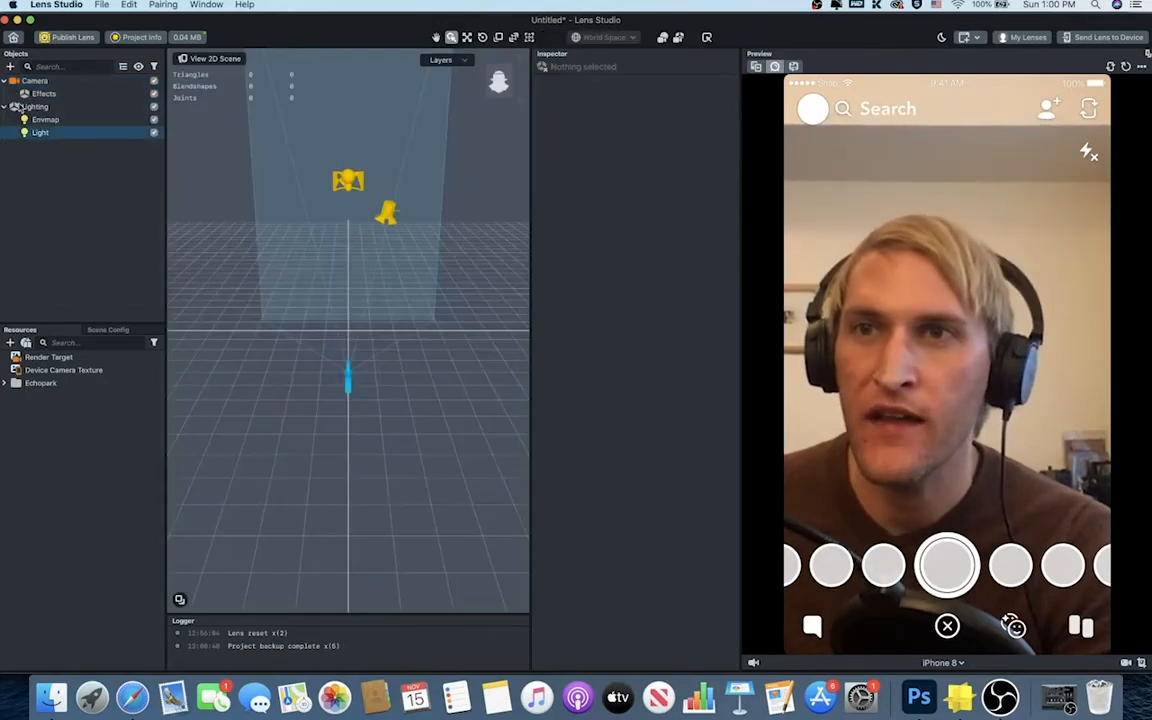
click(10, 66)
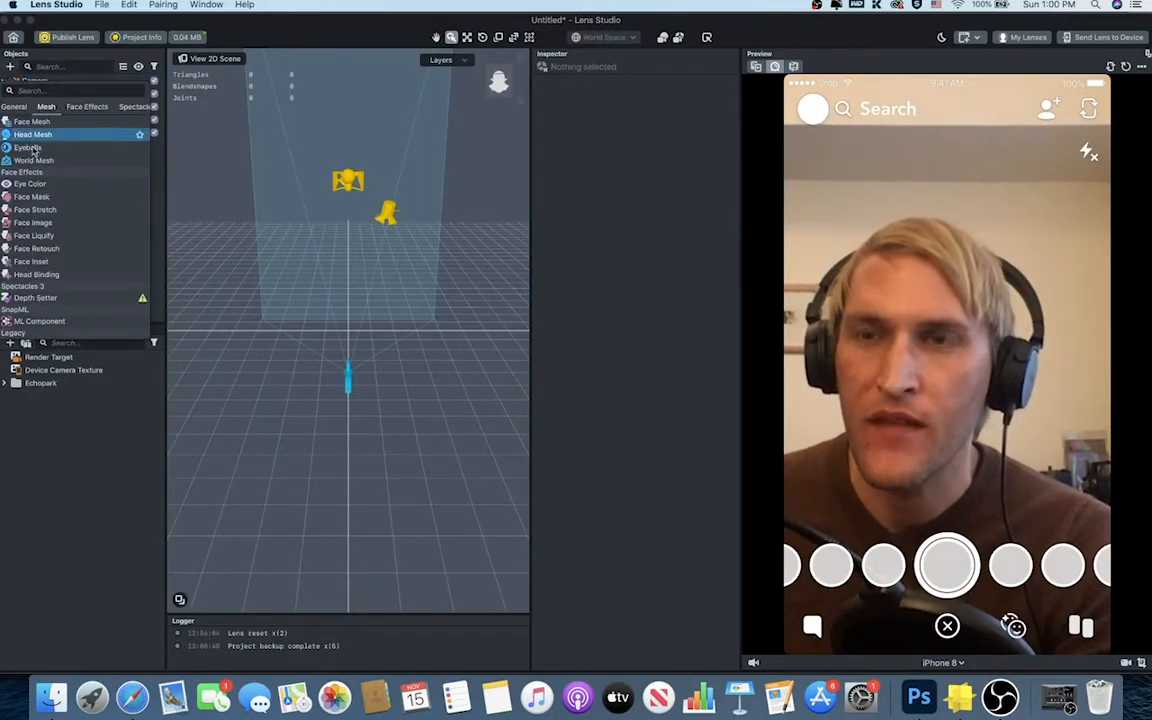
click(46, 248)
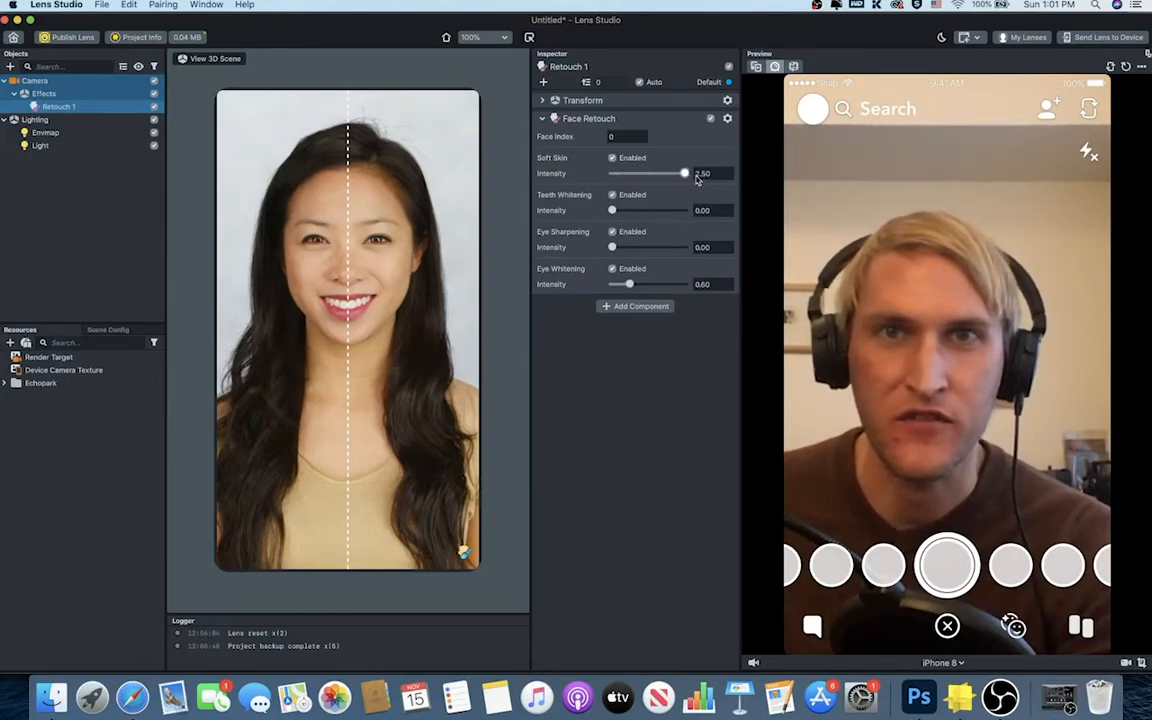
drag(694, 180, 707, 176)
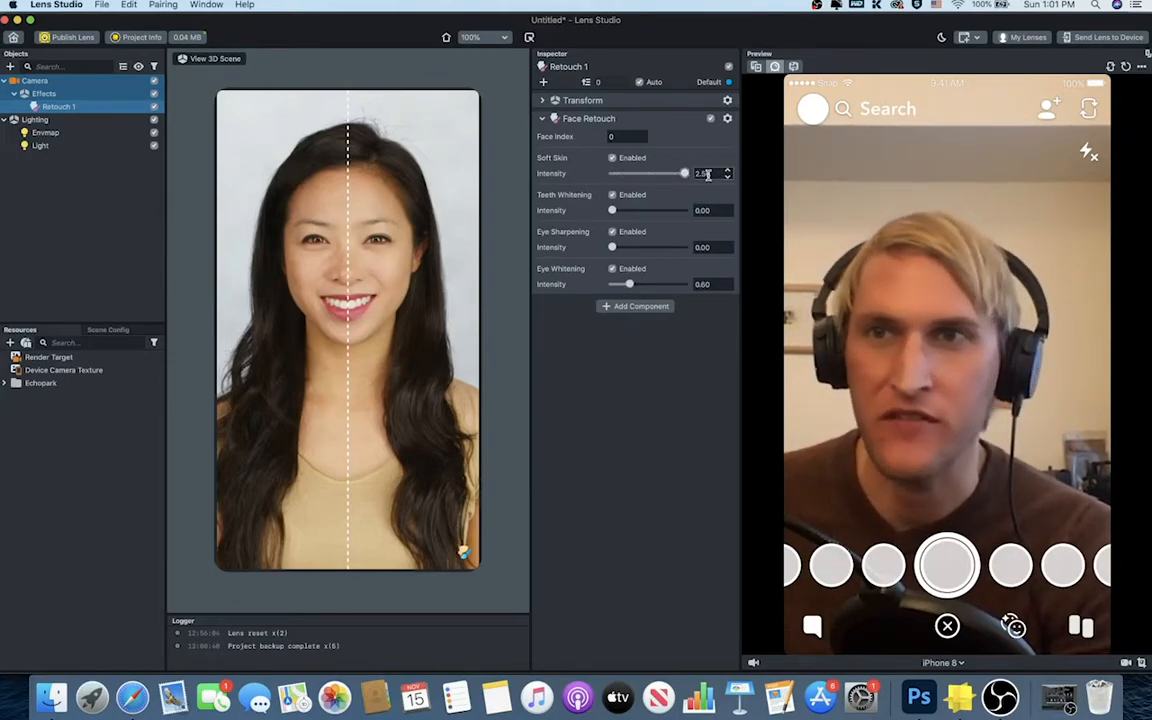
Step: Delete the Retouch 1 effect from the scene objects
right_click(62, 110)
click(88, 228)
click(58, 106)
right_click(66, 107)
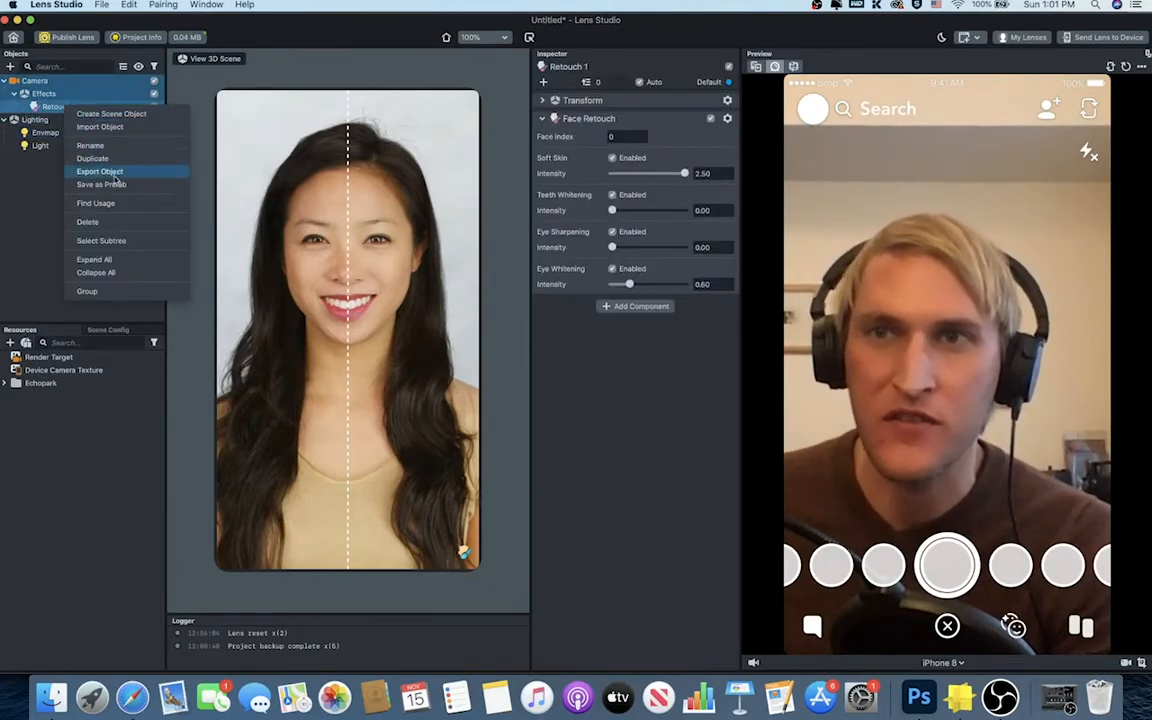
click(86, 223)
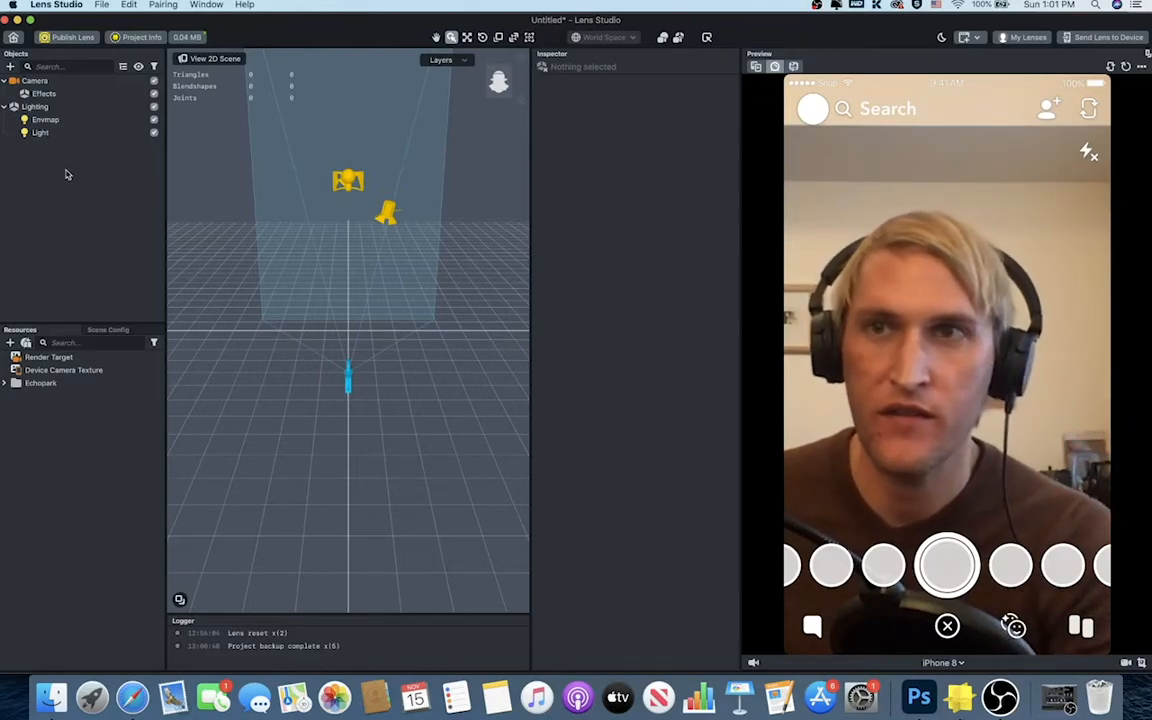
click(10, 66)
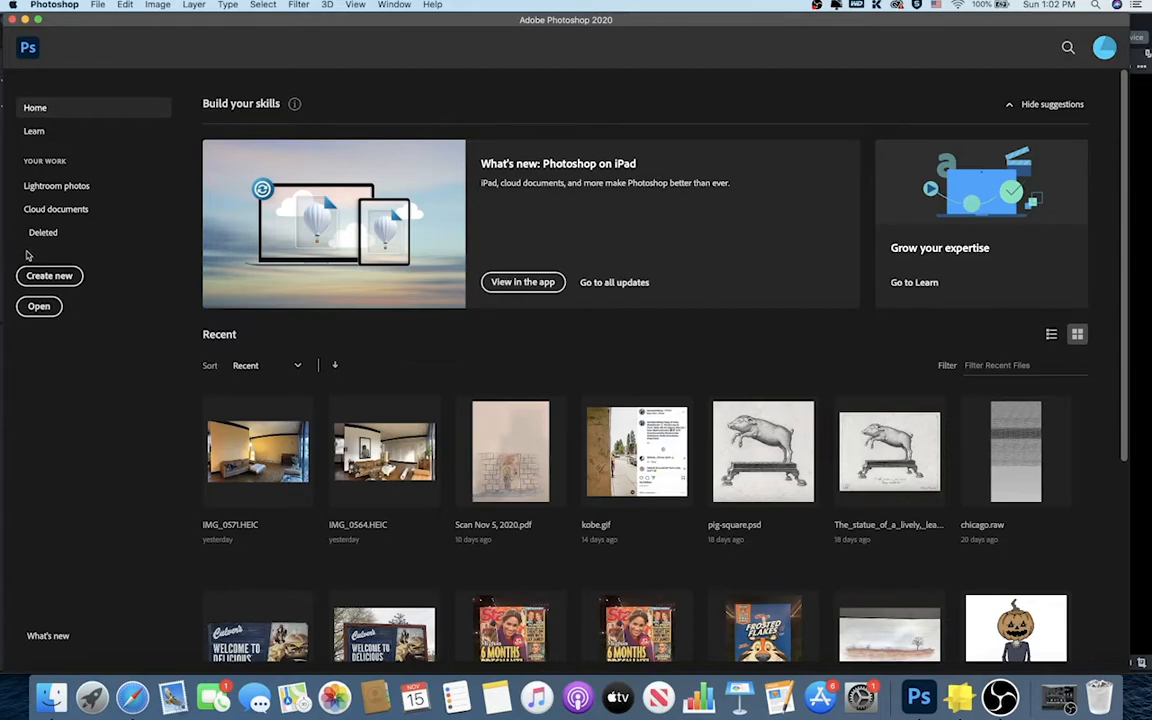
click(50, 276)
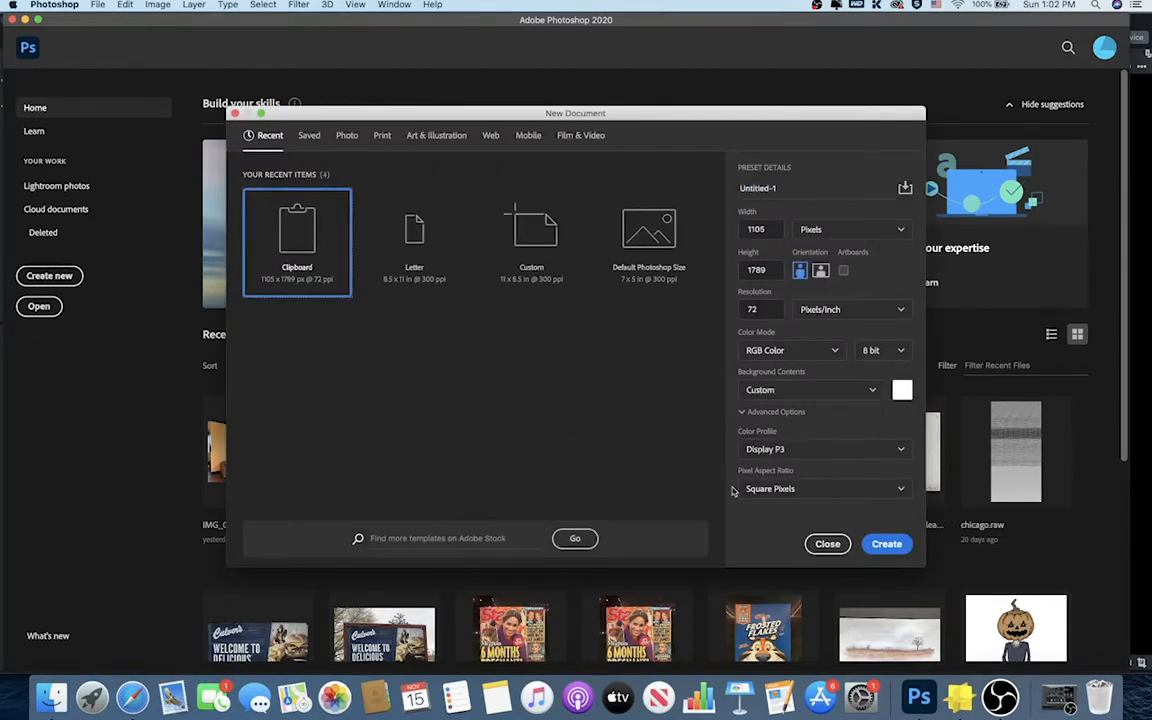
click(826, 544)
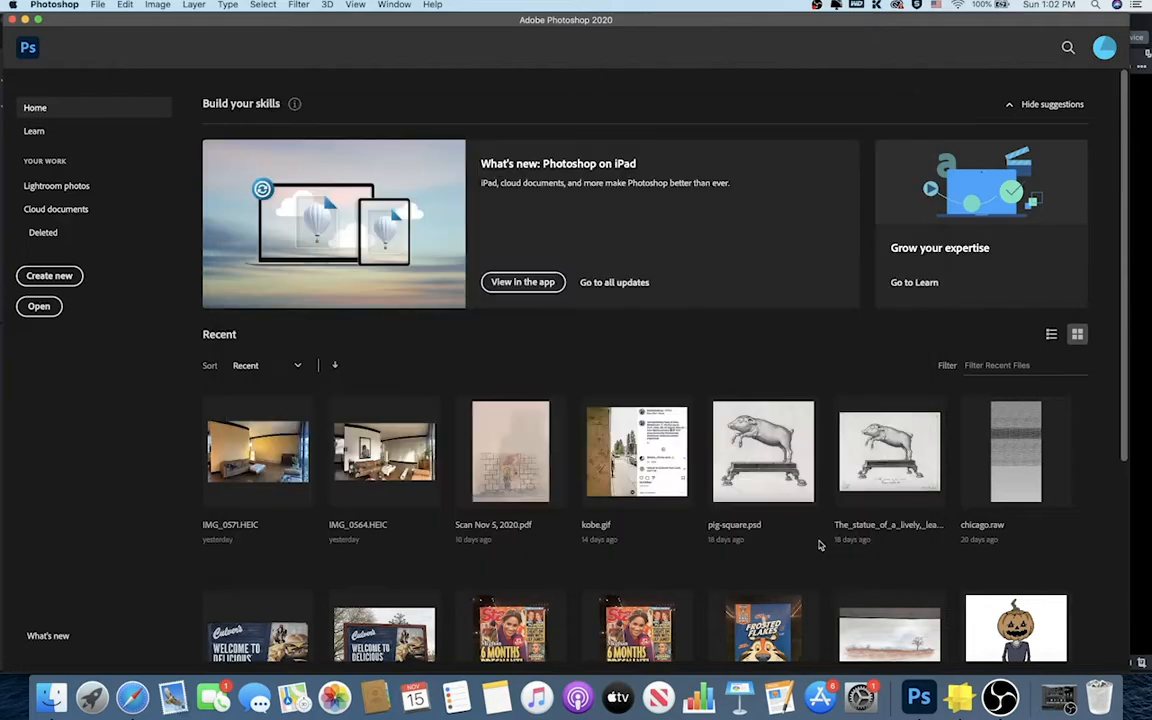
Step: Open the son of man image from the Templates & Documents folder in Photoshop
click(40, 307)
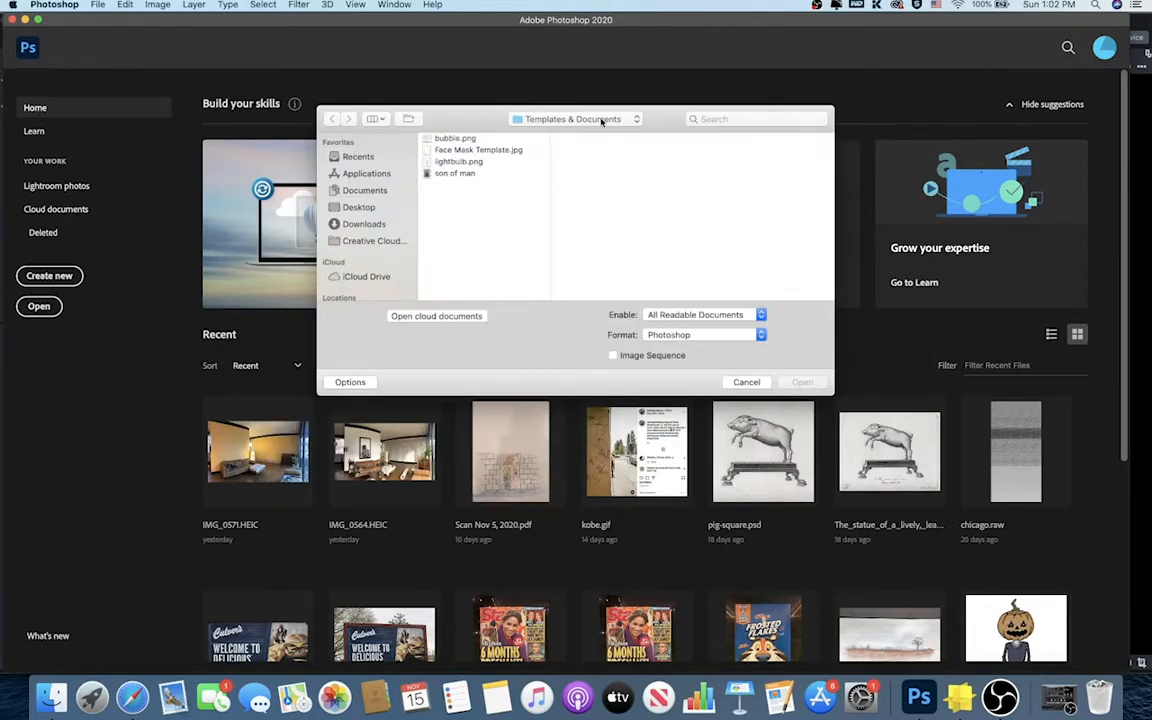
click(454, 174)
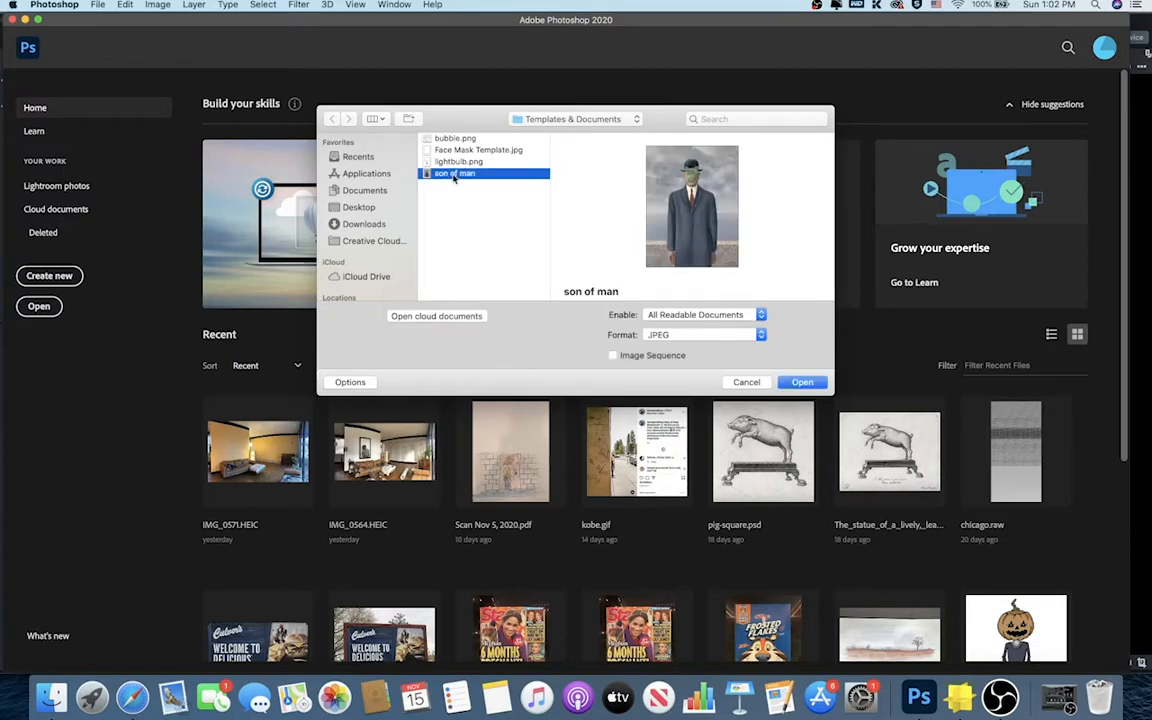
click(801, 383)
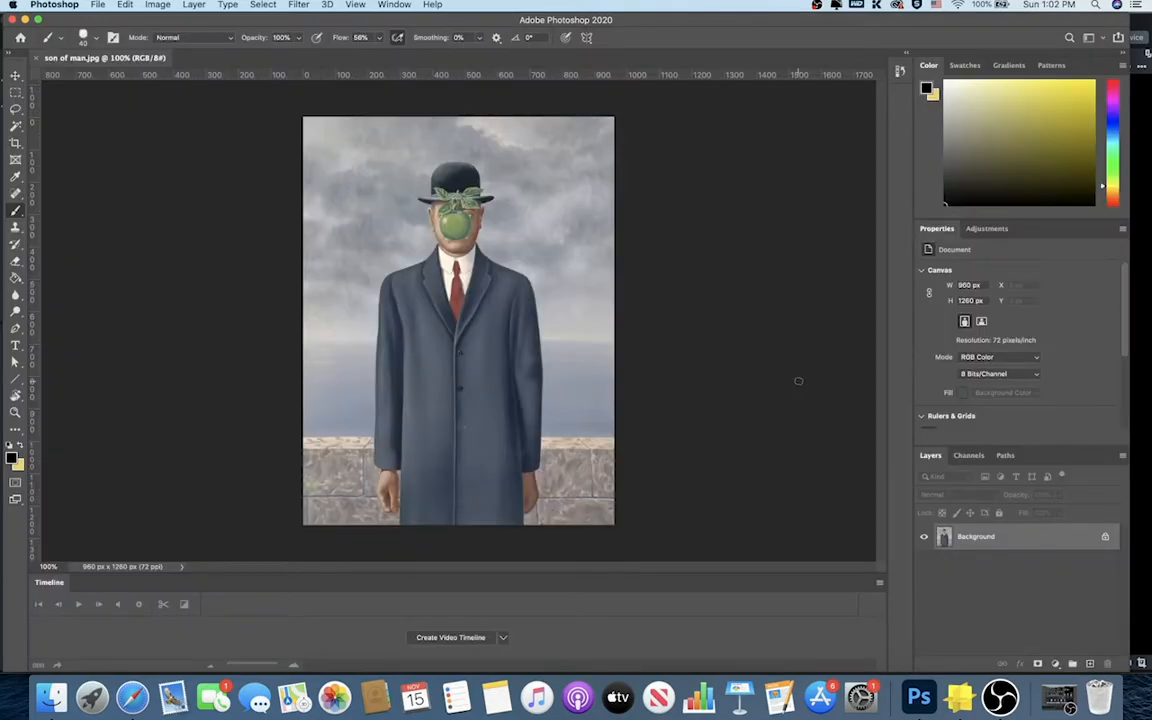
Step: Unlock the Background layer of the painting so that it becomes an editable layer
key(super+plus)
key(super+plus)
key(super+plus)
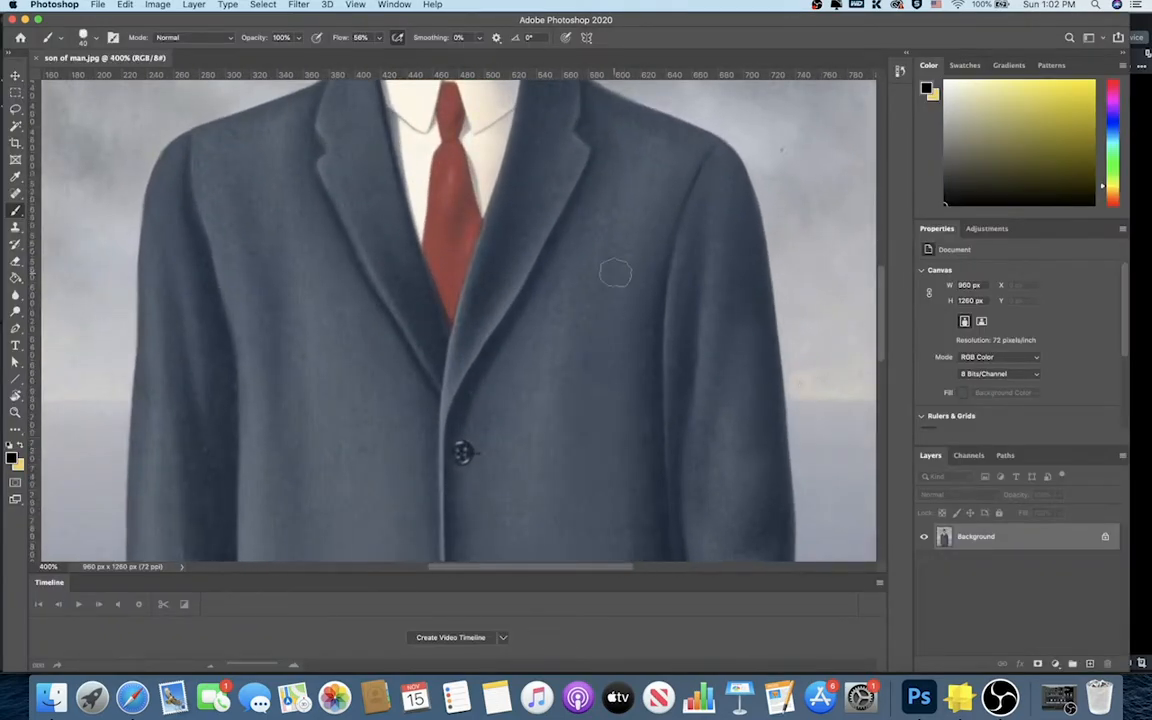
scroll(614, 272, up, 5)
scroll(615, 272, up, 1)
key(super+minus)
key(super+minus)
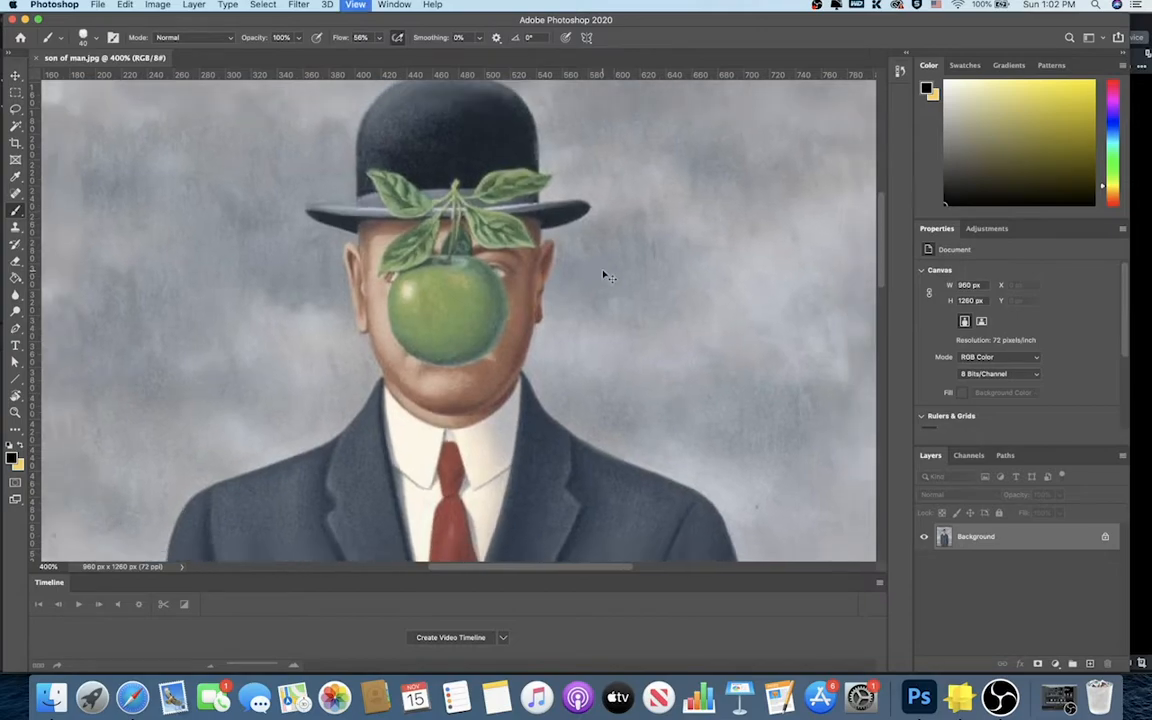
click(1107, 537)
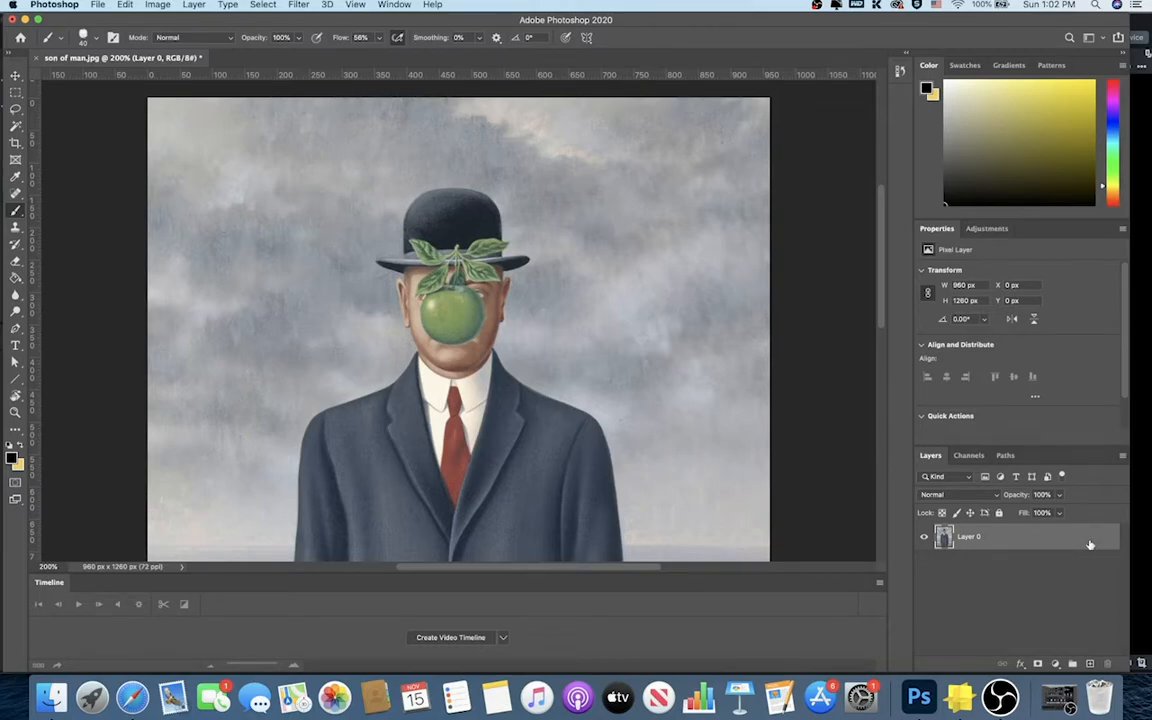
Step: Select the green apple and its leaves in front of the man's face using the Quick Selection tool with a smaller brush
key(super+plus)
key(super+plus)
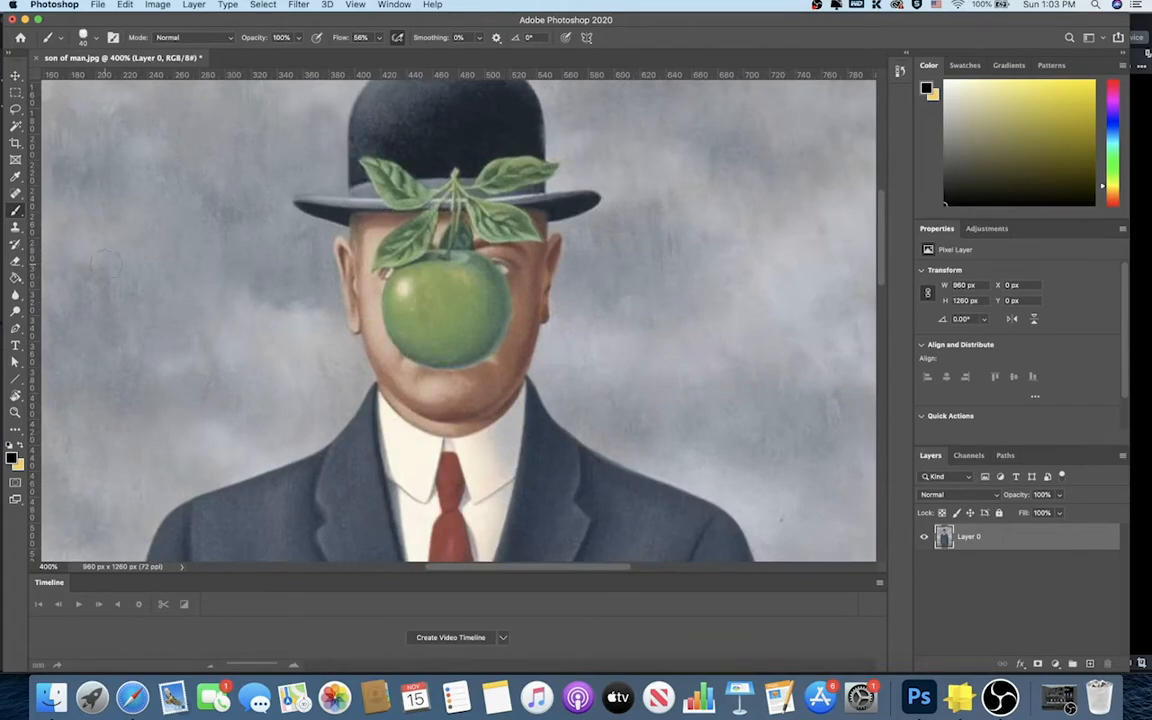
drag(15, 127, 57, 130)
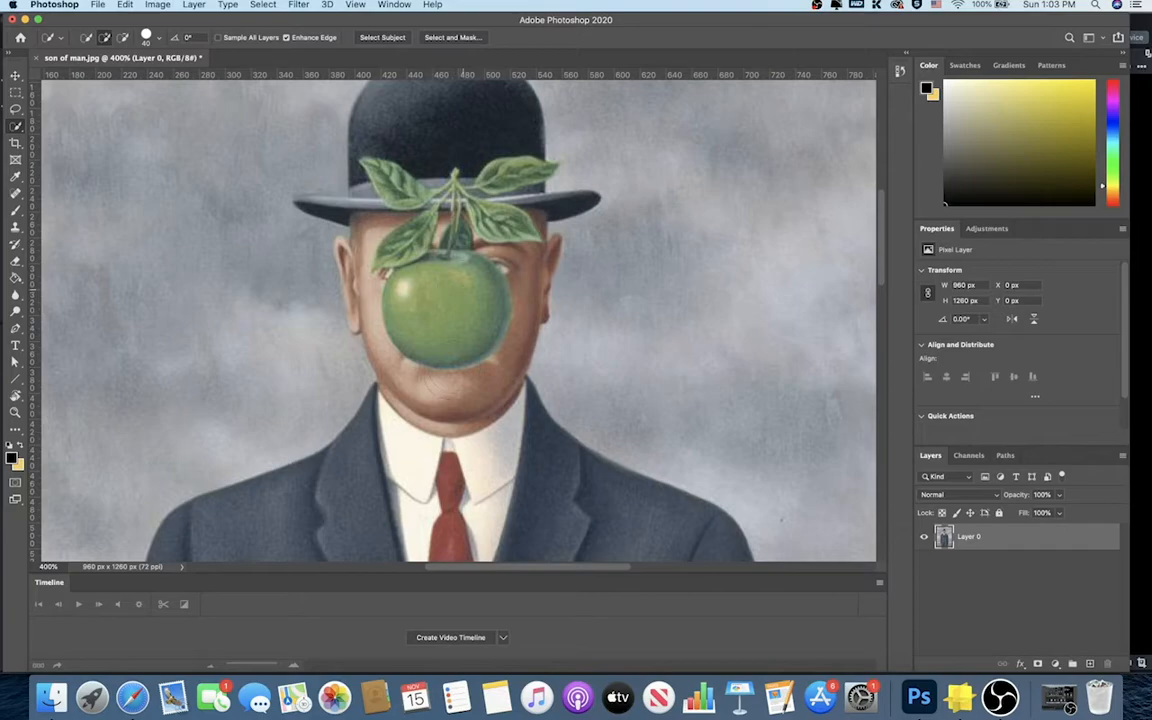
key(bracketleft)
key(bracketleft)
mouse_move(449, 302)
mouse_down()
mouse_move(437, 292)
mouse_move(441, 310)
mouse_move(440, 250)
mouse_move(417, 196)
mouse_move(454, 190)
mouse_move(496, 218)
mouse_move(532, 171)
mouse_up()
mouse_move(404, 242)
mouse_down()
mouse_move(420, 222)
mouse_move(370, 165)
mouse_up()
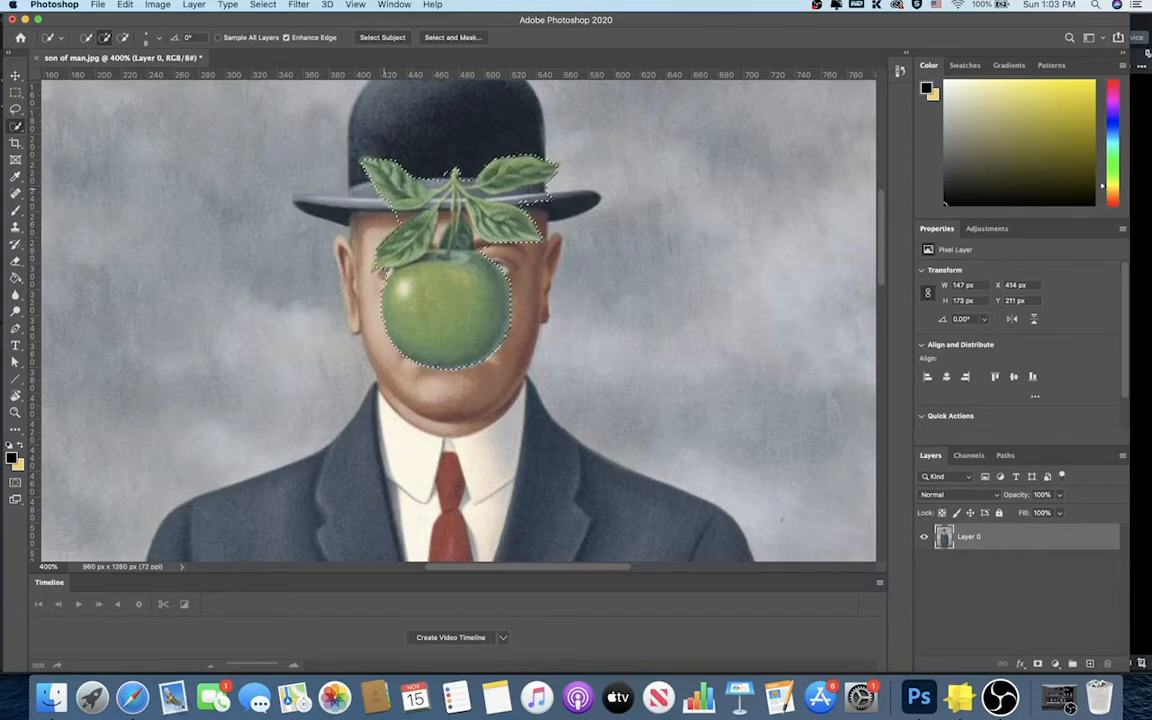
drag(352, 210, 300, 202)
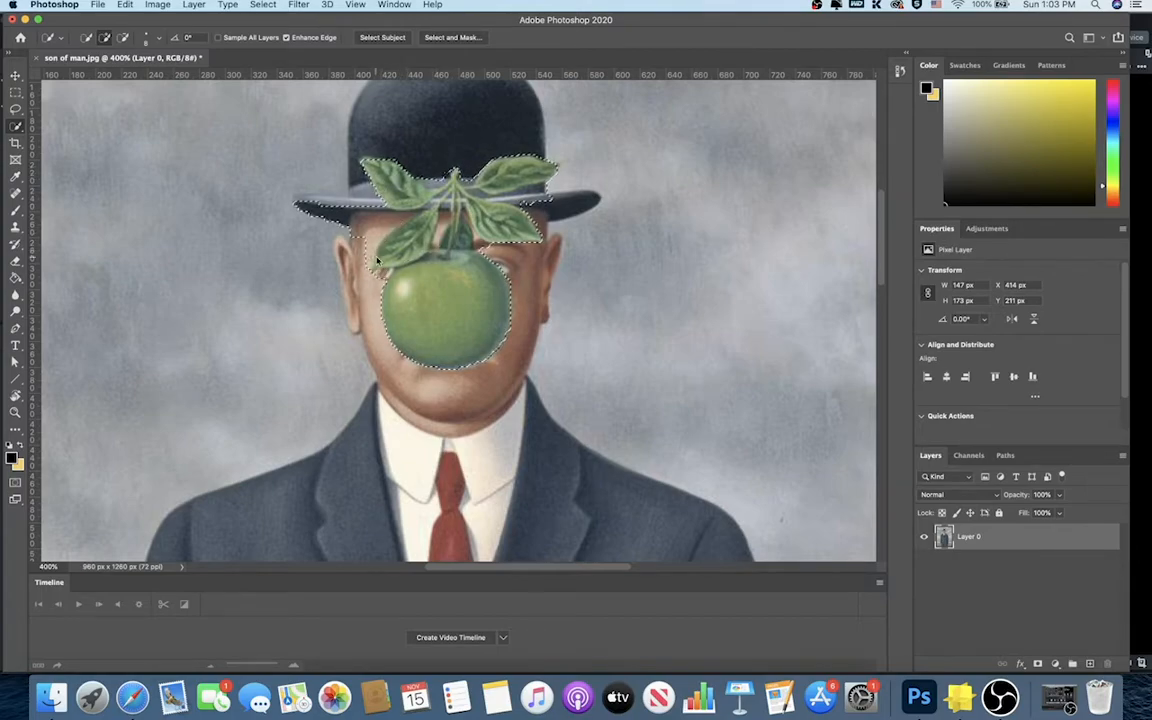
Step: Reduce the selection brush to 3 px and subtract the hat brim and forehead skin beside the left-hand leaves from the selection
key(super+equal)
key(super+equal)
scroll(376, 257, up, 3)
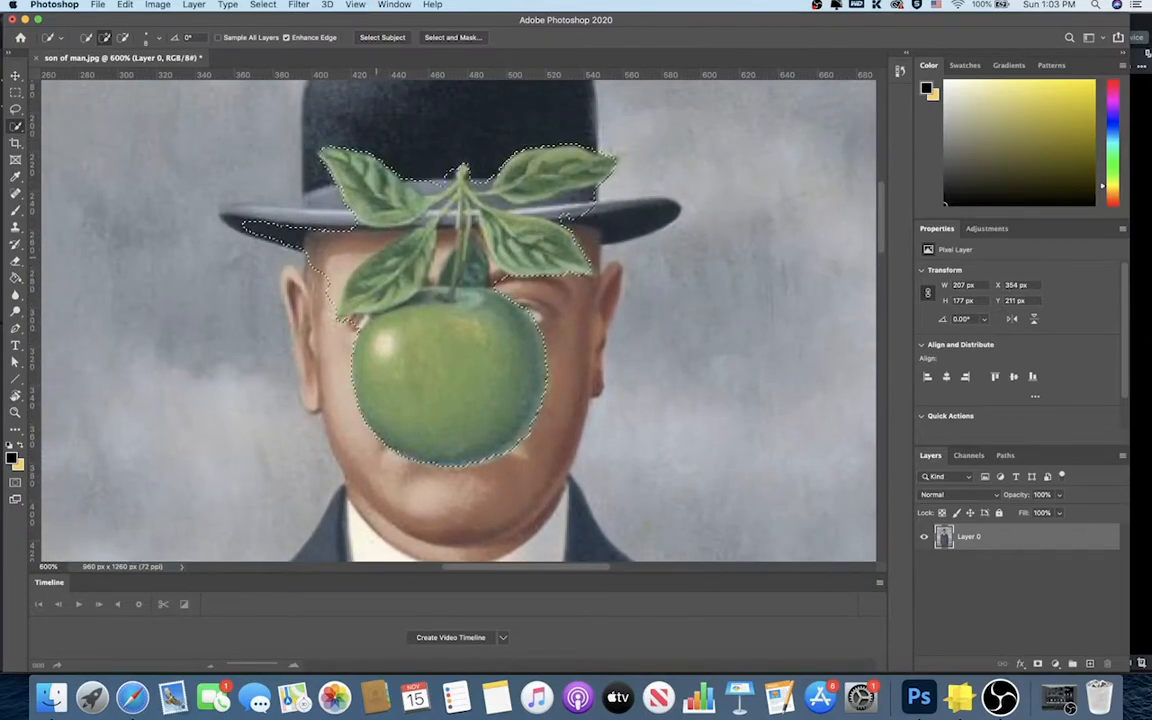
key(bracketleft)
key(bracketleft)
key(bracketleft)
key(bracketleft)
key(bracketleft)
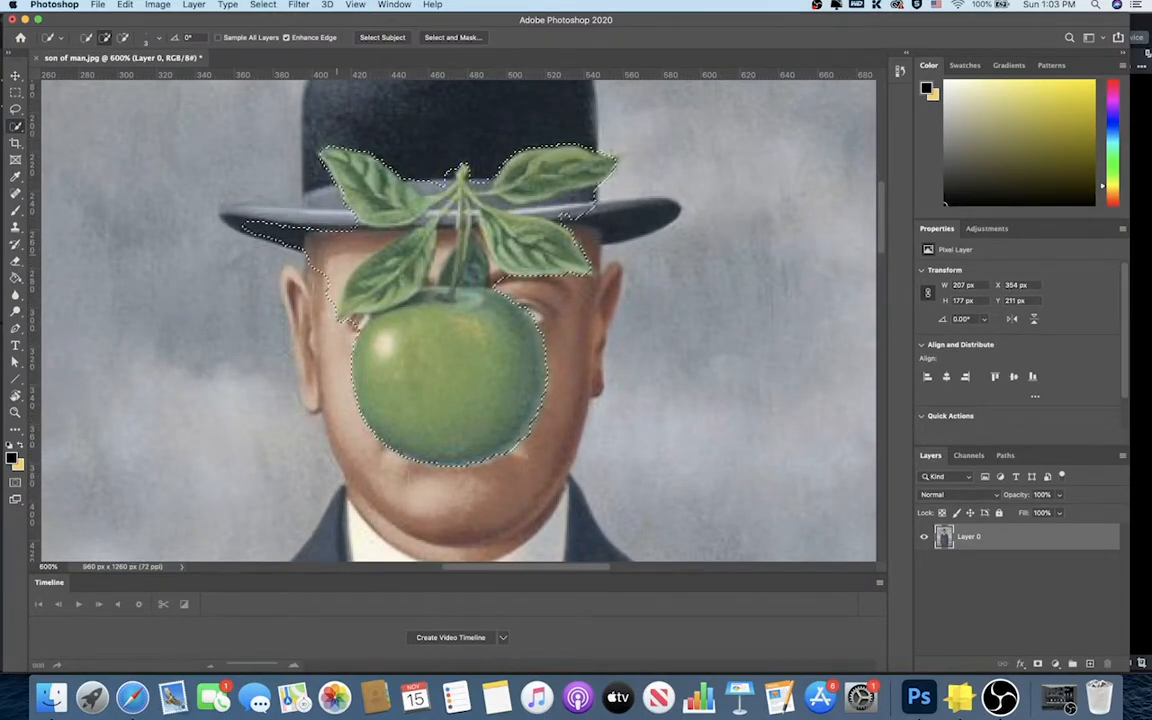
key(alt)
alt+click(287, 245)
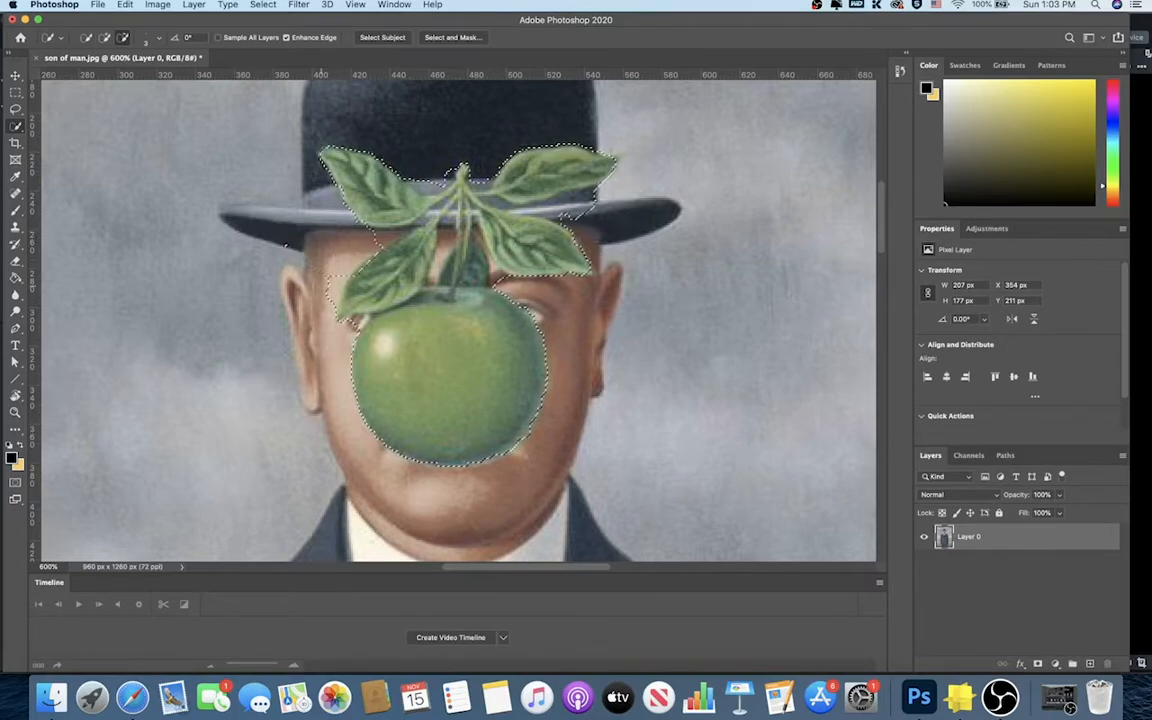
alt+click(337, 289)
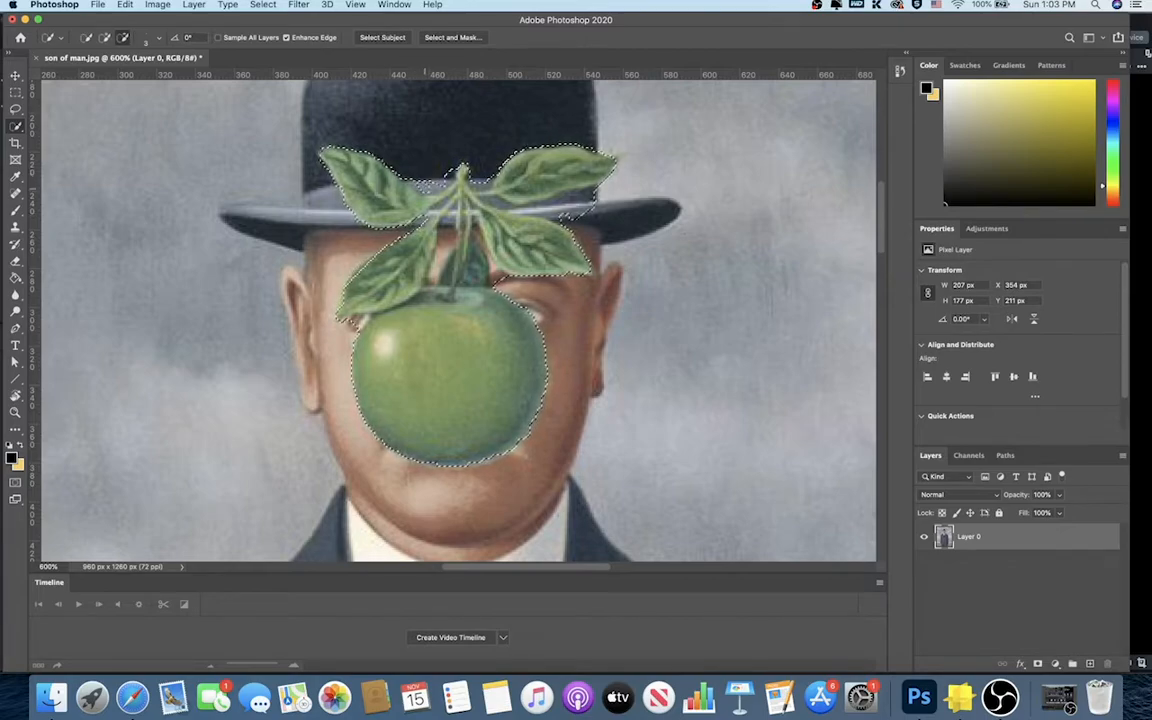
Step: Subtract the hat band and brim around the upper leaves from the selection, keeping the upper right-hand leaf selected
alt+click(375, 154)
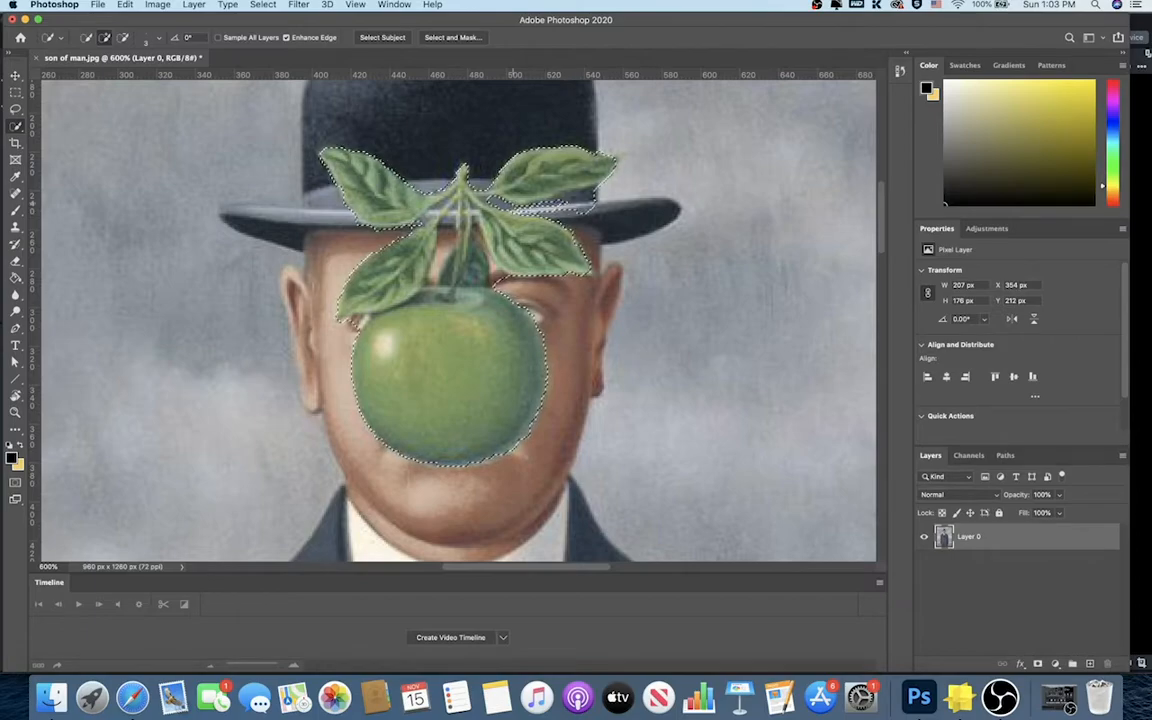
key(alt)
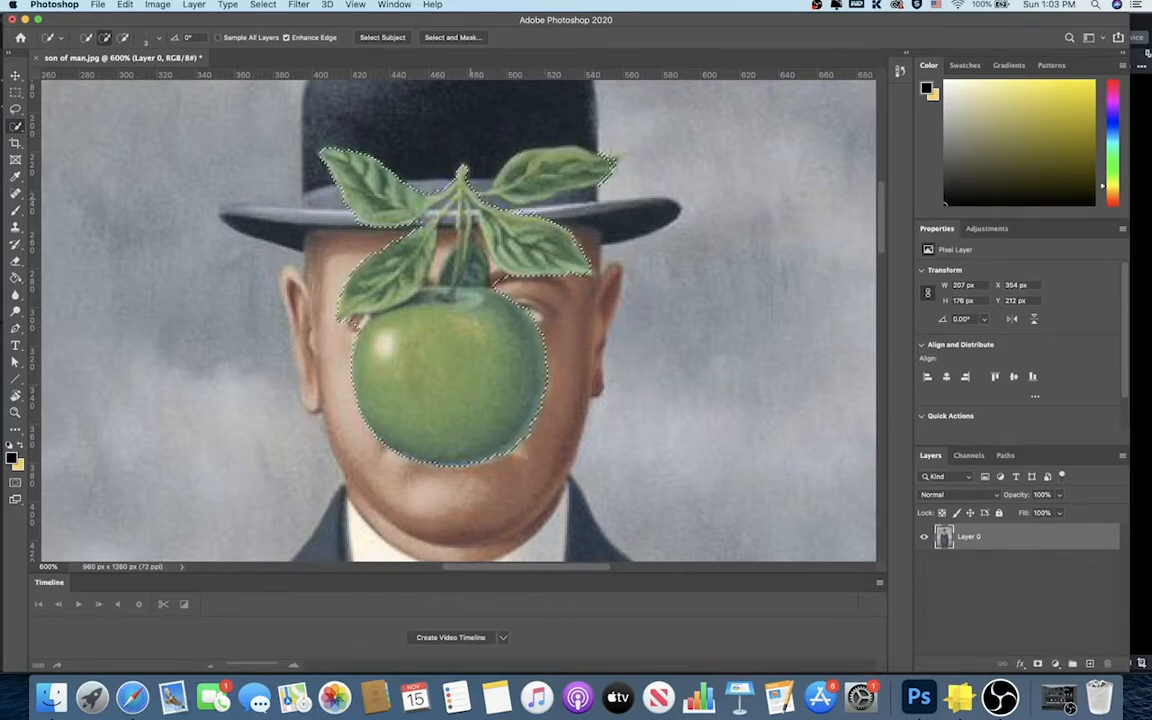
key(alt)
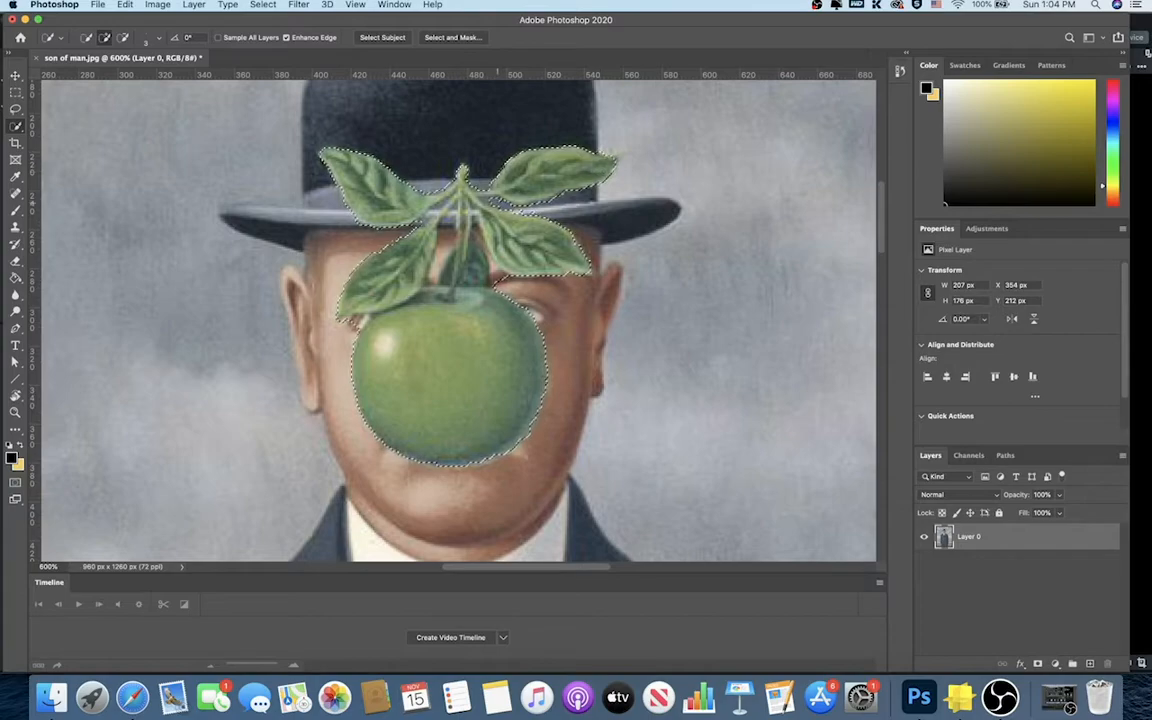
Step: Subtract the forehead skin and hat slivers between the central stem and the surrounding leaves from the selection
key(alt)
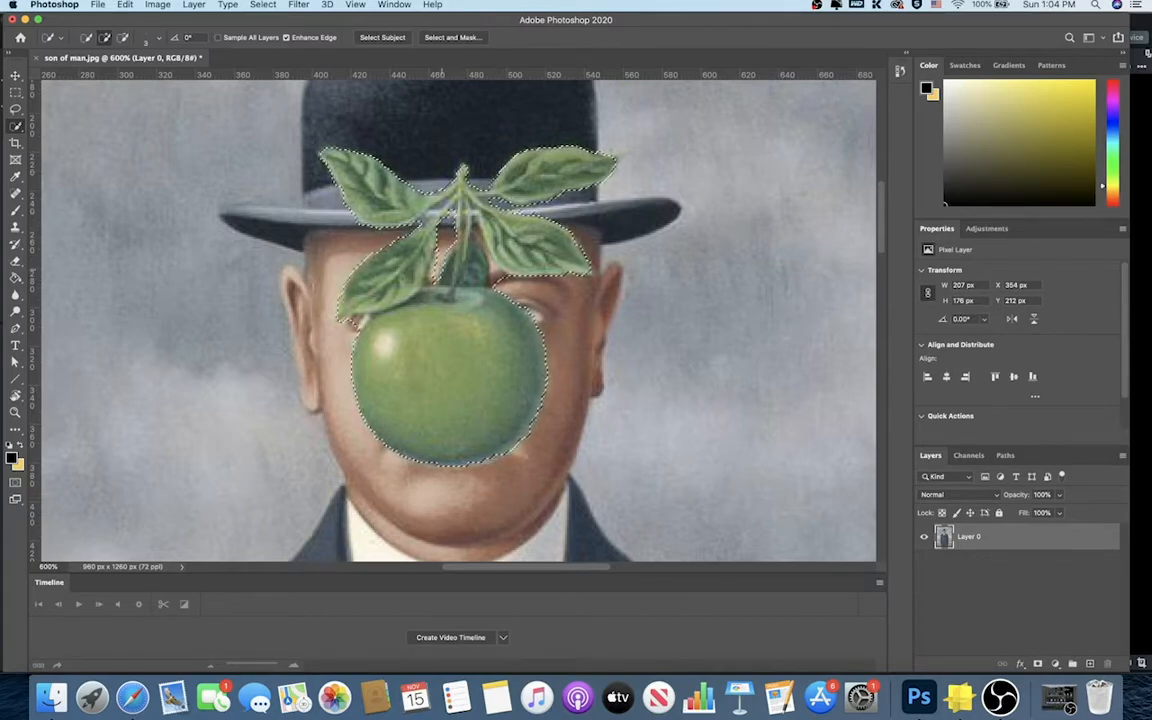
key(alt)
key(alt)
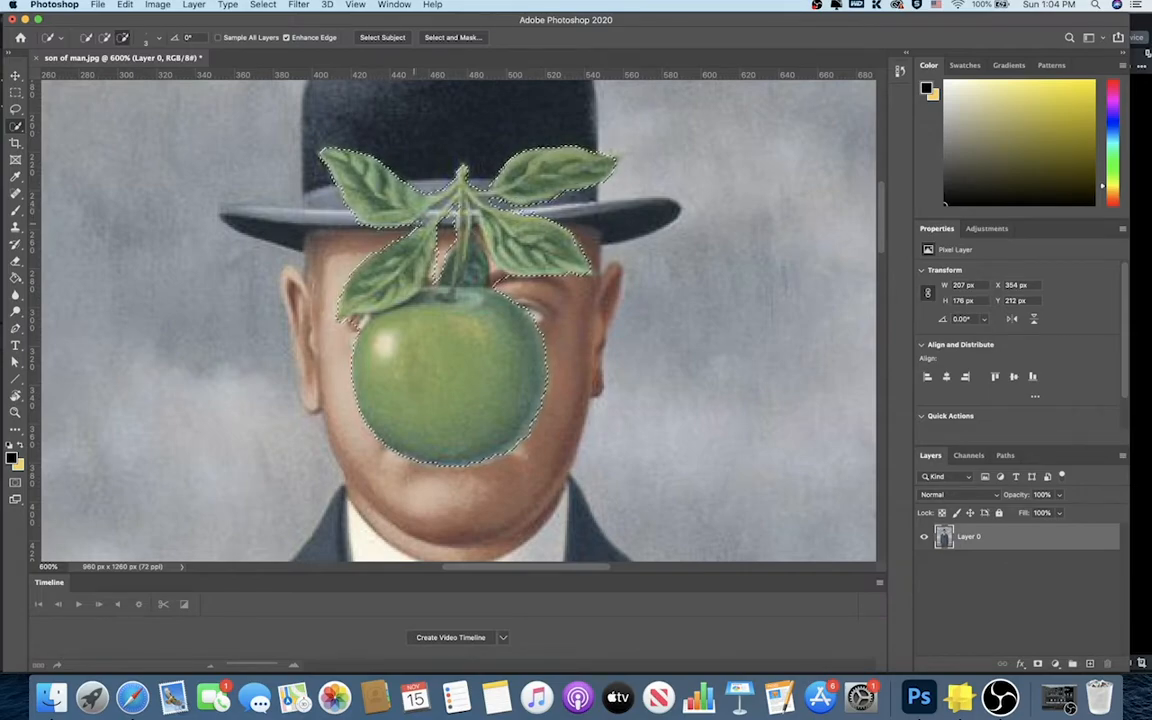
alt+click(439, 203)
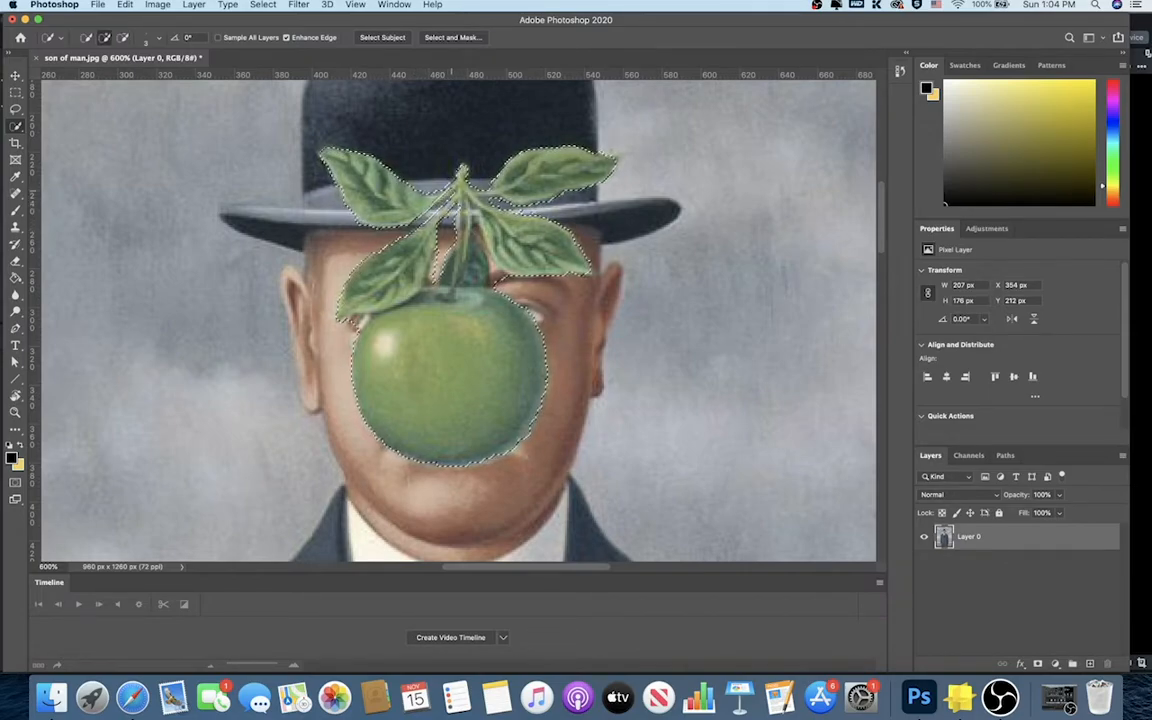
key(alt)
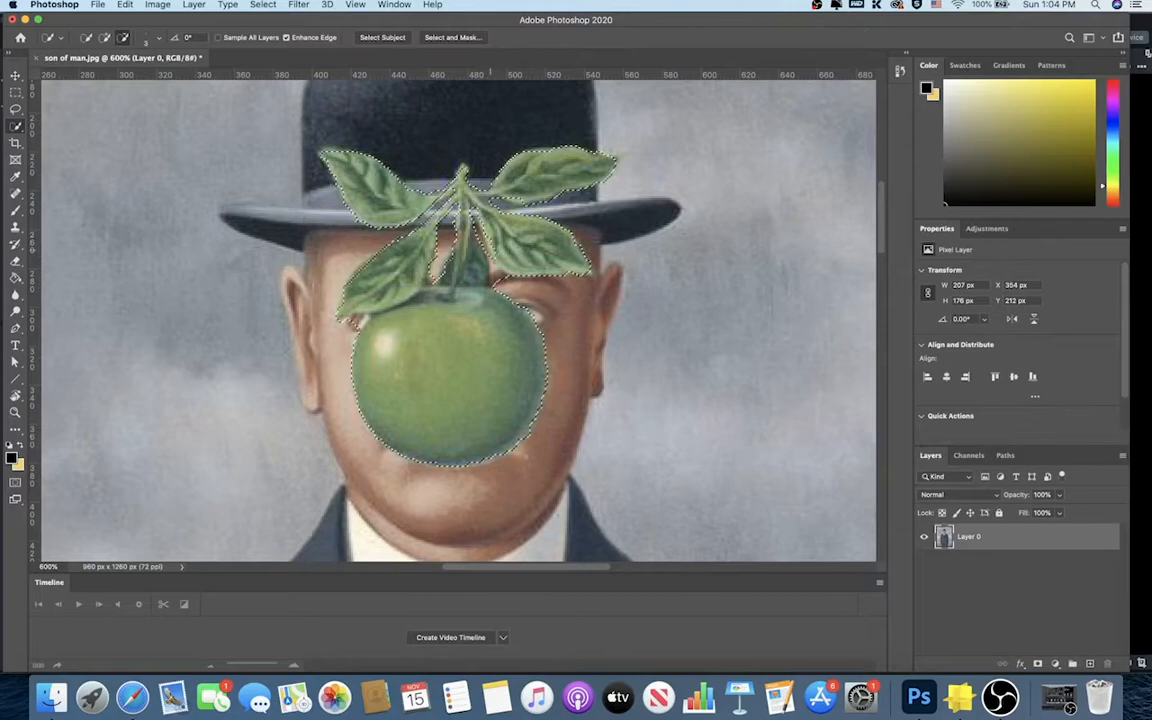
alt+click(497, 281)
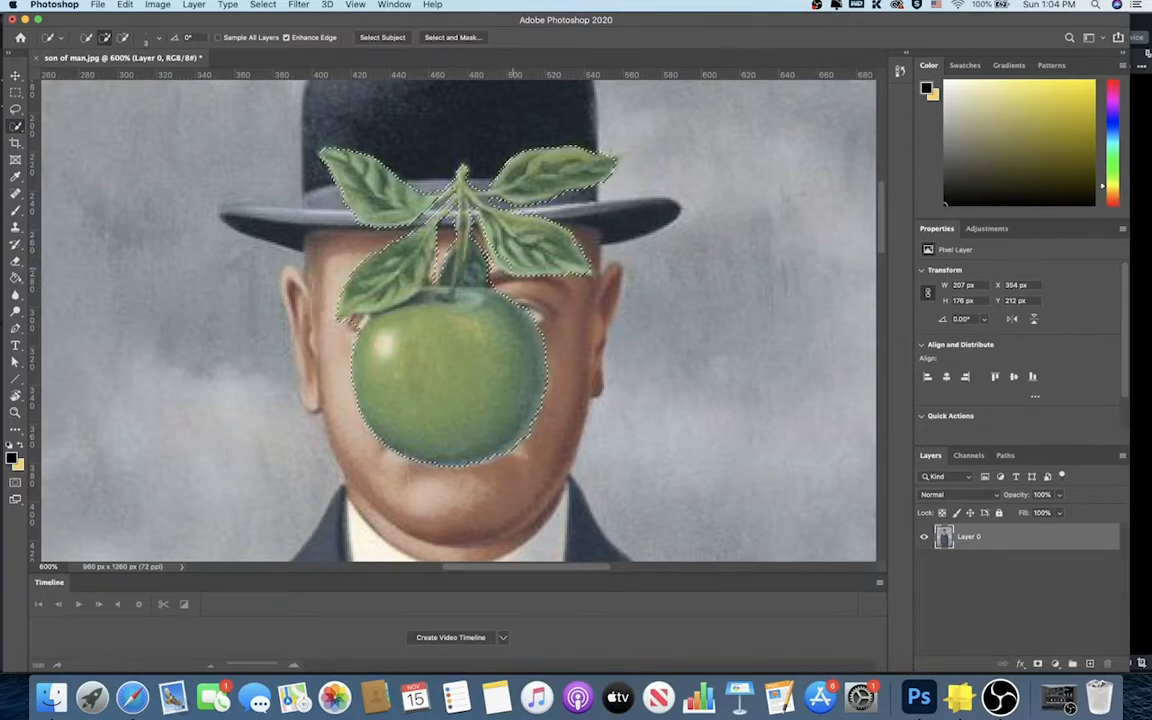
Step: Refine the selection edge between the stem and the lower right-hand leaf by adding leaf areas and subtracting skin
click(508, 262)
key(alt)
alt+click(481, 240)
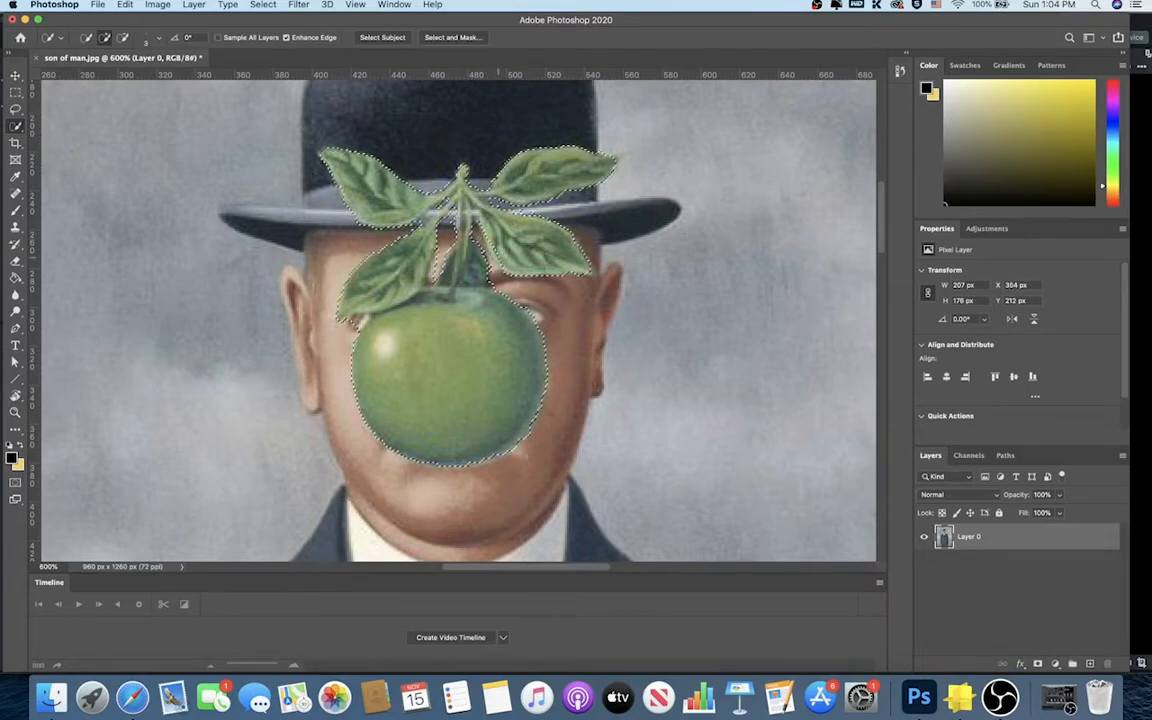
click(492, 239)
key(alt)
alt+click(481, 242)
click(472, 243)
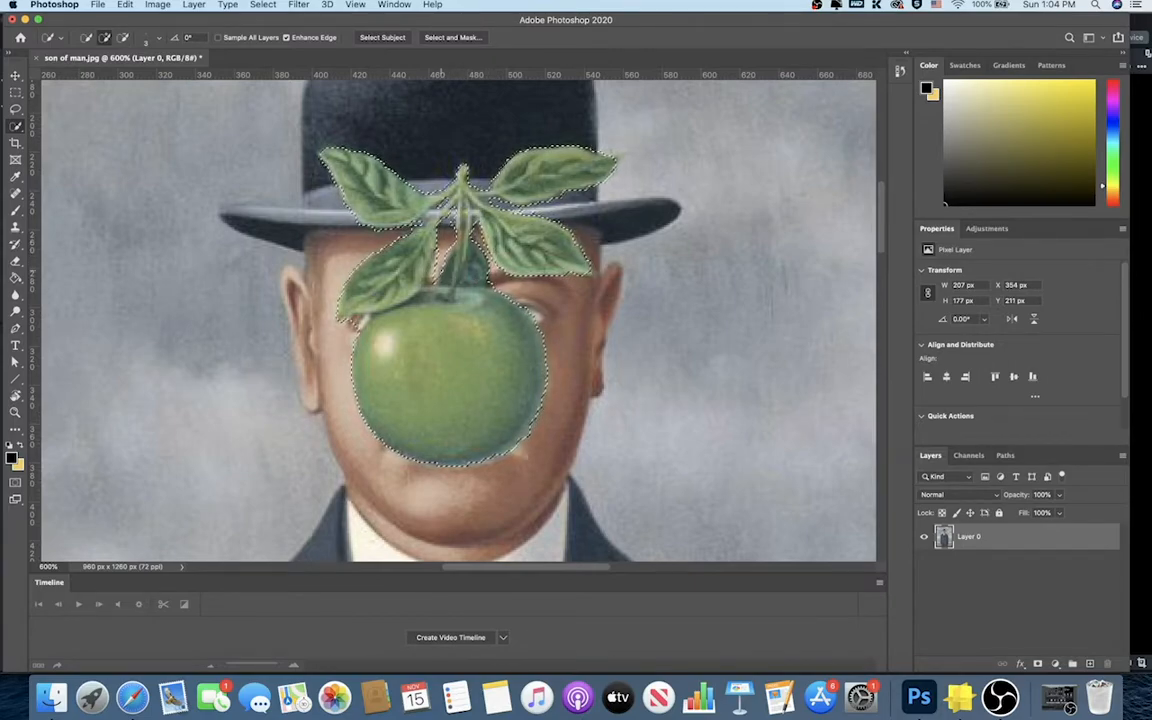
Step: Check the outline of the apple and leaves selection in Quick Mask mode and at lower magnification
key(q)
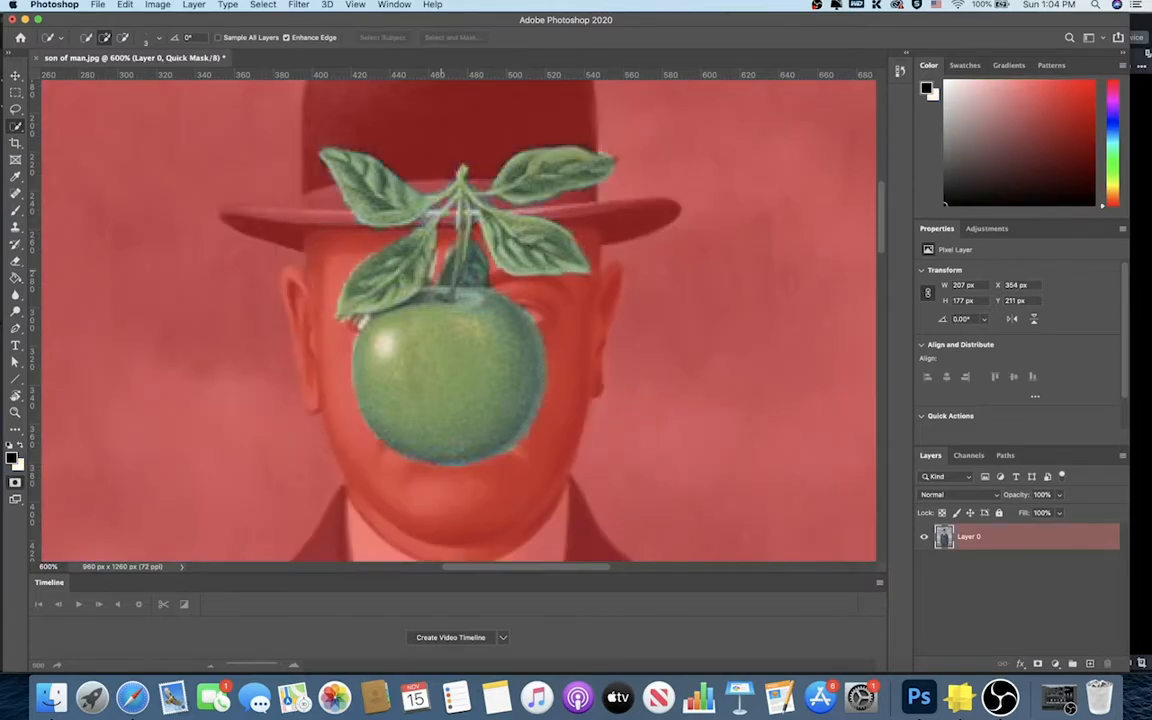
key(q)
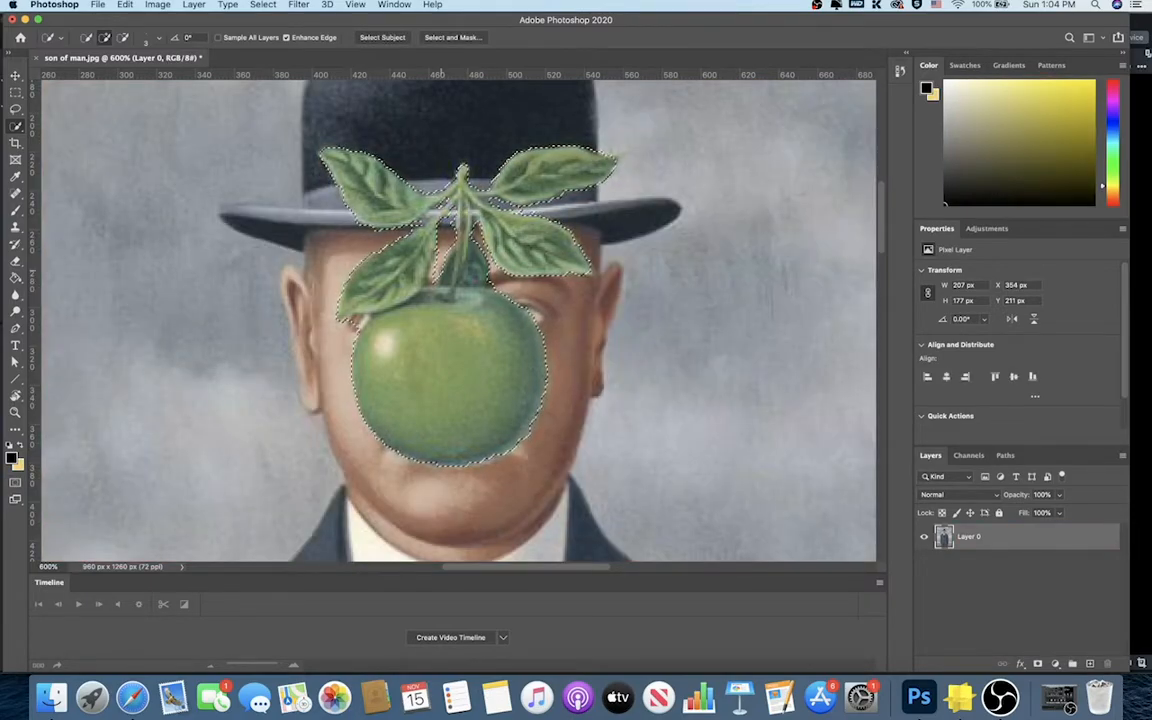
key(super+minus)
key(super+minus)
key(super+minus)
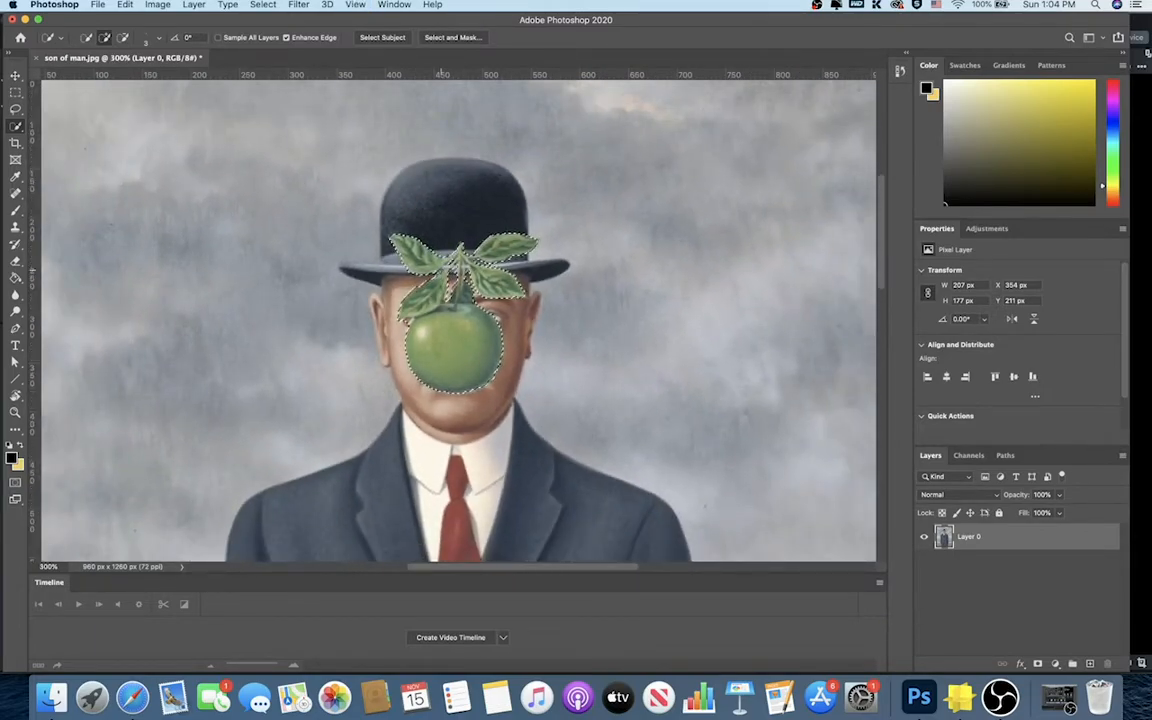
scroll(458, 320, left, 3)
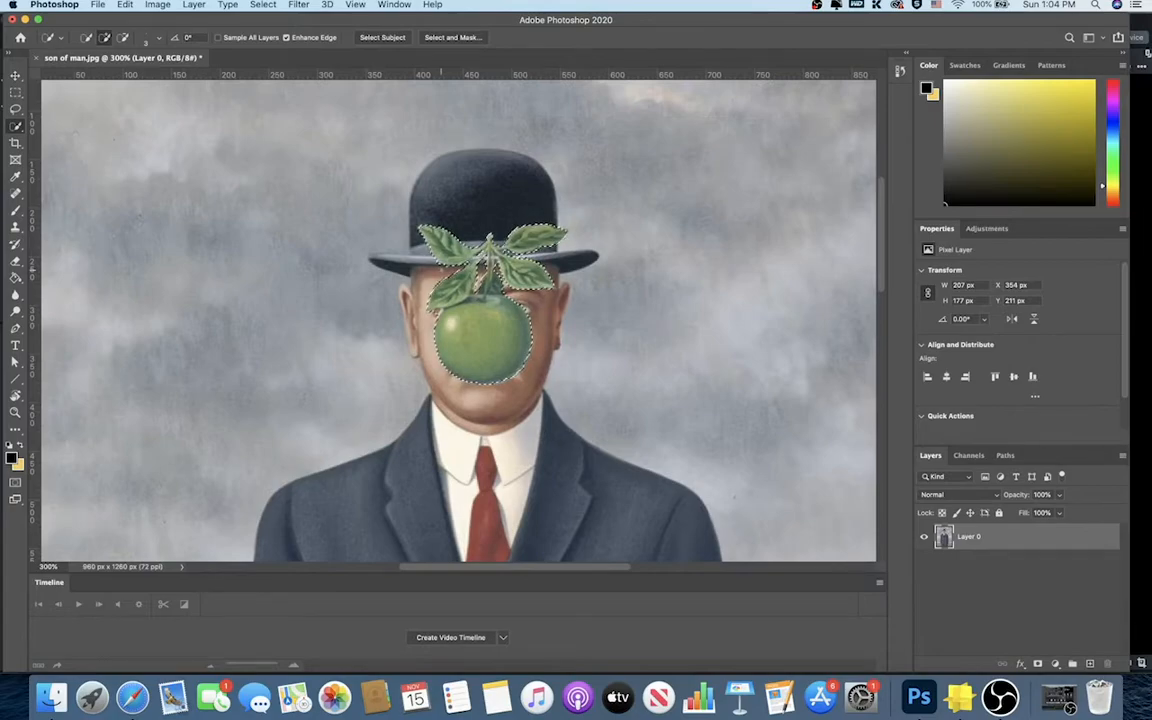
key(q)
key(q)
key(super+minus)
key(super+minus)
key(super+minus)
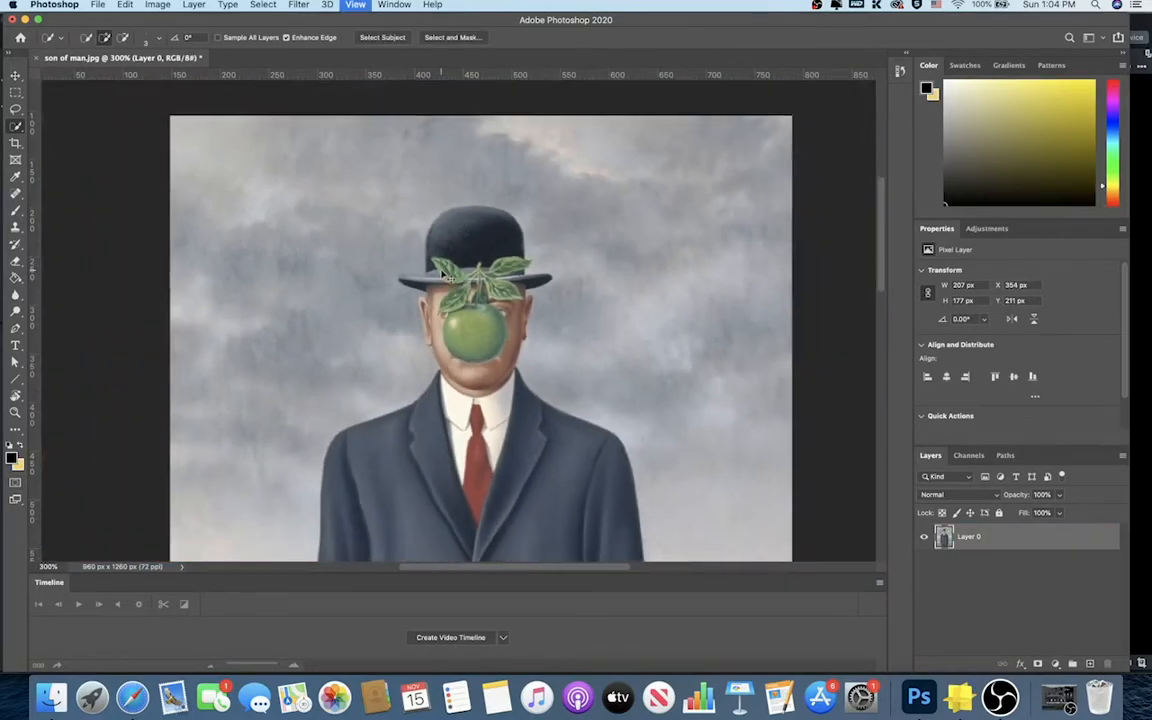
key(super+plus)
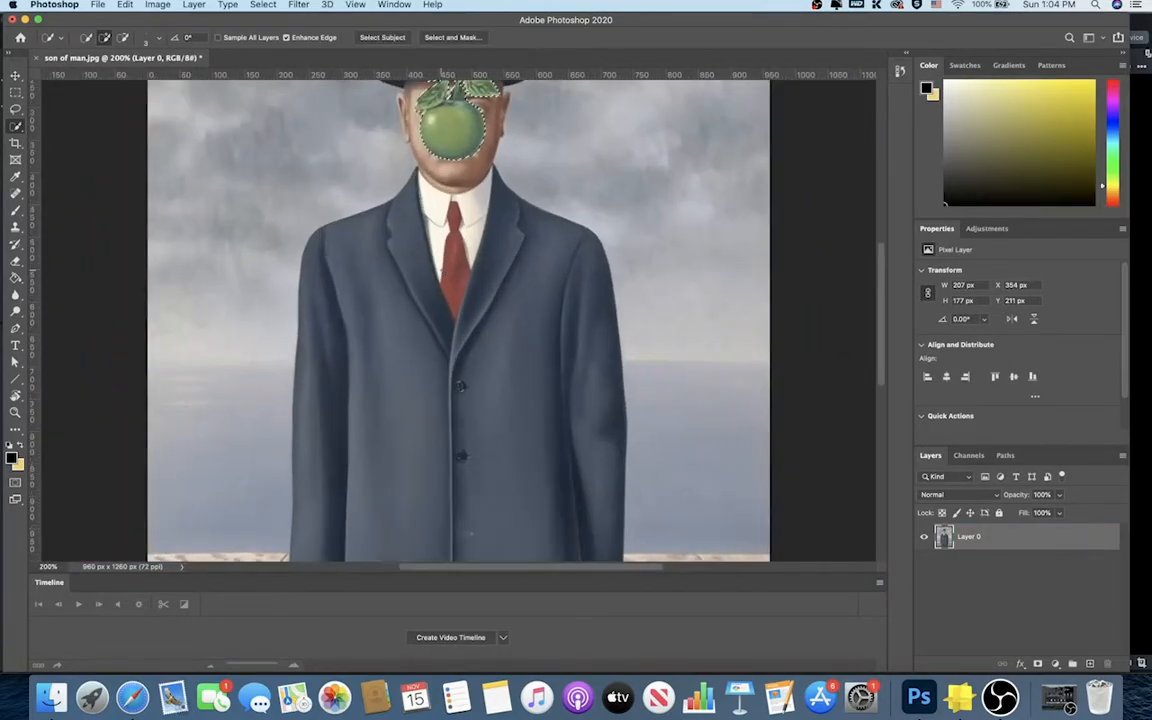
Step: Invert the selection, delete everything around the apple and leaves, and deselect
scroll(447, 277, up, 3)
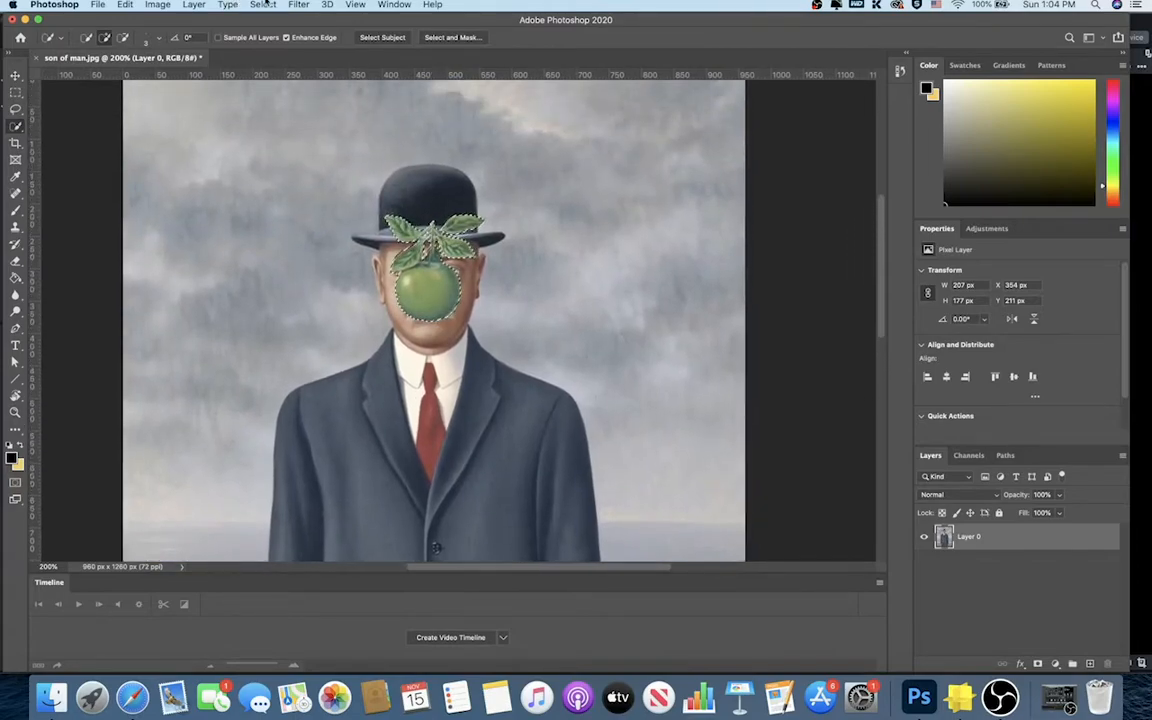
click(252, 4)
click(270, 57)
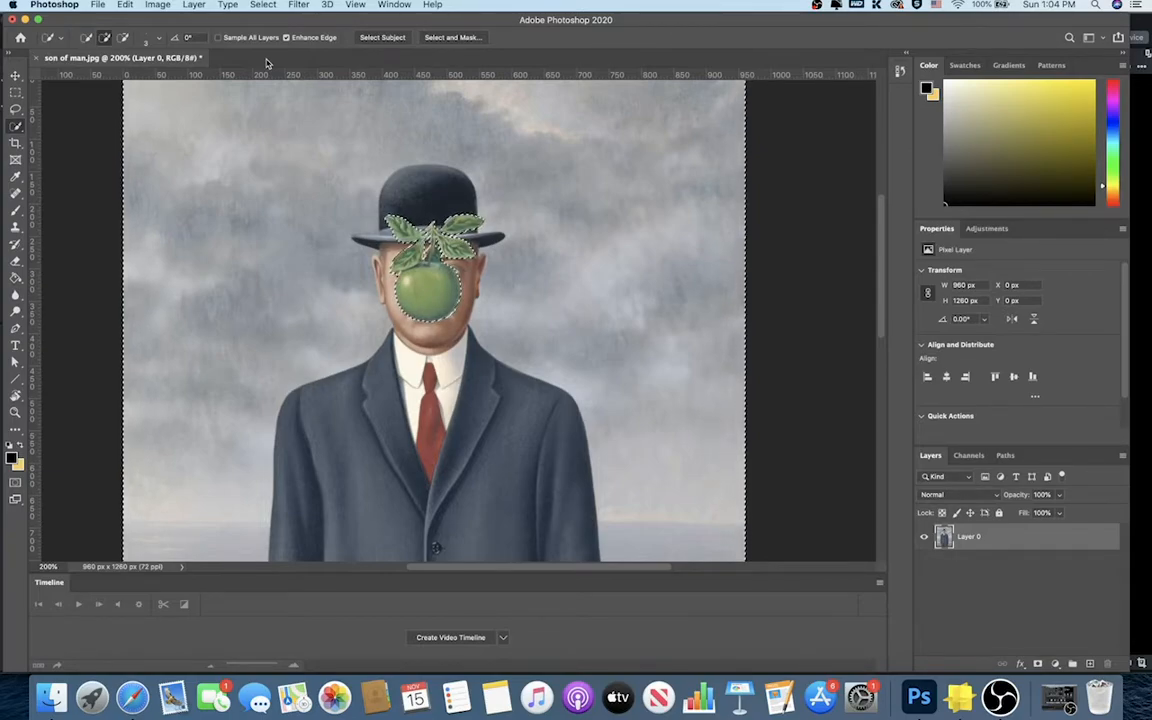
key(Delete)
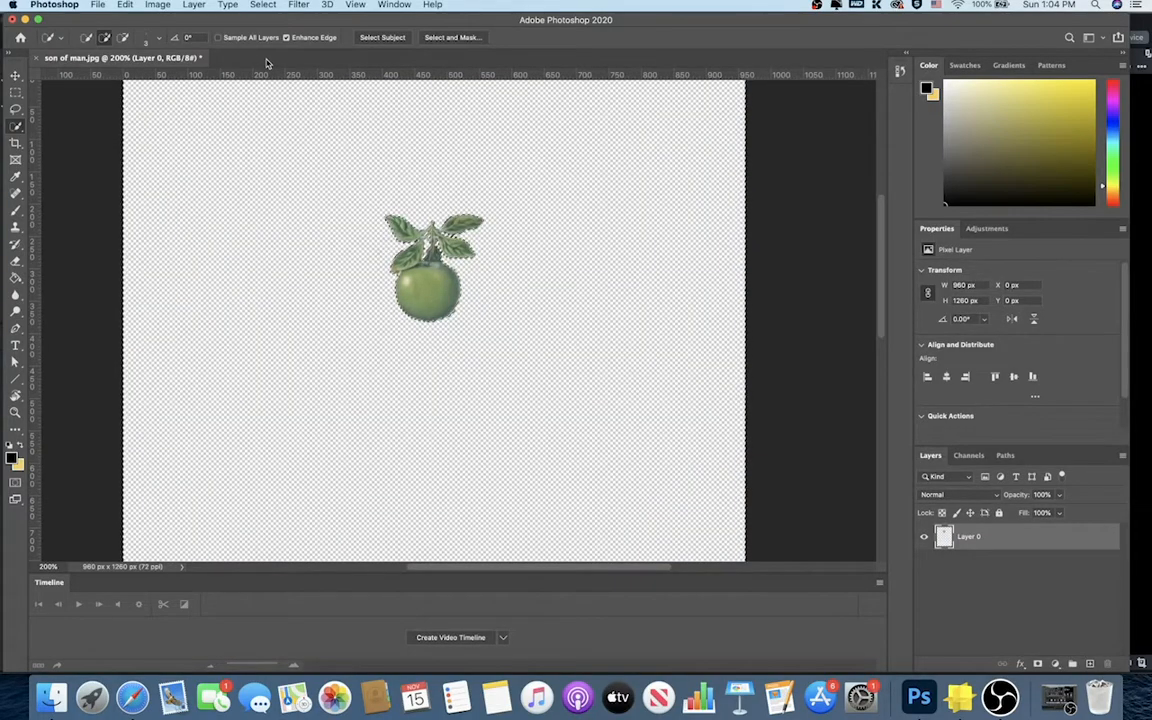
click(16, 93)
click(345, 372)
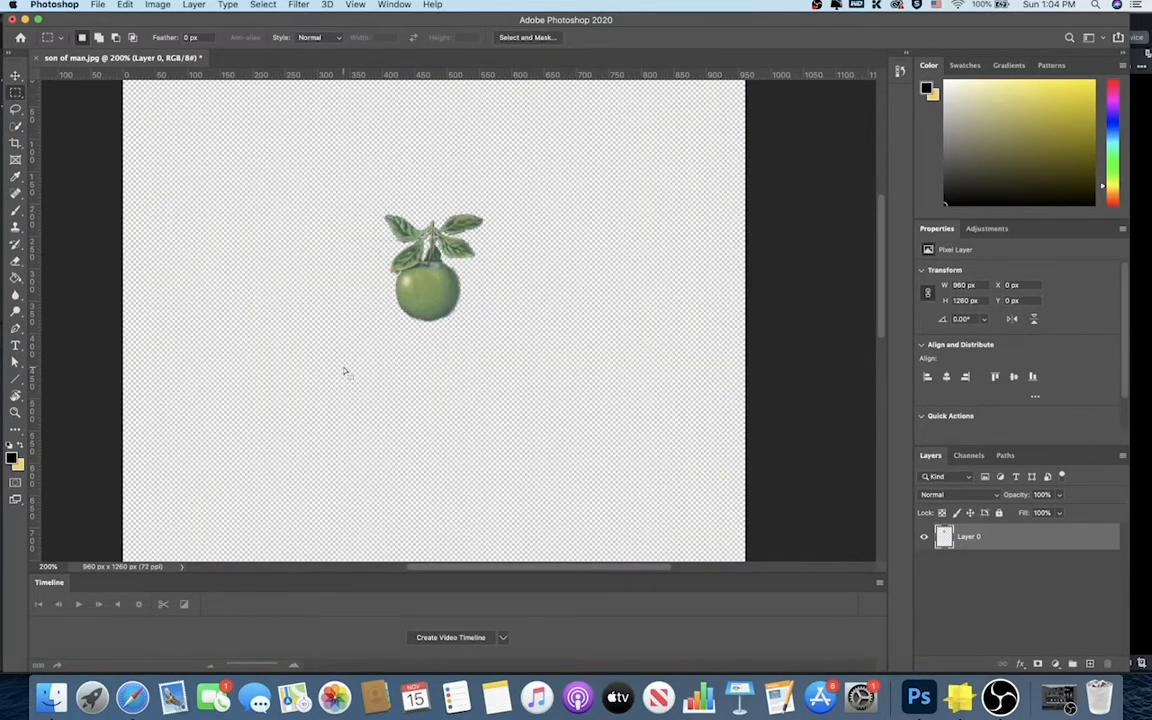
Step: Erase the stray background residue beside the left-hand leaves and apple using the Eraser at 50 px
key(super+plus)
key(super+plus)
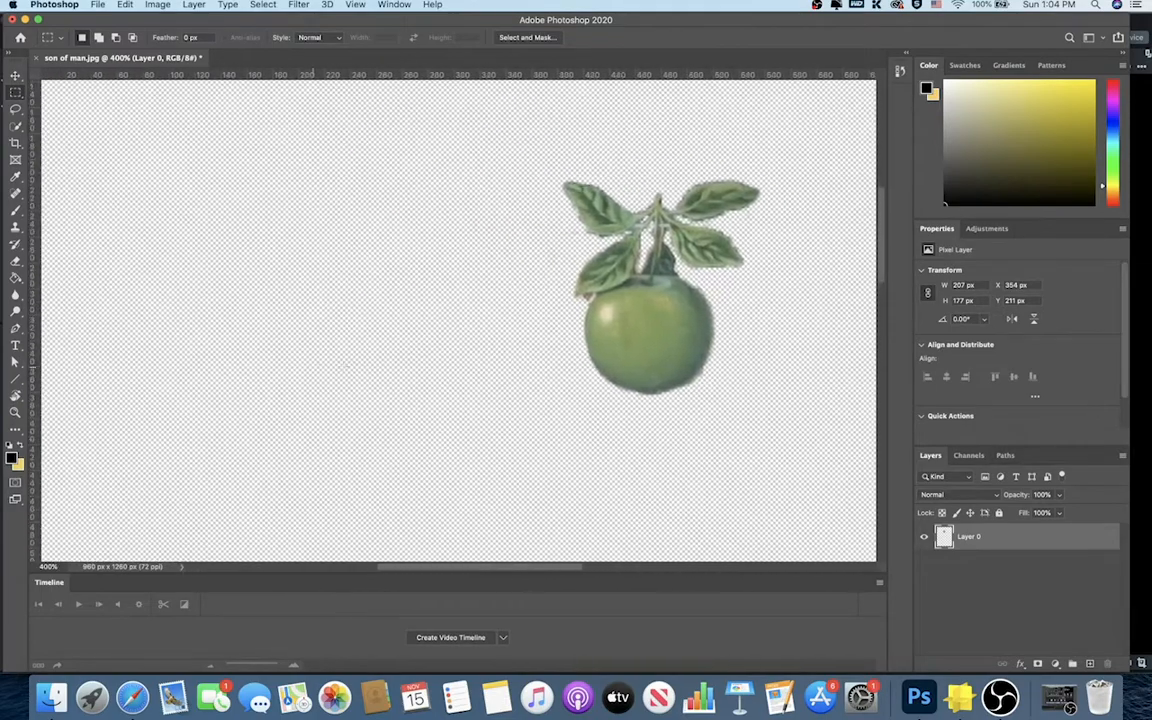
scroll(458, 320, right, 3)
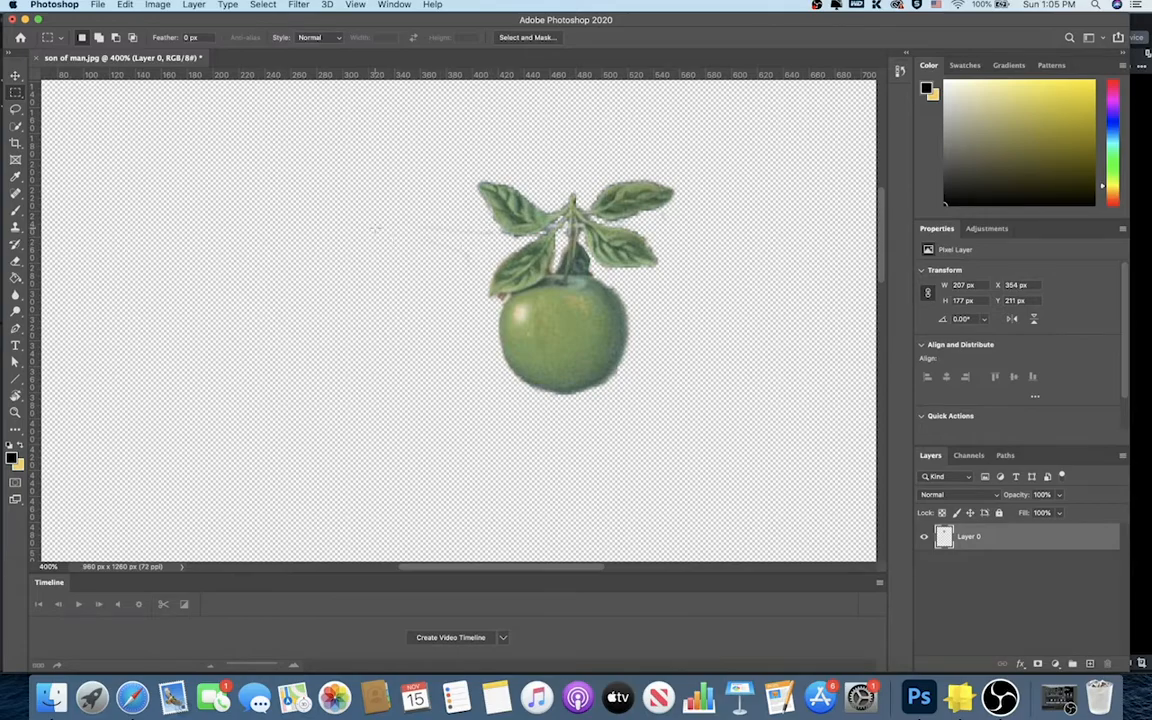
click(17, 262)
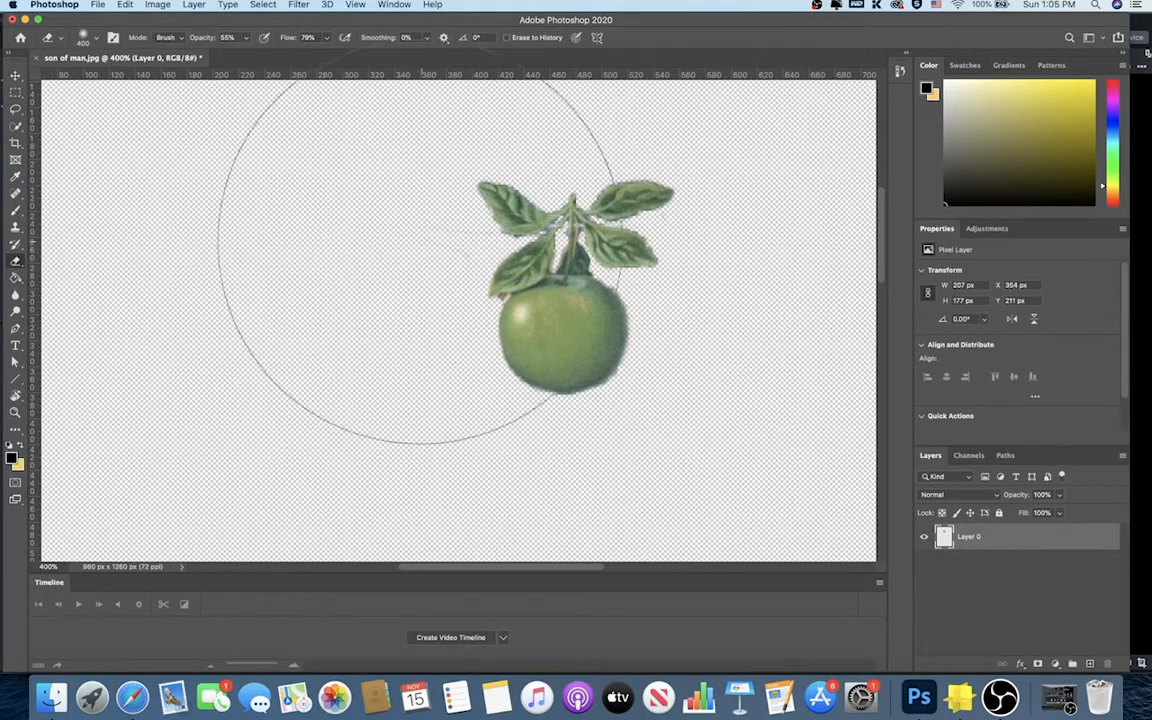
key(bracketleft)
key(bracketleft)
key(bracketleft)
key(bracketleft)
key(bracketleft)
key(bracketleft)
key(bracketleft)
key(bracketleft)
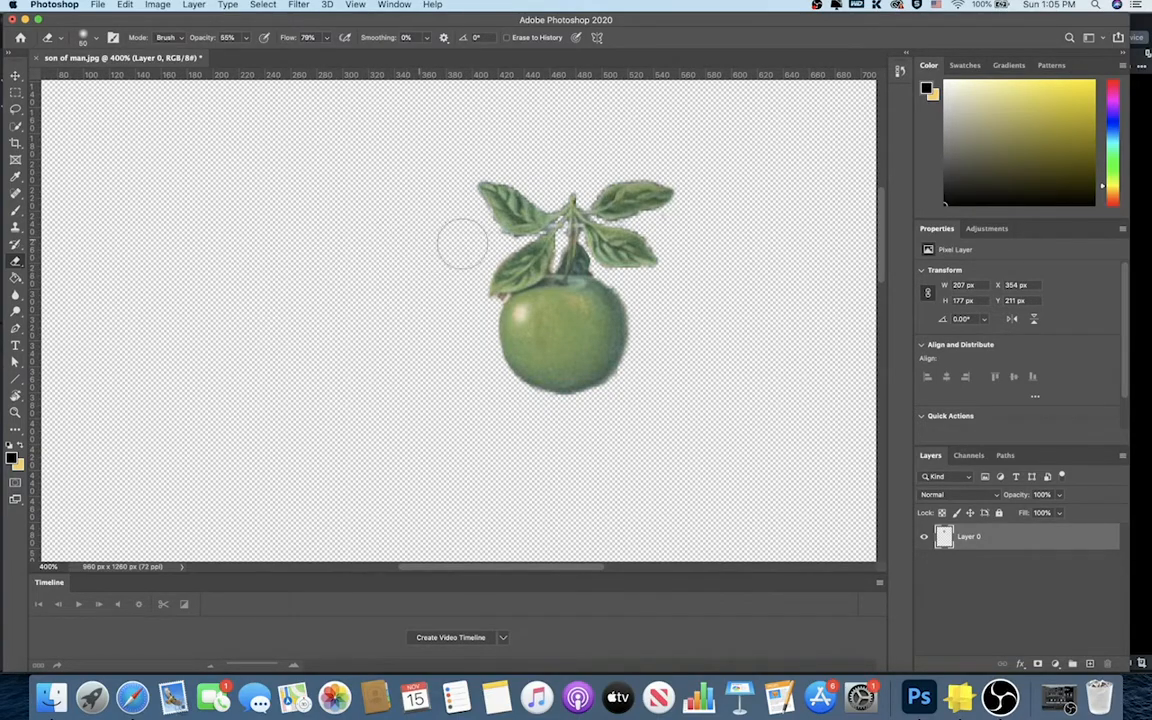
drag(471, 399, 424, 357)
Step: Draw a square rectangular marquee of about 267 × 267 px around the apple and leaves
scroll(758, 326, right, 4)
scroll(758, 328, down, 5)
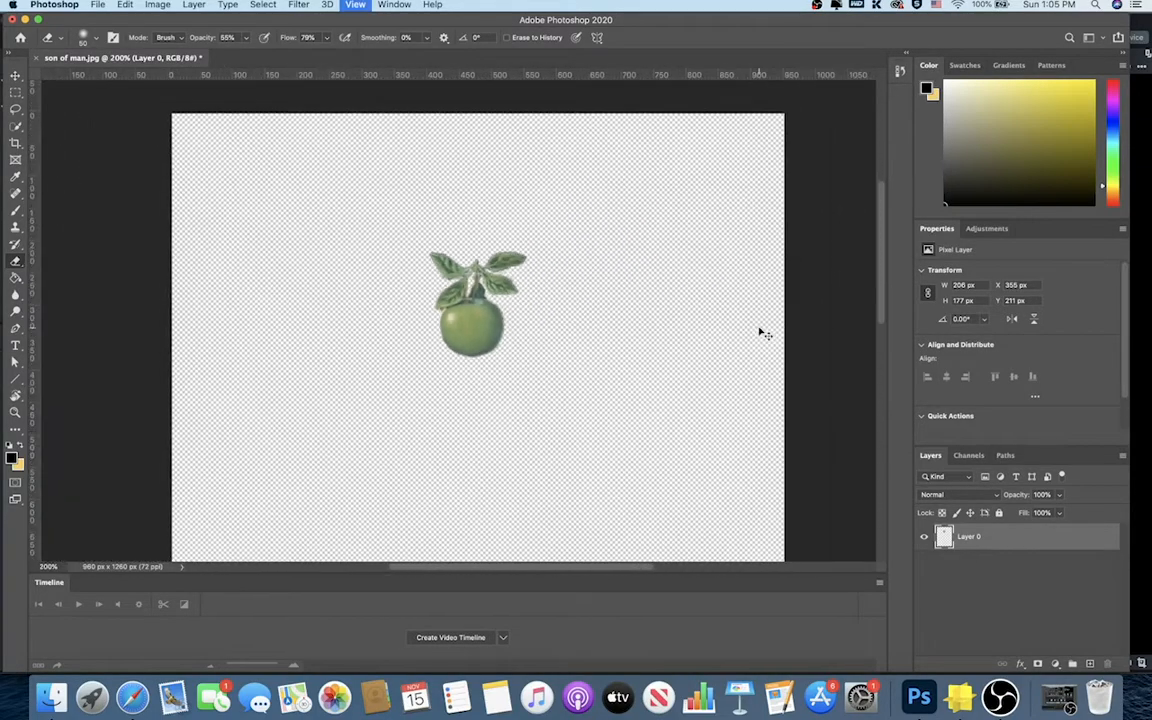
scroll(760, 330, up, 2)
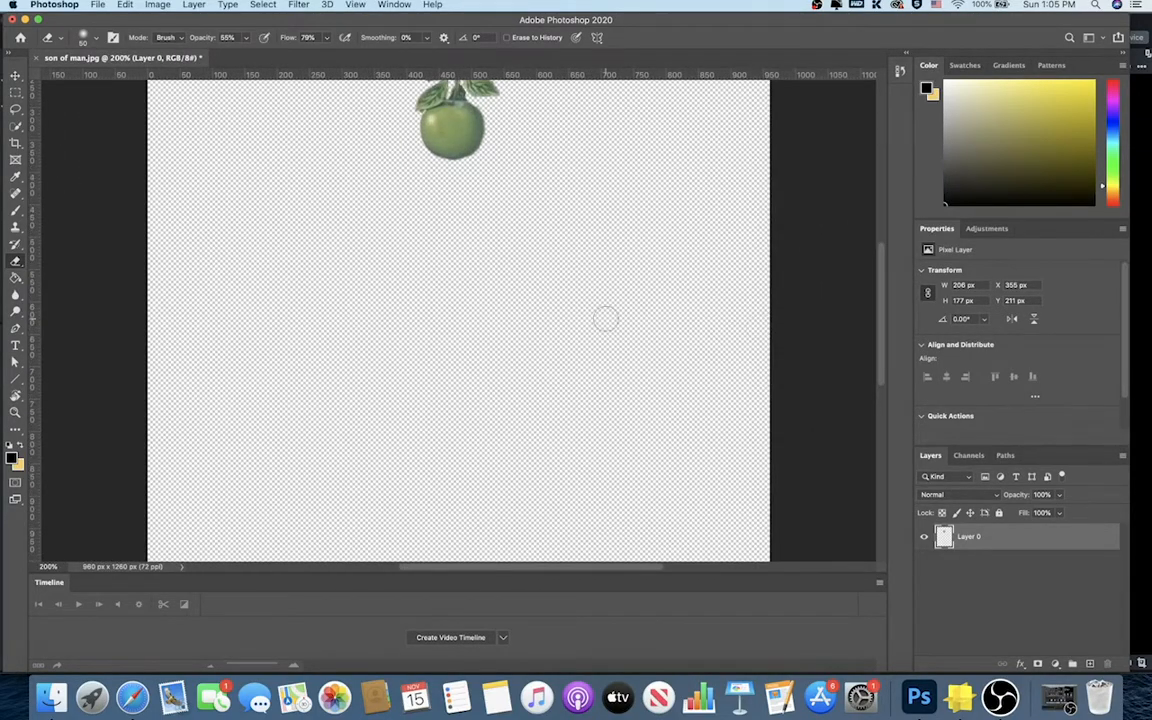
scroll(605, 318, down, 2)
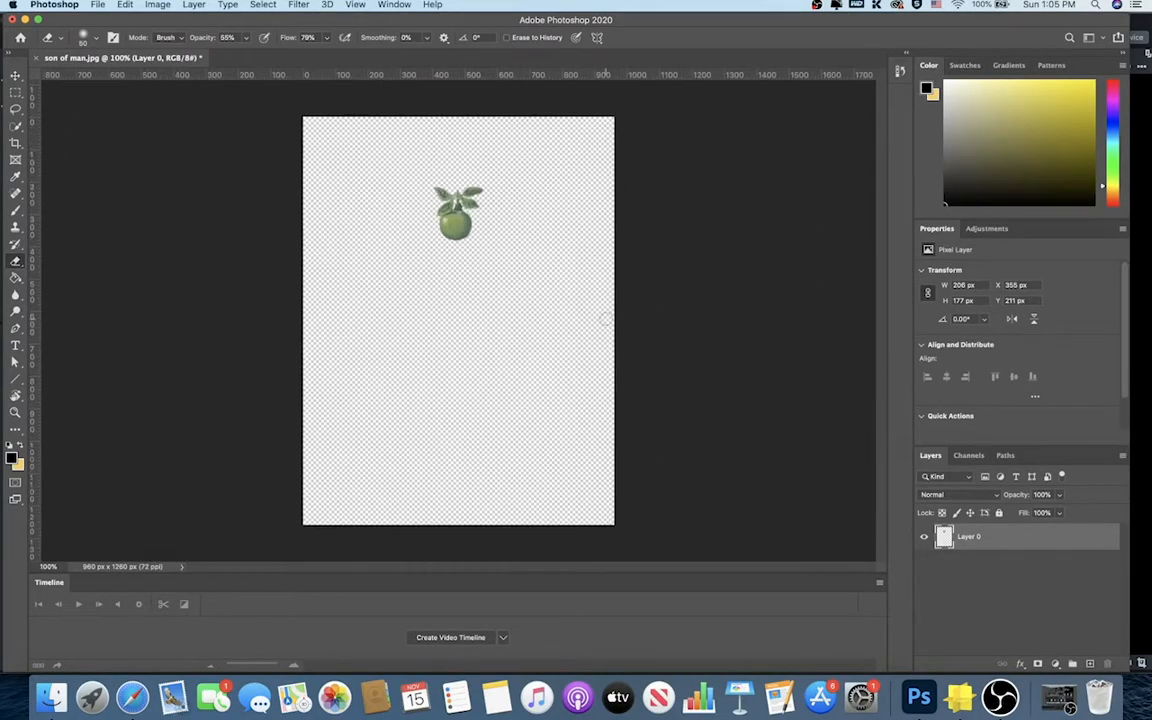
click(15, 92)
drag(415, 173, 503, 261)
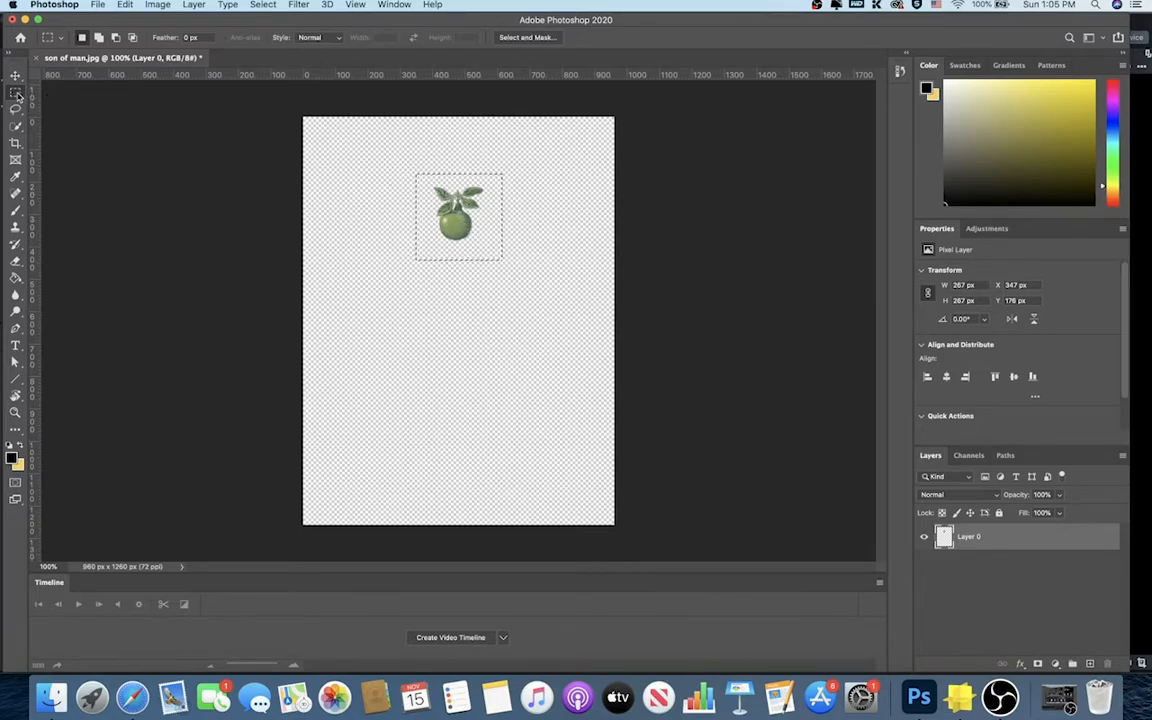
Step: Enlarge the selected apple to about 360% with Free Transform and place it near the center of the canvas
right_click(450, 200)
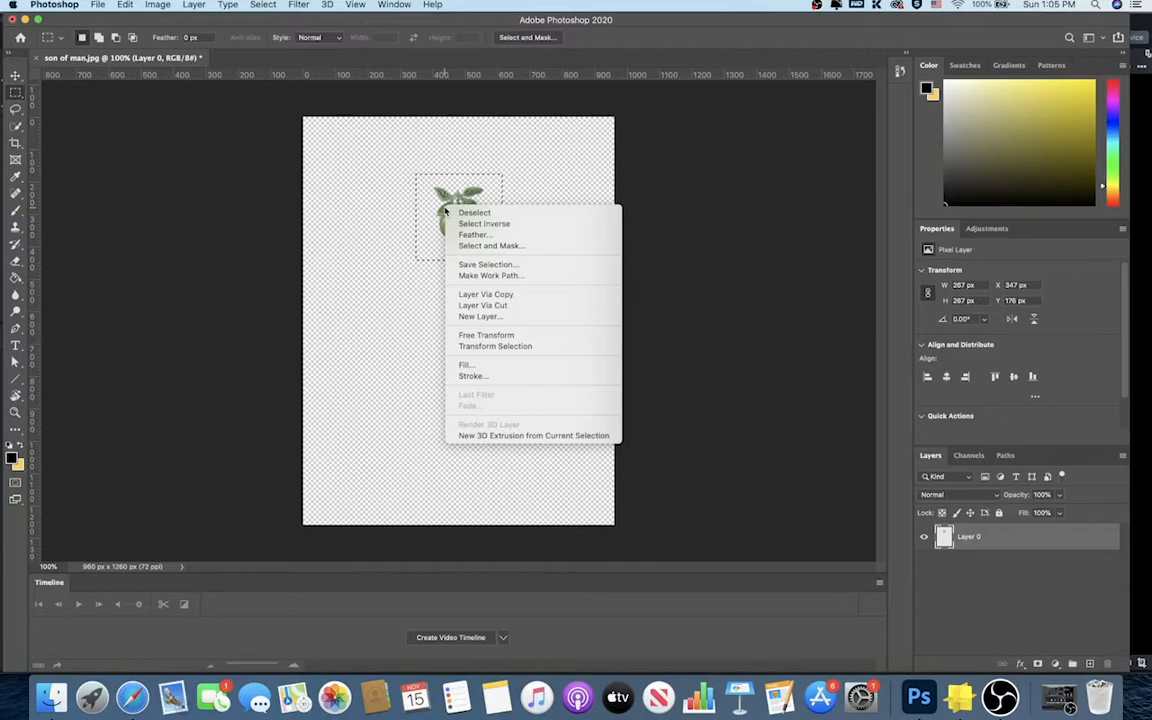
click(480, 331)
drag(502, 261, 778, 435)
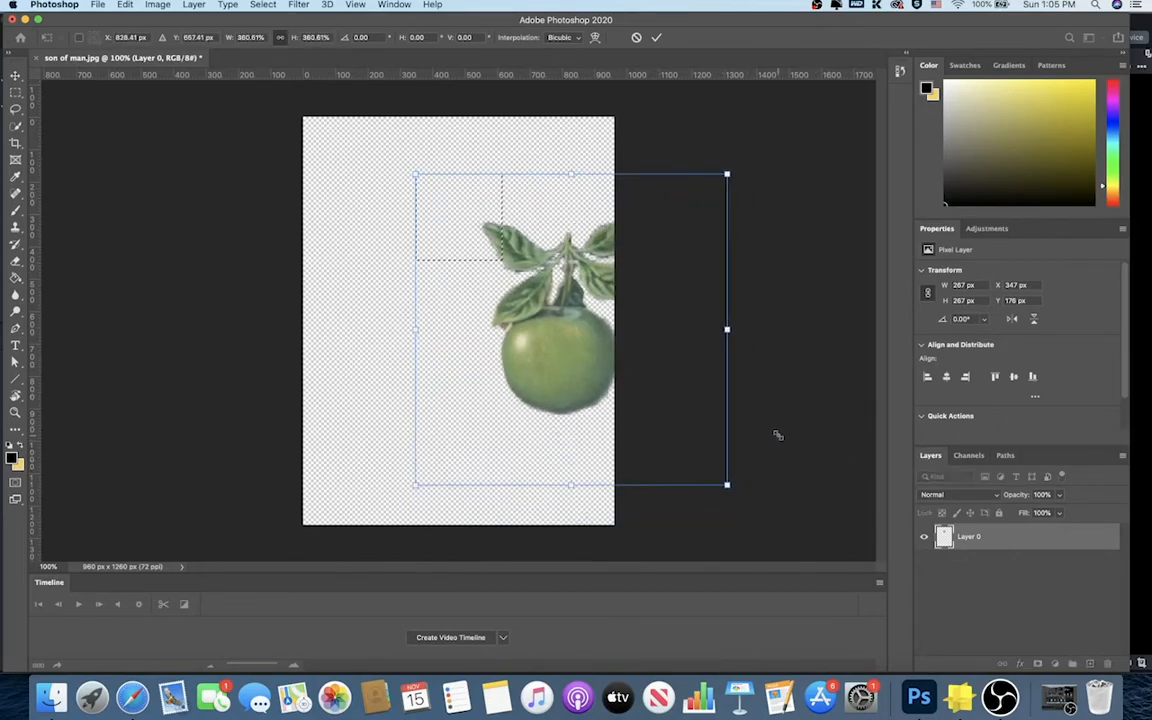
drag(558, 358, 450, 352)
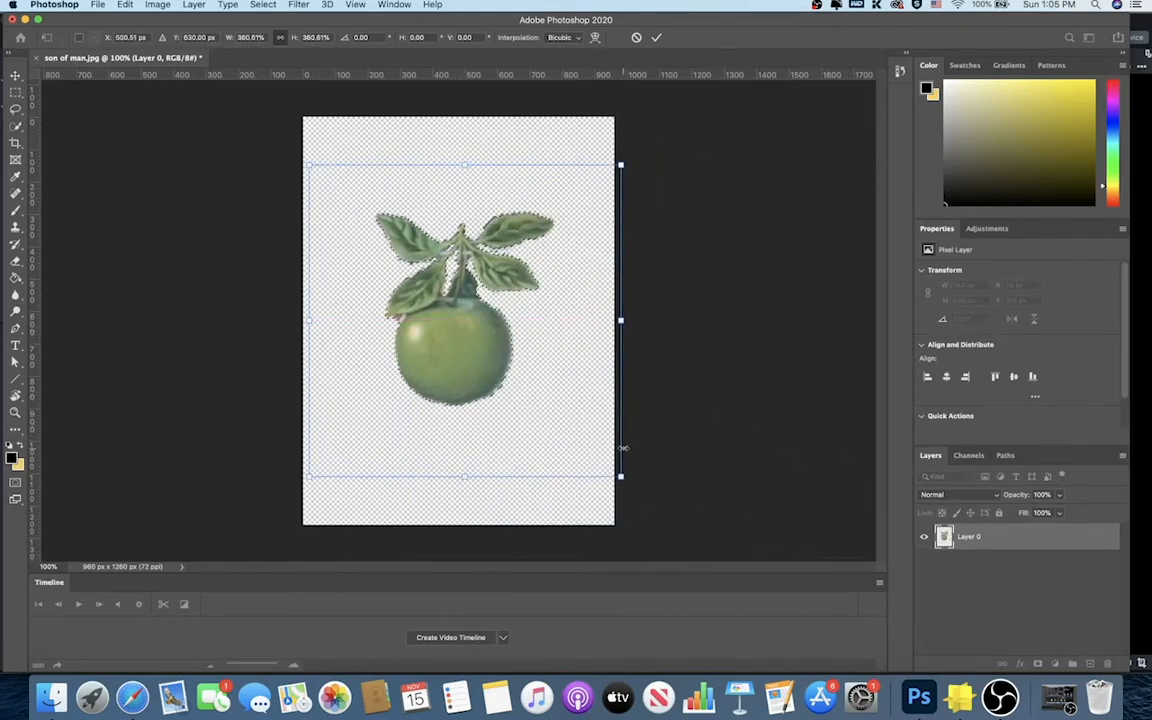
drag(620, 476, 699, 553)
drag(426, 394, 468, 368)
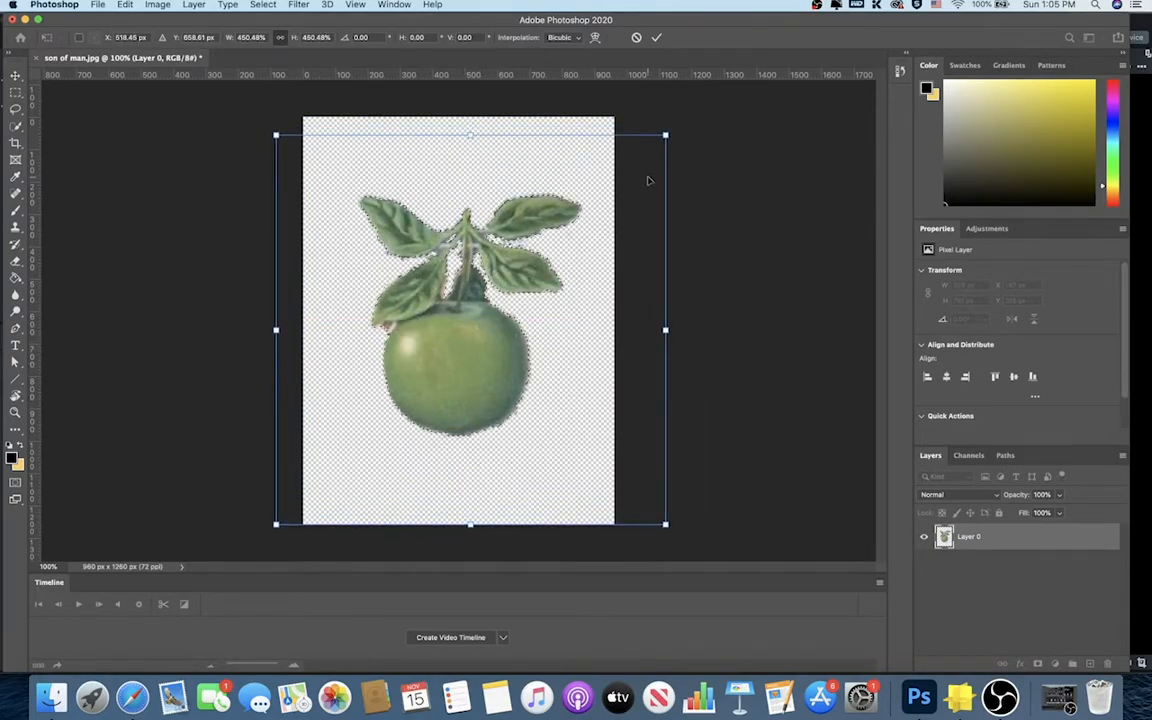
drag(667, 133, 586, 206)
drag(437, 375, 470, 341)
key(Return)
key(m)
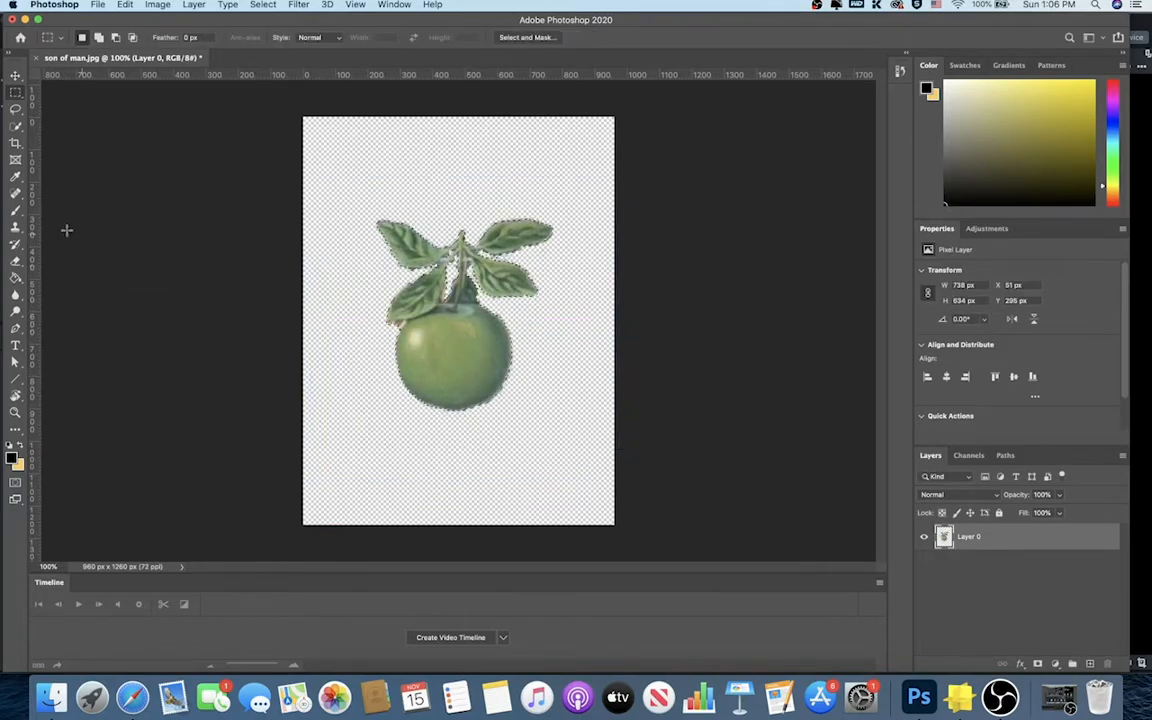
click(15, 142)
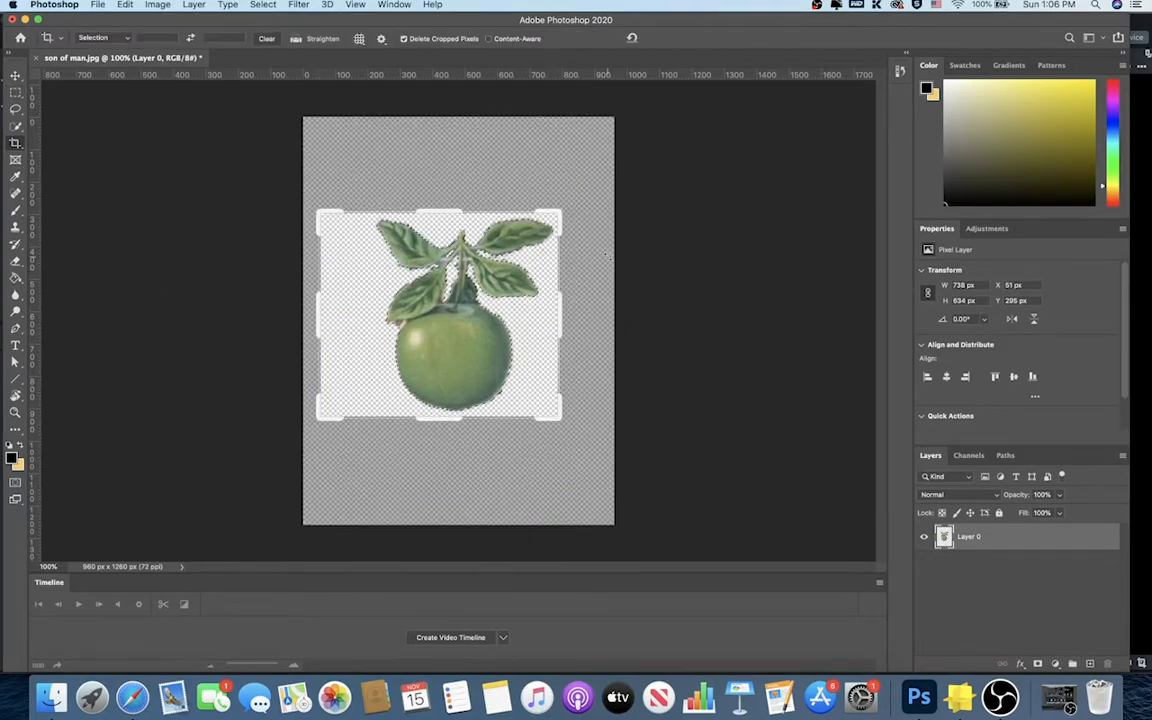
click(468, 308)
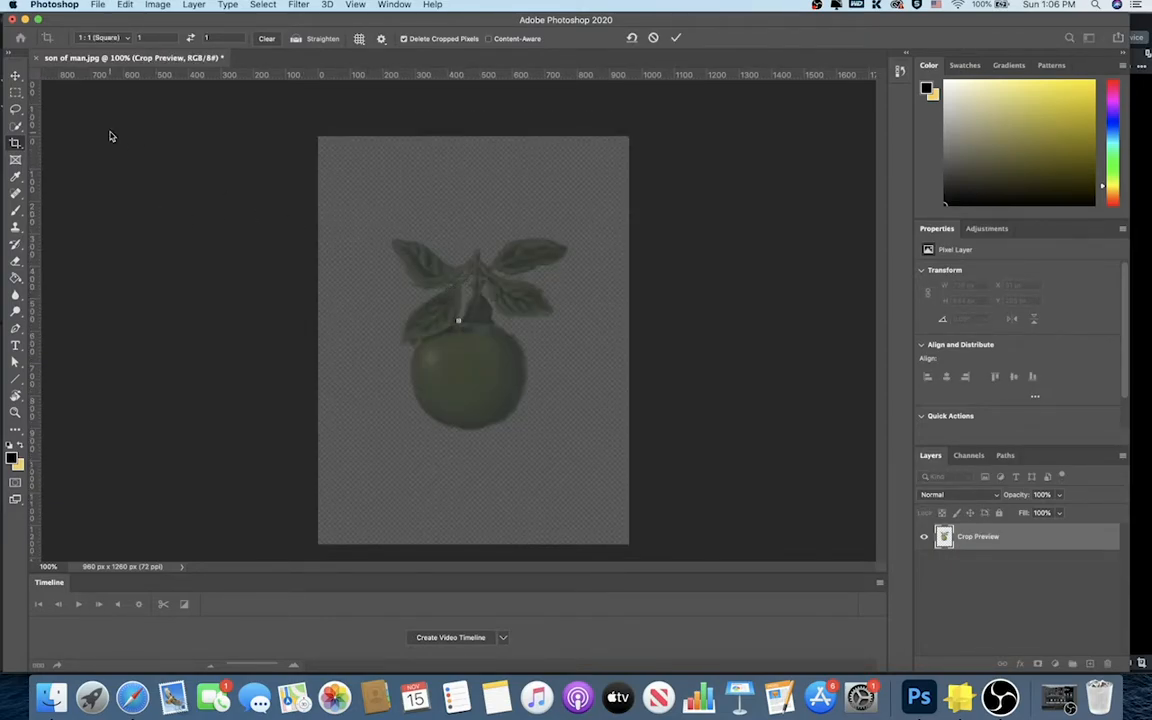
key(Return)
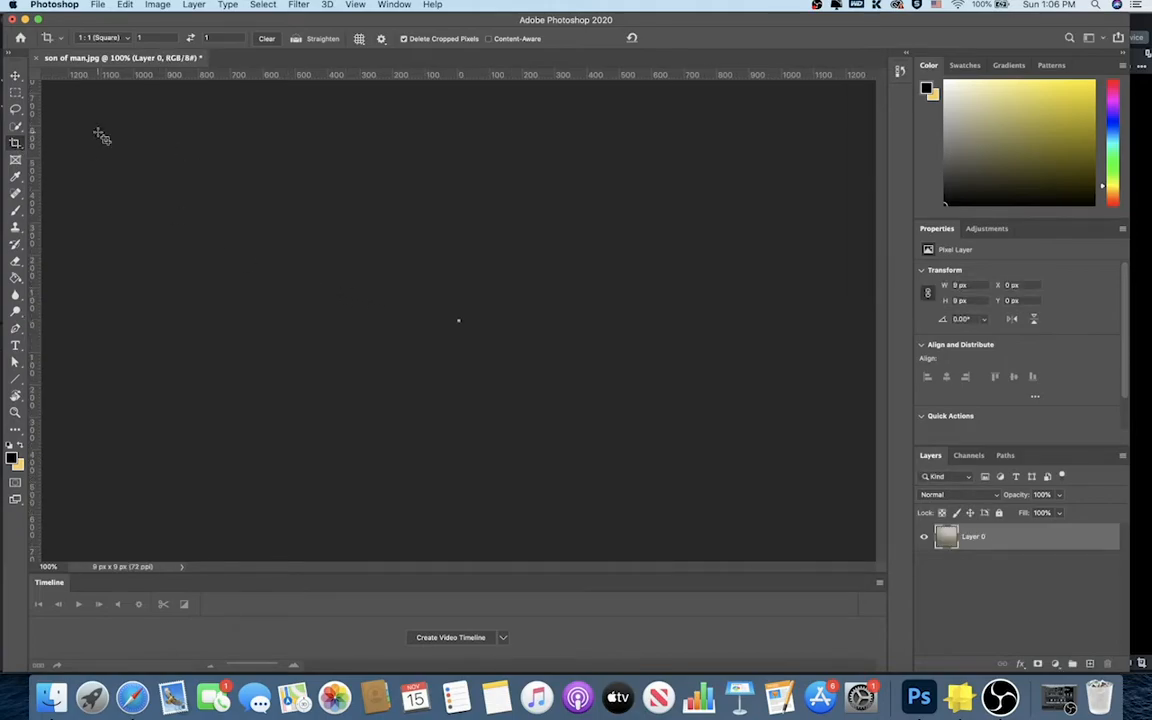
key(super+equal)
key(super+equal)
key(super+equal)
key(super+equal)
click(124, 5)
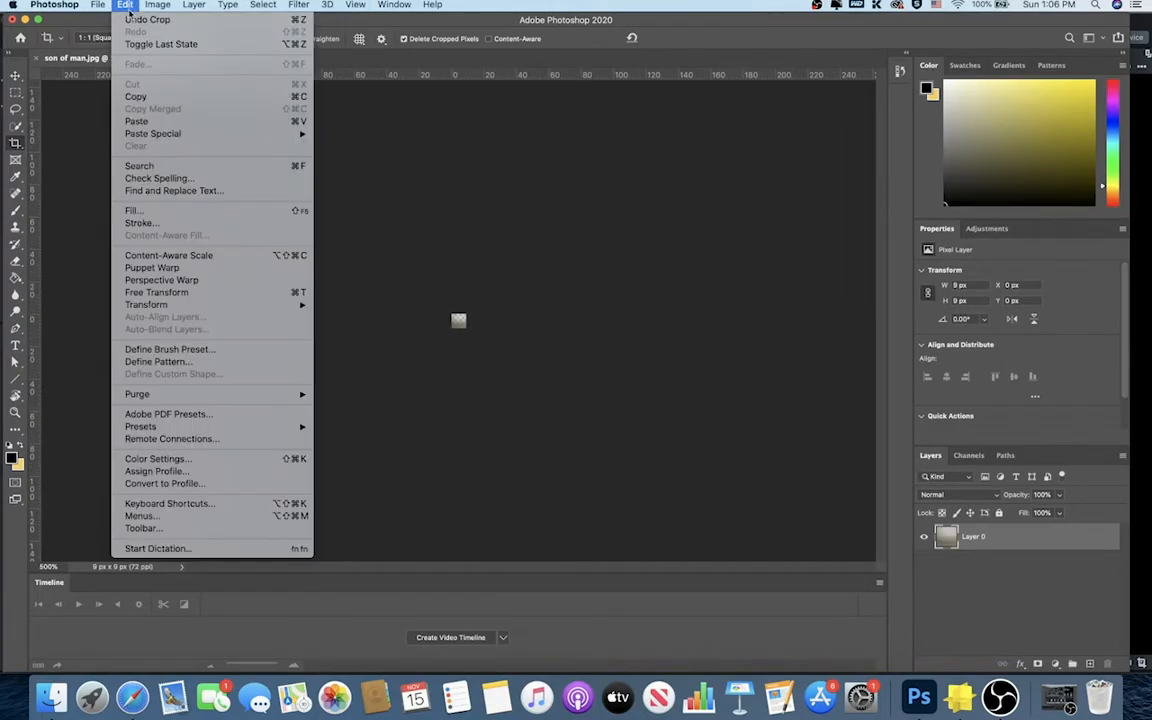
click(128, 19)
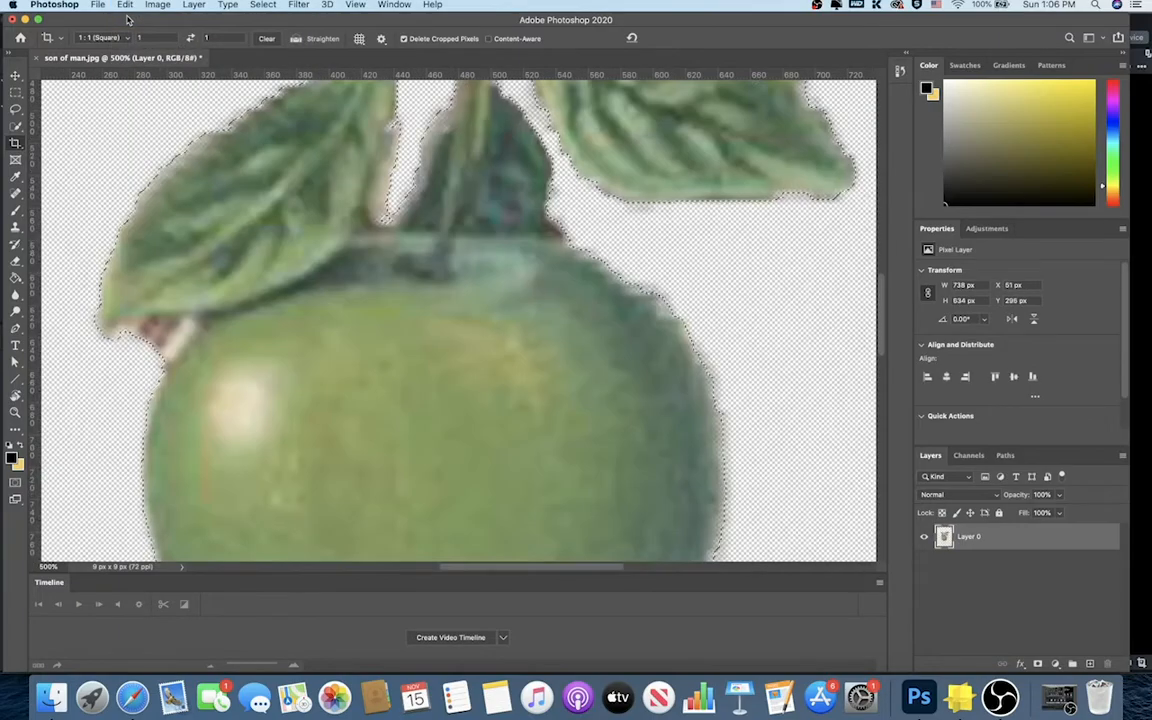
Step: Crop the canvas to a 1:1 square of about 747 × 747 px around the apple and leaves
key(super+minus)
key(super+minus)
key(super+minus)
key(super+minus)
key(super+minus)
key(super+minus)
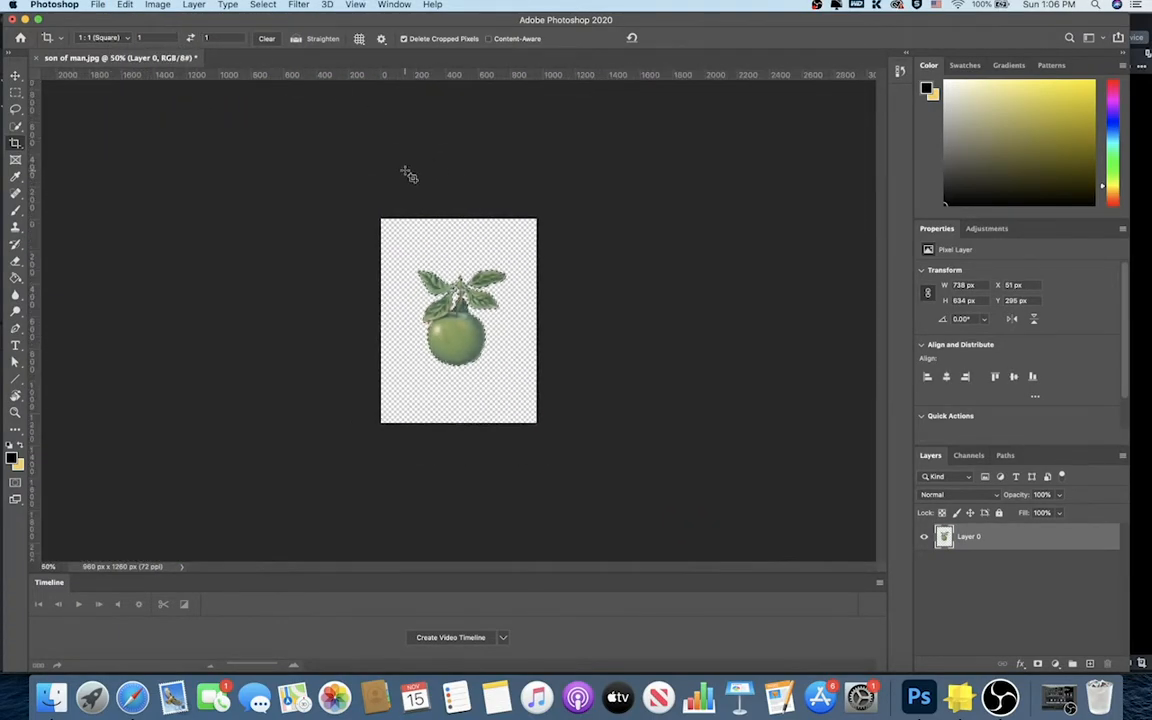
drag(415, 263, 526, 396)
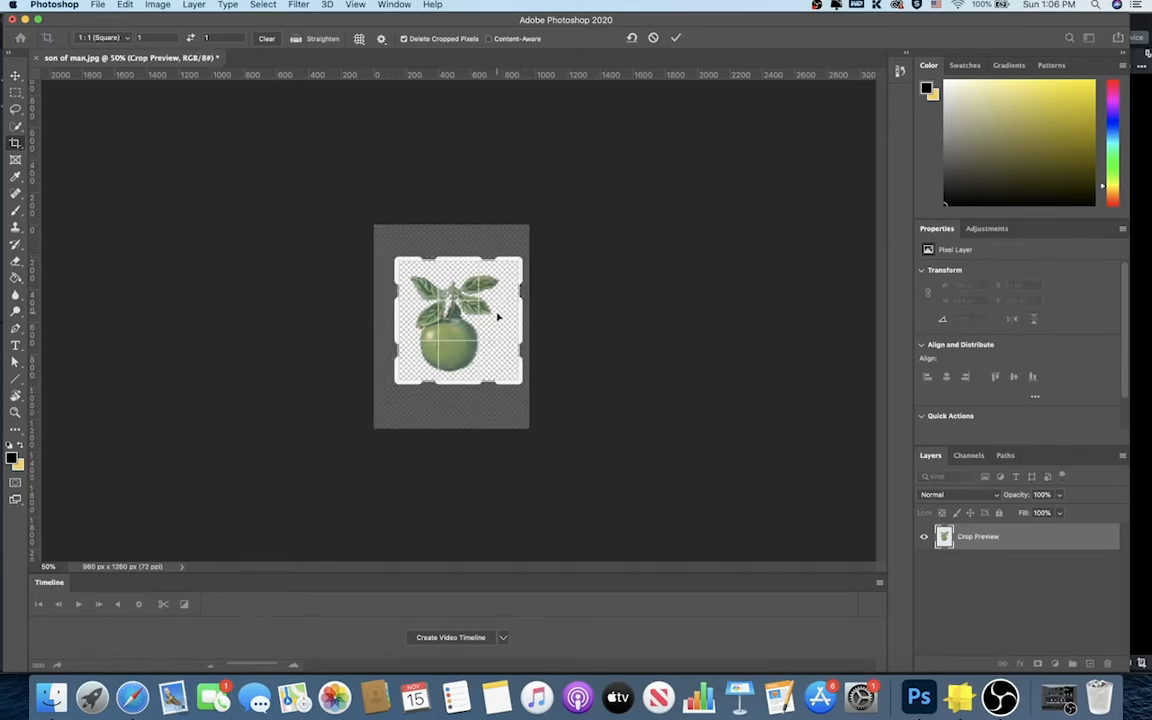
drag(466, 329, 479, 323)
key(Return)
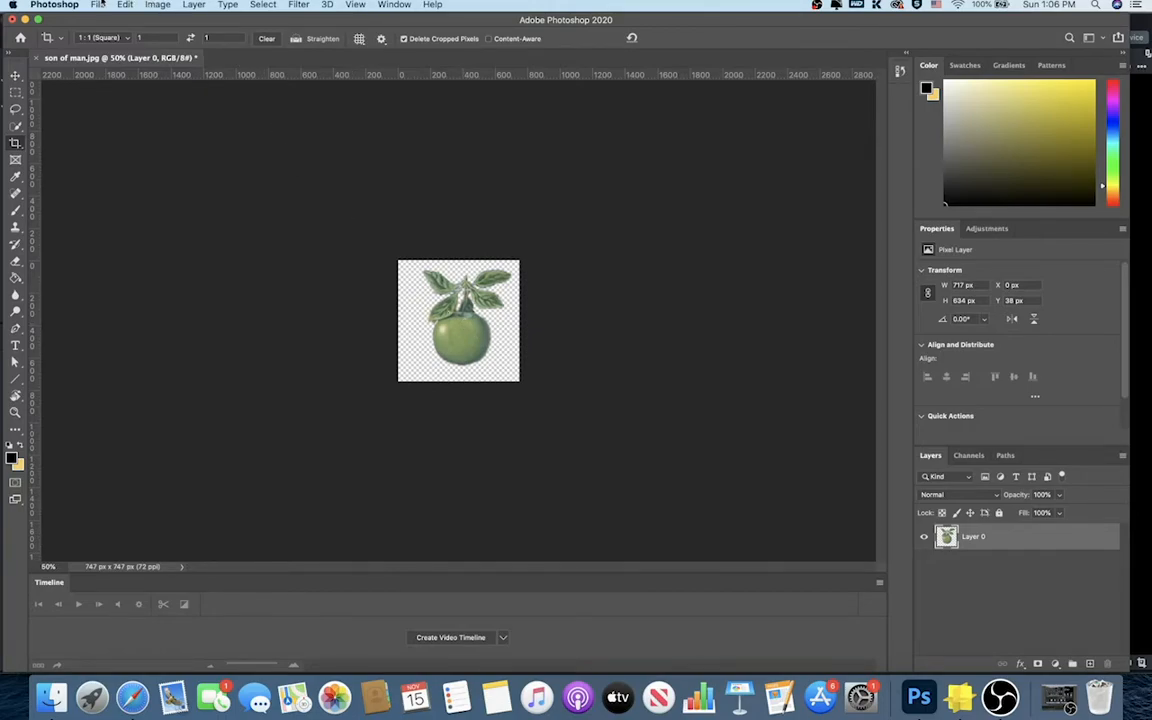
Step: Save a PNG copy of the cropped apple as son of man.png in the Templates & Documents folder
click(100, 4)
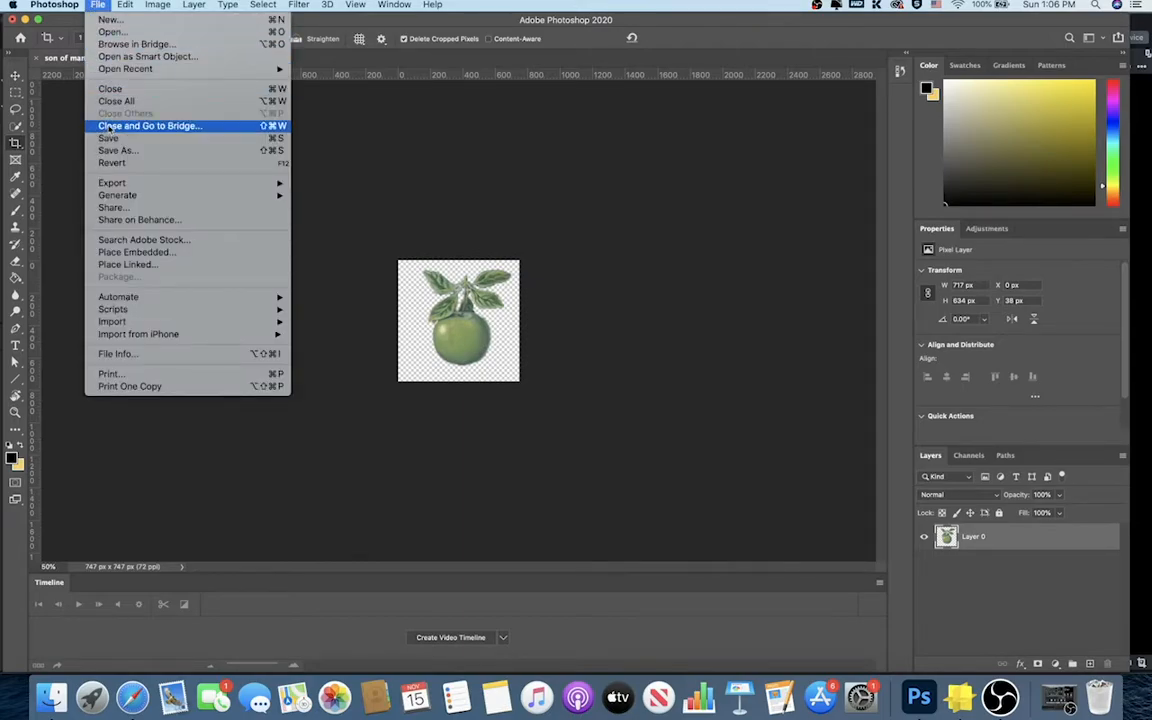
click(119, 150)
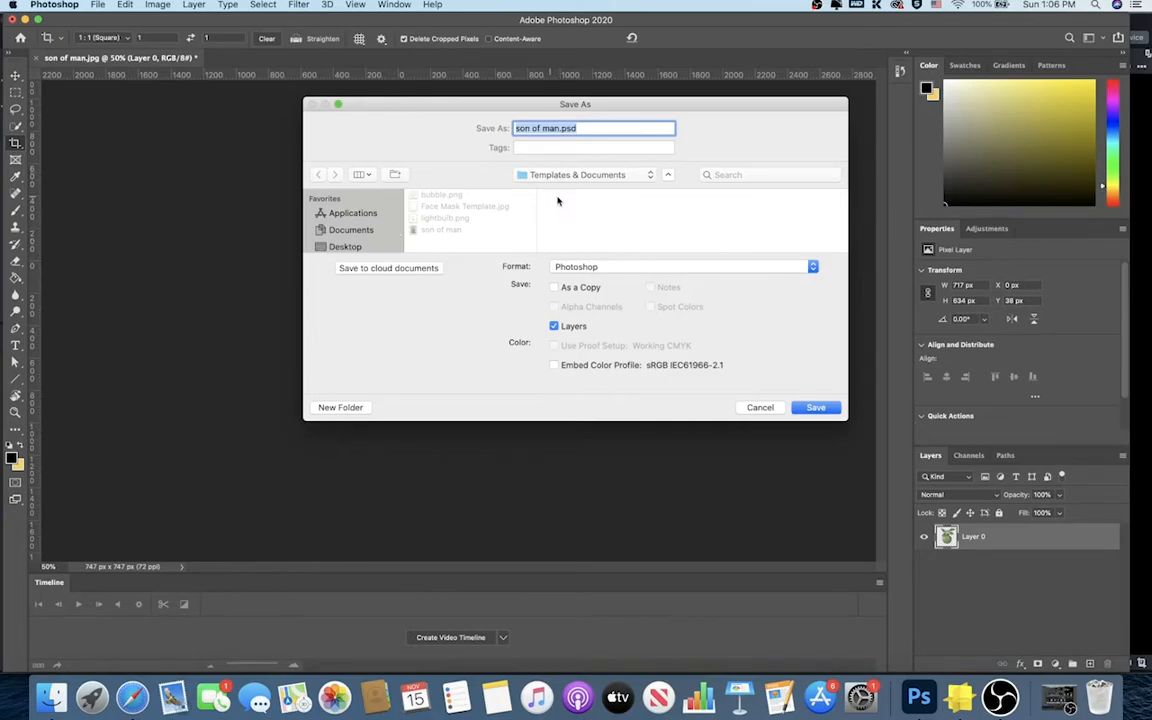
click(600, 268)
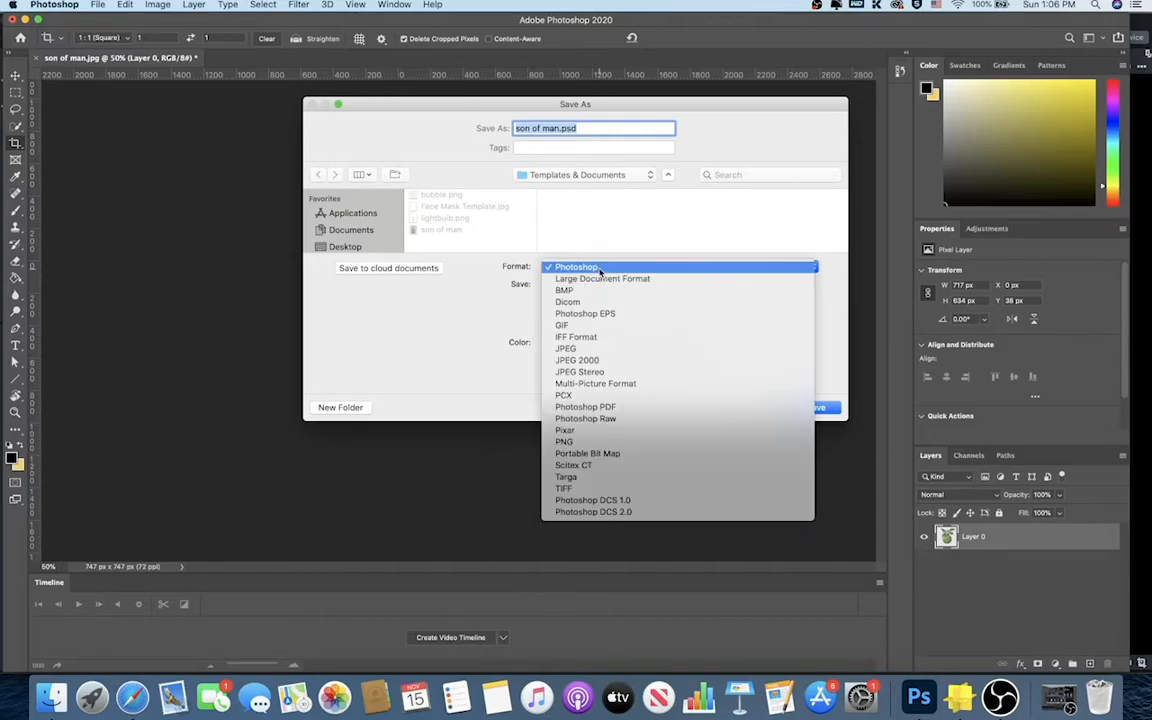
click(585, 441)
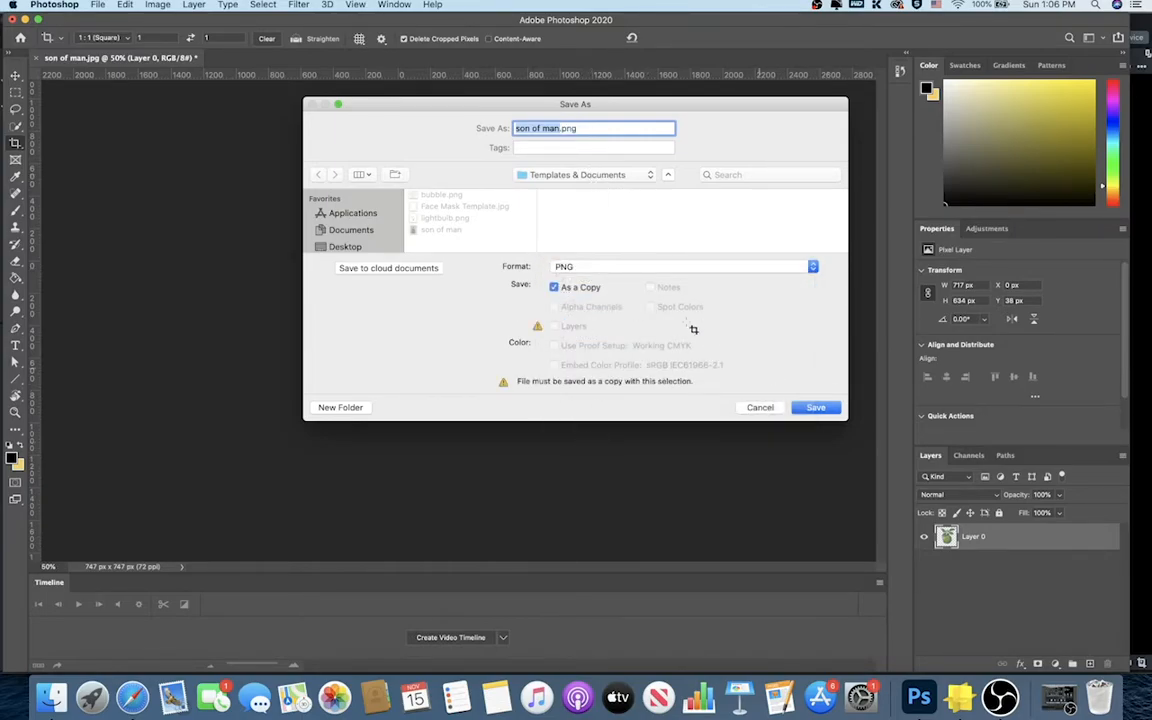
click(817, 408)
click(655, 312)
Step: Save a JPEG copy of the apple image in the Templates & Documents folder with quality 10 and the Progressive option
click(96, 5)
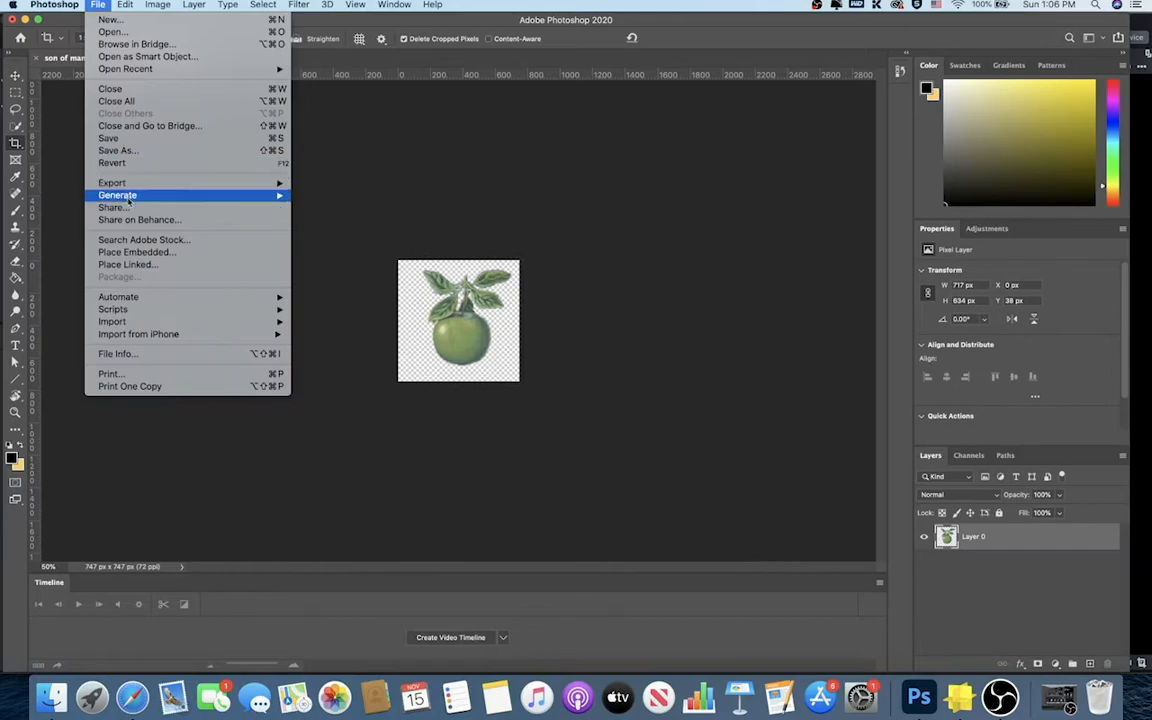
click(107, 148)
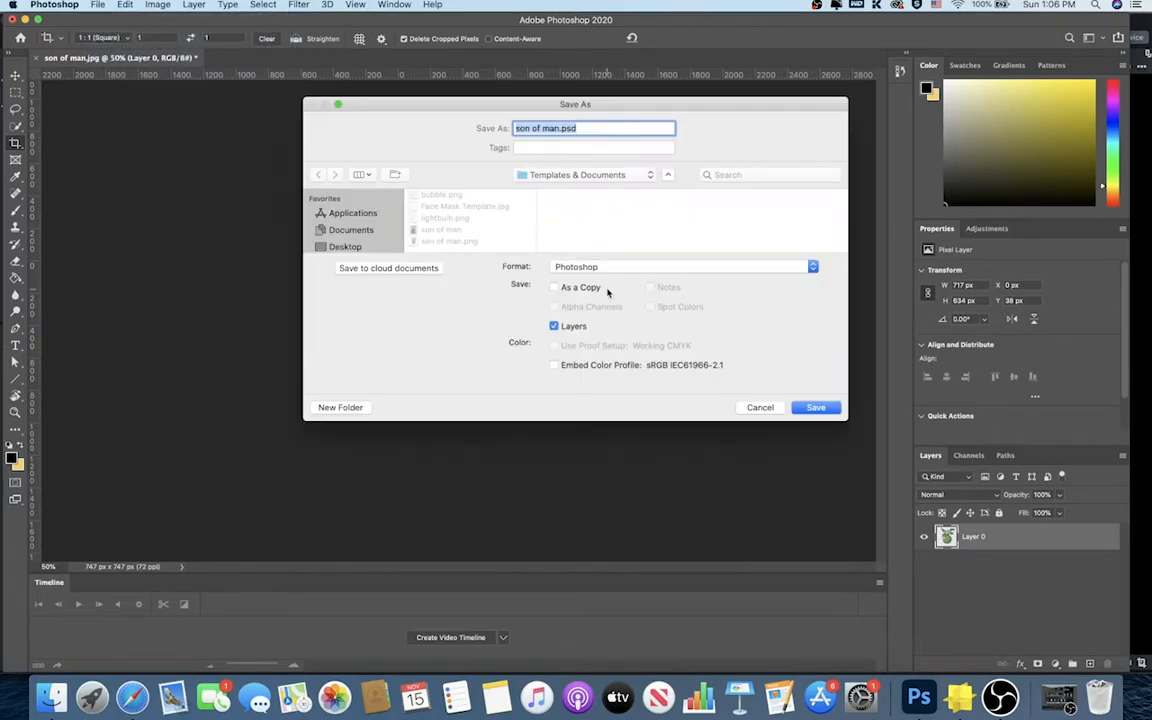
click(613, 268)
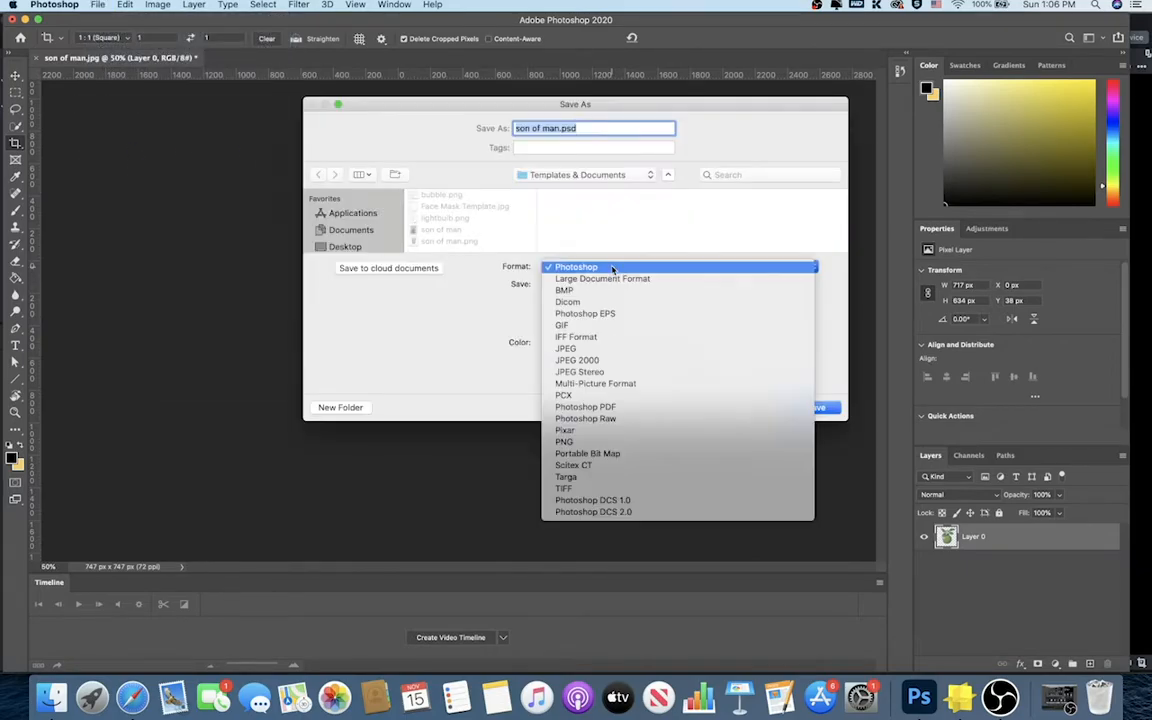
click(597, 349)
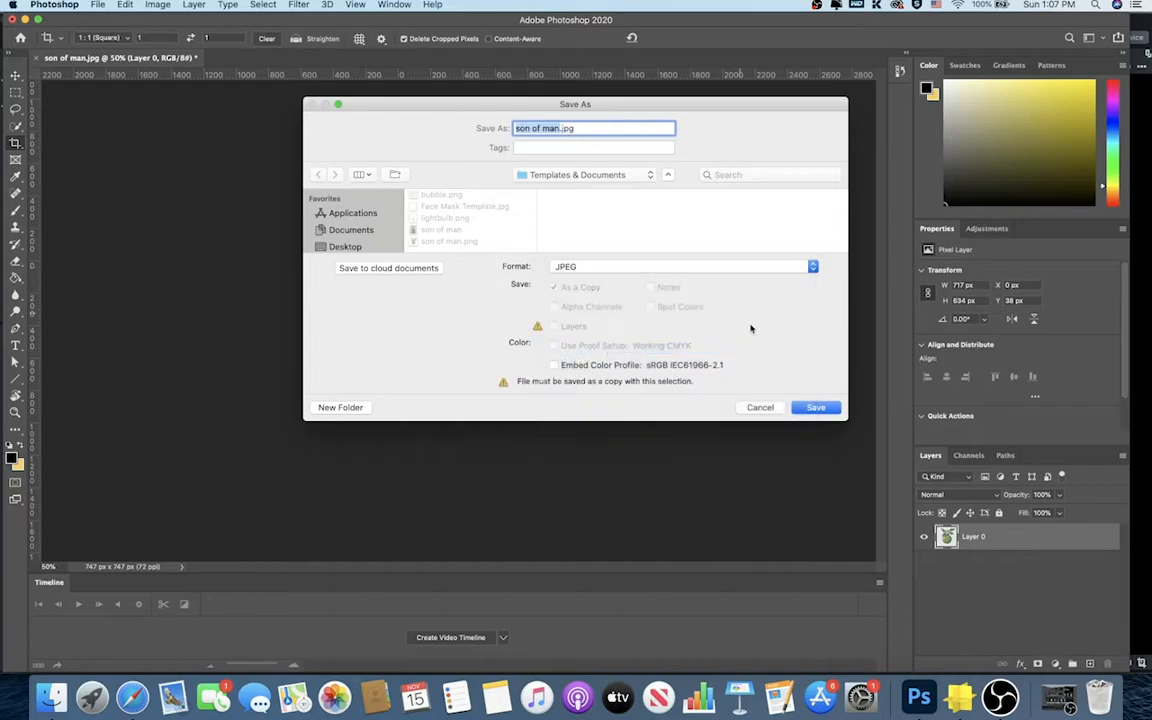
click(816, 408)
click(669, 188)
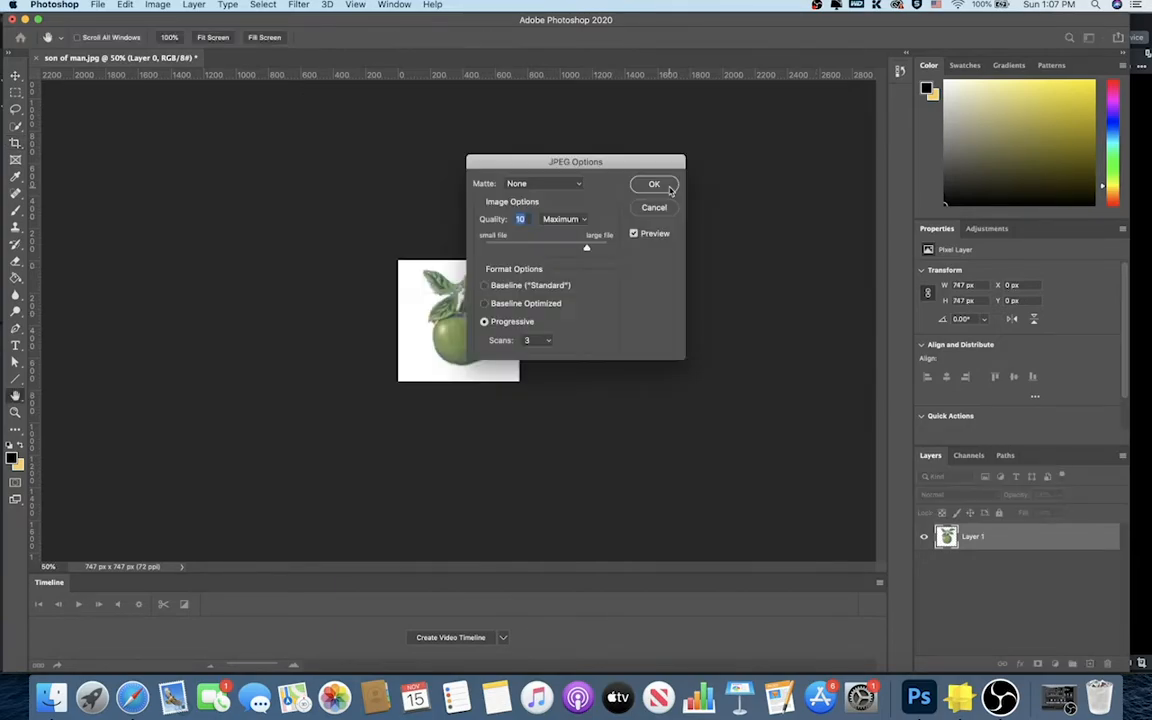
click(670, 189)
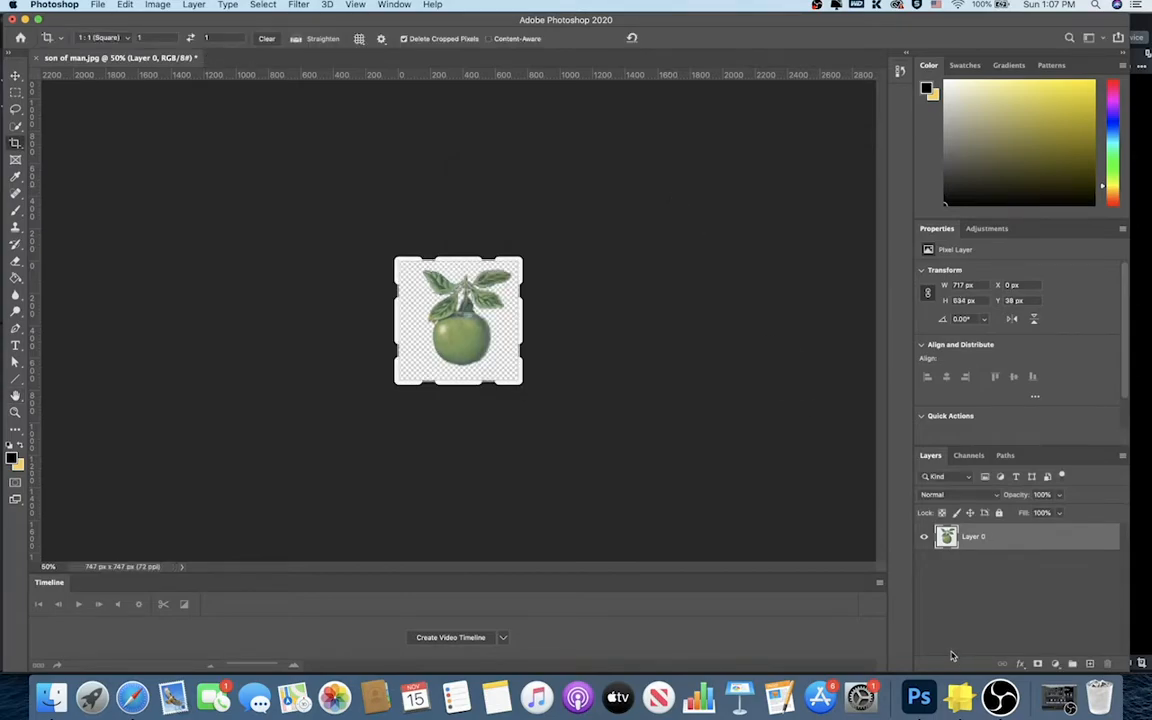
Step: Switch to Lens Studio, show the 2D scene, and add a Face Image object
click(962, 700)
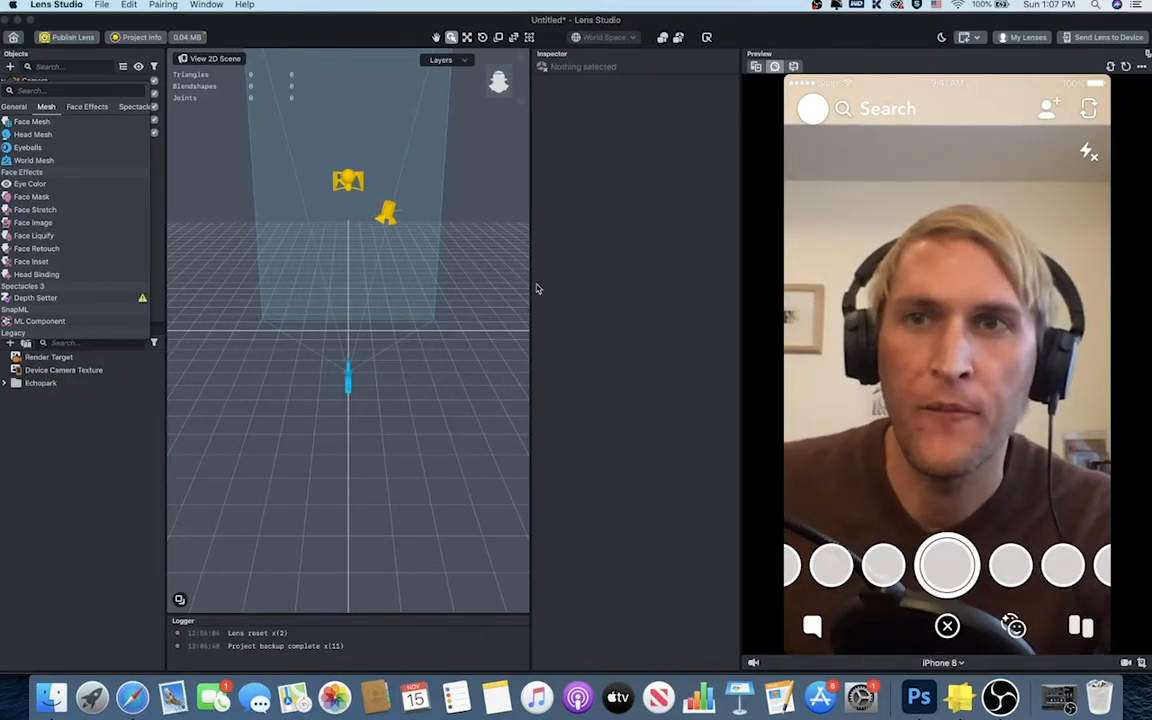
click(230, 59)
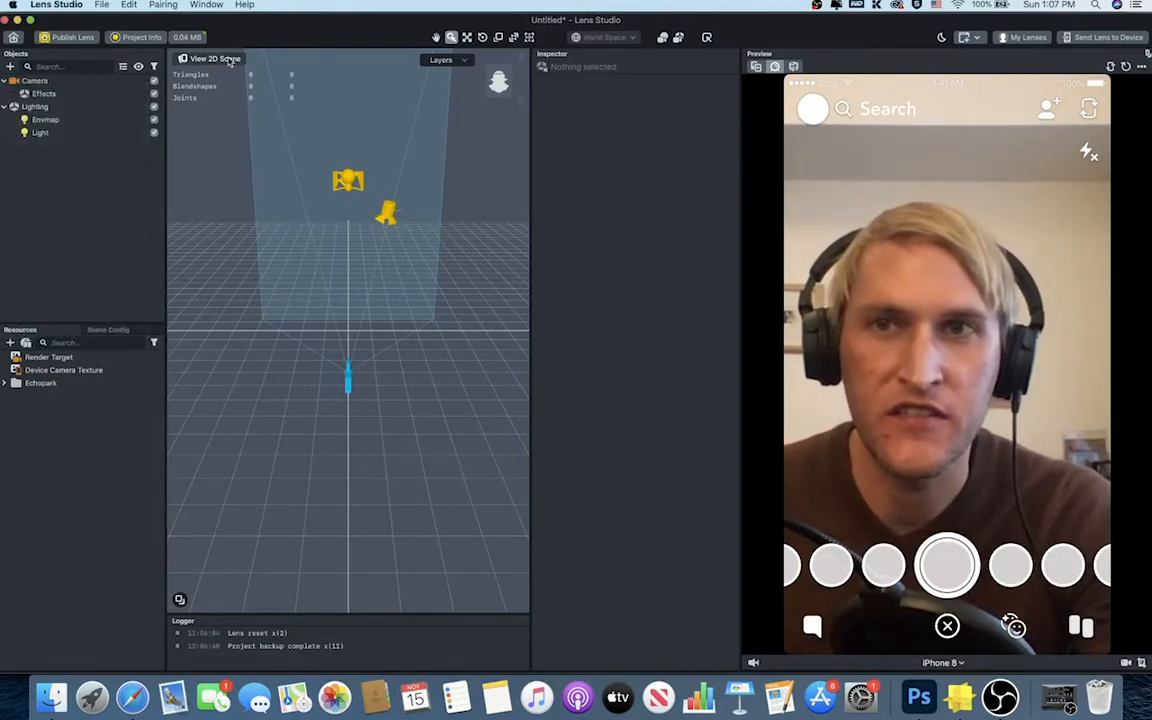
click(229, 59)
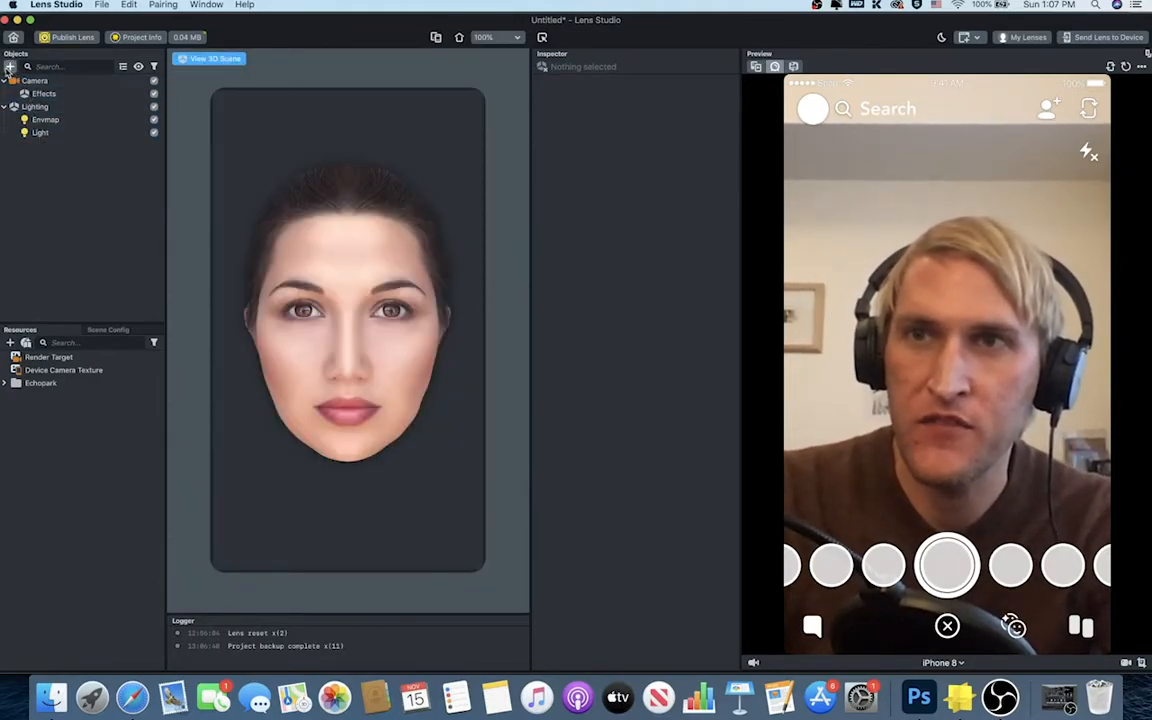
click(10, 66)
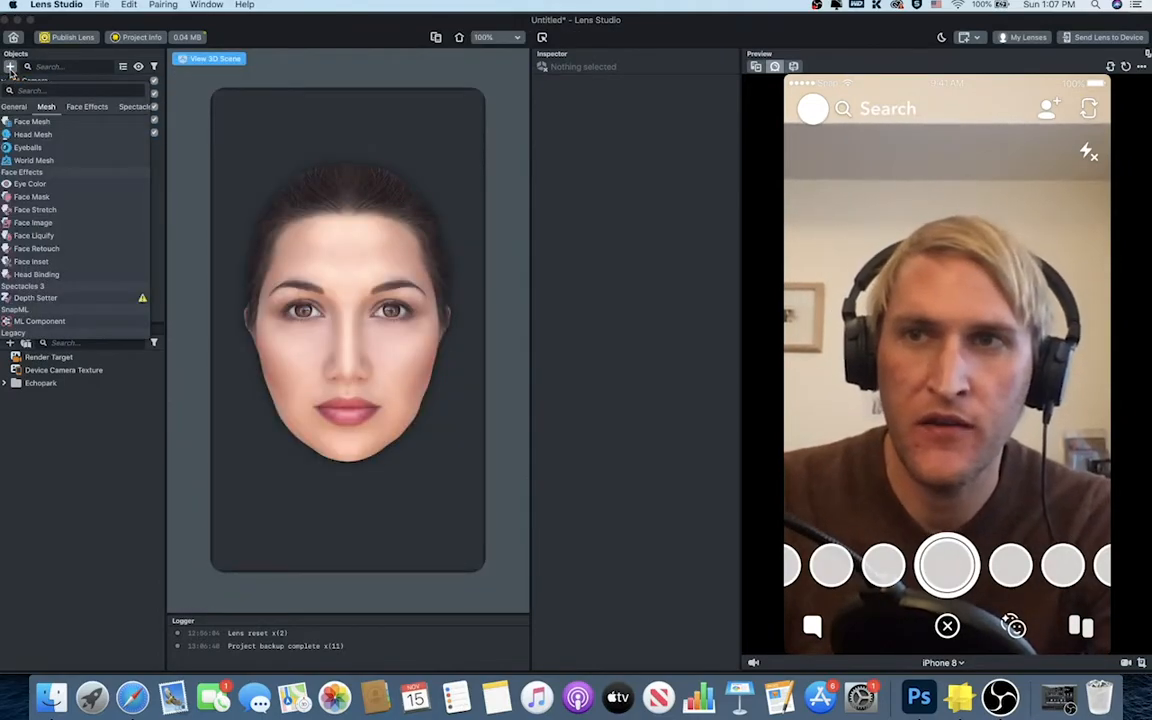
click(35, 224)
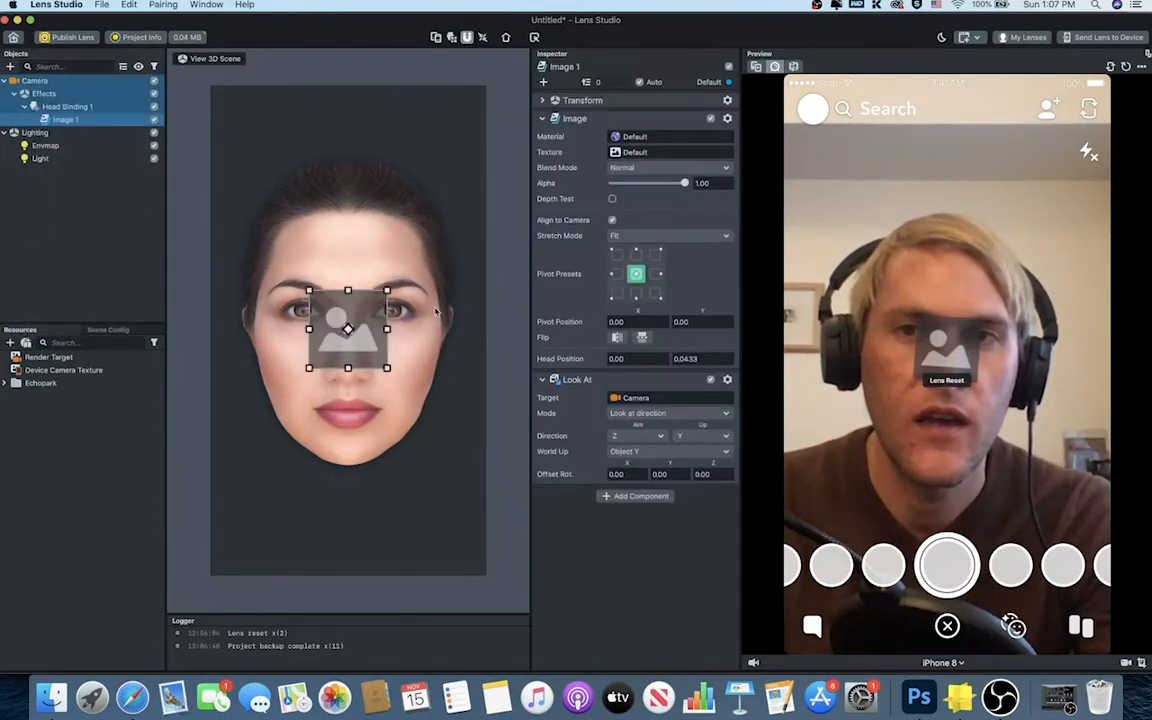
Step: Enlarge the face image placeholder to about twice its size and center it and its pivot over the eyes and nose
drag(333, 294, 365, 328)
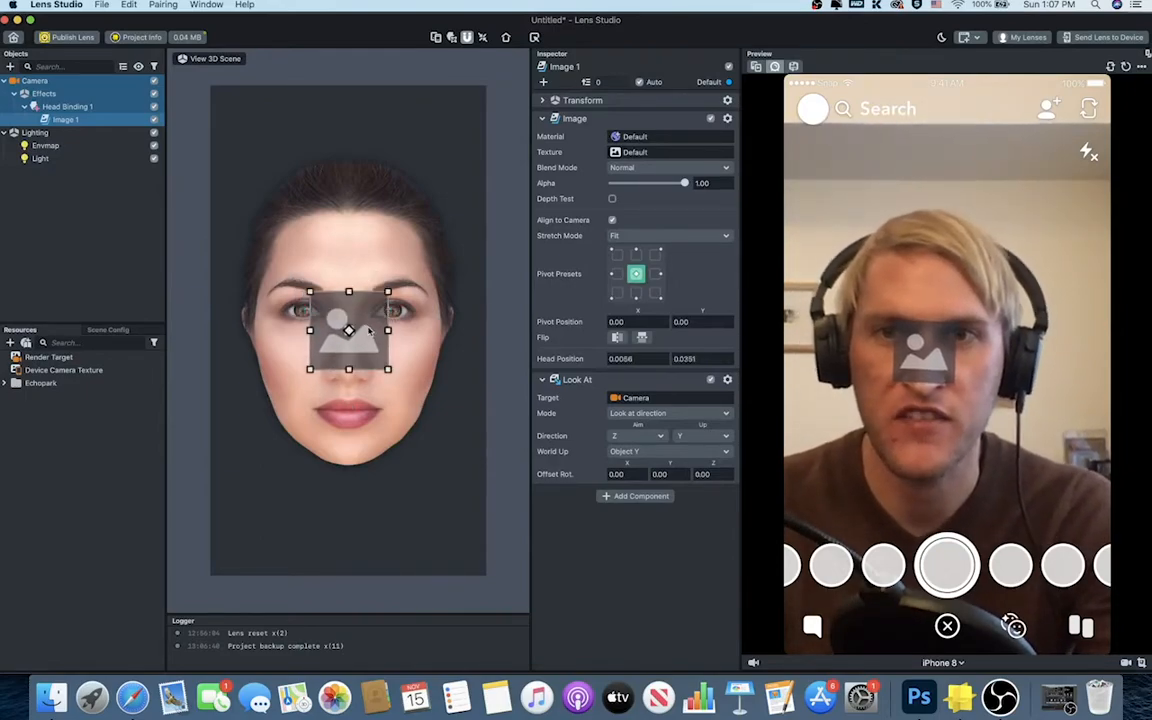
drag(388, 370, 437, 405)
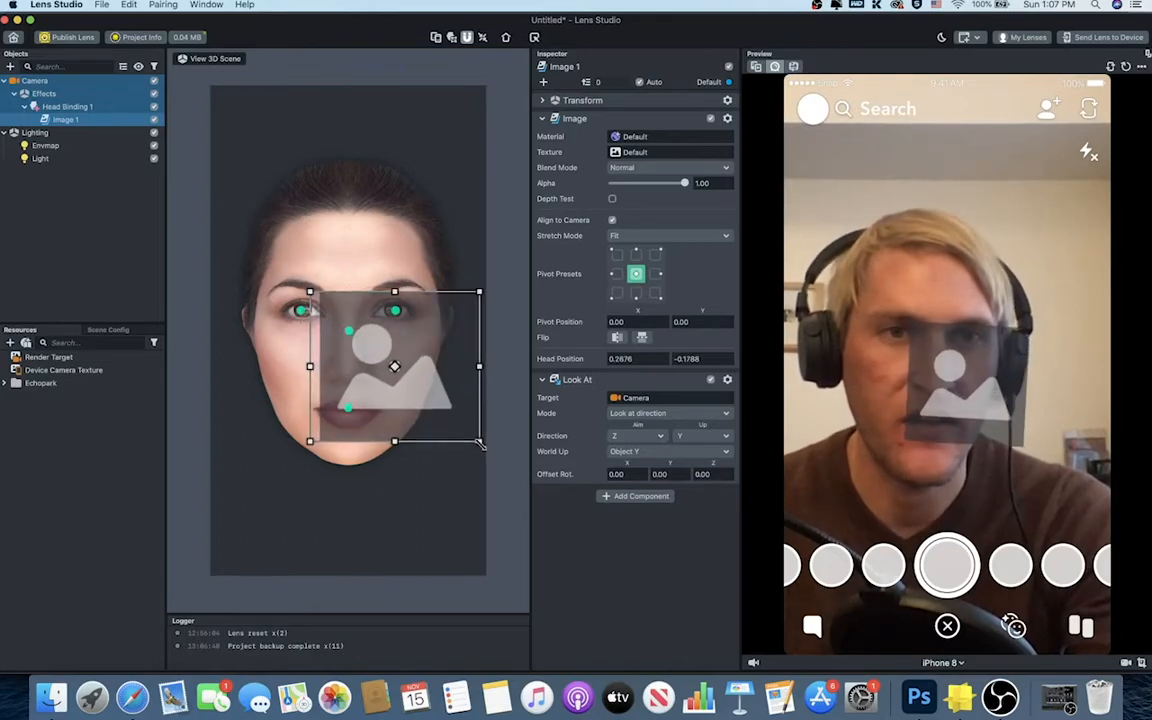
drag(396, 351, 296, 390)
mouse_move(409, 375)
mouse_down()
mouse_move(405, 341)
mouse_move(472, 273)
mouse_move(374, 391)
mouse_move(391, 370)
mouse_up()
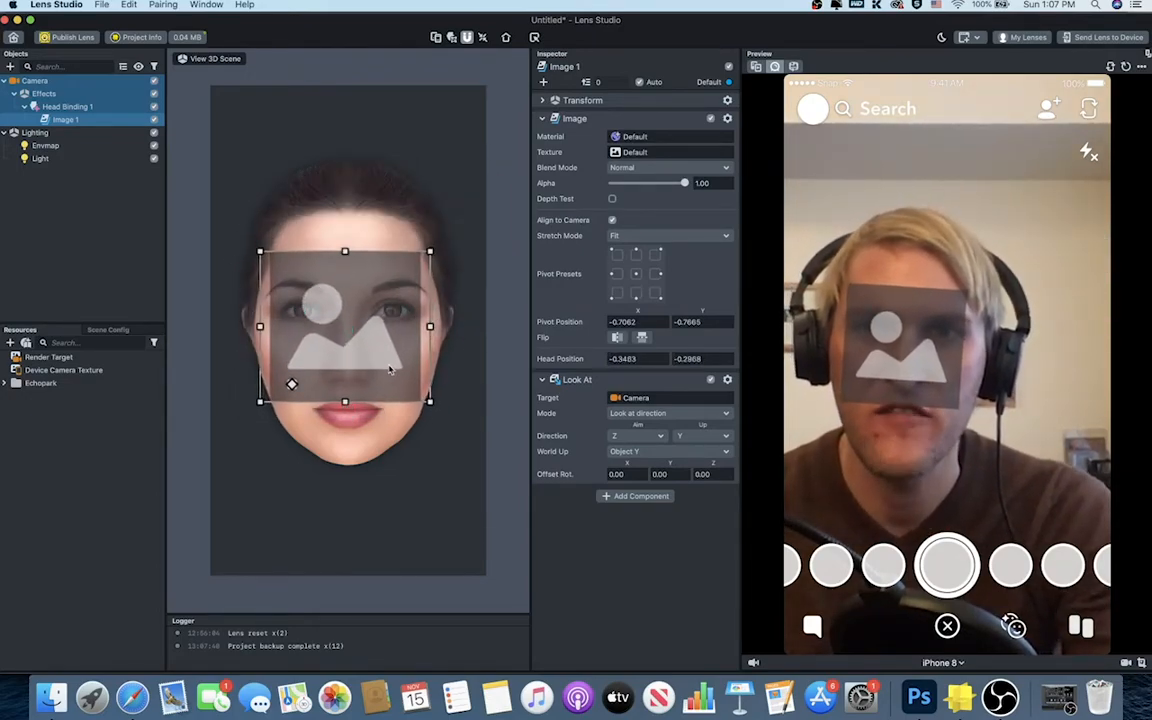
drag(292, 384, 386, 352)
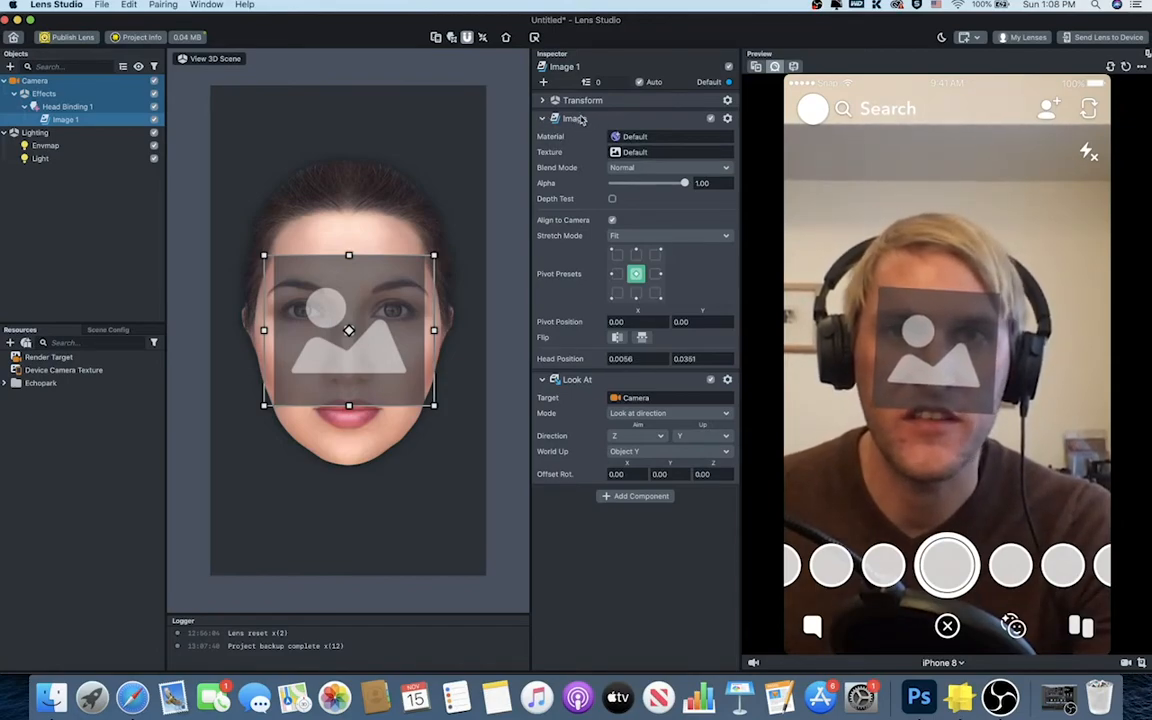
Step: Import son of man.png from the Templates & Documents folder on the desktop and apply it as the face image's texture
click(628, 155)
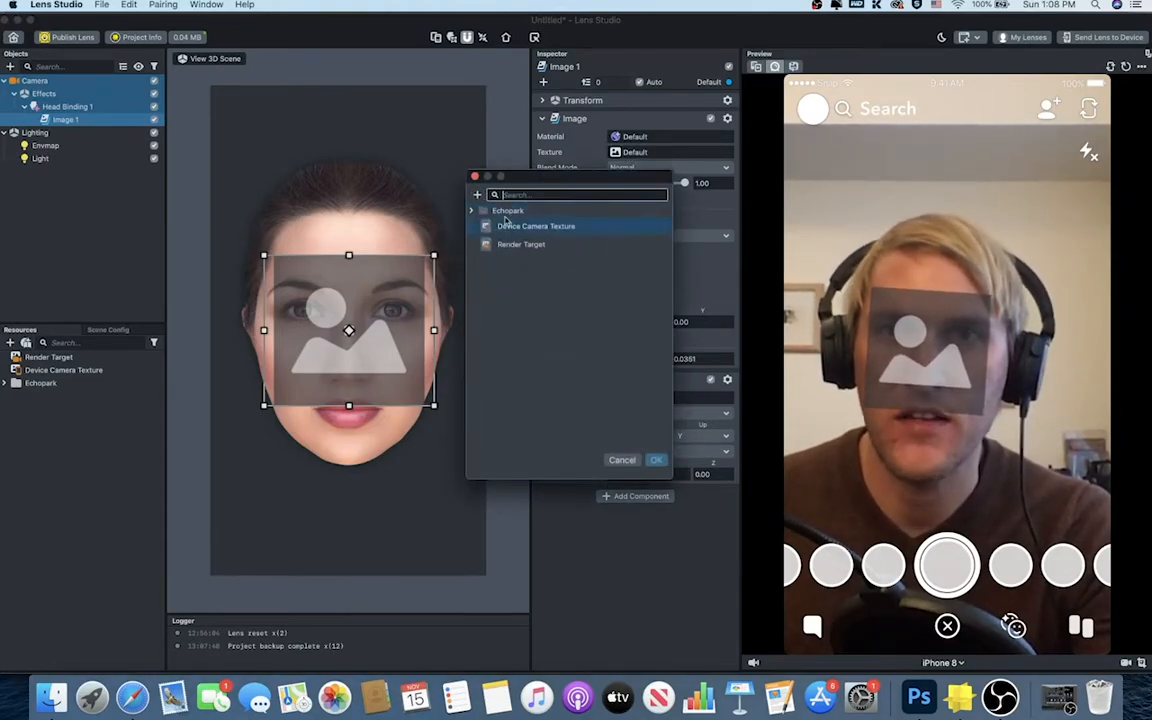
click(477, 195)
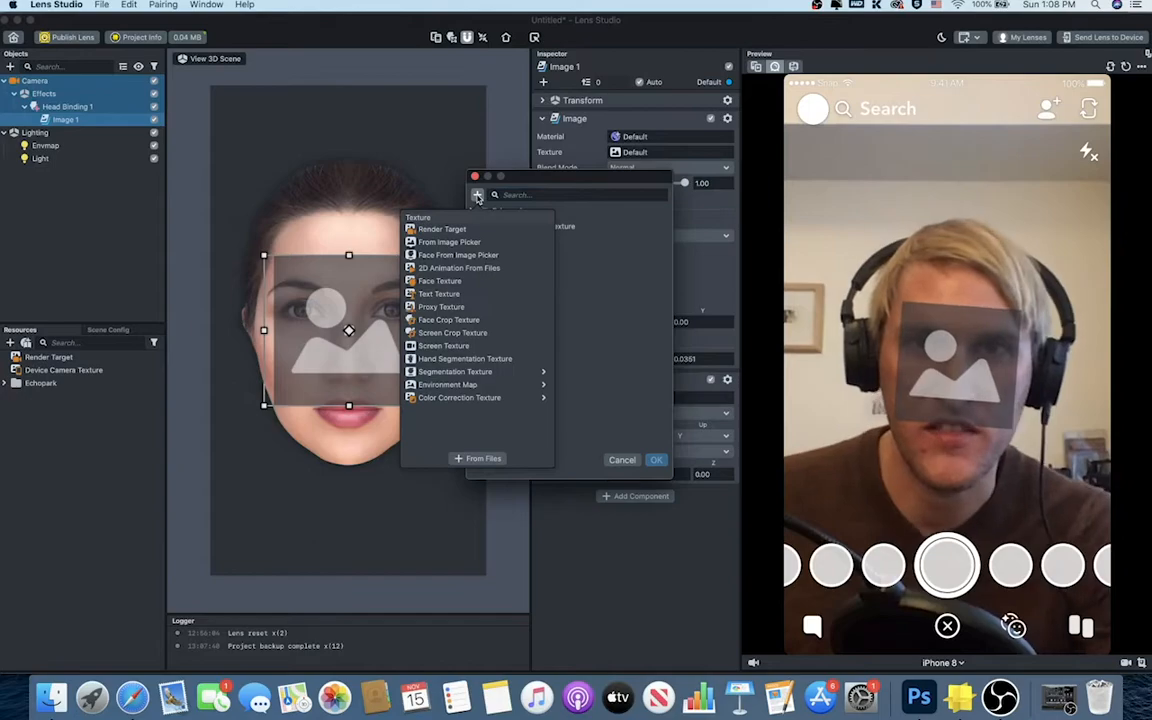
click(480, 459)
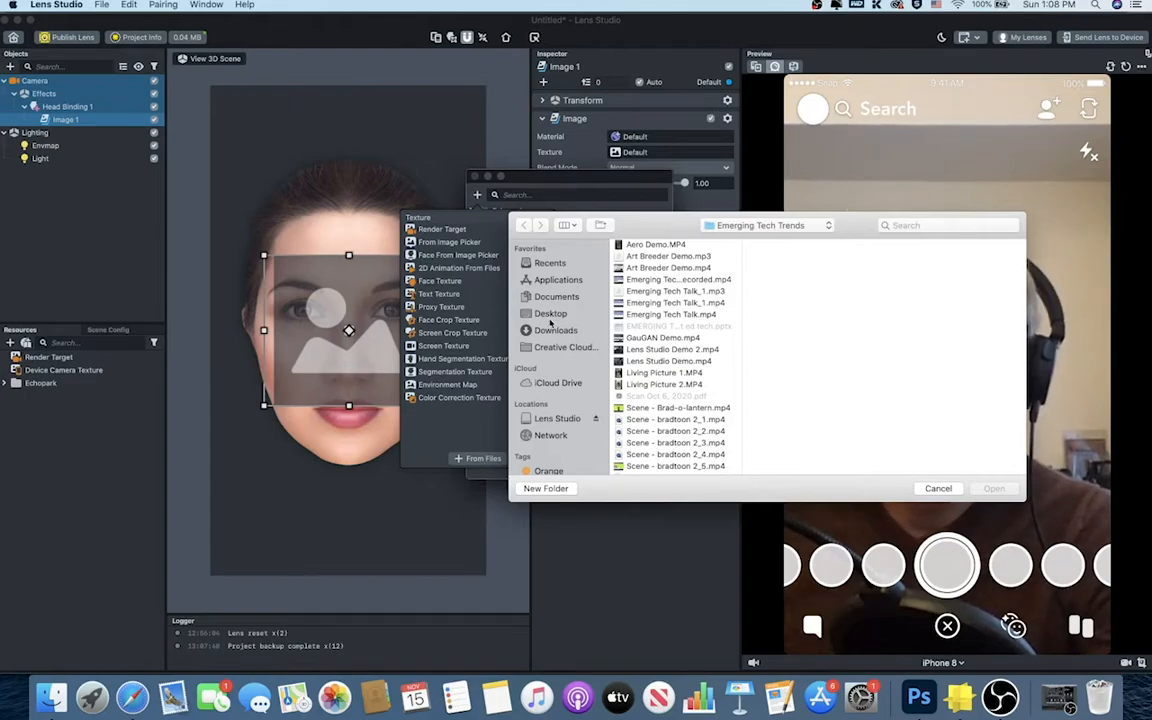
click(550, 313)
click(650, 302)
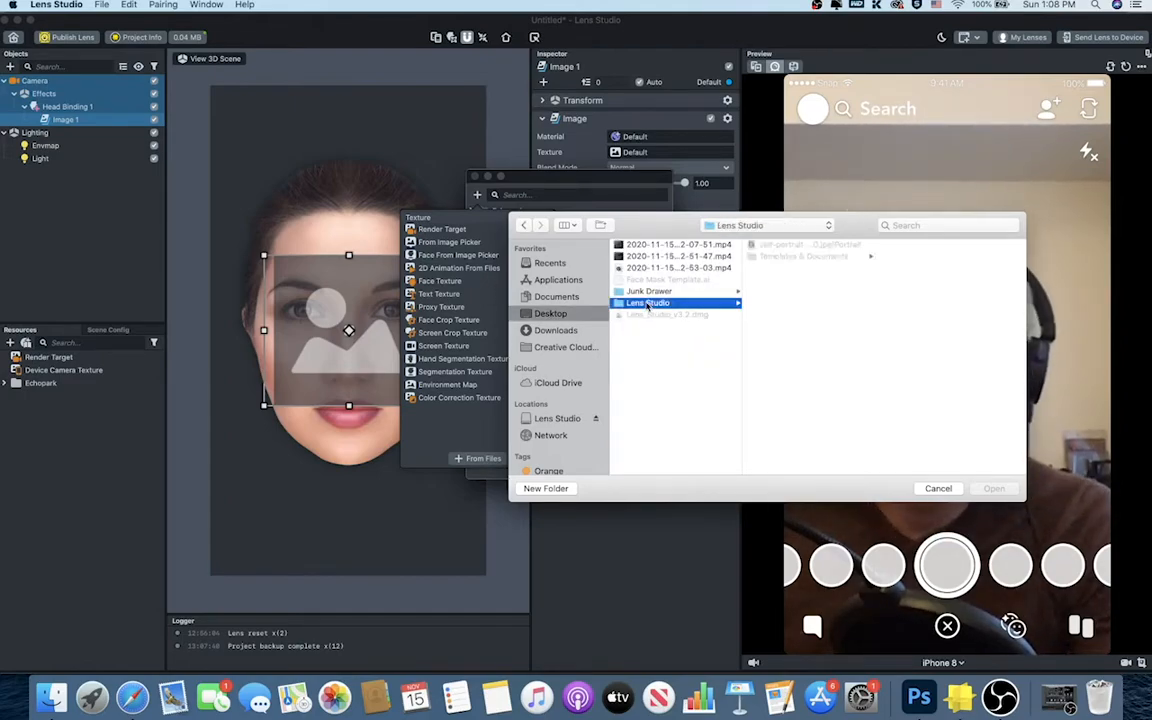
click(771, 258)
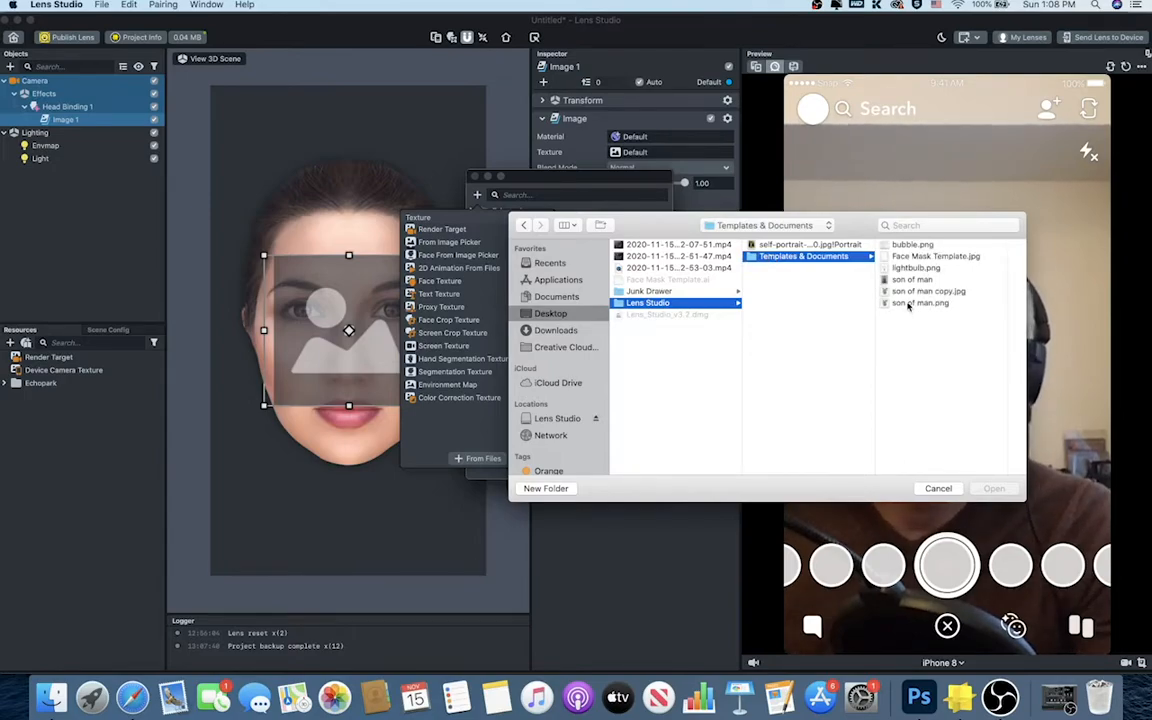
click(908, 304)
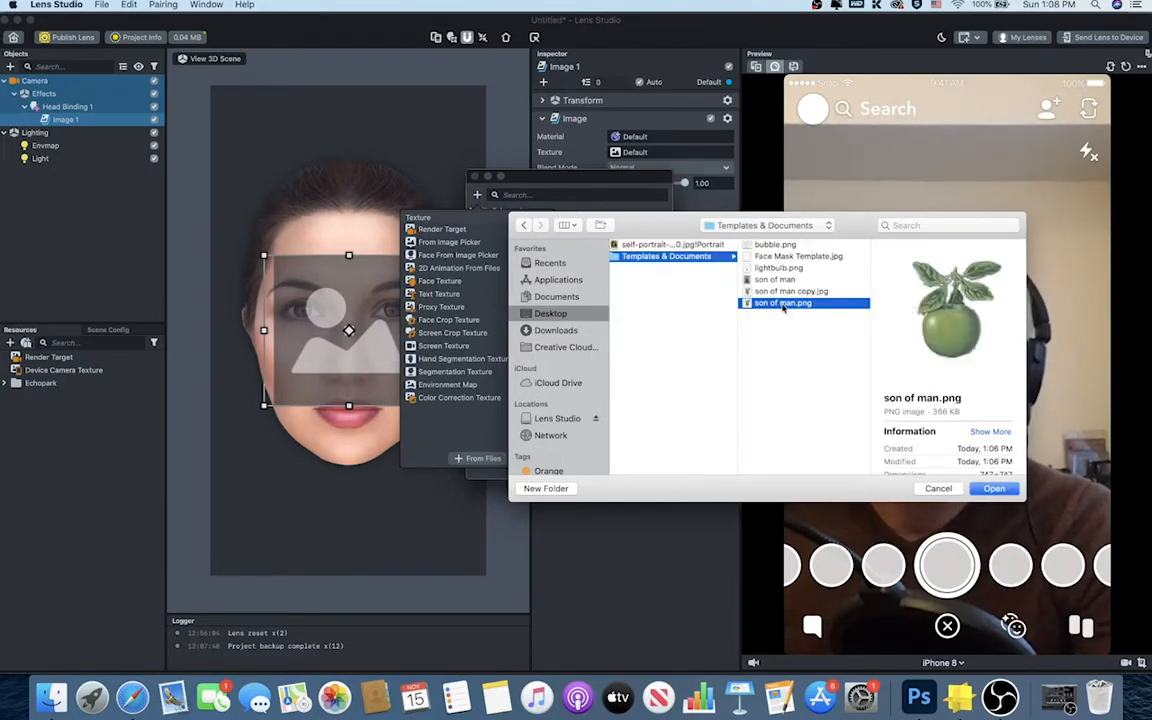
click(994, 489)
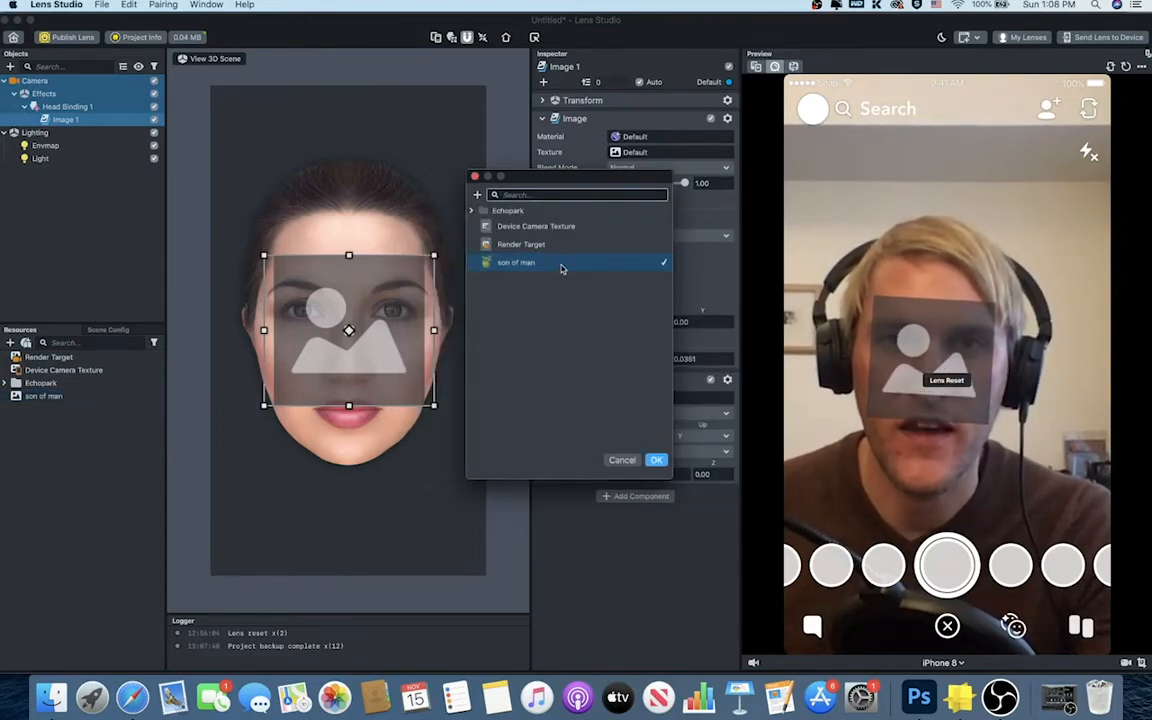
click(656, 460)
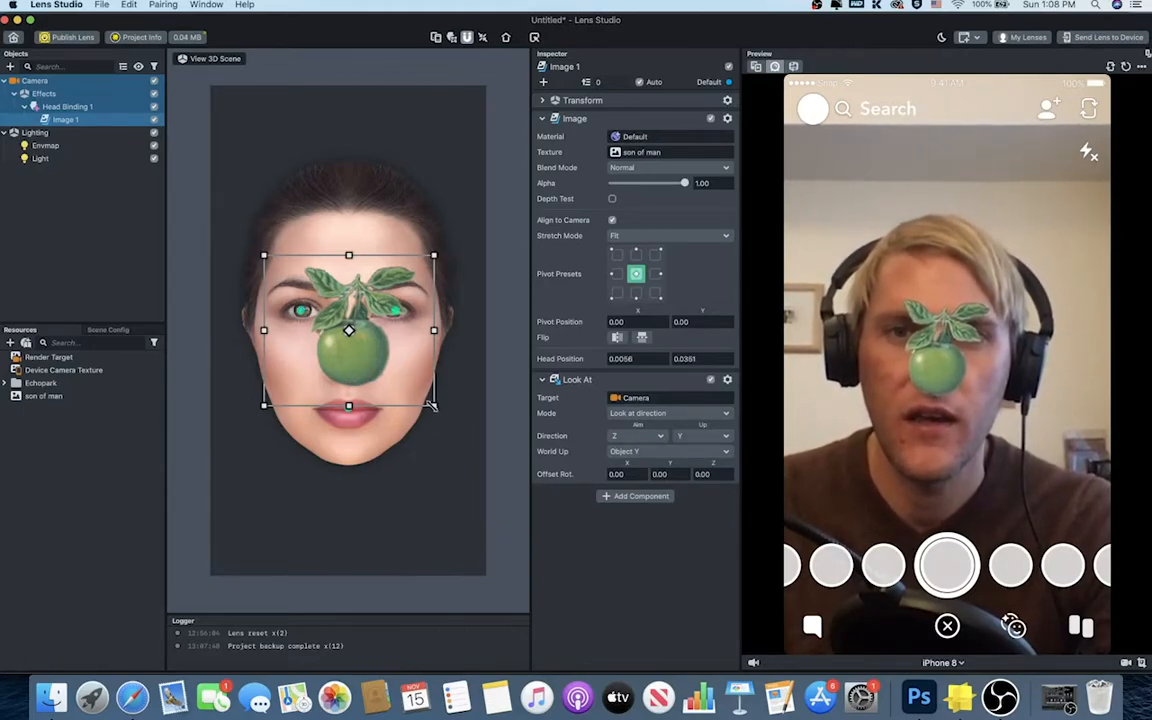
Step: Enlarge the apple image to roughly twice its size and position it so the apple covers the middle of the face
drag(433, 406, 525, 507)
drag(443, 444, 364, 362)
drag(463, 443, 523, 502)
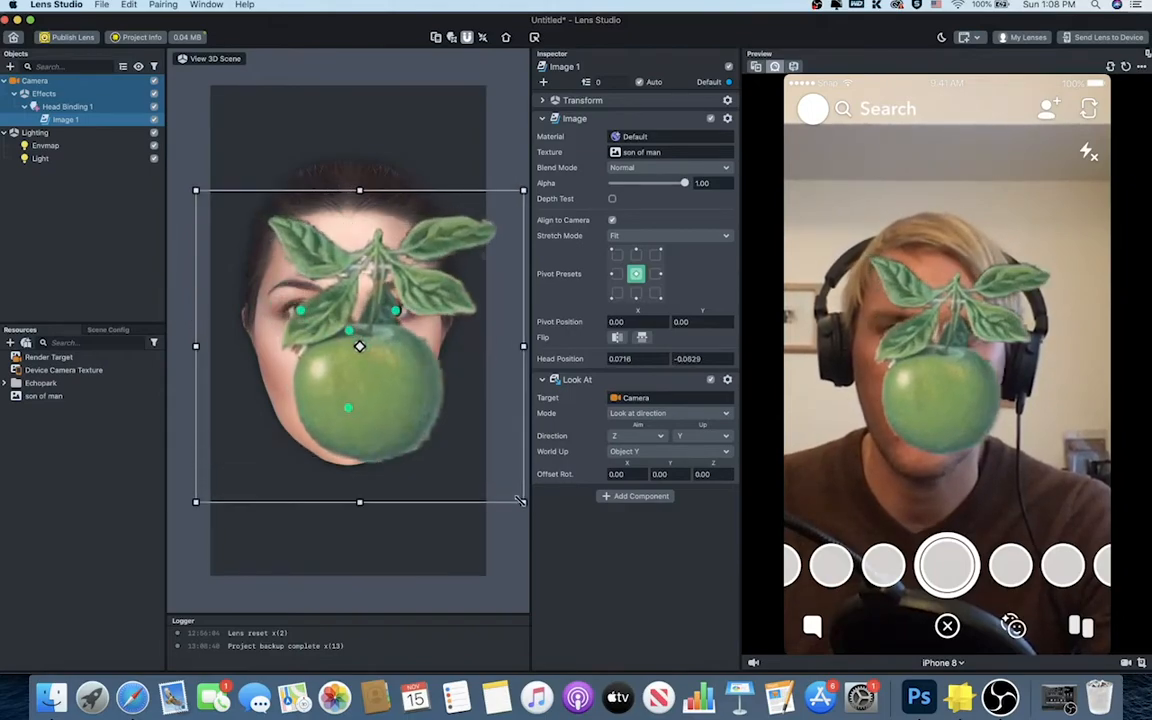
drag(401, 421, 378, 391)
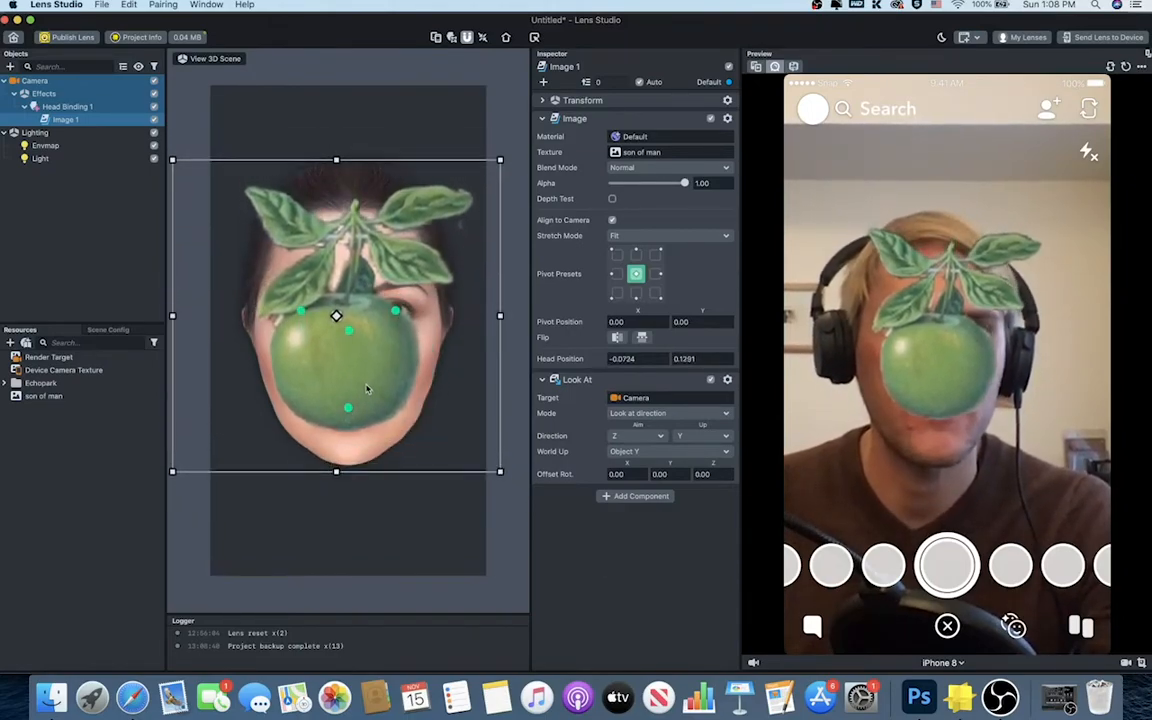
drag(501, 473, 514, 496)
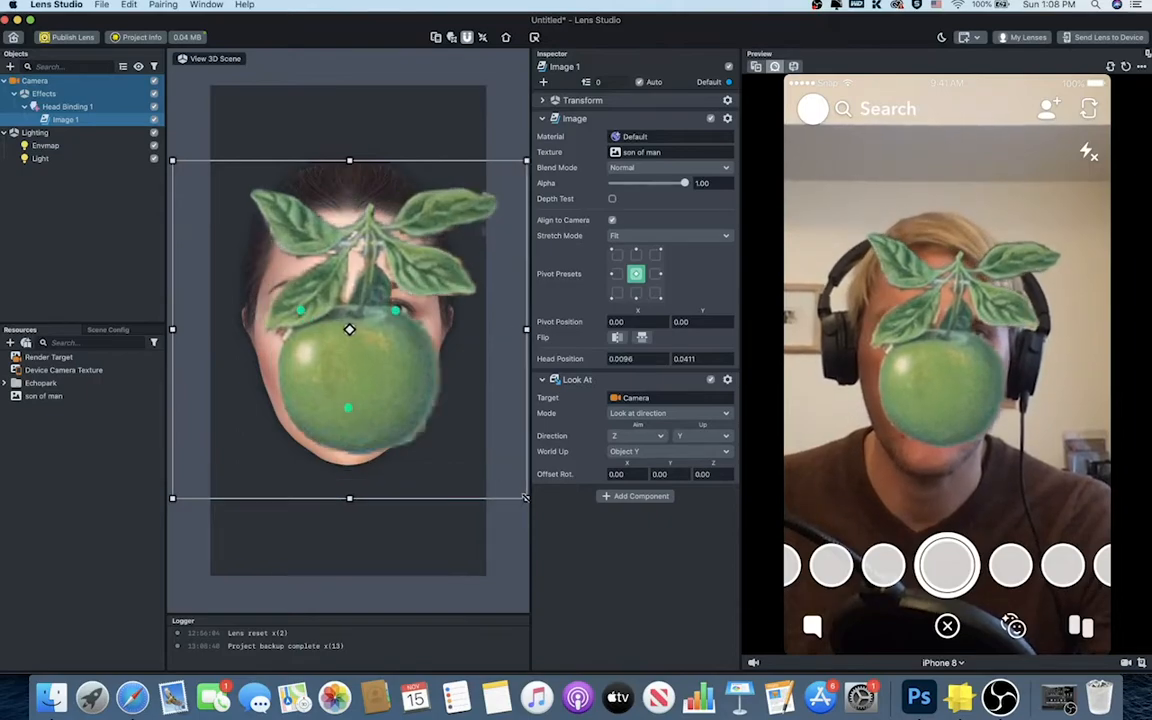
drag(376, 382, 369, 359)
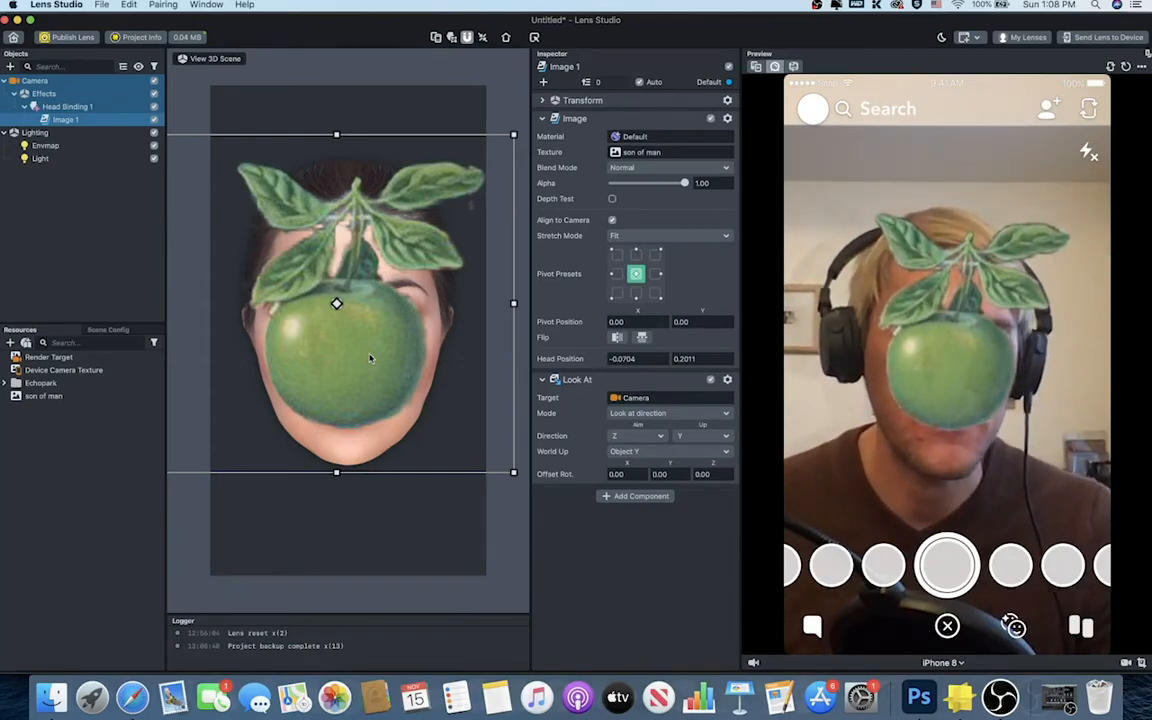
Step: Import son of man copy.jpg from the Templates & Documents folder and apply it as the face image's texture
click(631, 153)
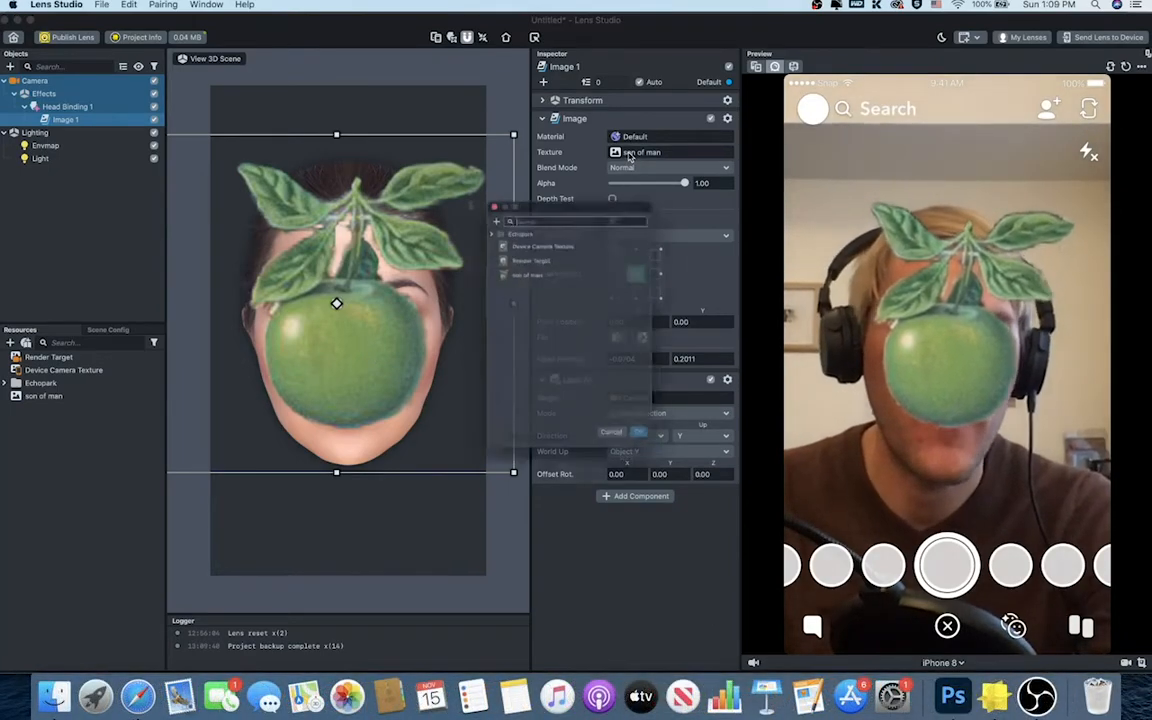
click(478, 195)
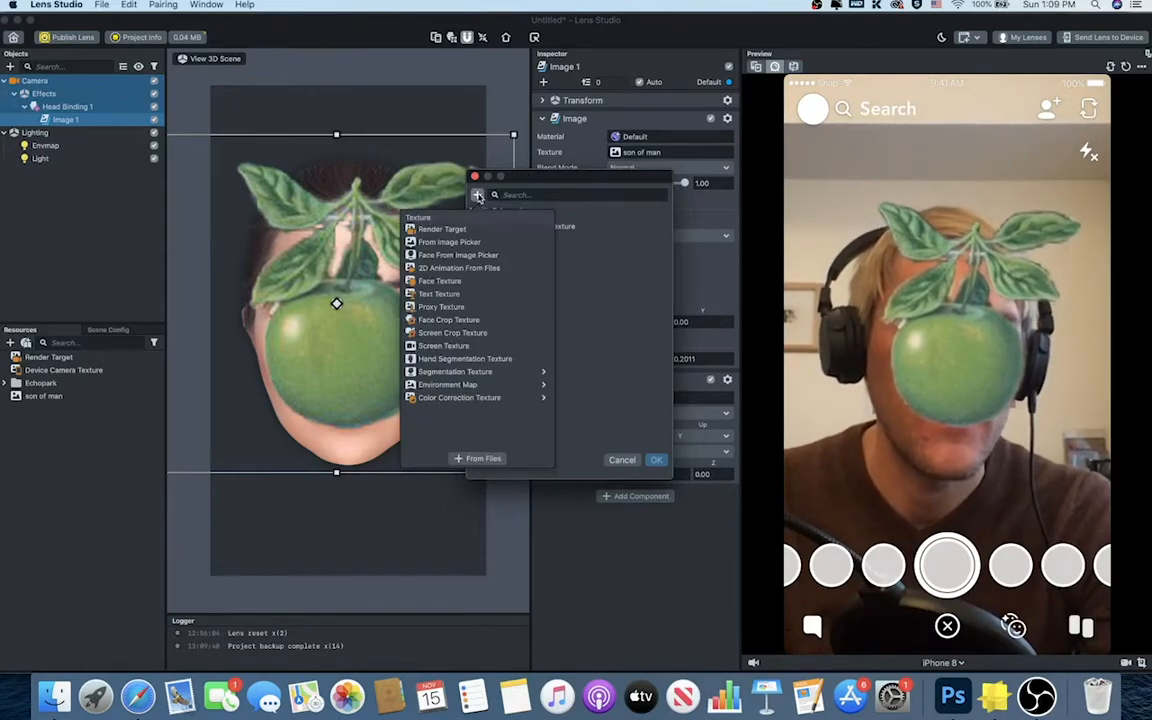
click(478, 458)
double_click(663, 294)
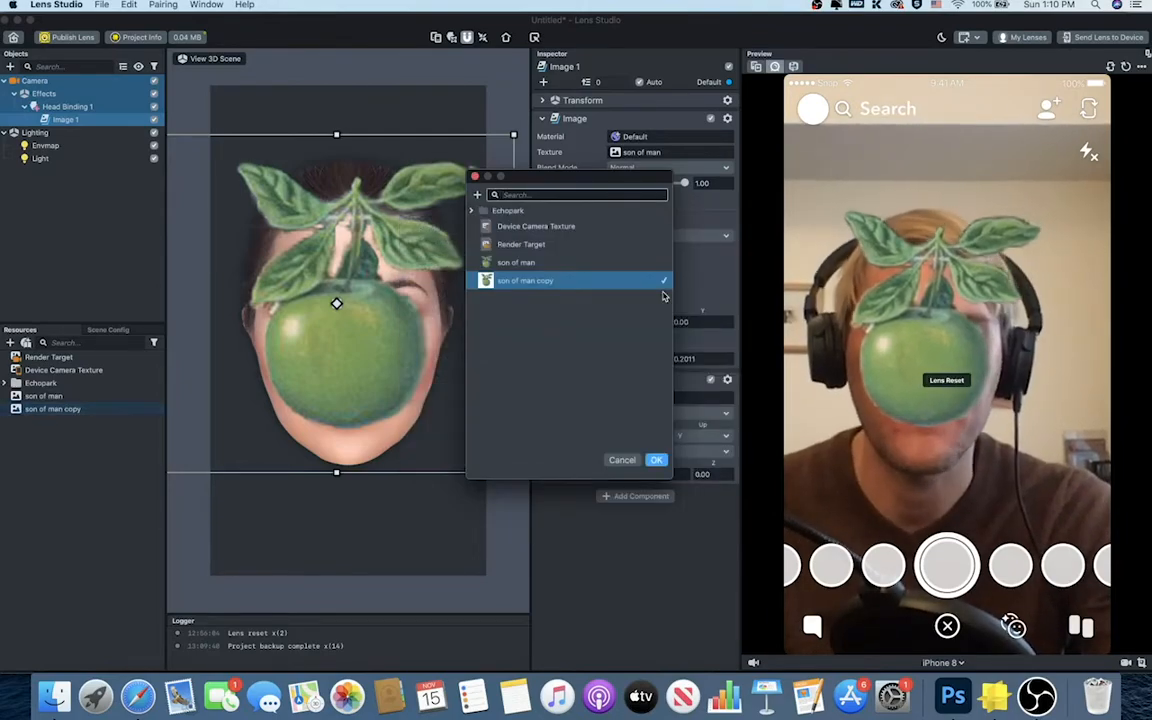
click(656, 460)
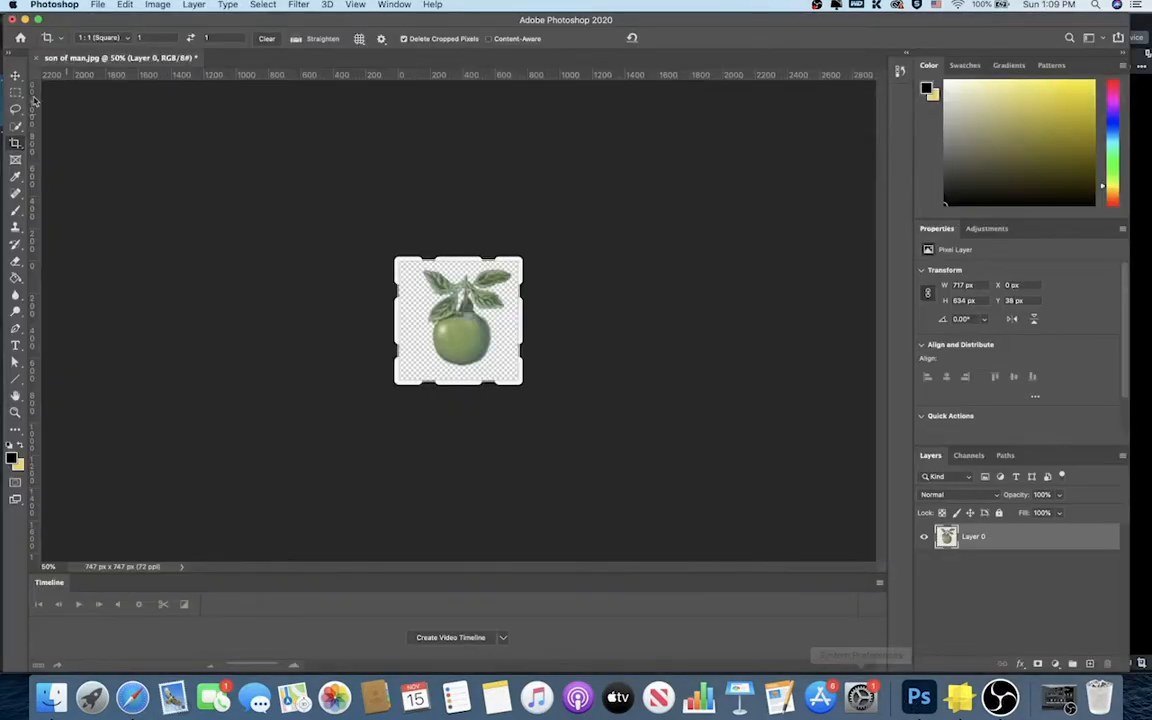
Step: Switch to Photoshop, create a landscape Letter document of 11 x 8.5 inches at 300 ppi, and crop it to a 1:1 square
click(148, 90)
key(Return)
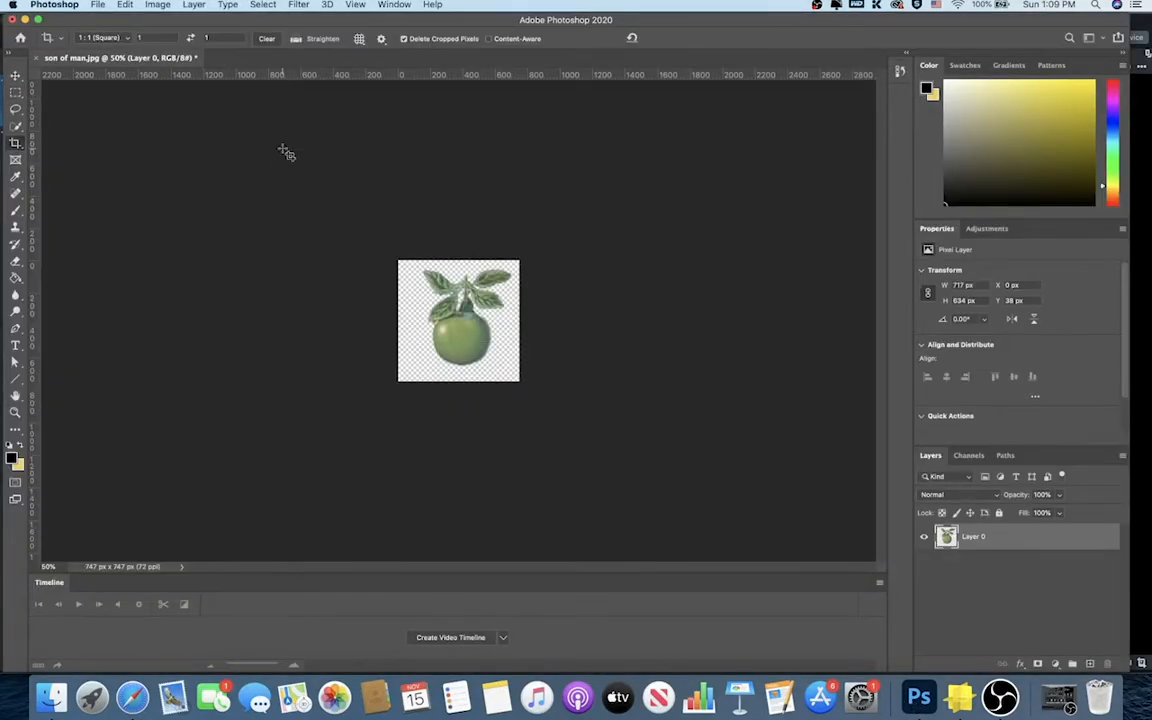
click(98, 4)
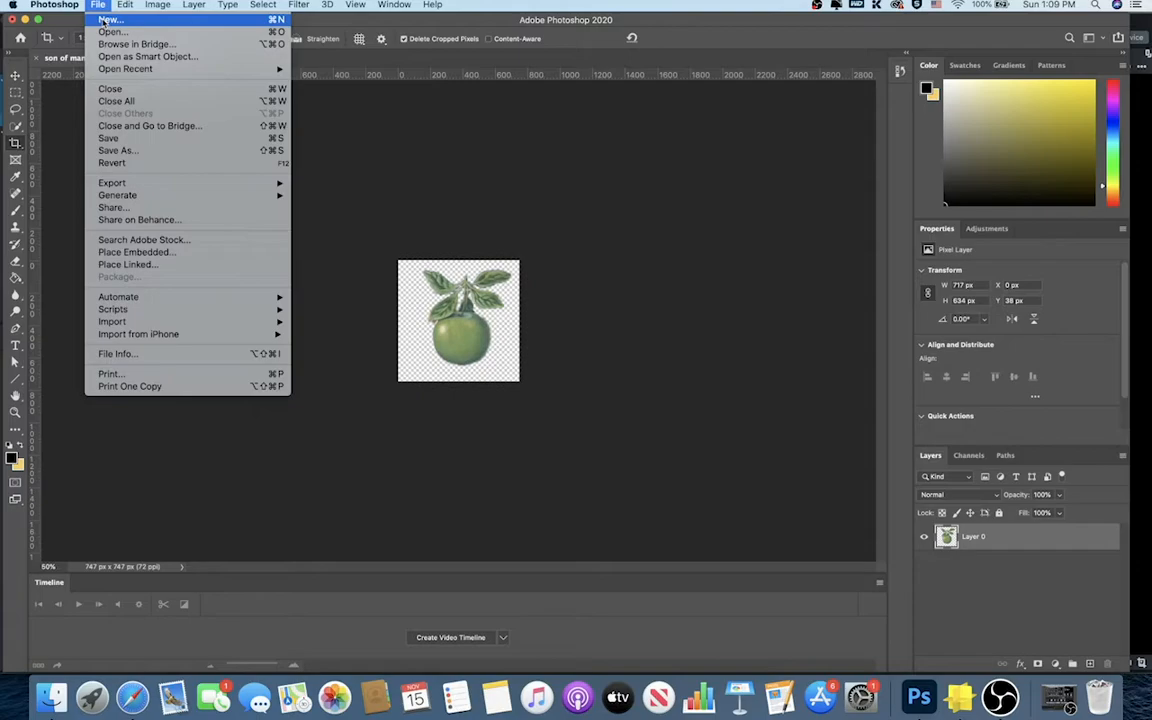
click(106, 20)
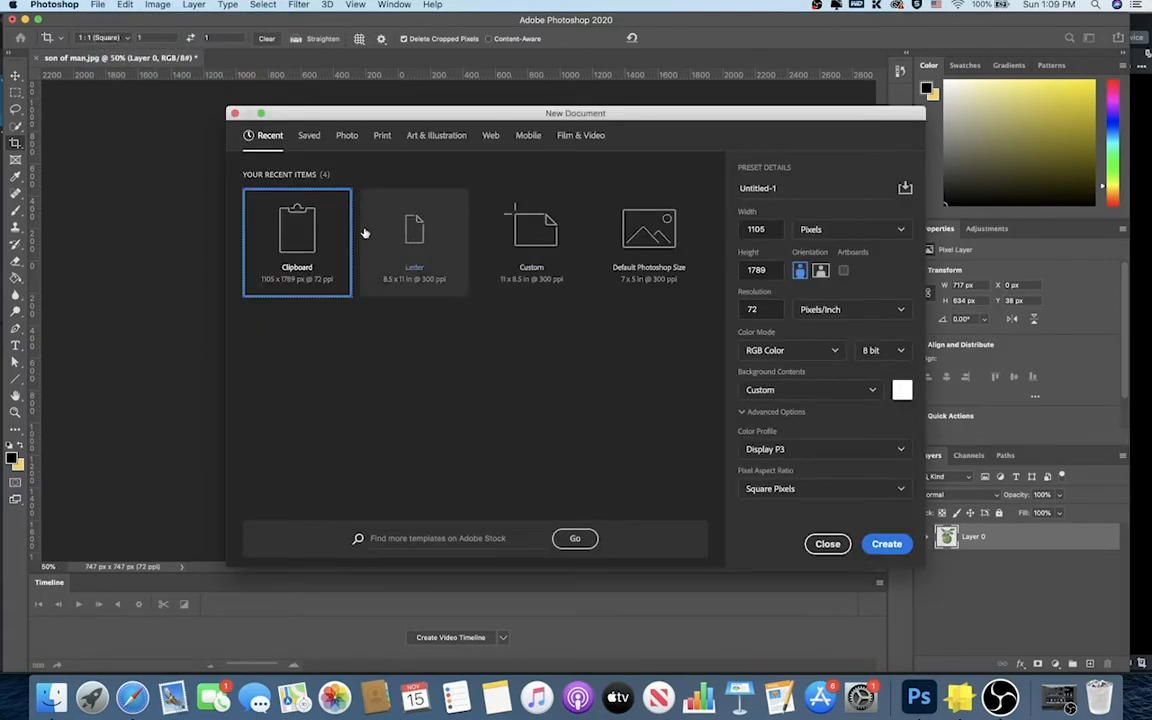
click(420, 252)
click(820, 271)
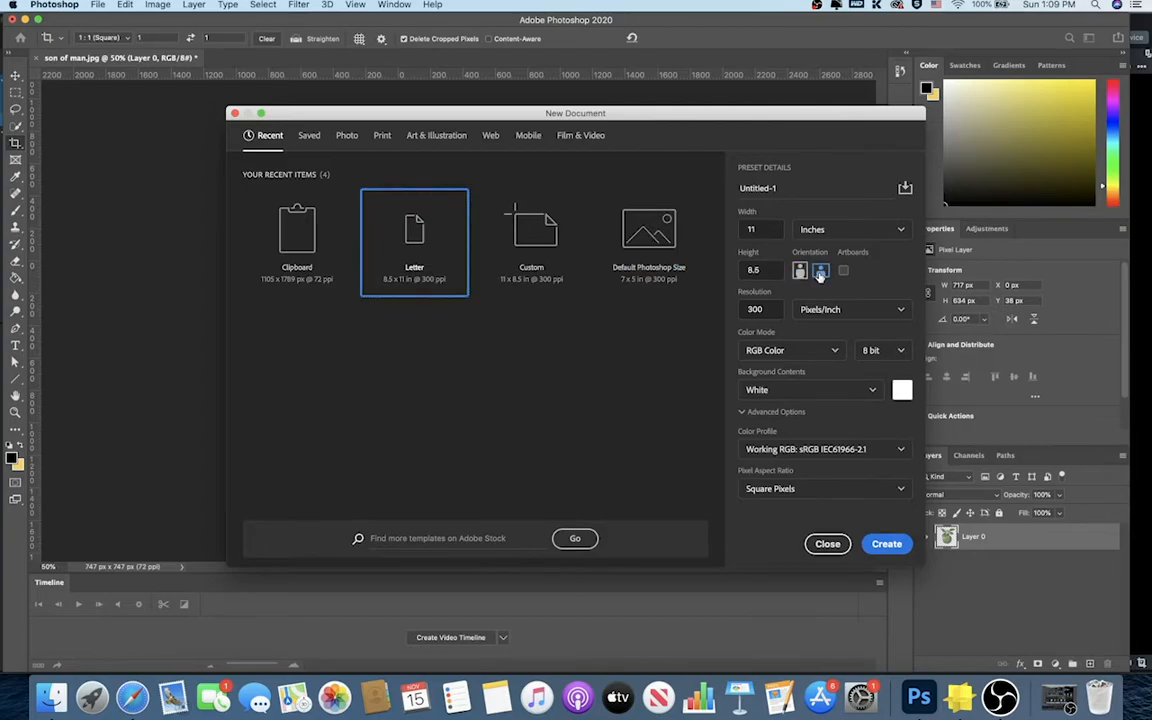
click(890, 545)
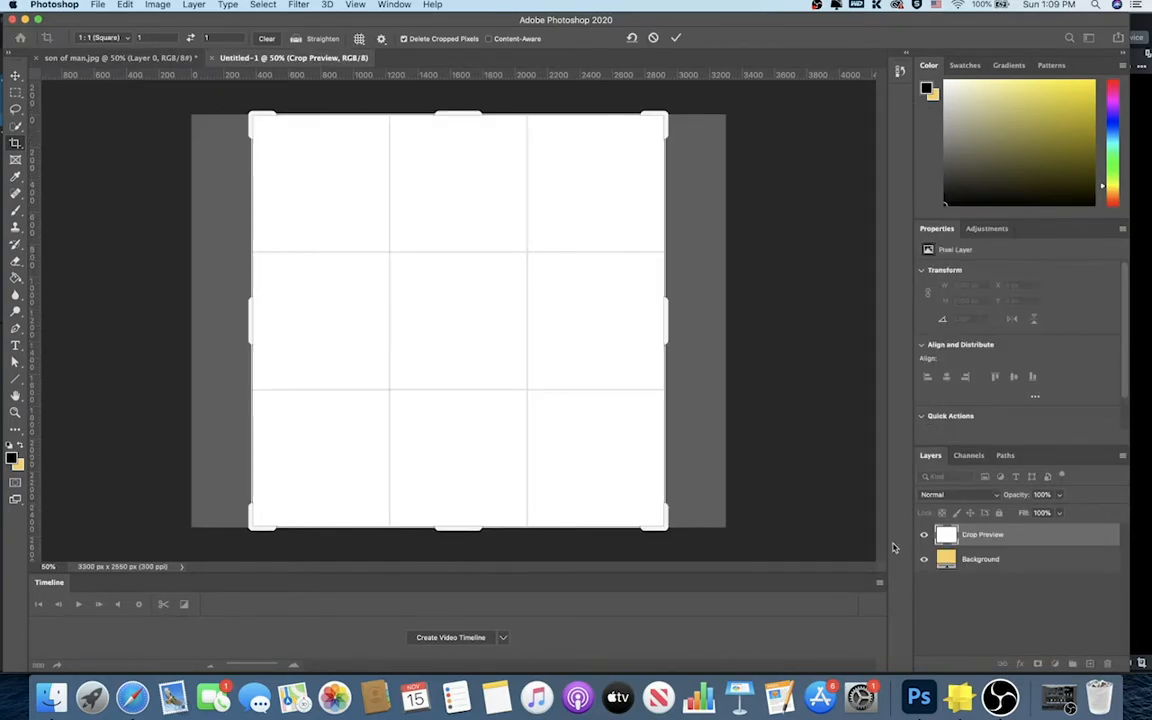
key(Return)
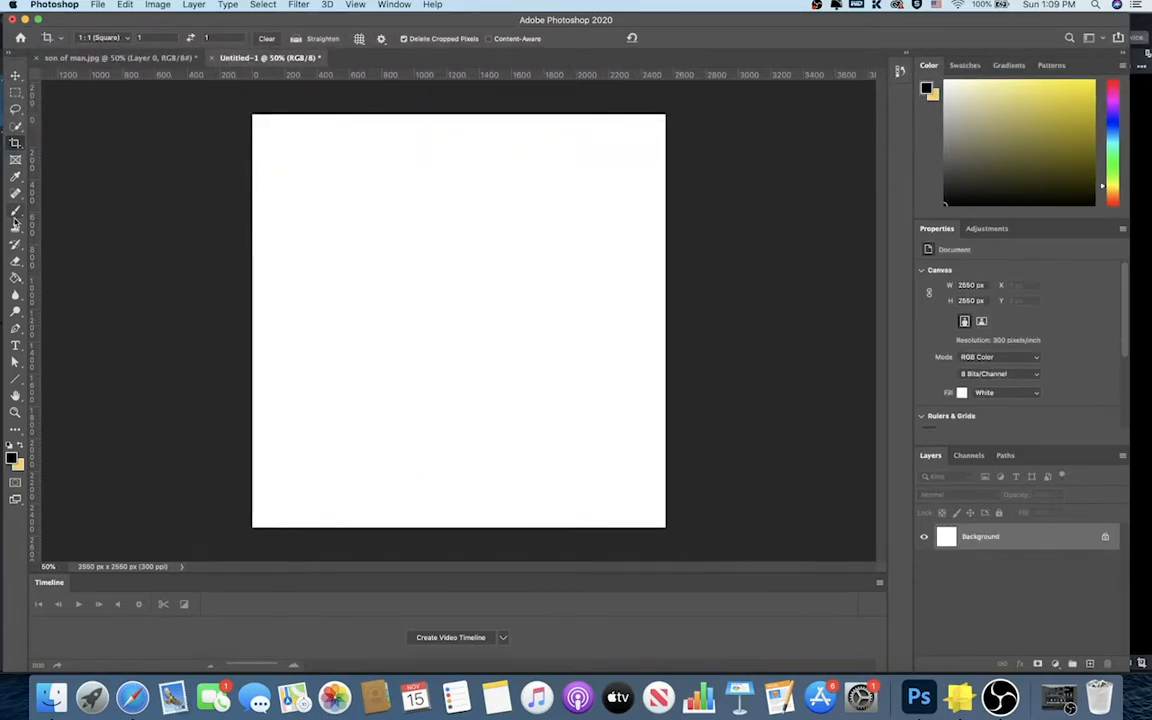
Step: Add a new empty layer and delete the white Background layer so the canvas is transparent
click(15, 212)
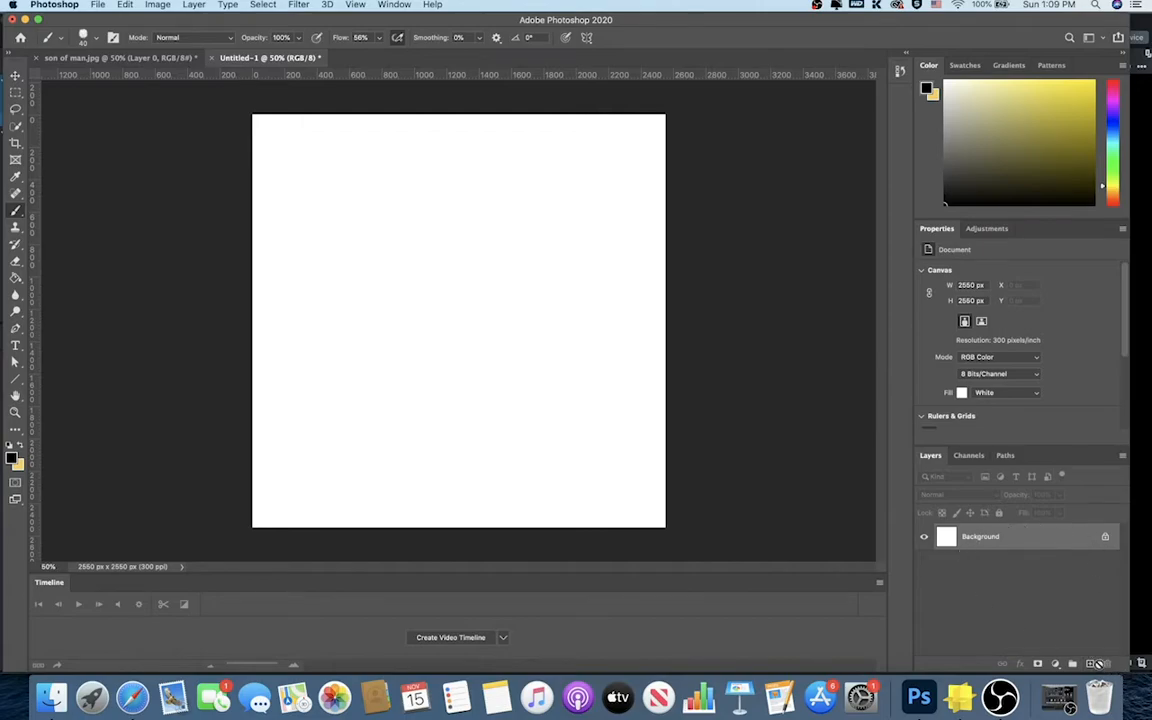
click(1092, 663)
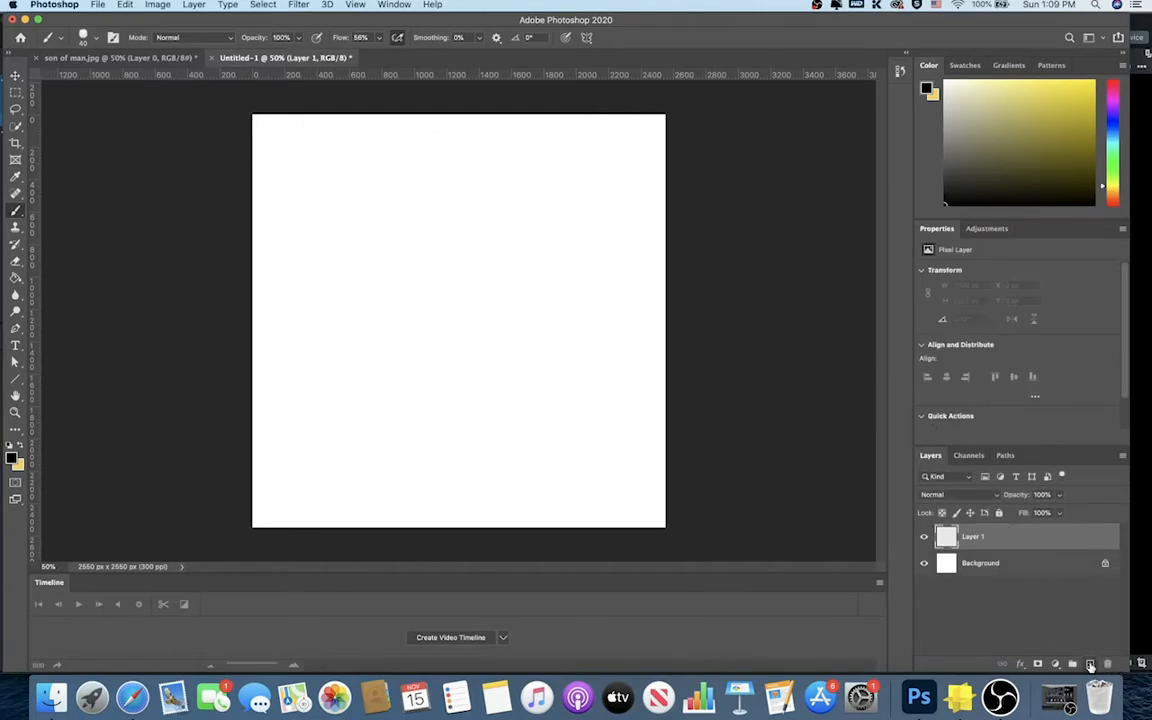
click(1024, 573)
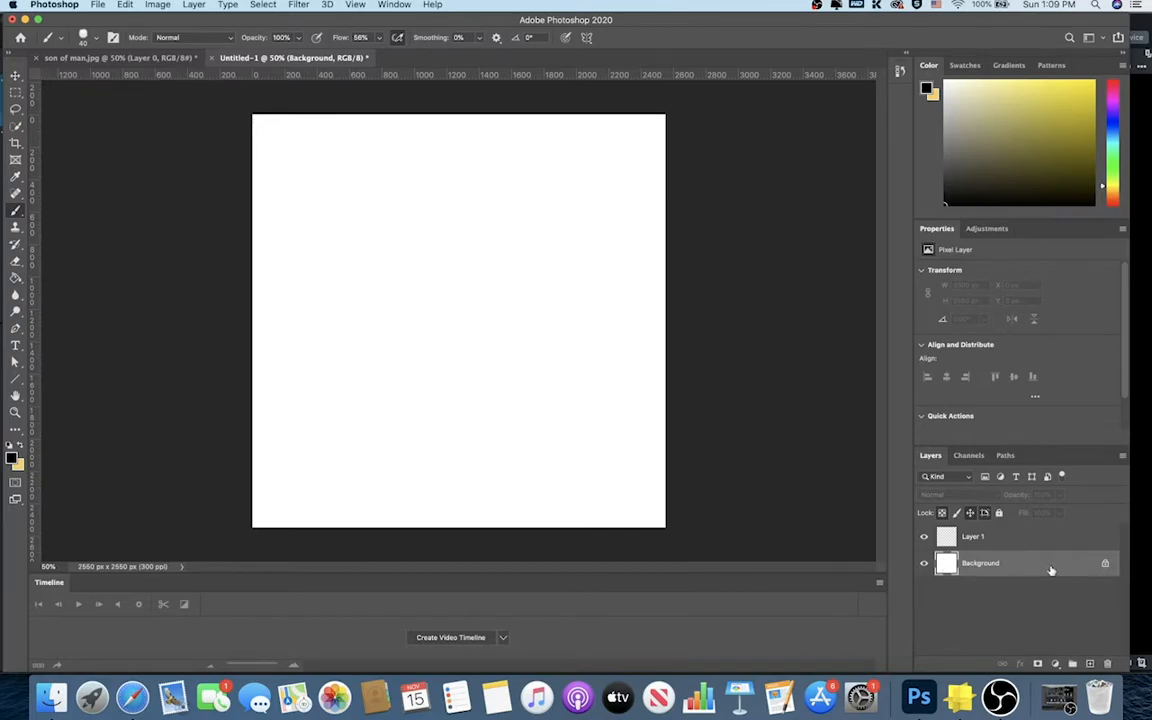
click(1108, 664)
key(Return)
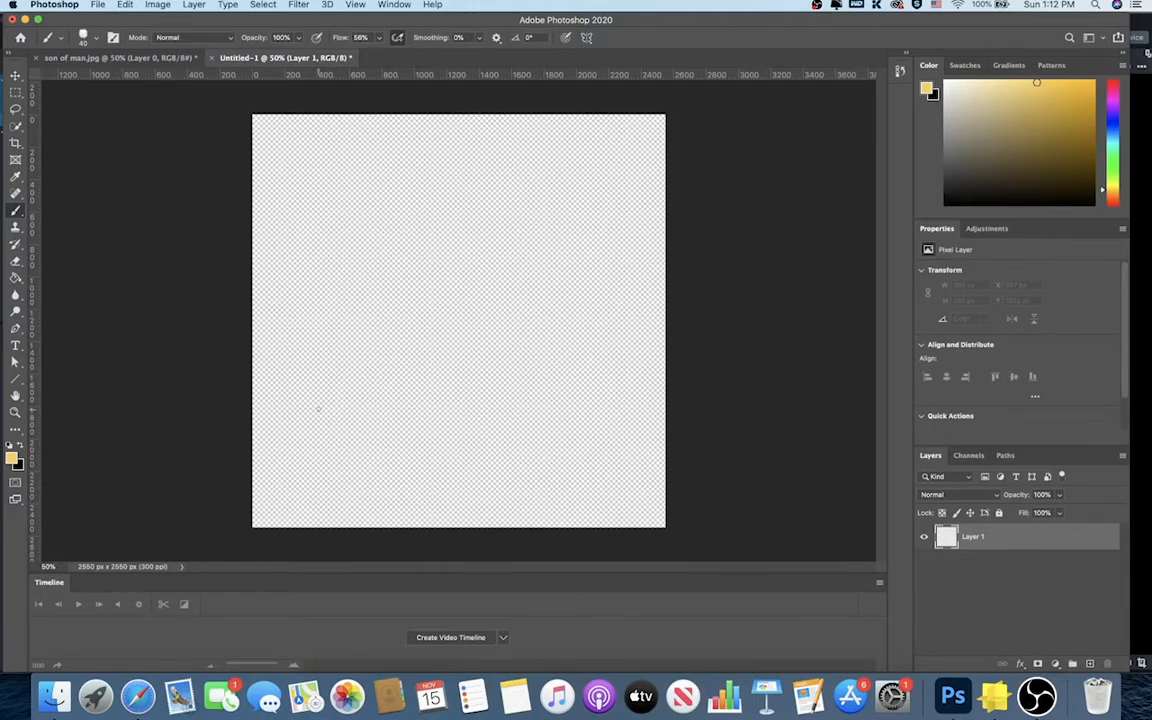
Step: Draw a light bulb's screw base with a black 40 px brush, stacking three rounded segments above a small tip in the canvas's lower middle
click(20, 447)
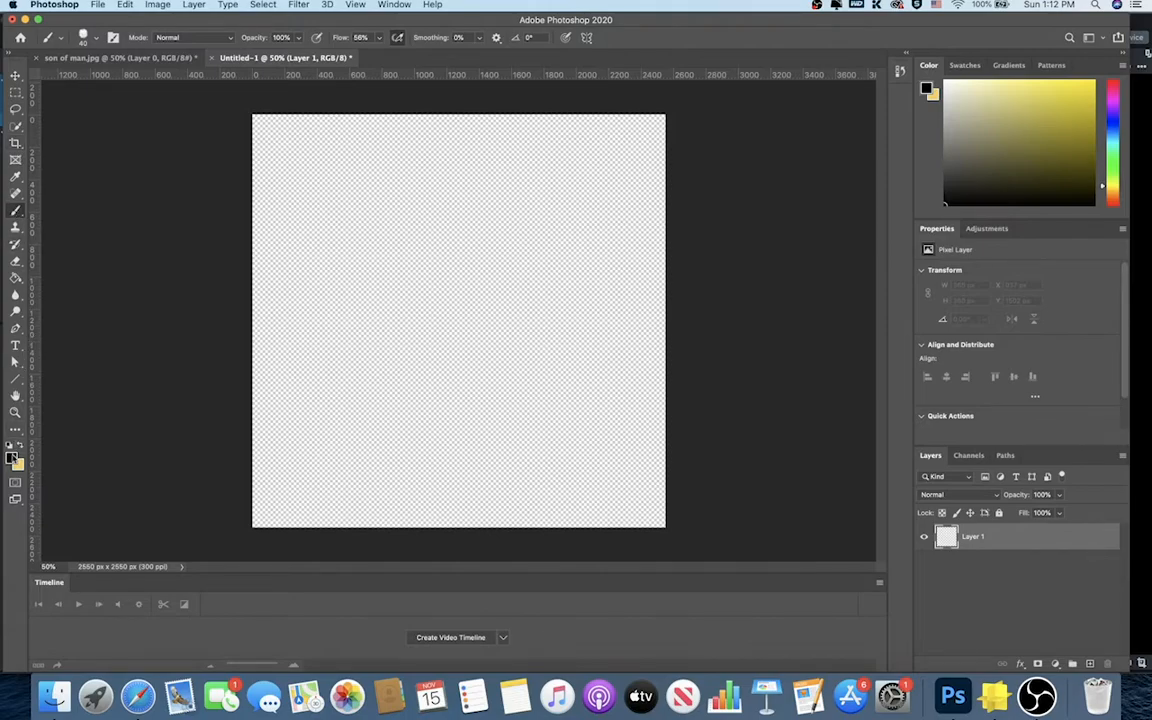
click(90, 40)
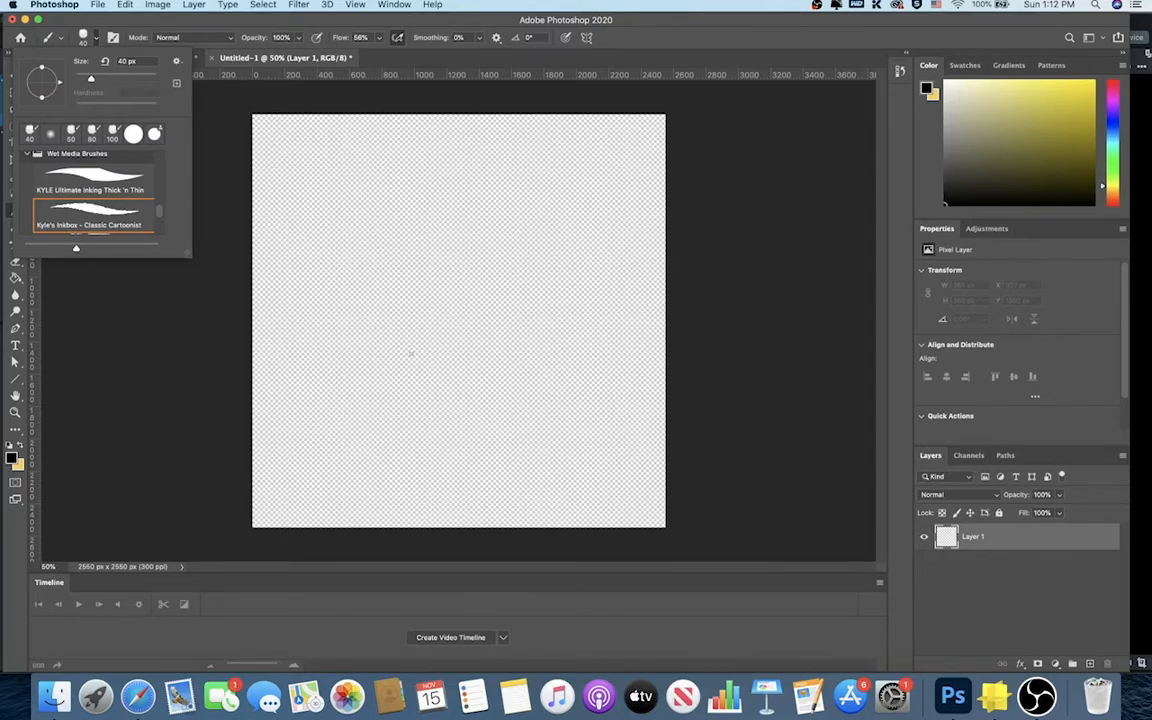
click(652, 26)
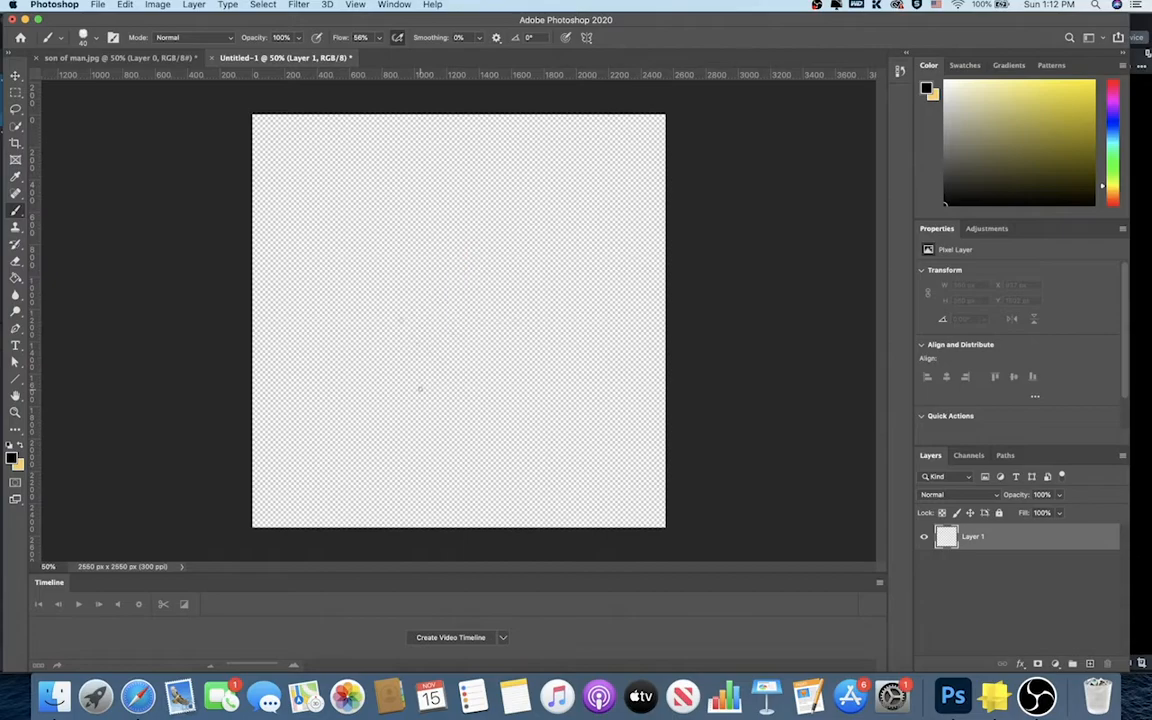
drag(424, 385, 425, 407)
mouse_move(424, 451)
mouse_down()
mouse_move(452, 464)
mouse_move(488, 459)
mouse_up()
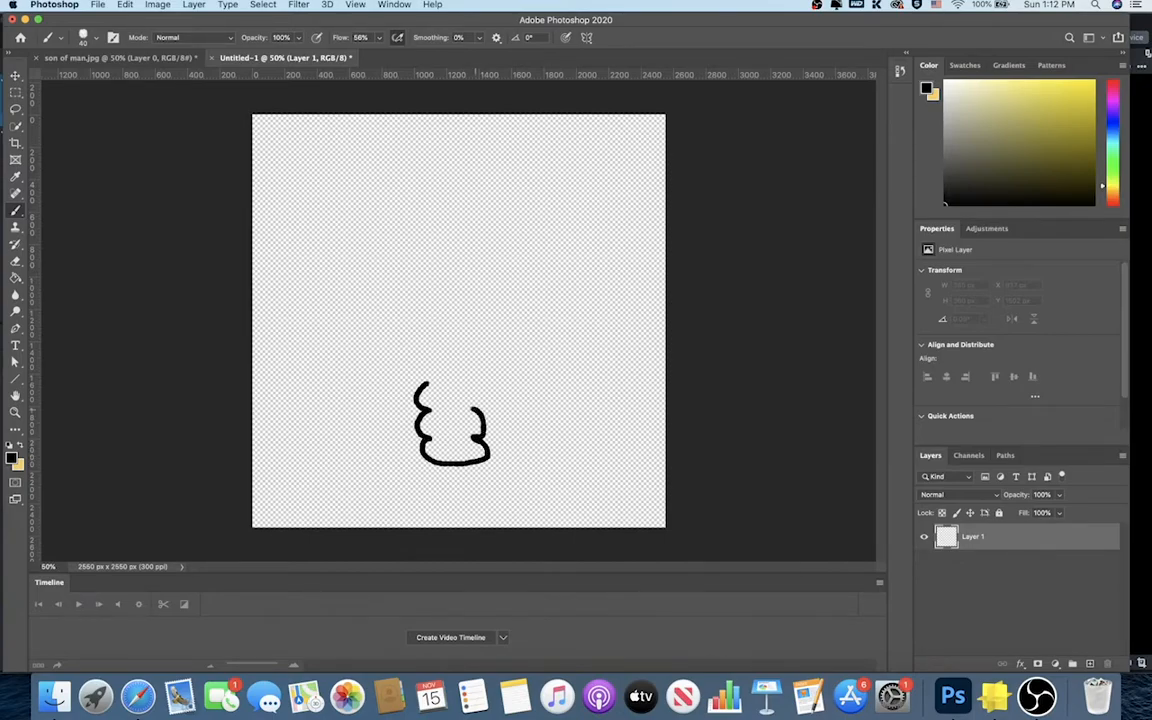
drag(484, 386, 448, 384)
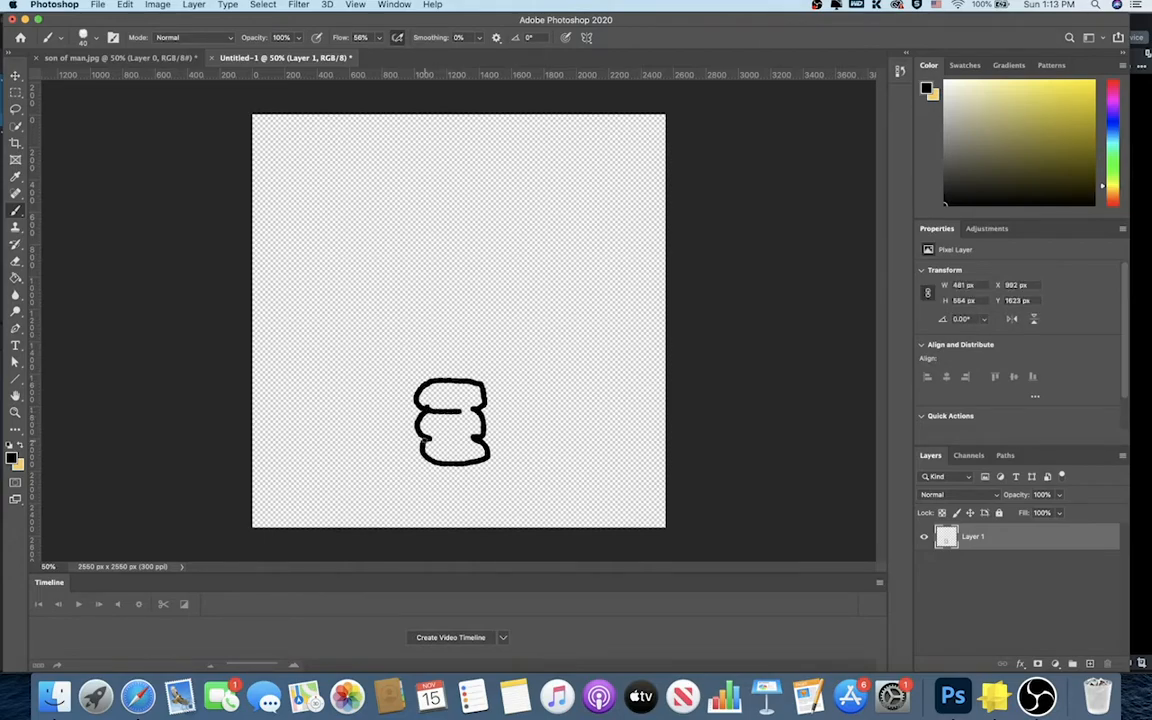
mouse_move(424, 436)
mouse_down()
mouse_move(475, 439)
mouse_move(460, 481)
mouse_up()
Step: Draw the bulb's glass outline above the screw base, undo it, and redraw it larger, about 1111 px wide
mouse_move(427, 356)
mouse_down()
mouse_move(396, 320)
mouse_move(387, 266)
mouse_move(408, 225)
mouse_move(435, 209)
mouse_move(471, 210)
mouse_move(509, 244)
mouse_move(508, 292)
mouse_move(480, 340)
mouse_up()
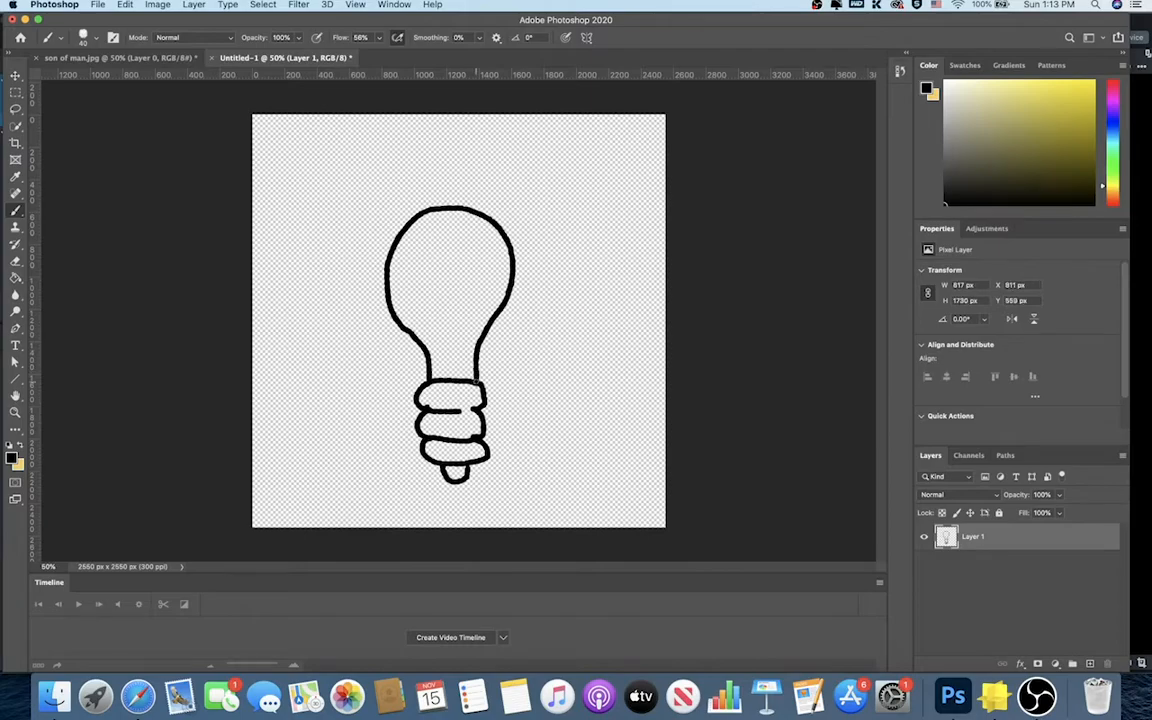
key(super+z)
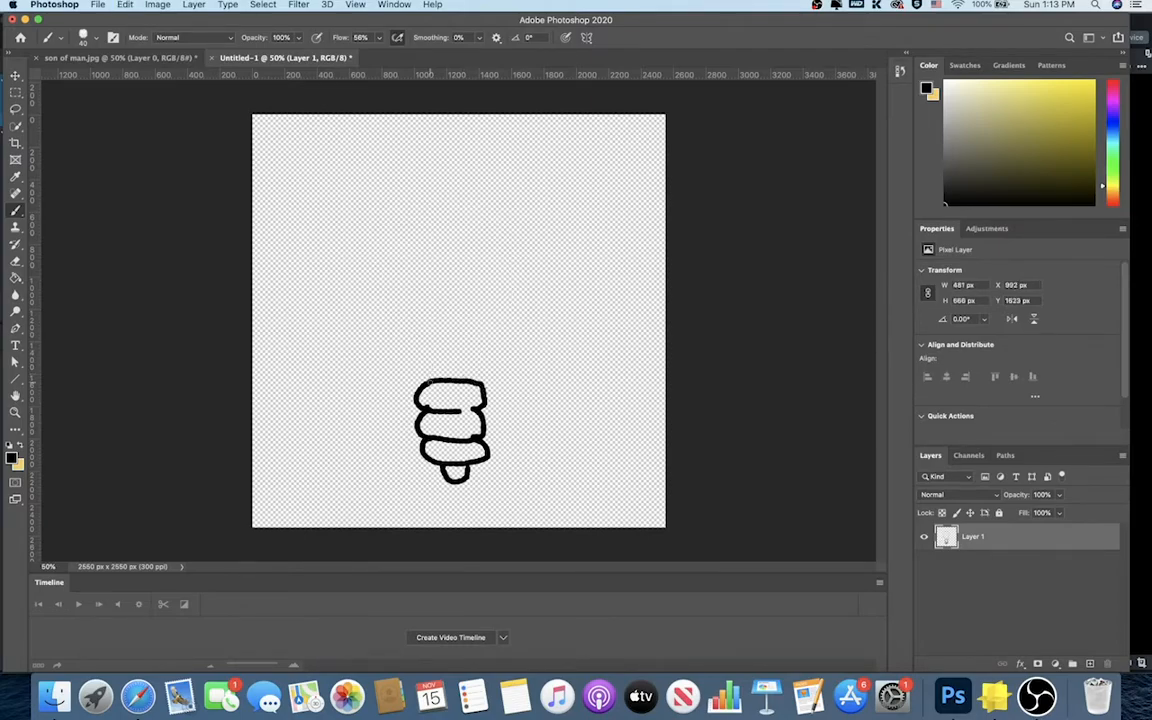
mouse_move(430, 378)
mouse_down()
mouse_move(367, 297)
mouse_move(360, 255)
mouse_move(375, 204)
mouse_move(445, 159)
mouse_move(490, 166)
mouse_move(532, 228)
mouse_move(524, 298)
mouse_move(469, 381)
mouse_up()
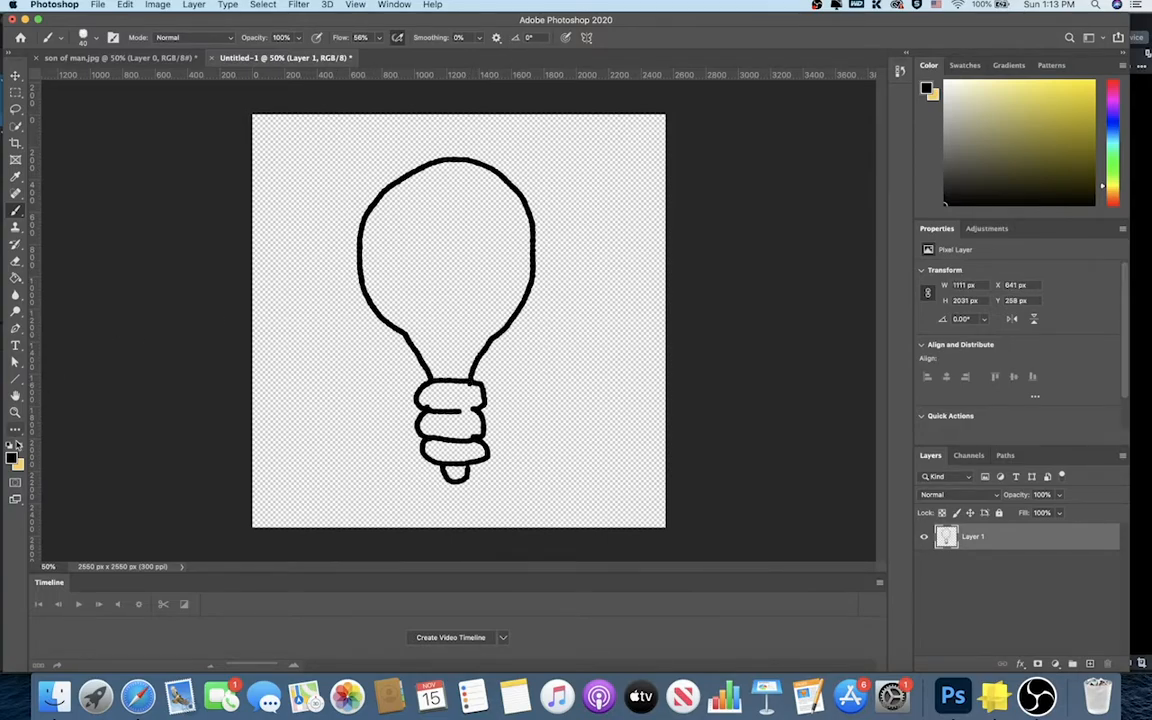
Step: Fill the bulb's glass with a light golden yellow using the Paint Bucket
click(16, 277)
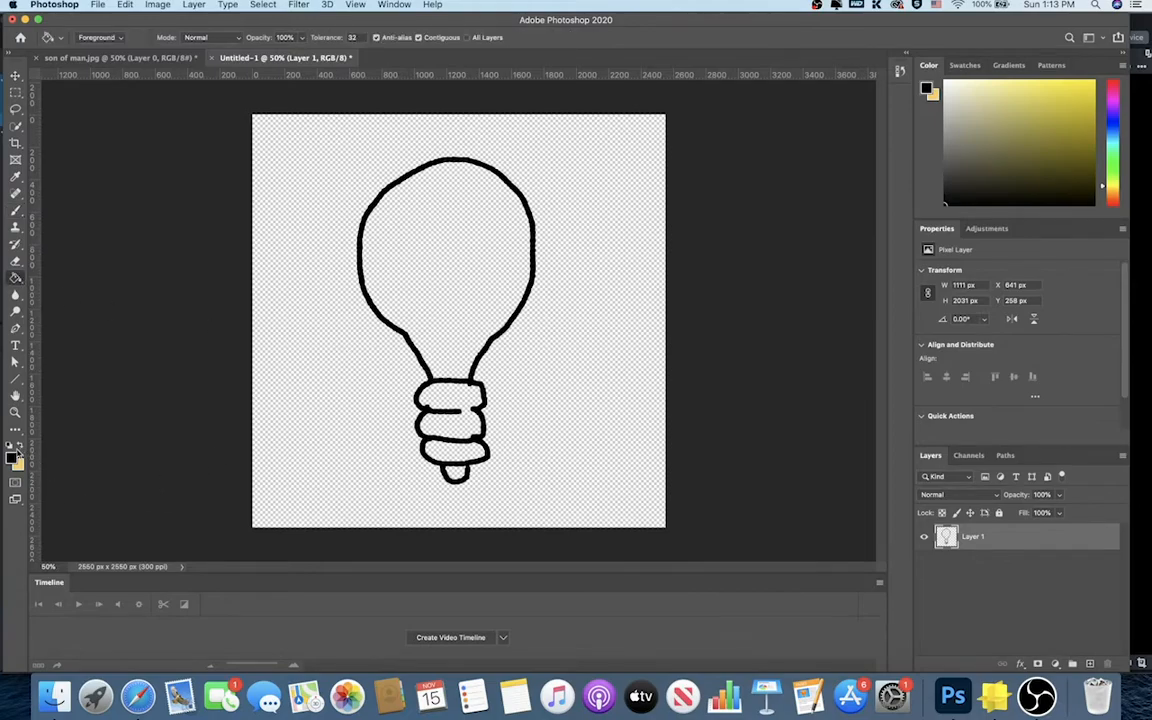
click(20, 449)
click(14, 458)
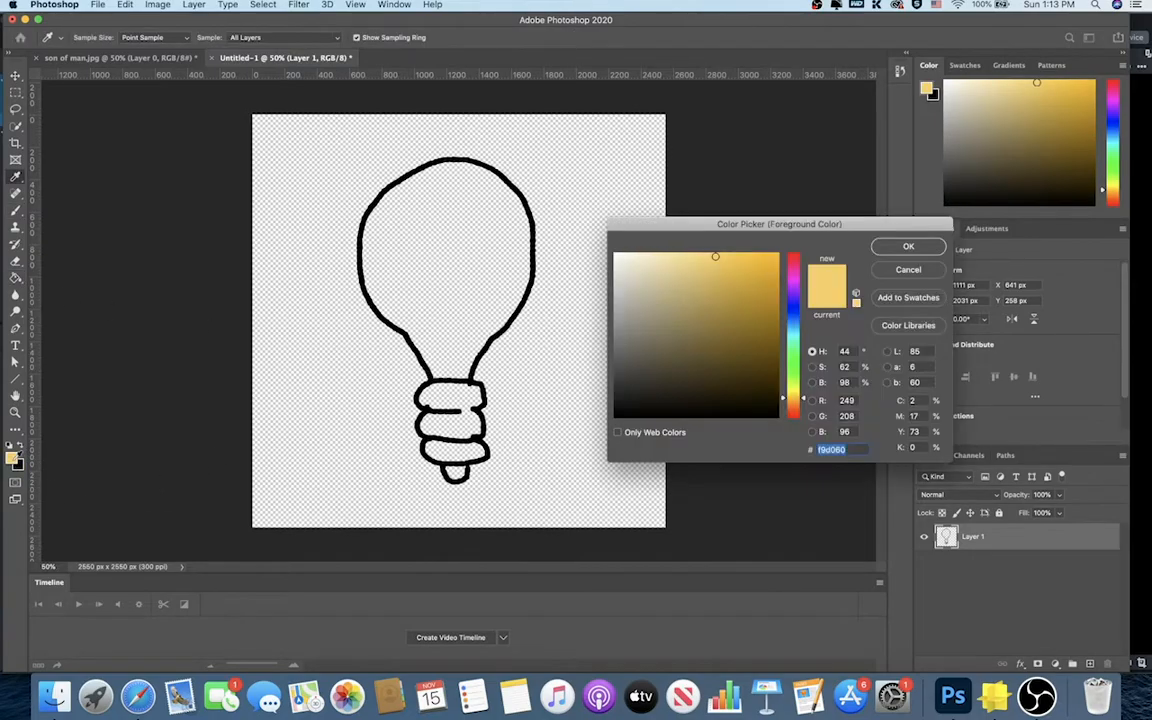
drag(738, 284, 731, 252)
key(Return)
key(g)
click(487, 249)
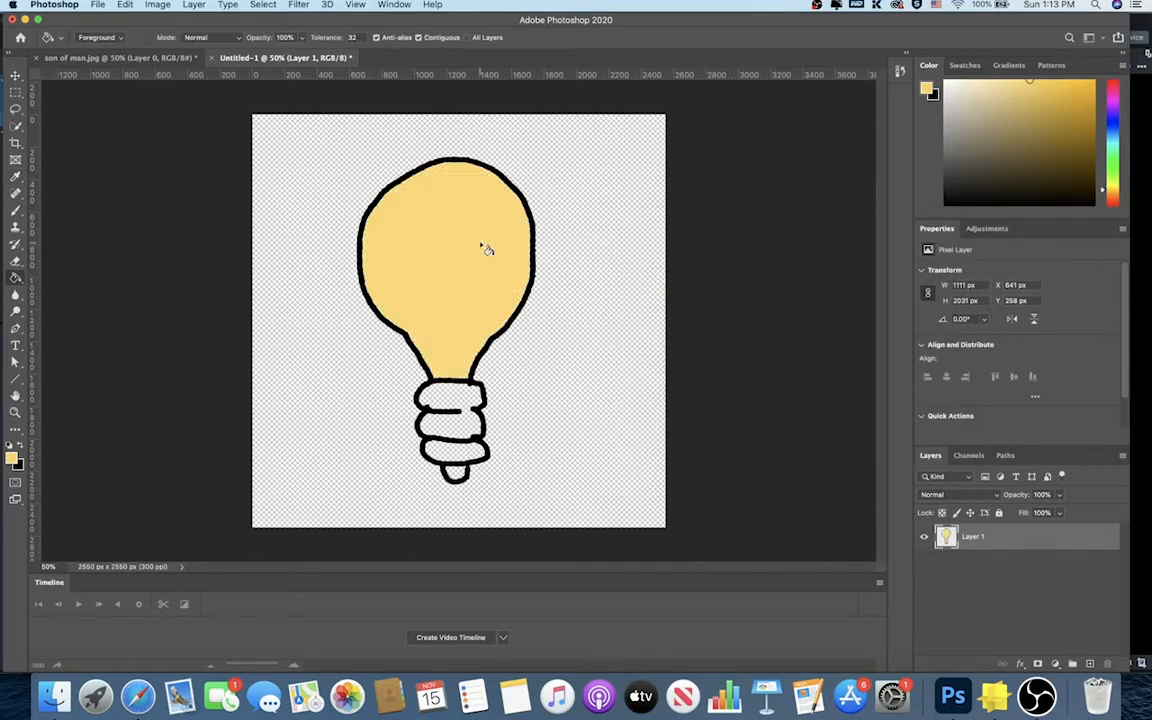
Step: Fill the screw base's three segments and its small tip with grey #bababa
click(19, 464)
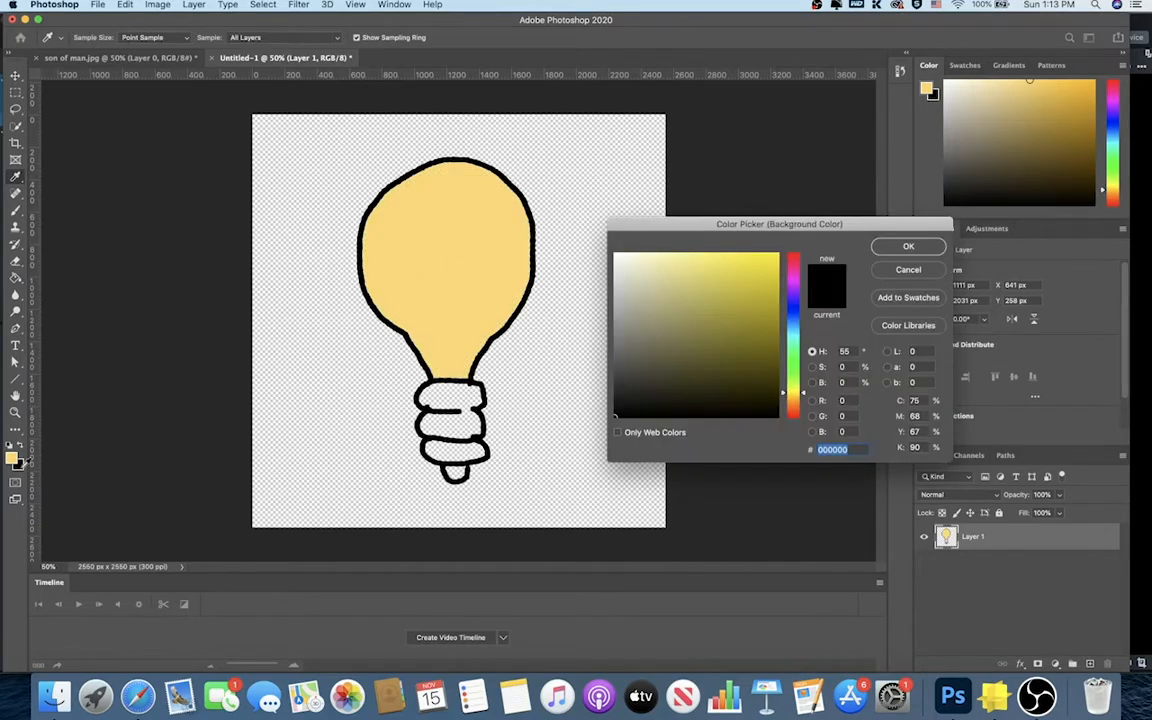
click(613, 296)
key(Return)
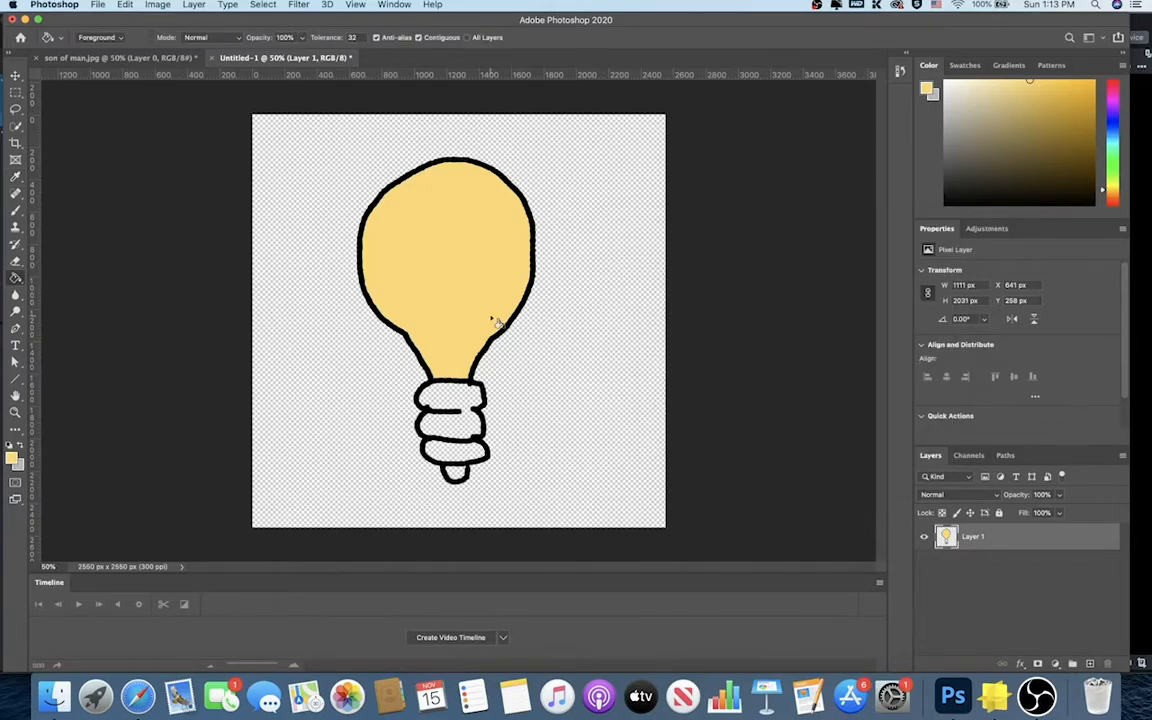
key(x)
click(440, 398)
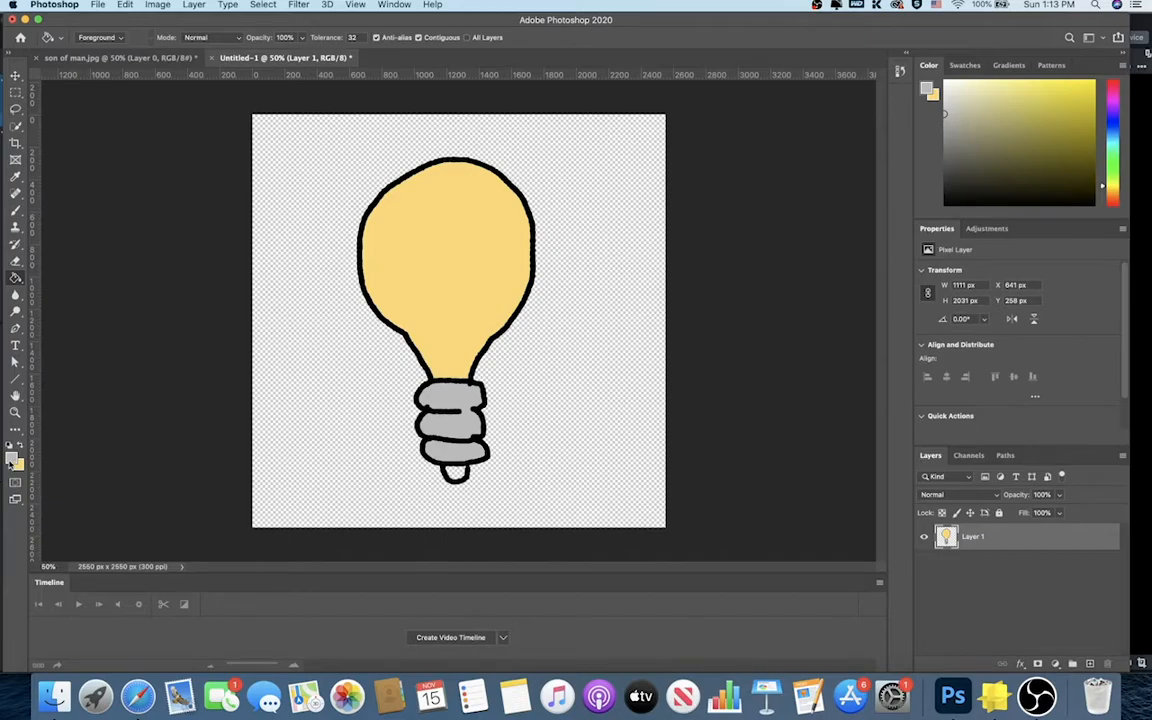
click(11, 459)
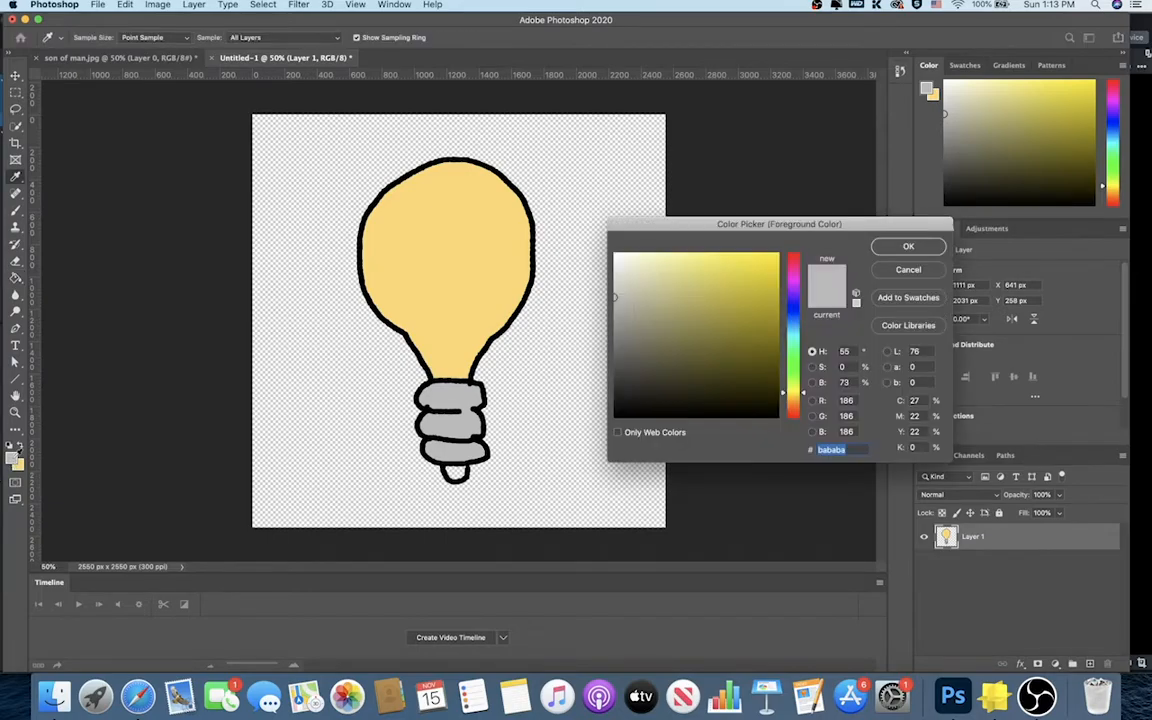
click(907, 246)
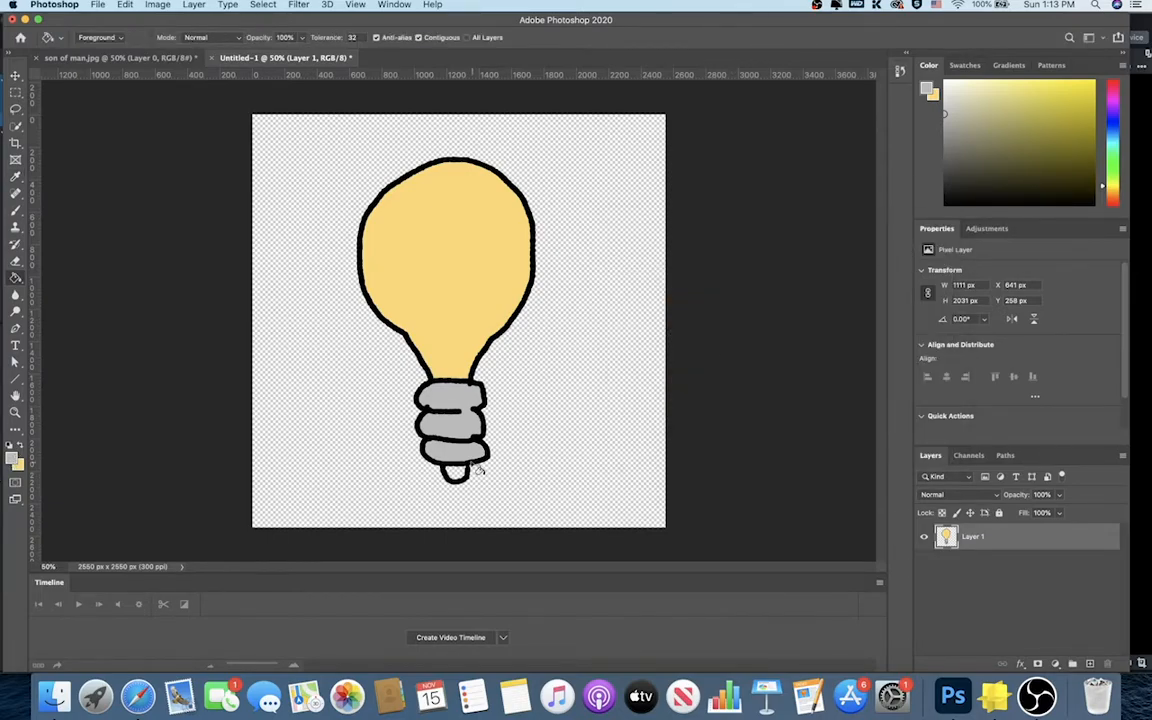
Step: Paint three curved white (#ffffff) highlight strokes inside the glass with a 40 px brush, two along one side and one near the neck
click(12, 458)
click(590, 230)
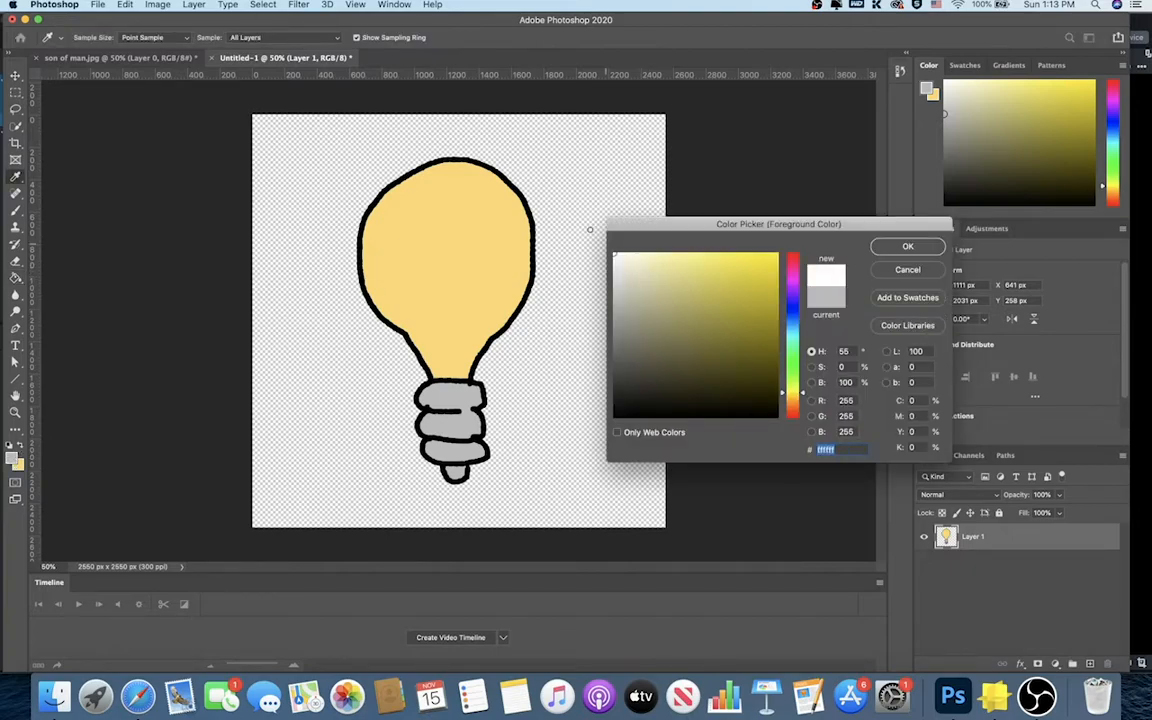
key(Return)
click(14, 211)
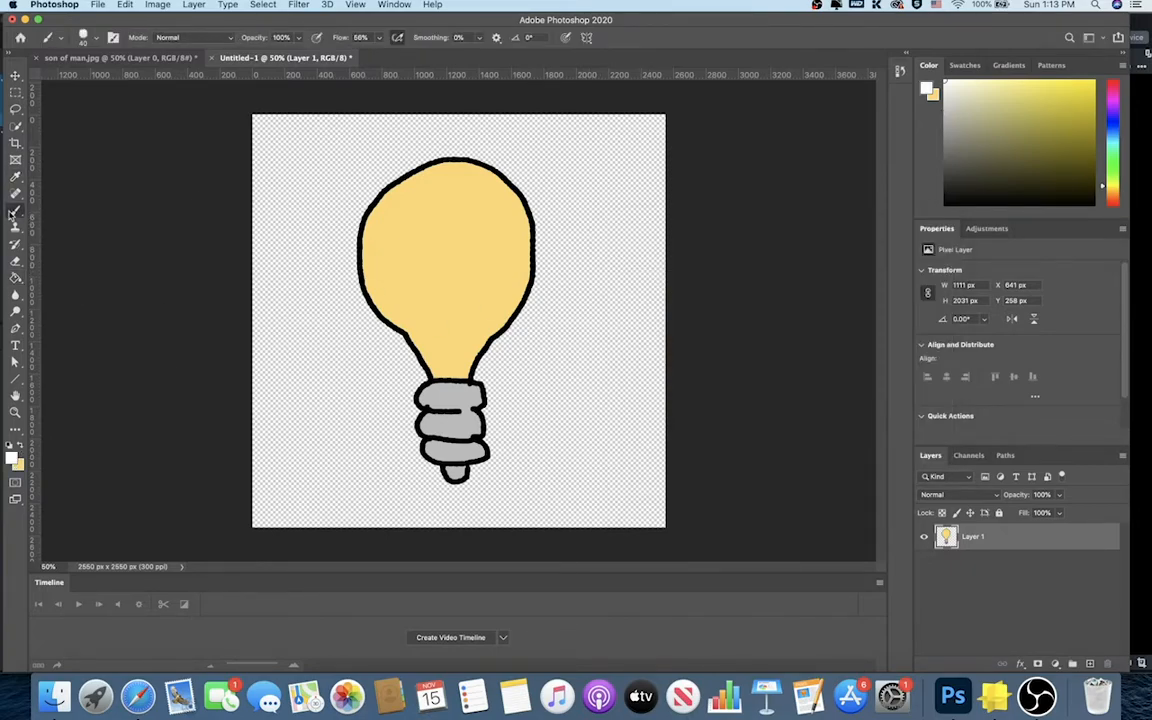
mouse_move(410, 188)
mouse_down()
mouse_move(388, 220)
mouse_move(381, 275)
mouse_move(404, 304)
mouse_up()
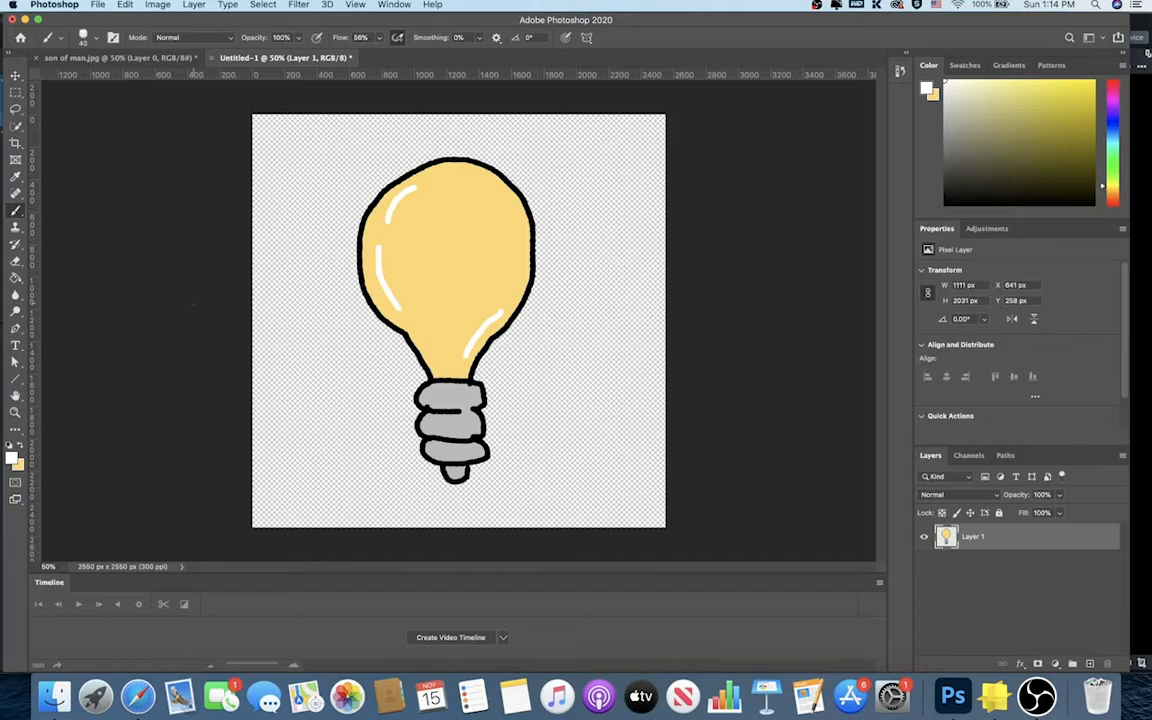
Step: Paint eight short yellow light rays around the bulb's glass with a 150 px brush
click(21, 446)
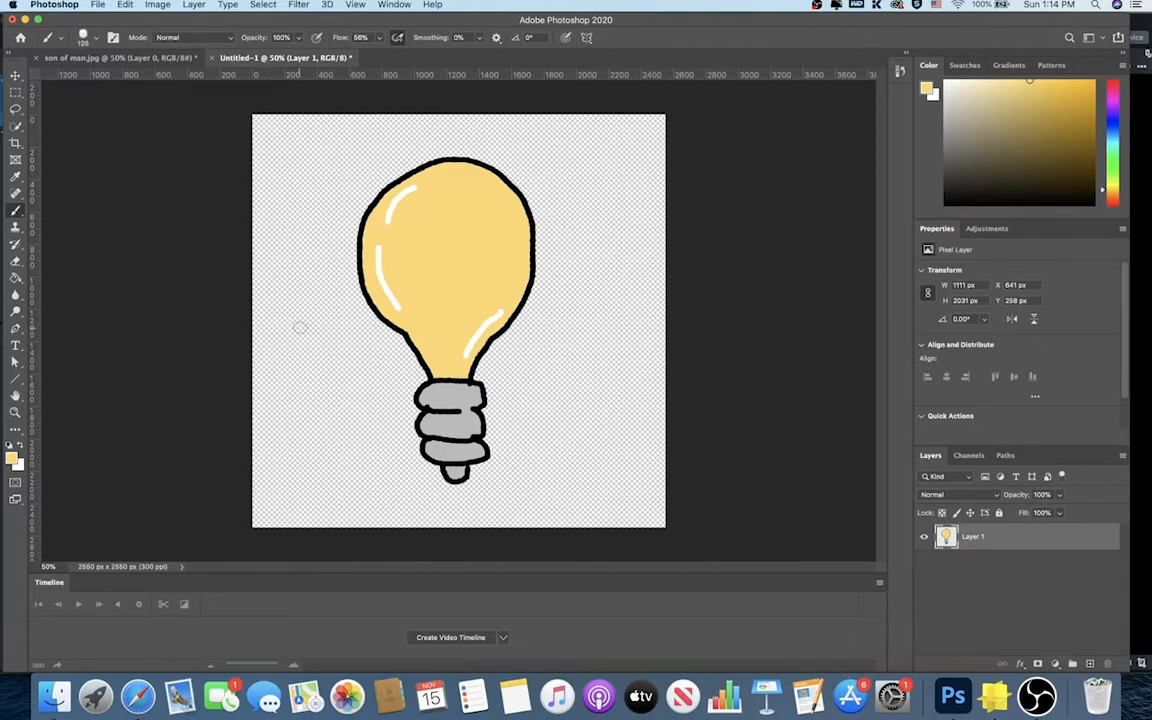
drag(364, 341, 336, 353)
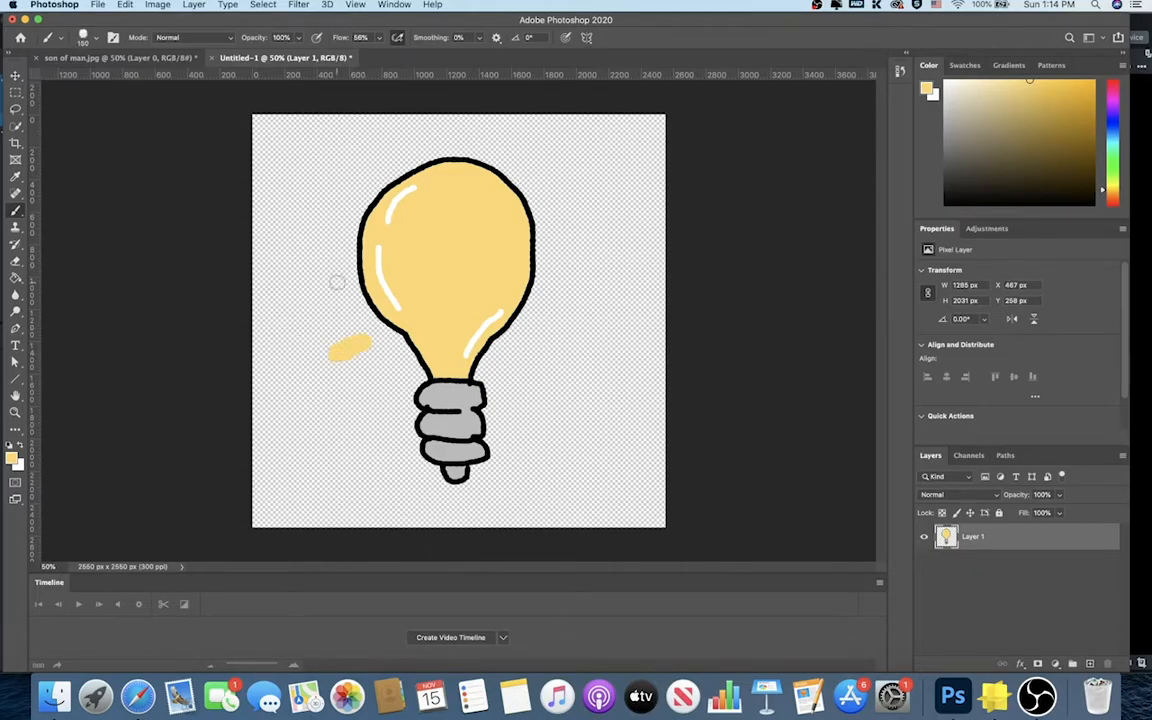
drag(306, 270, 296, 269)
drag(351, 181, 310, 153)
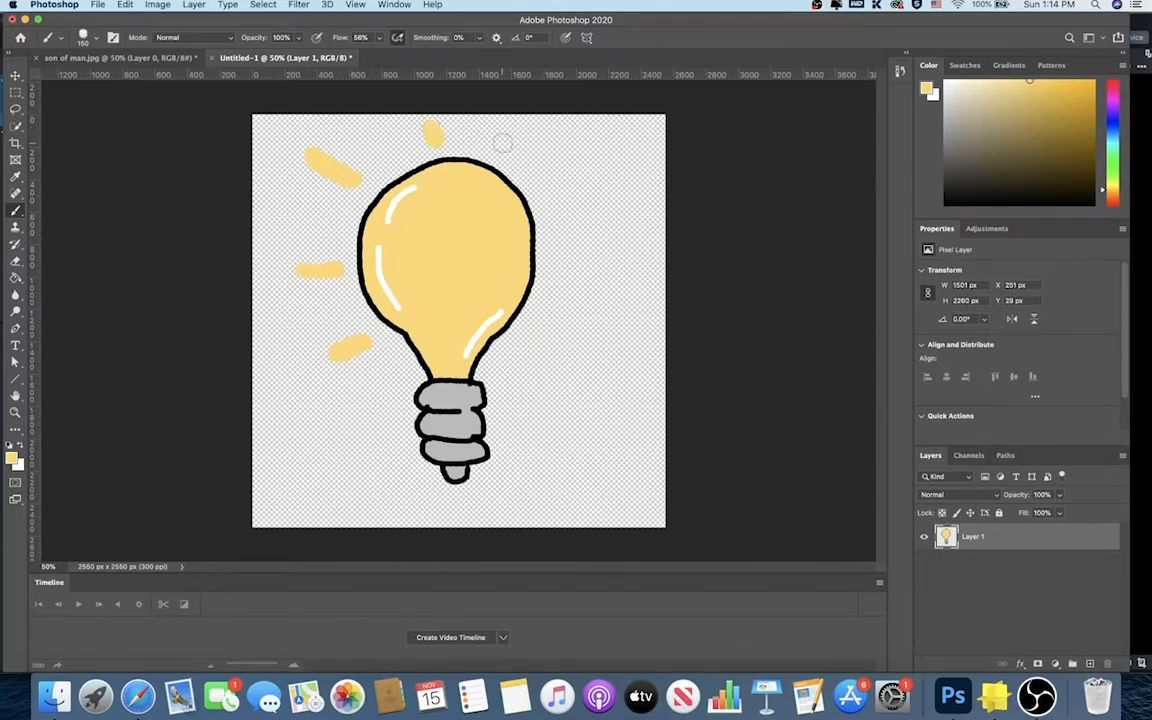
drag(507, 150, 526, 135)
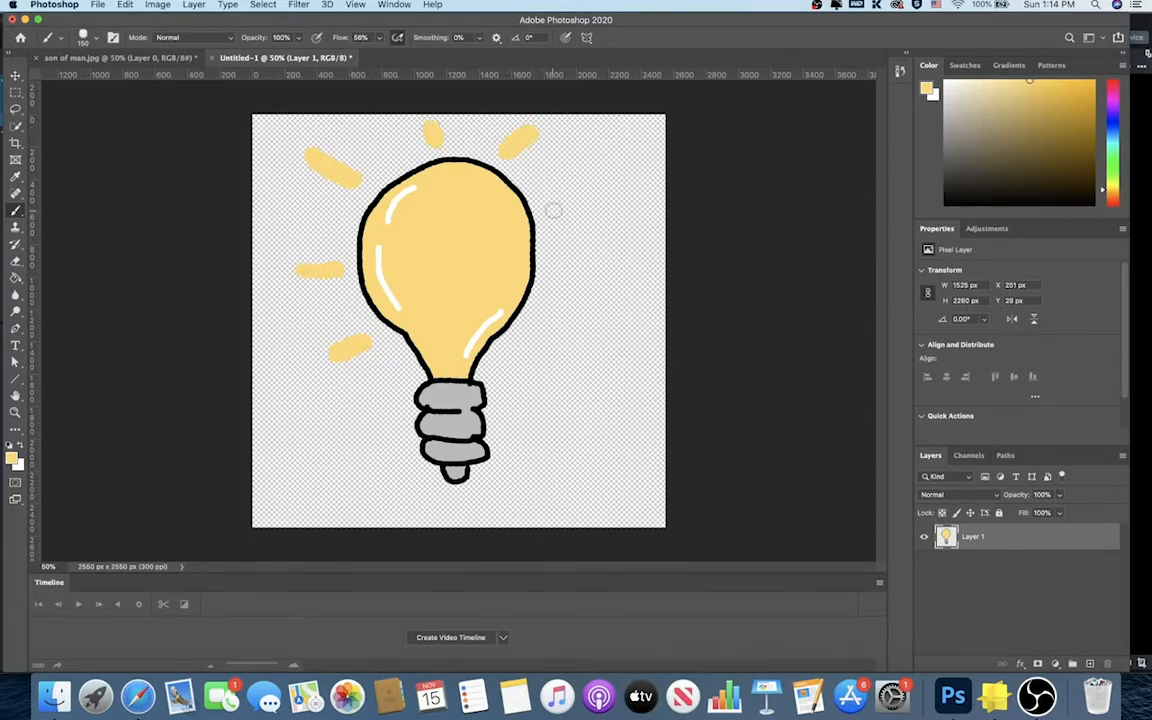
drag(553, 222, 585, 211)
drag(545, 305, 574, 330)
drag(512, 355, 544, 377)
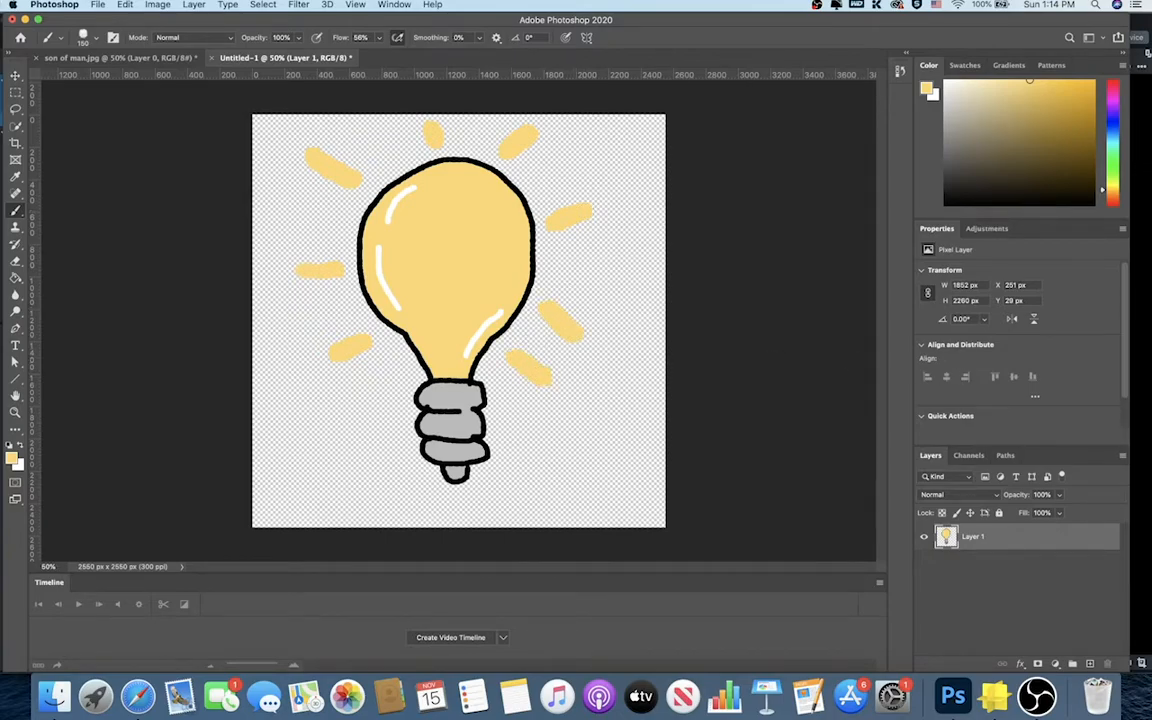
Step: Select the whole bulb drawing, move it to the middle of the canvas at about X 298 px, Y 164 px, and deselect it
click(15, 92)
drag(283, 107, 677, 517)
click(15, 75)
drag(470, 260, 479, 282)
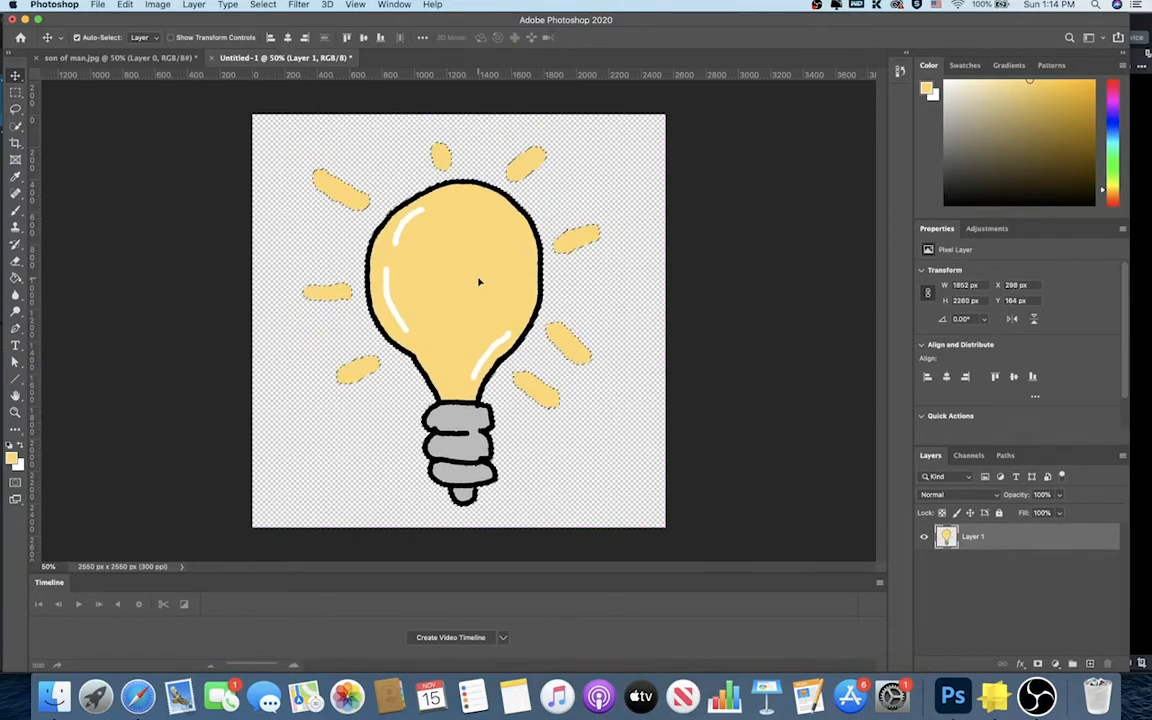
click(733, 321)
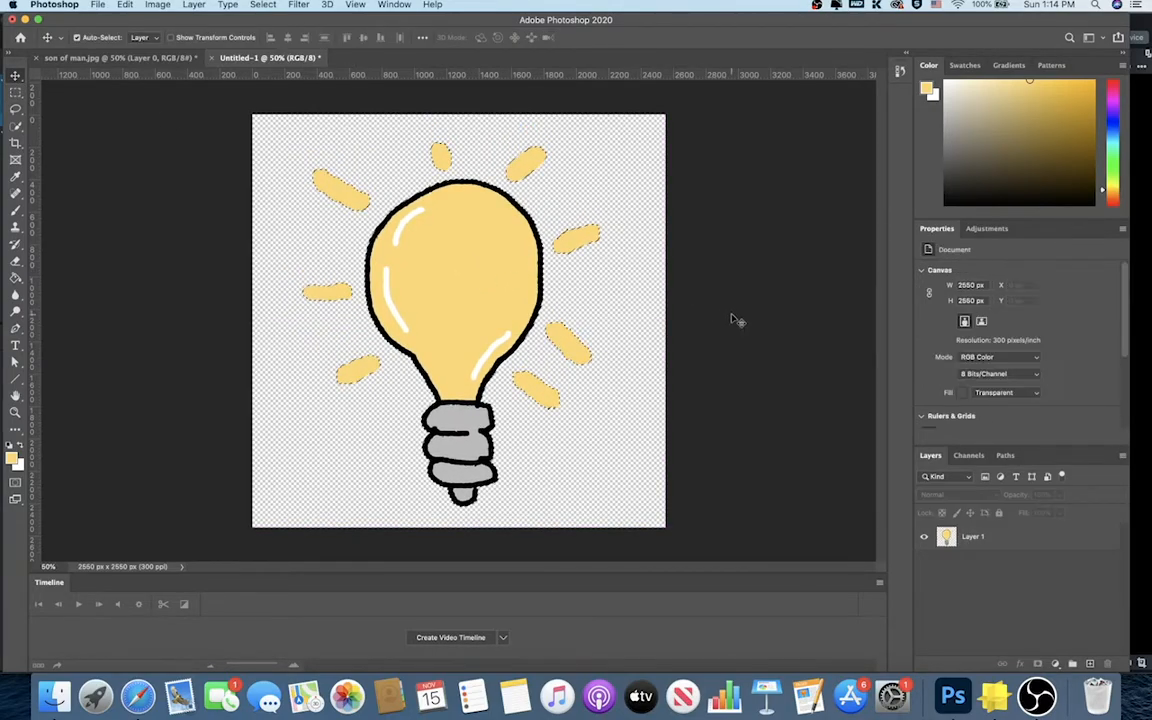
click(347, 197)
click(15, 91)
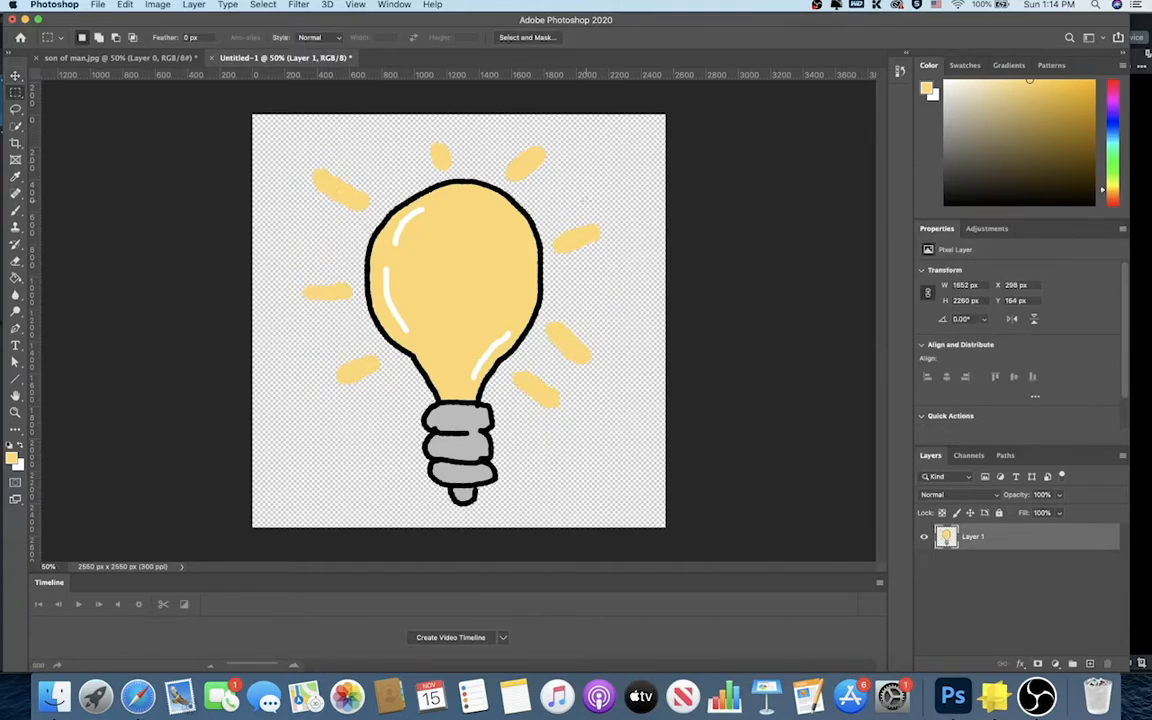
Step: Save the drawing as a PNG named bulb in the Templates & Documents folder, with the large file size option
click(95, 5)
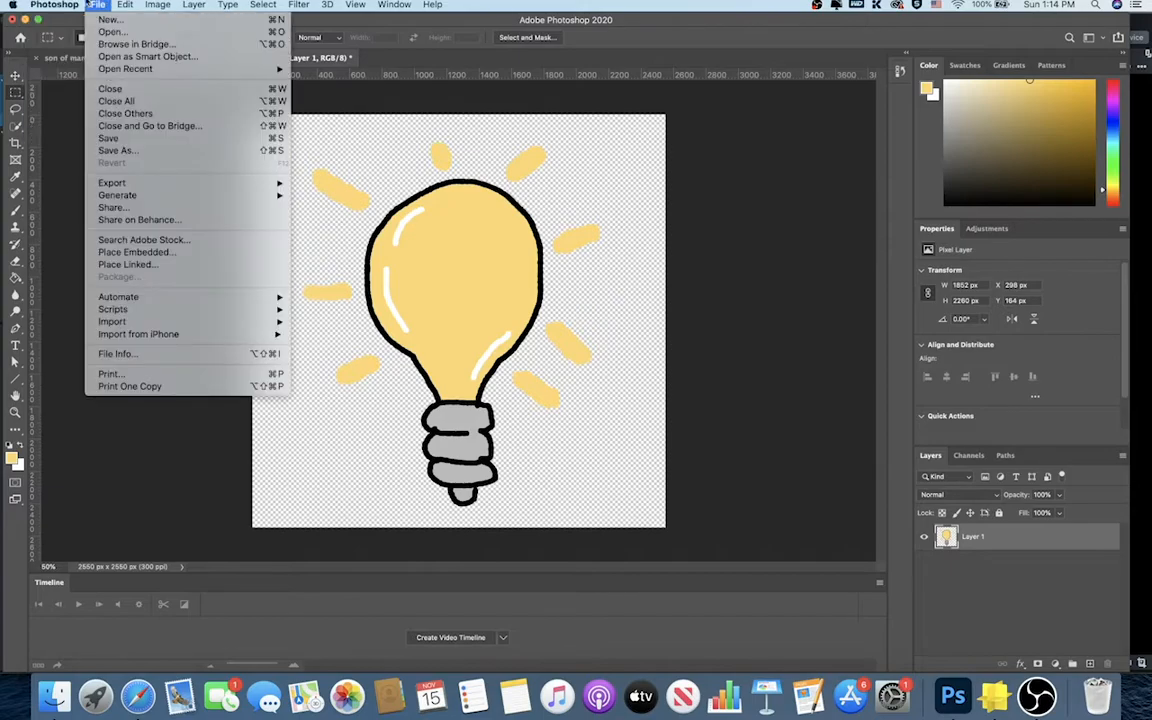
click(125, 152)
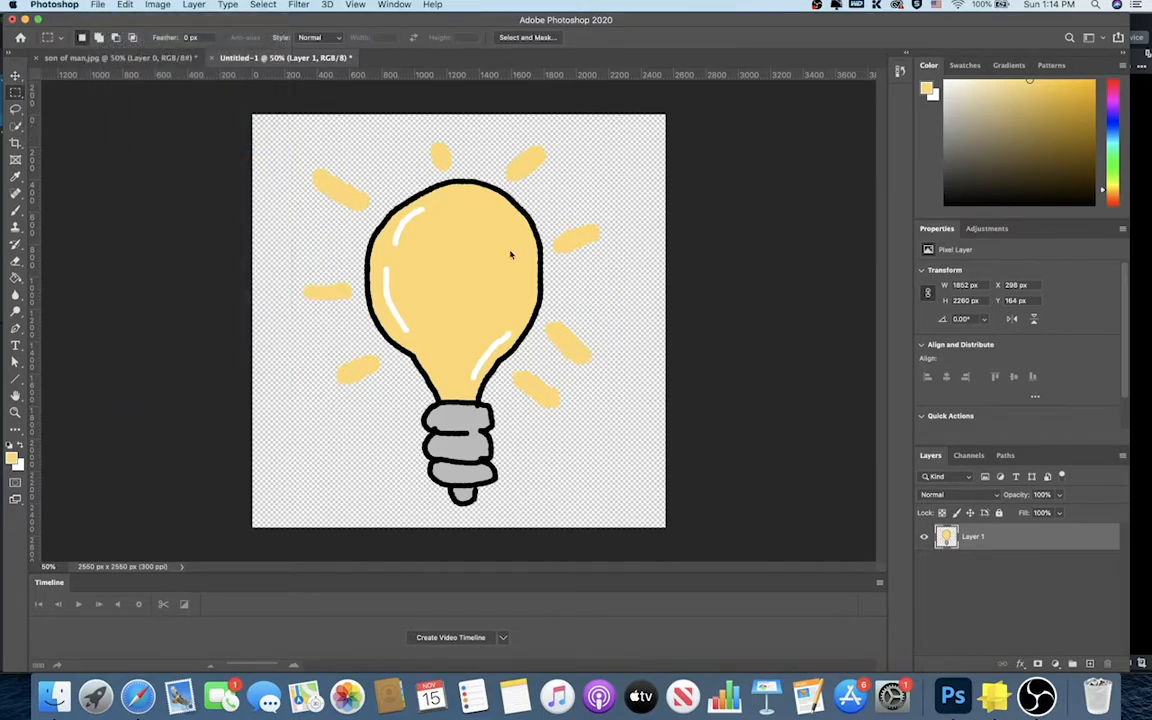
text(bulb)
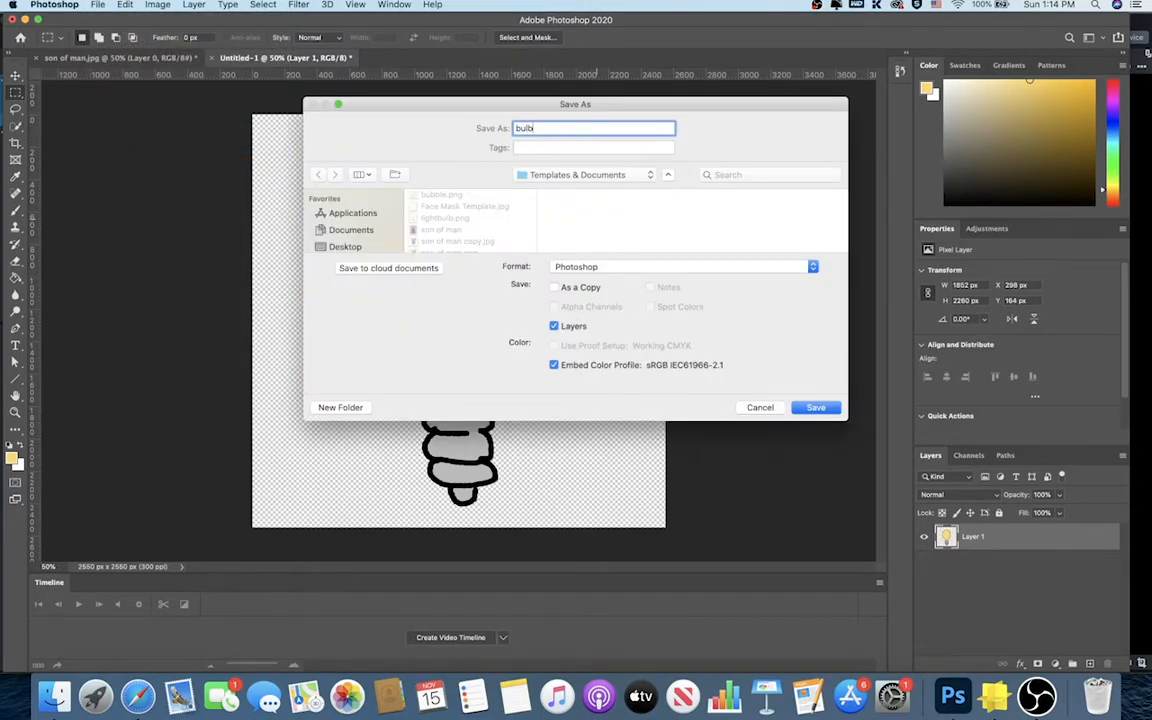
click(590, 267)
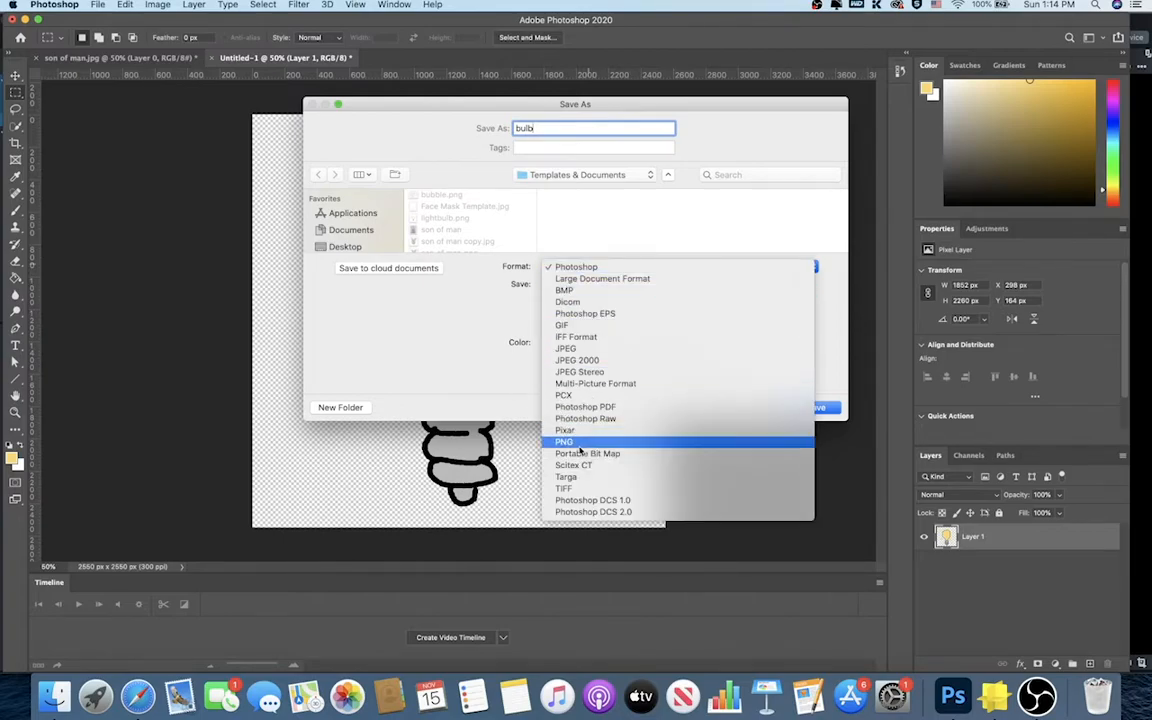
click(578, 449)
key(Return)
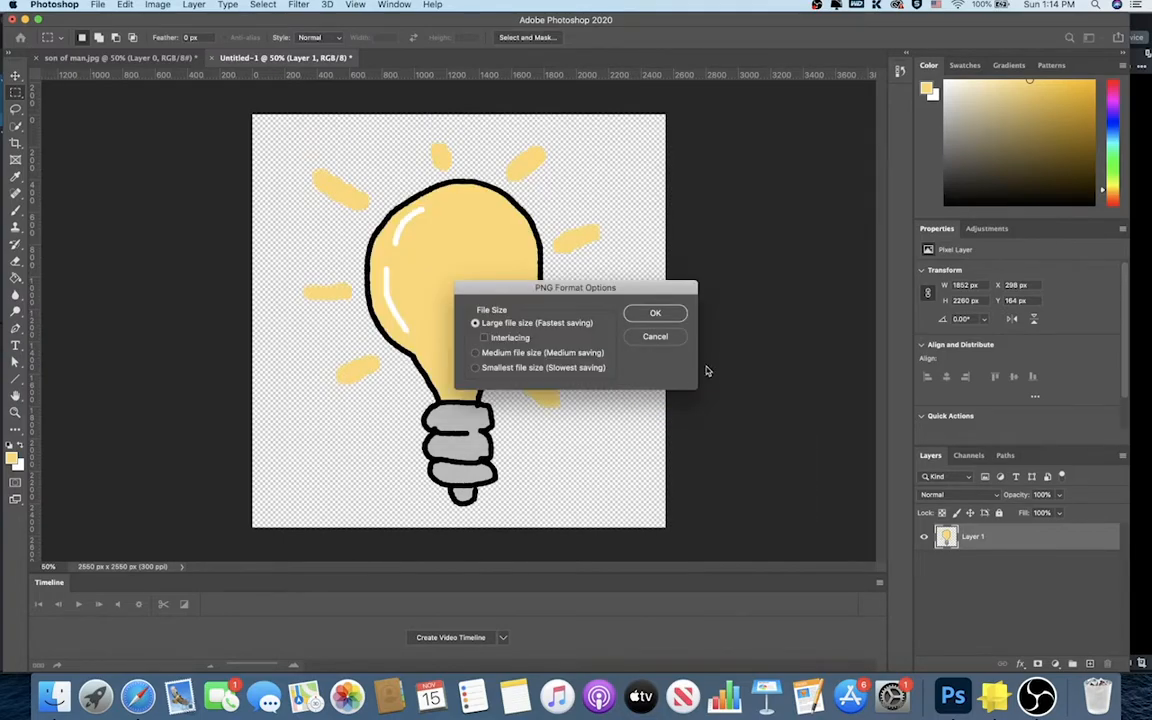
click(652, 313)
Step: Switch to Lens Studio, import bulb.png from Templates & Documents, and assign it as the texture of Image 1
click(995, 690)
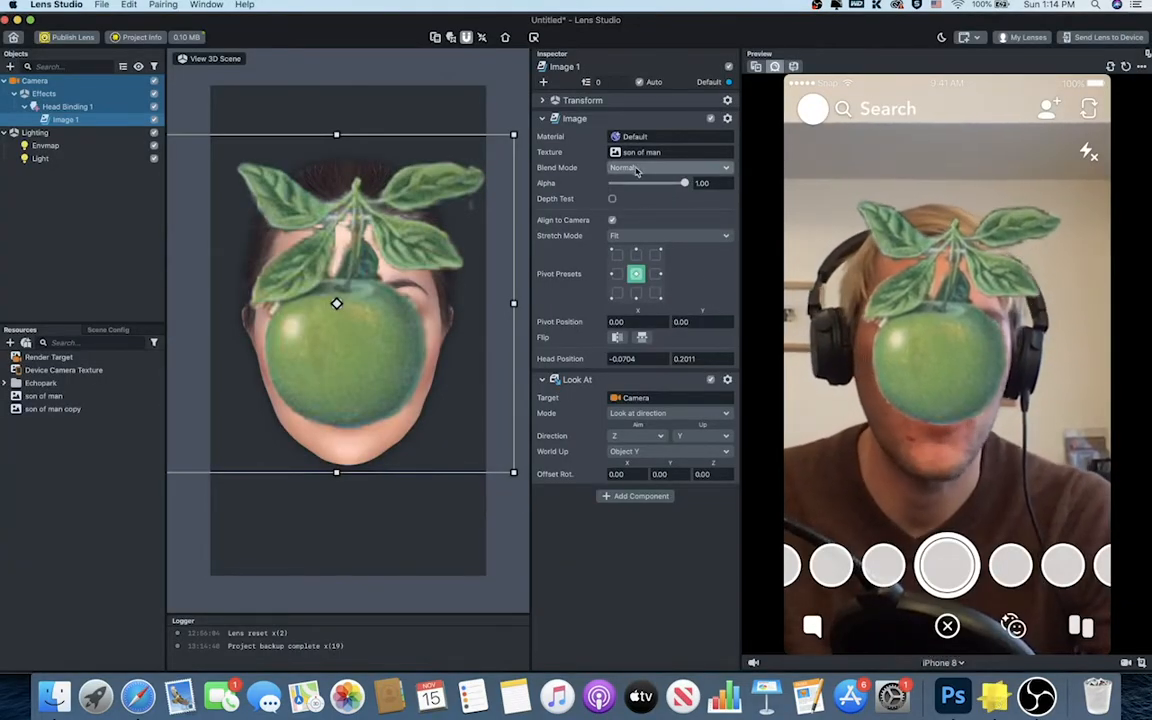
click(638, 153)
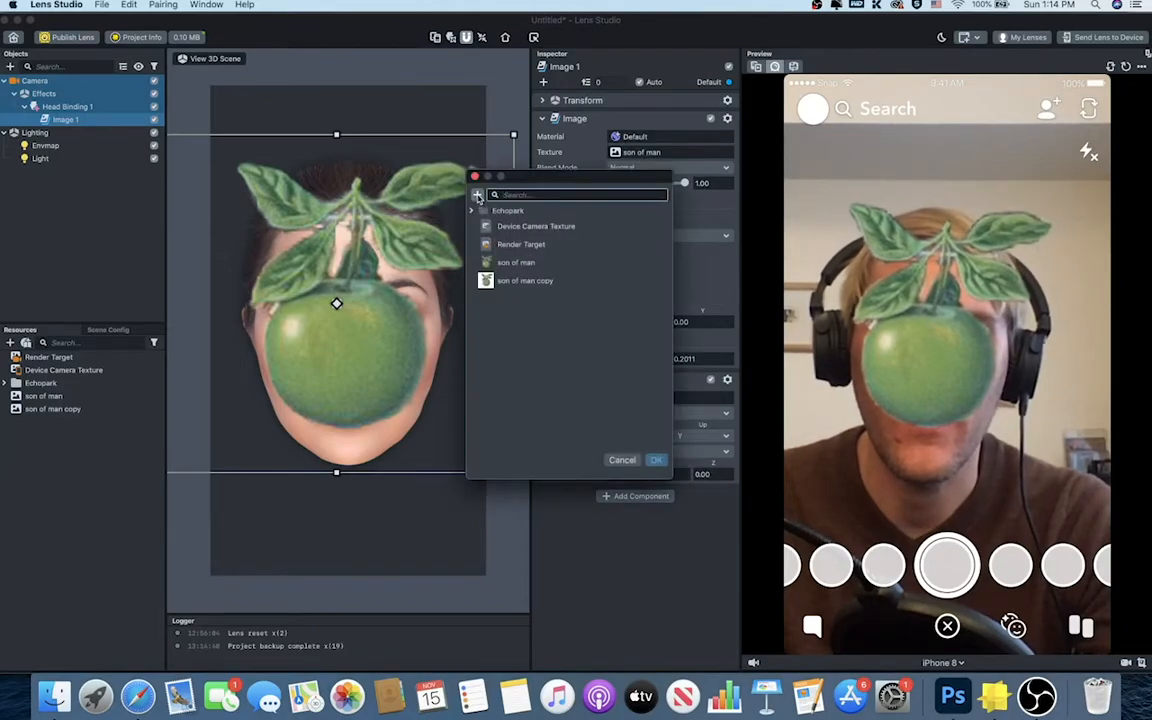
click(477, 194)
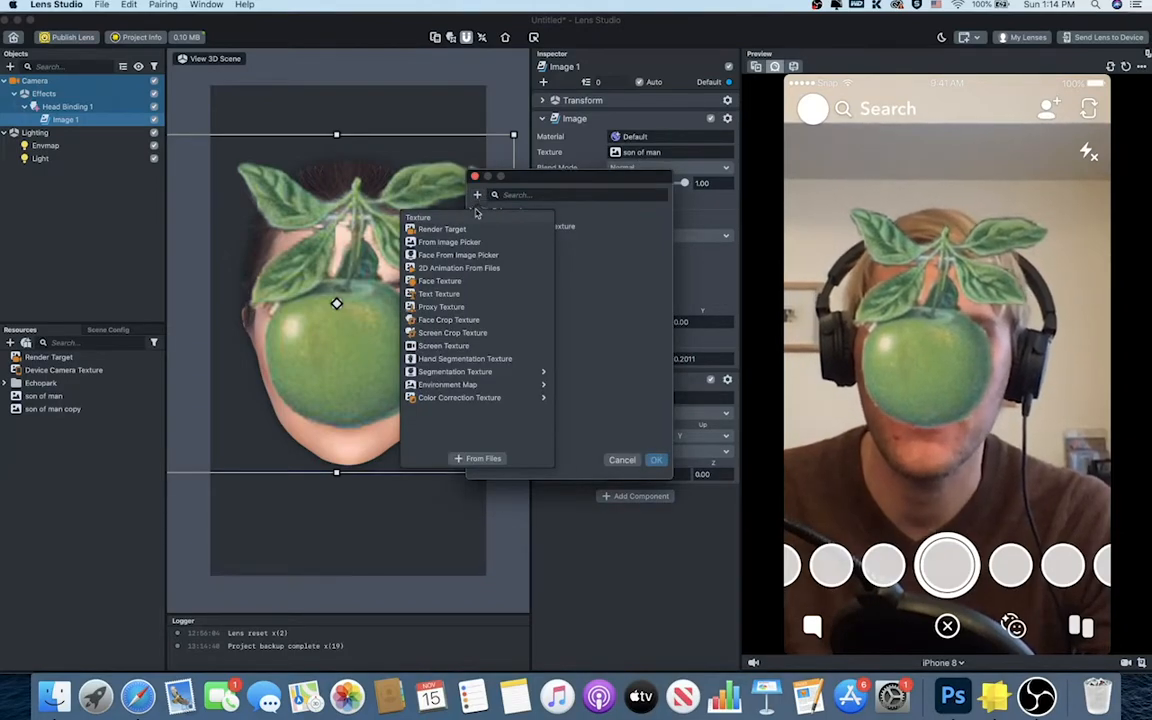
click(479, 459)
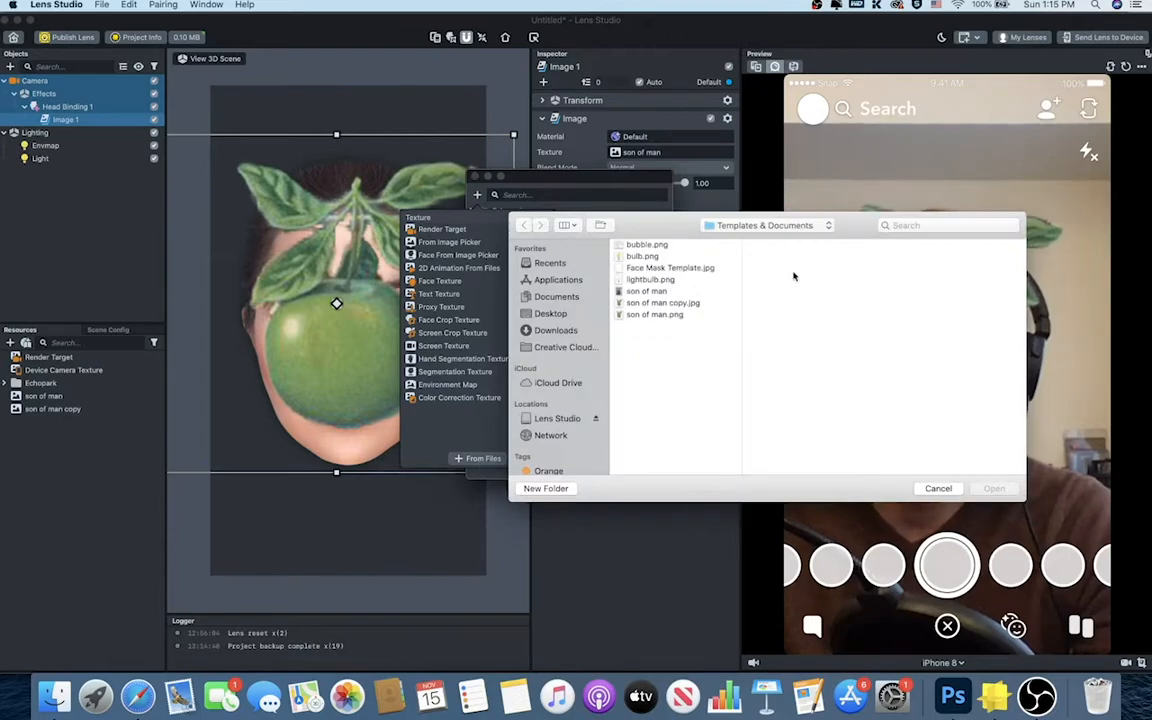
click(645, 257)
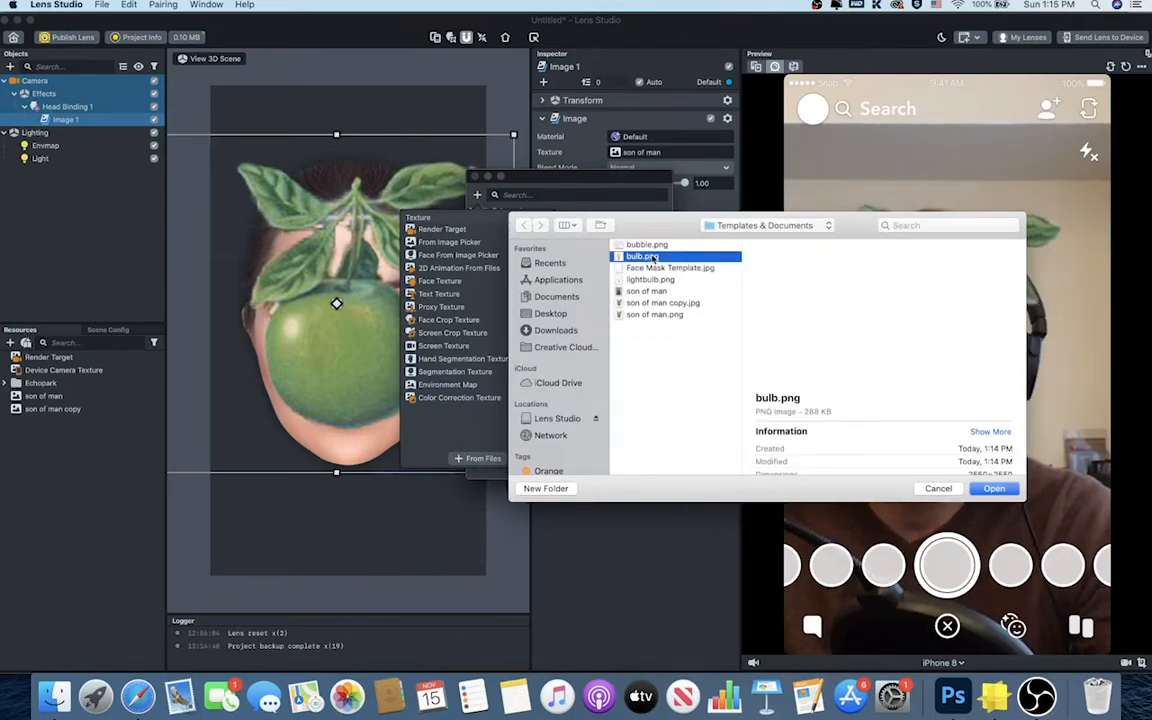
double_click(652, 259)
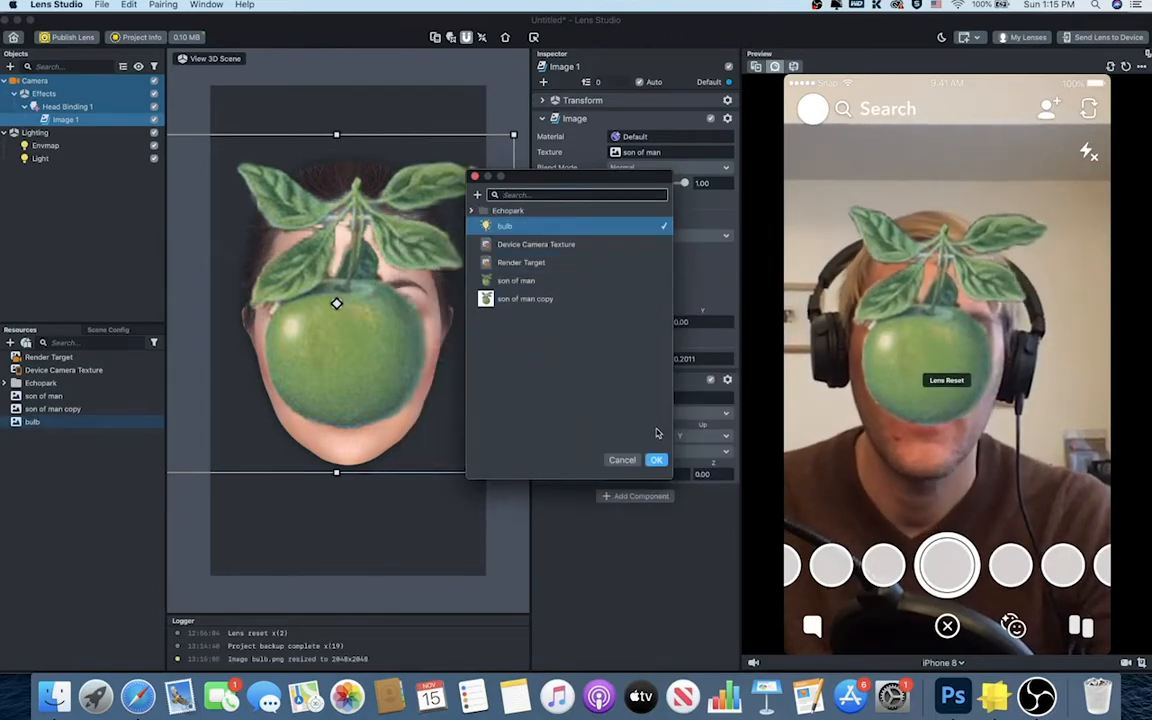
click(658, 462)
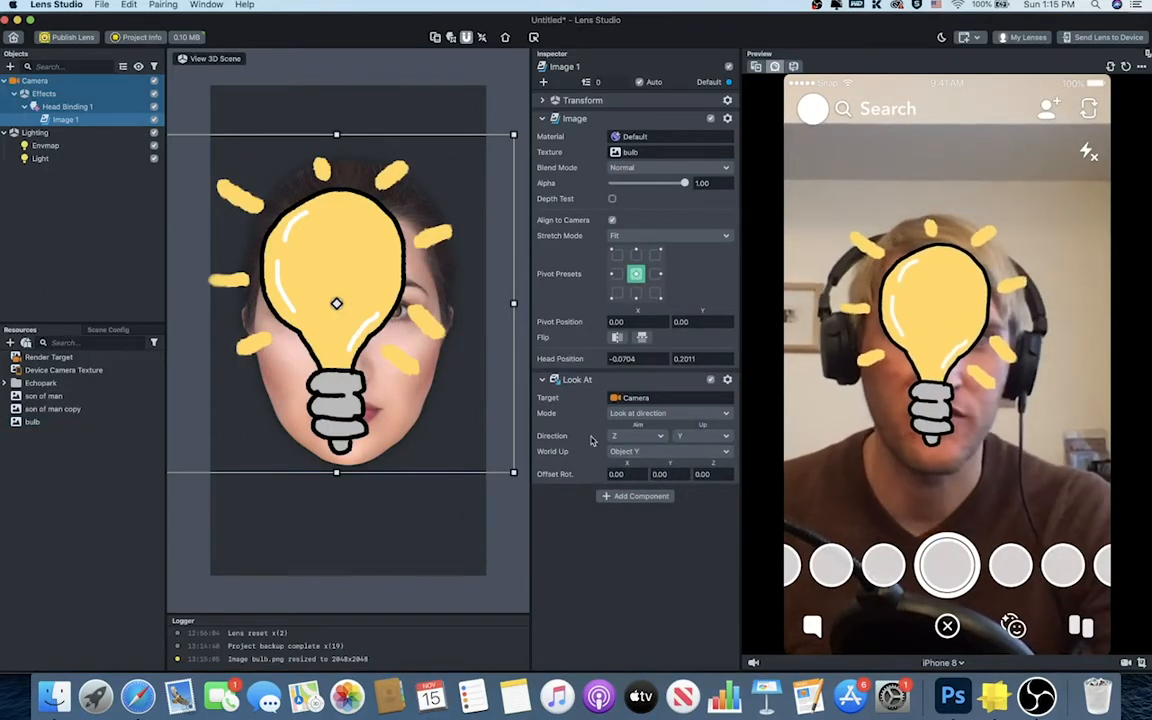
Step: Move the bulb image above the template face's head, to a head position of about -0.02, 2.37
drag(336, 400, 352, 124)
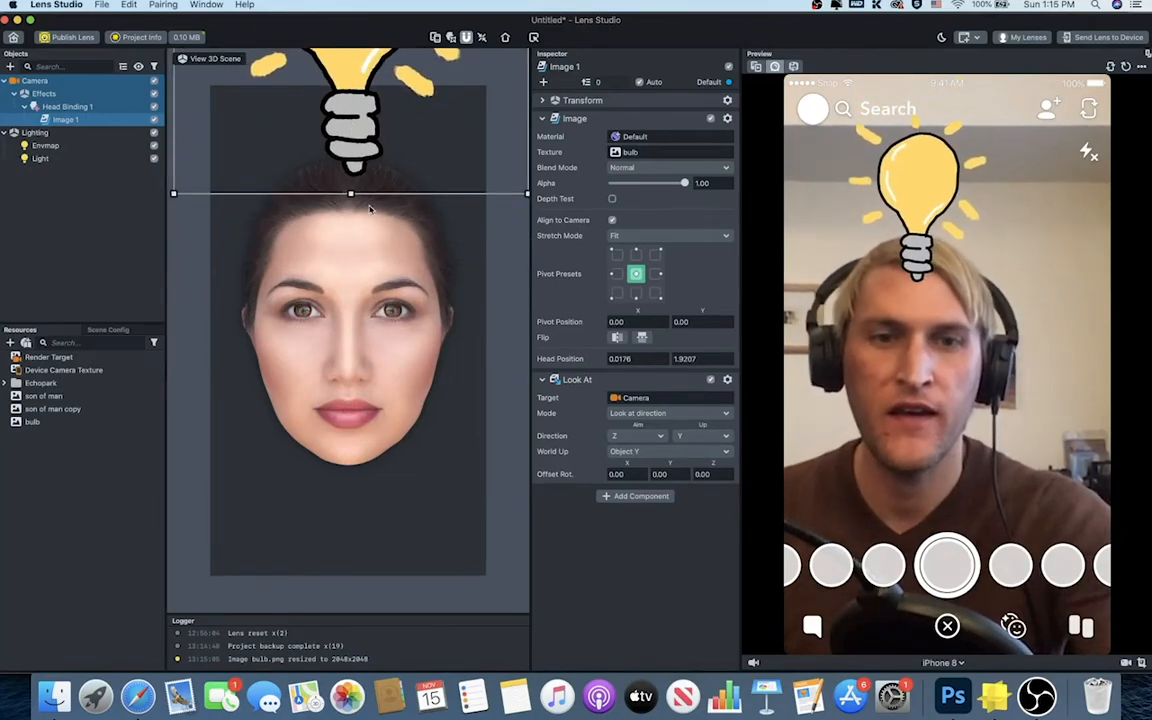
scroll(369, 208, down, 6)
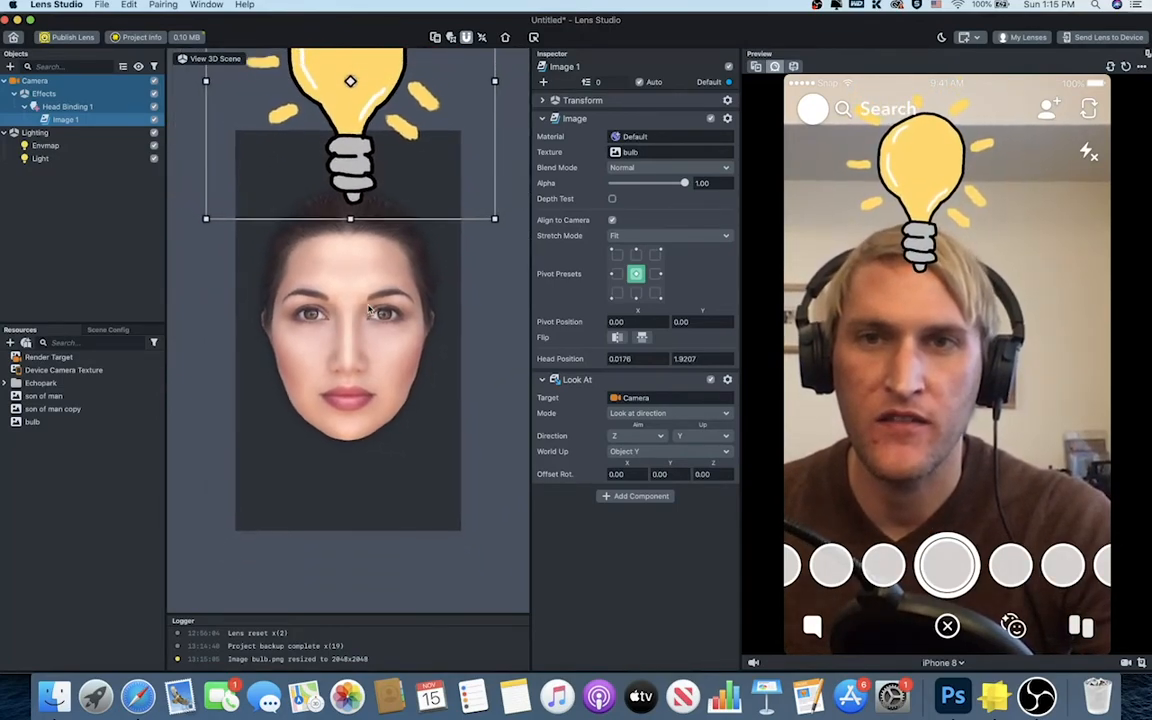
scroll(369, 311, down, 3)
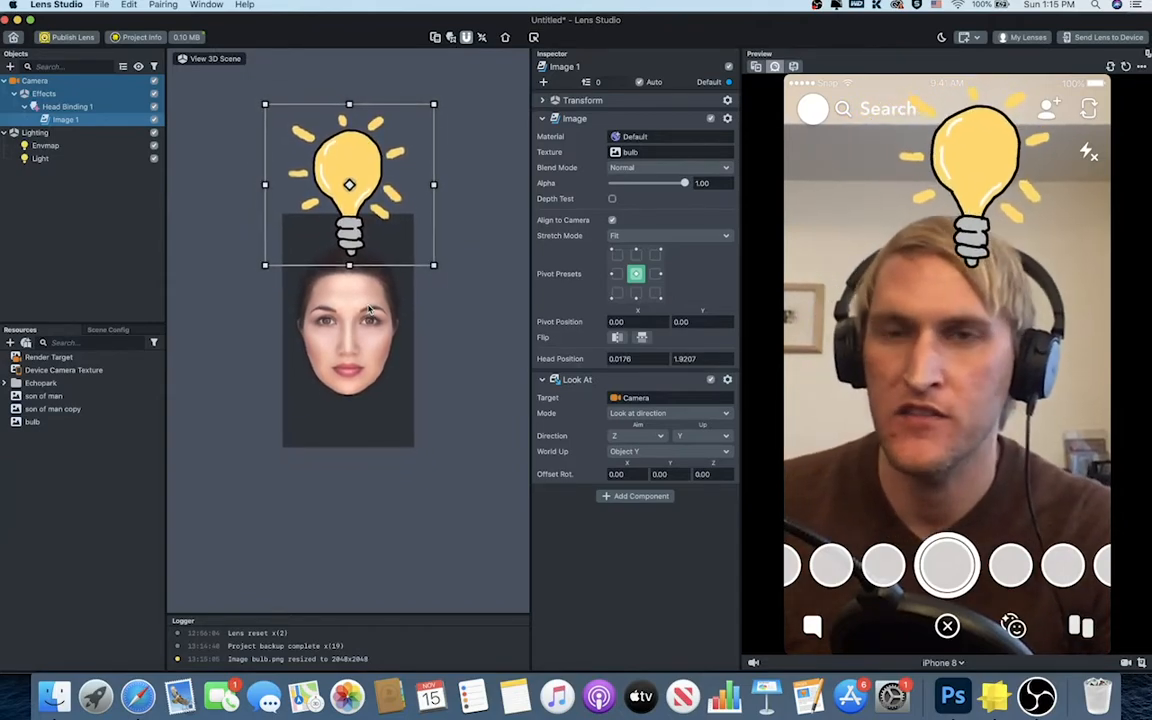
drag(361, 145, 358, 110)
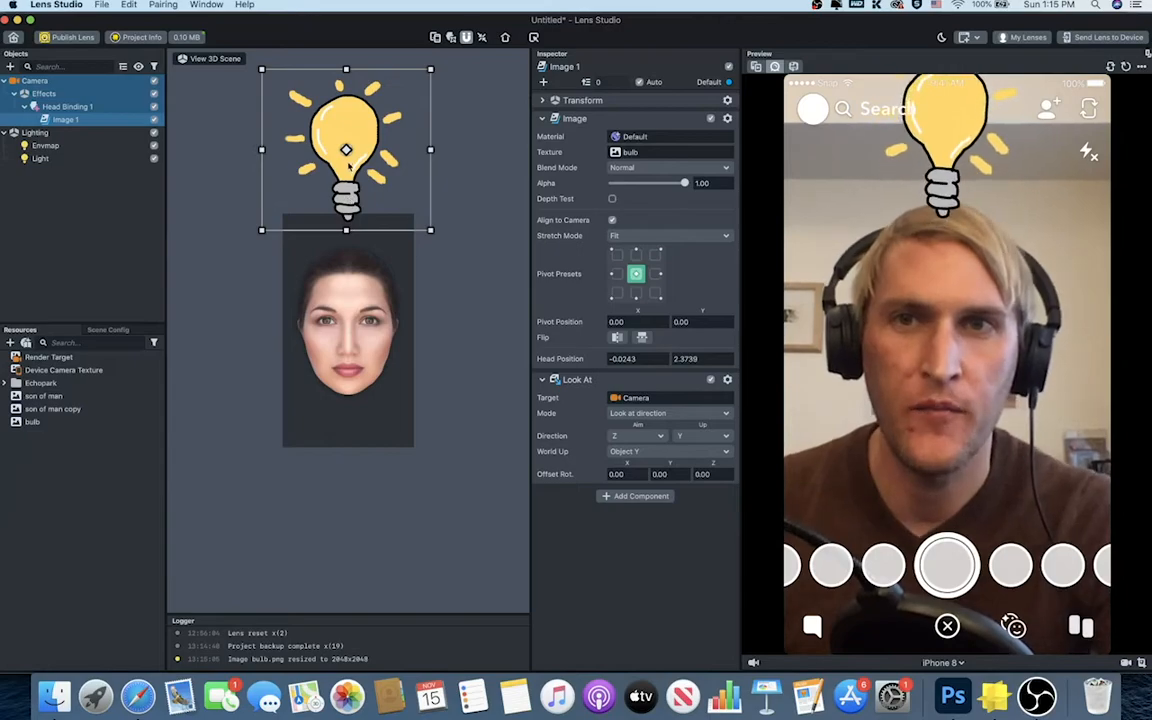
Step: Move the pivot of the bulb image down to the template face's forehead, at a pivot position of about 0.00, -1.43
drag(364, 158, 346, 291)
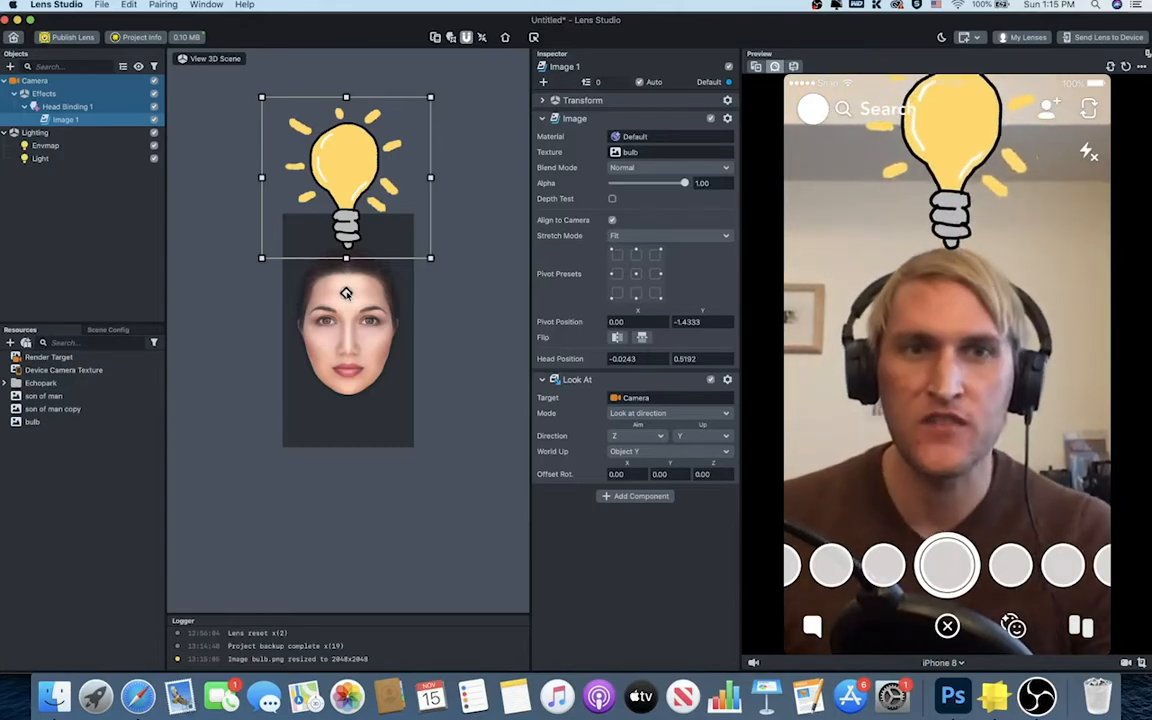
Step: Import bubble.png from Templates & Documents as Image 1's texture and move the image sideways to a head position of about -0.60, 0.56
click(640, 151)
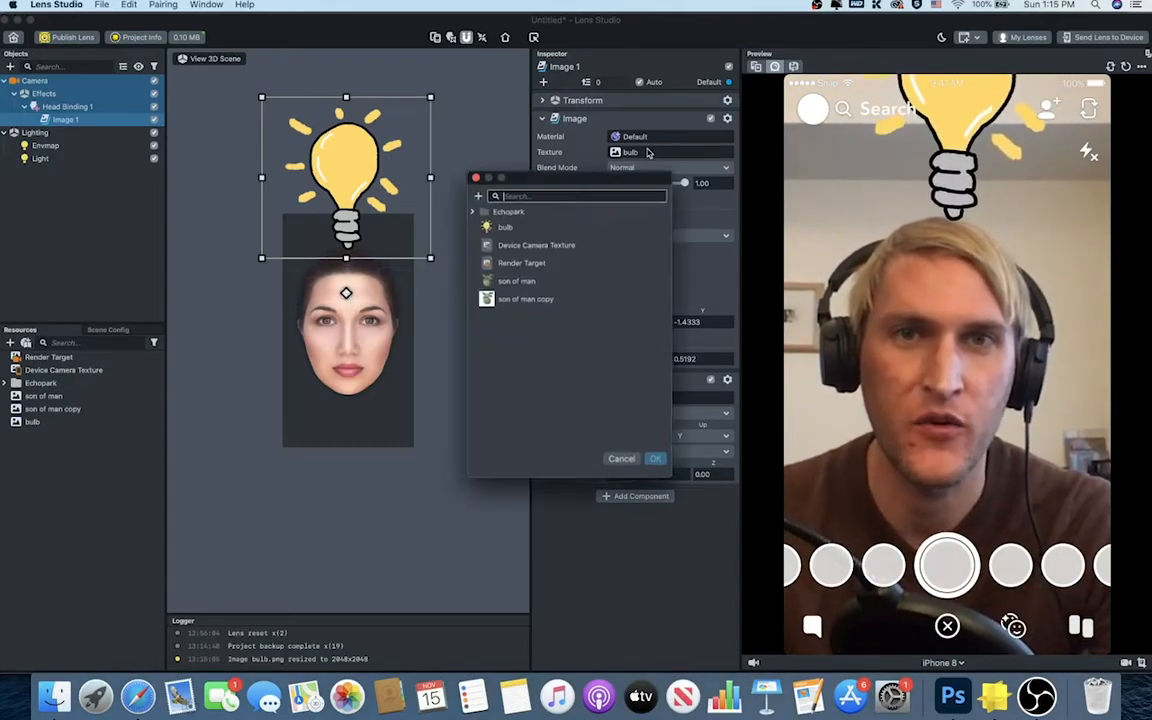
click(478, 196)
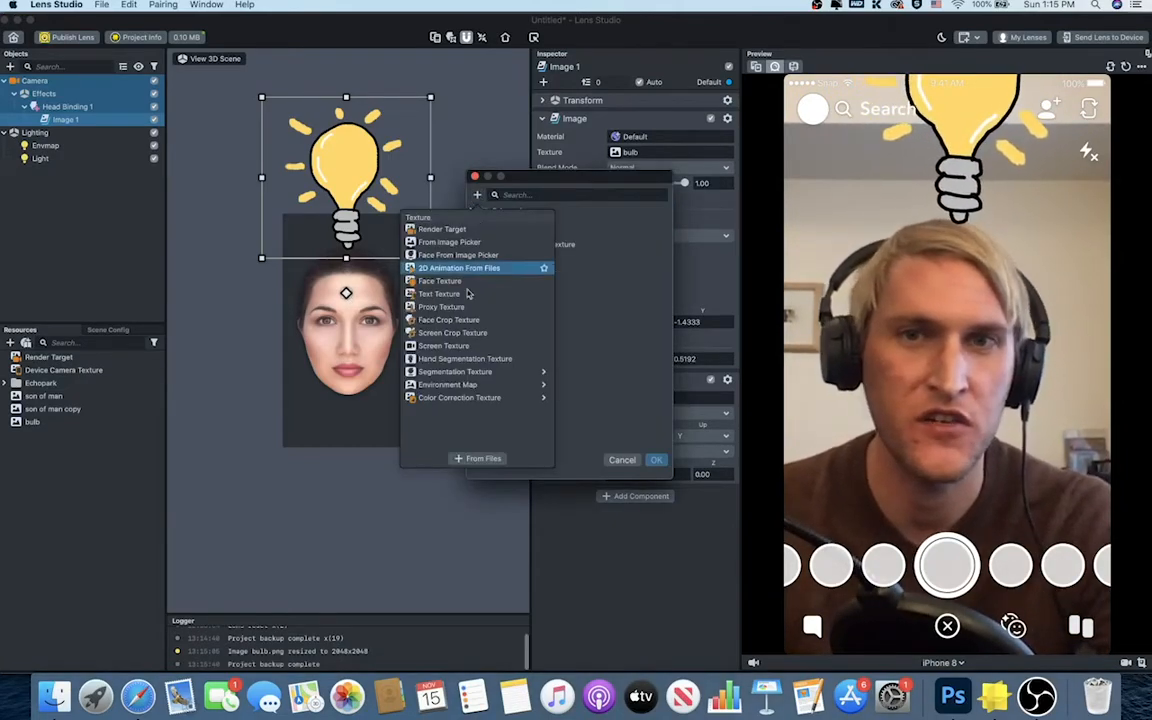
click(473, 459)
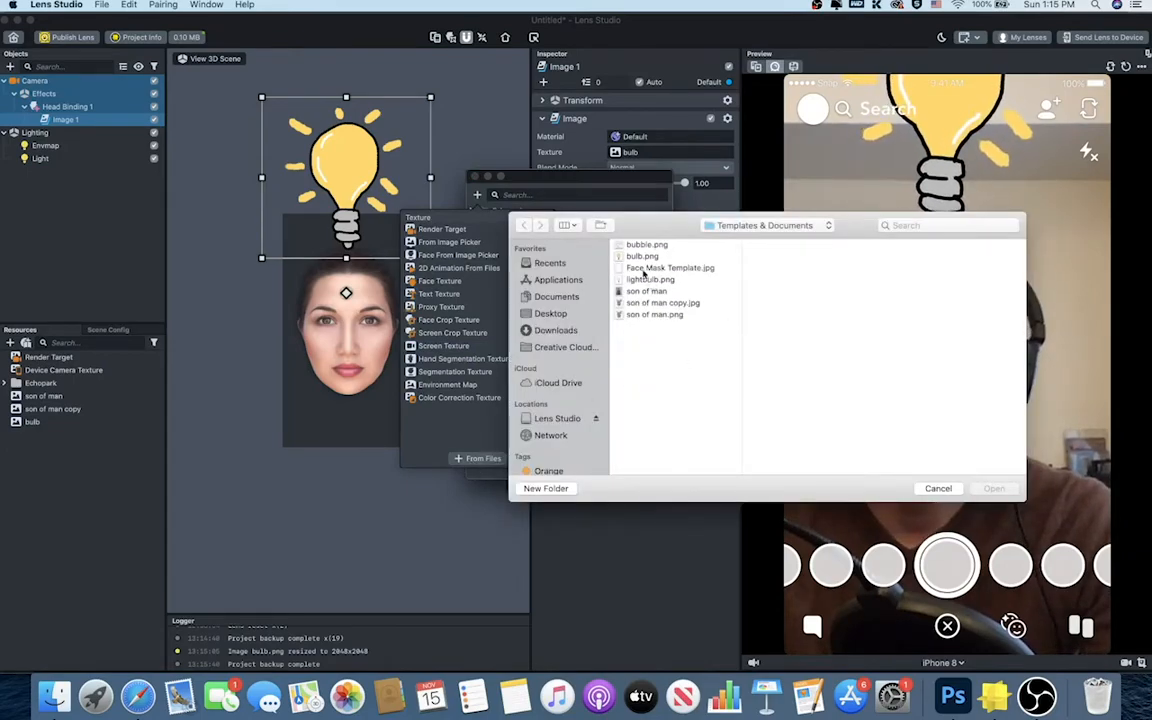
click(640, 245)
click(994, 488)
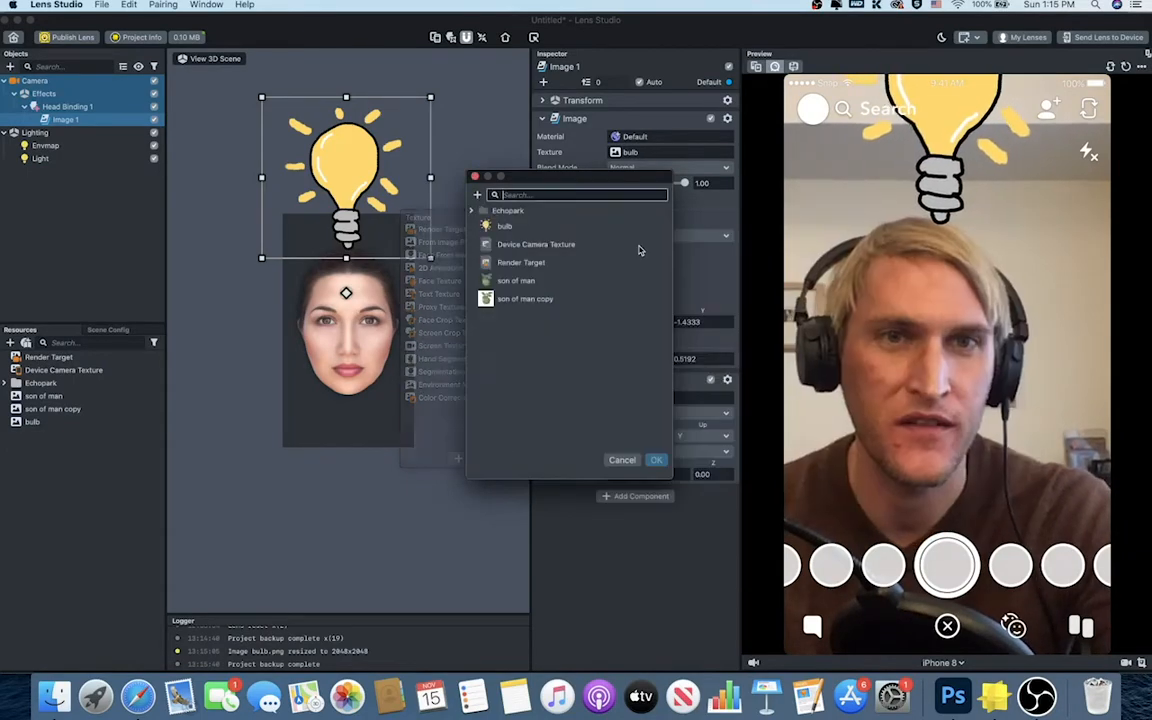
click(656, 460)
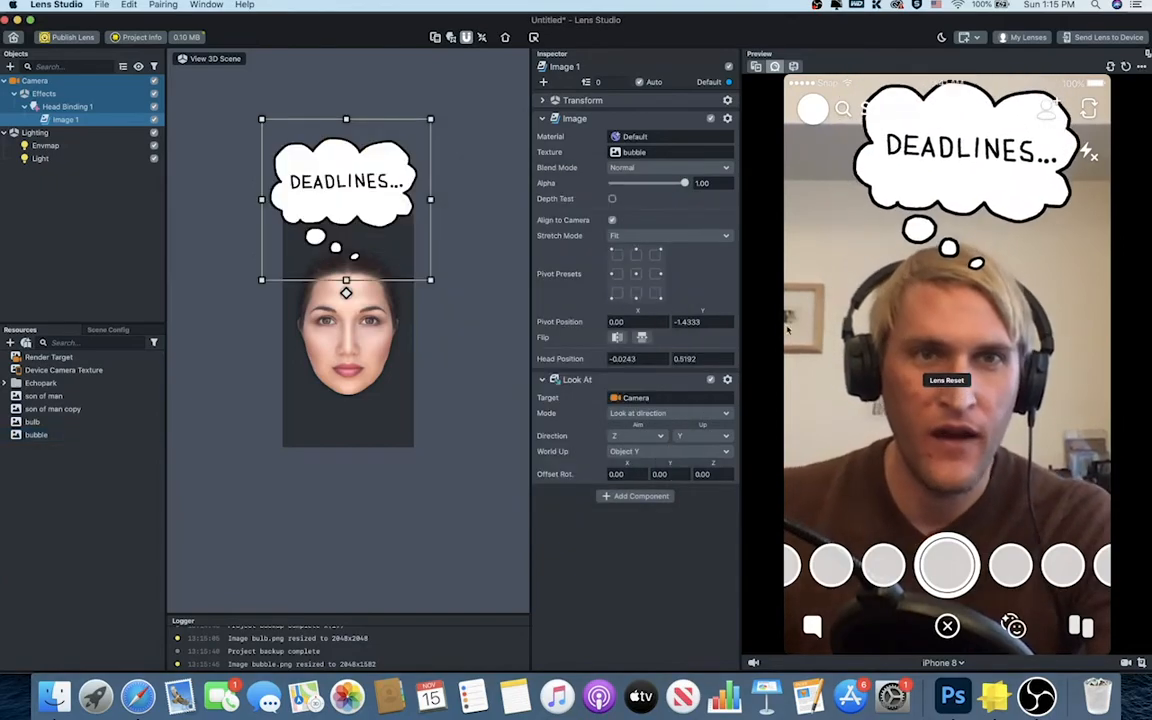
drag(394, 192, 349, 189)
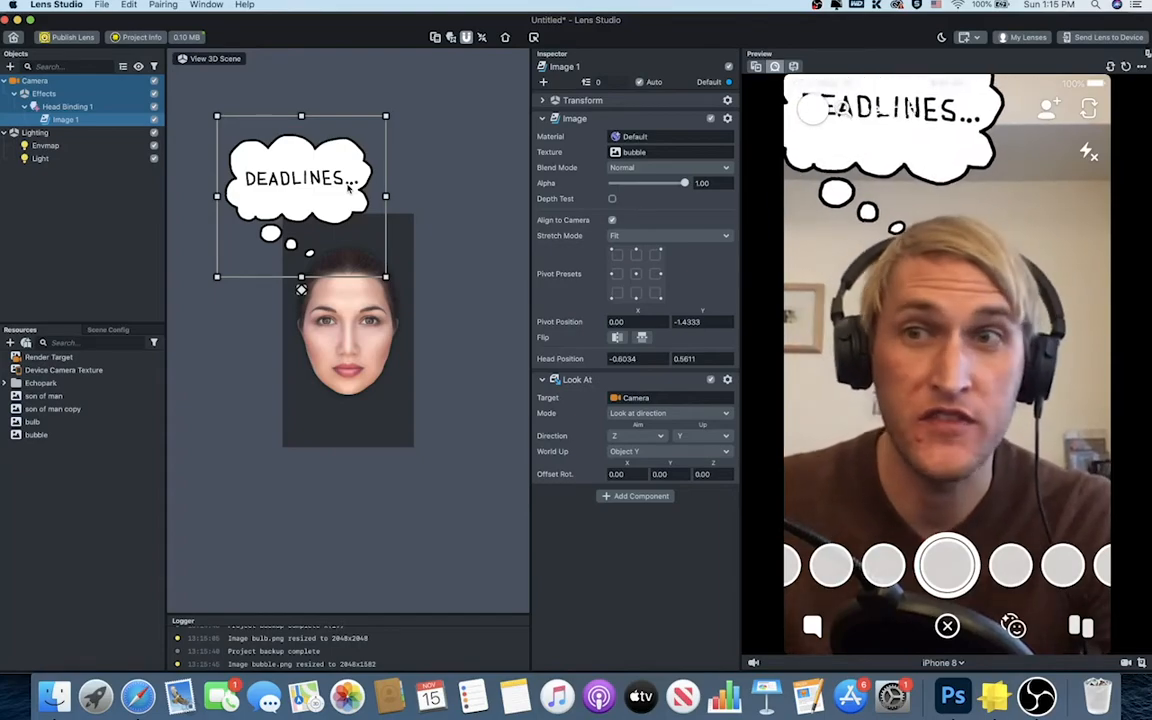
Step: Delete Image 1 from Head Binding 1
click(86, 224)
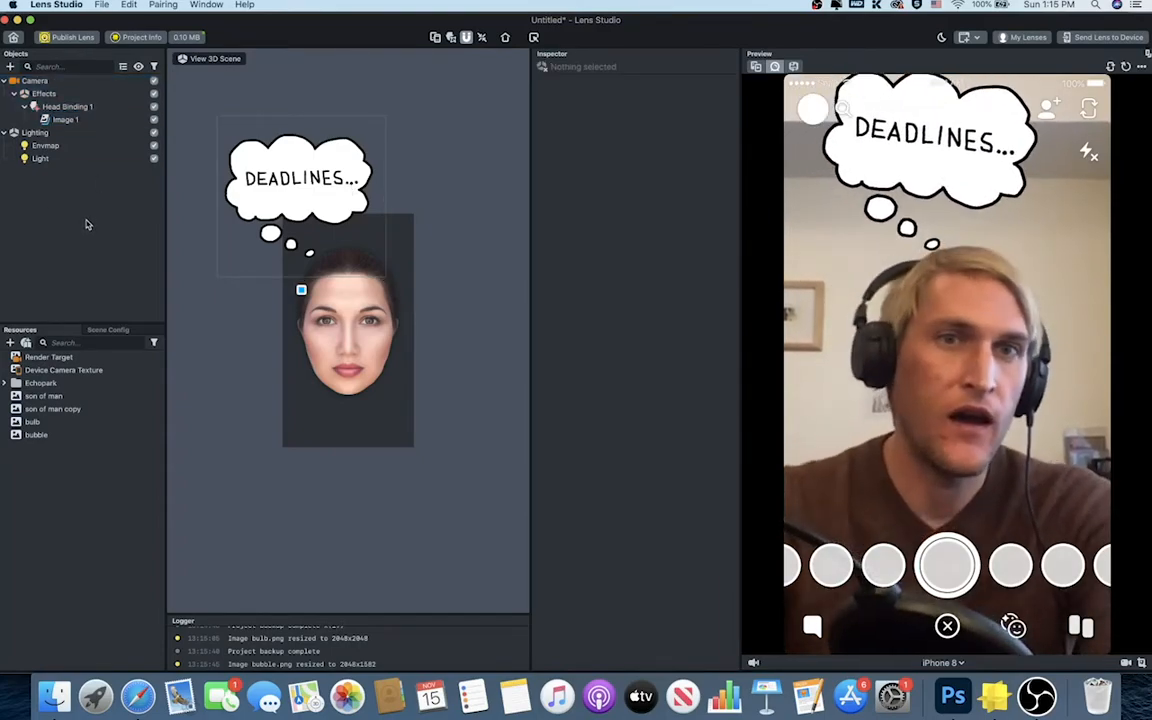
click(63, 121)
right_click(63, 121)
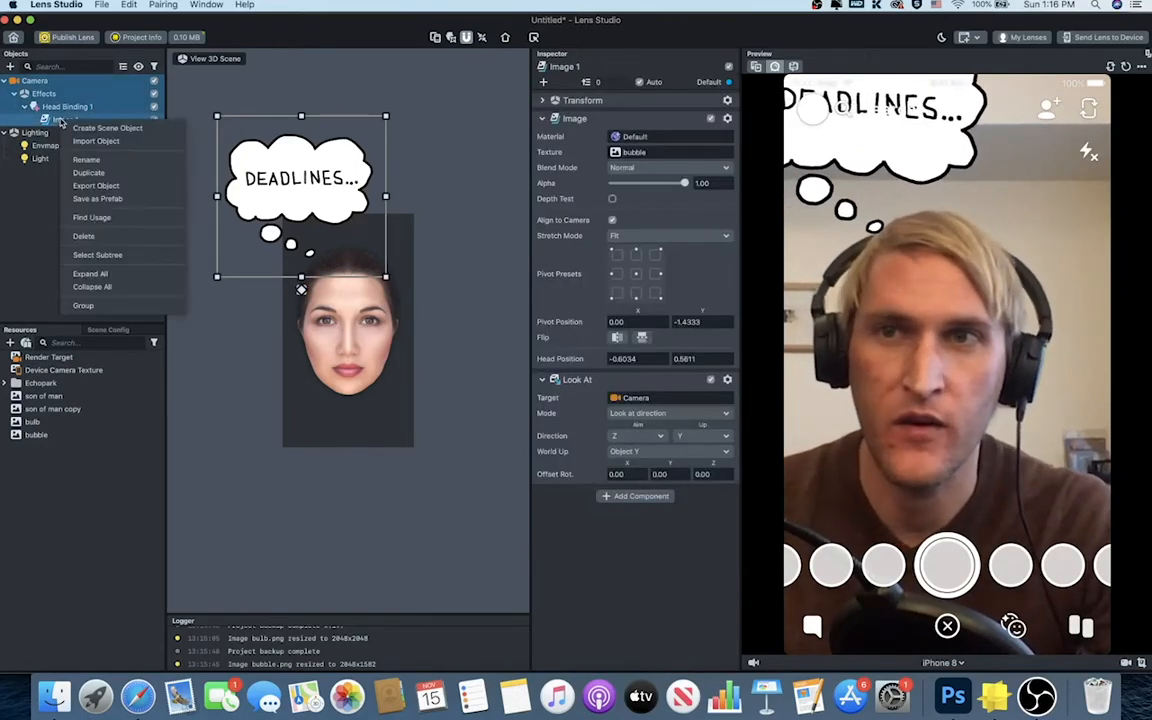
click(90, 216)
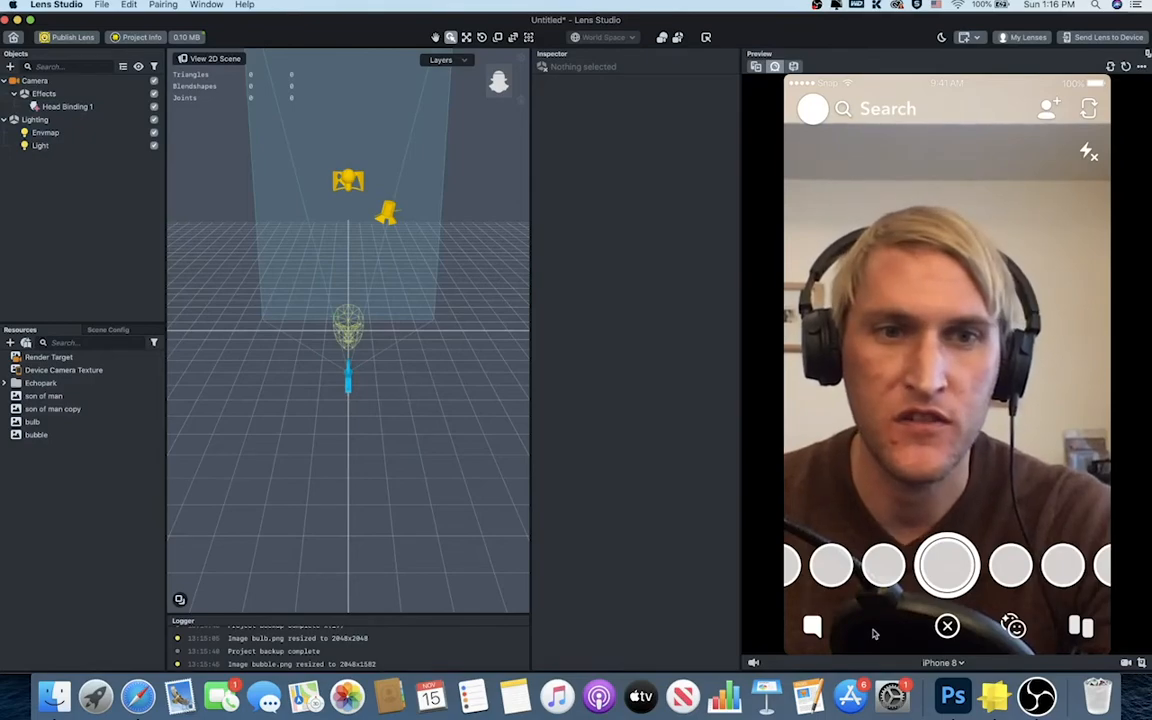
Step: Switch to Photoshop and close the bulb drawing and son of man.jpg without saving the changes
click(952, 697)
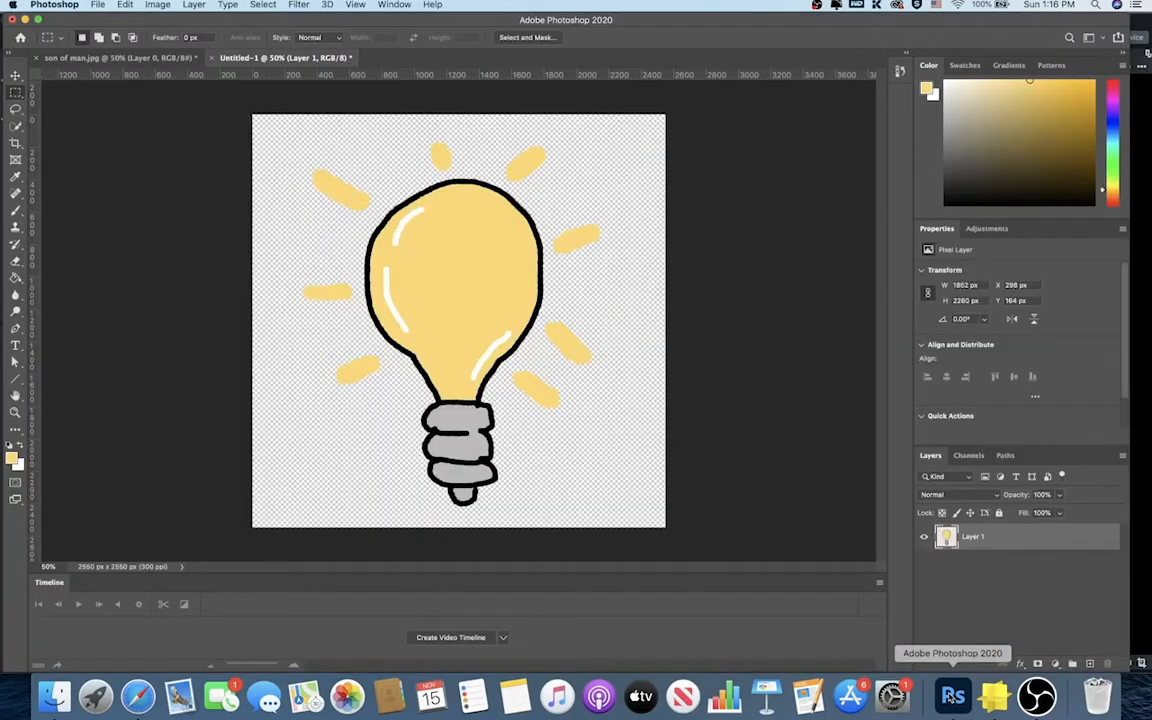
click(211, 57)
click(528, 232)
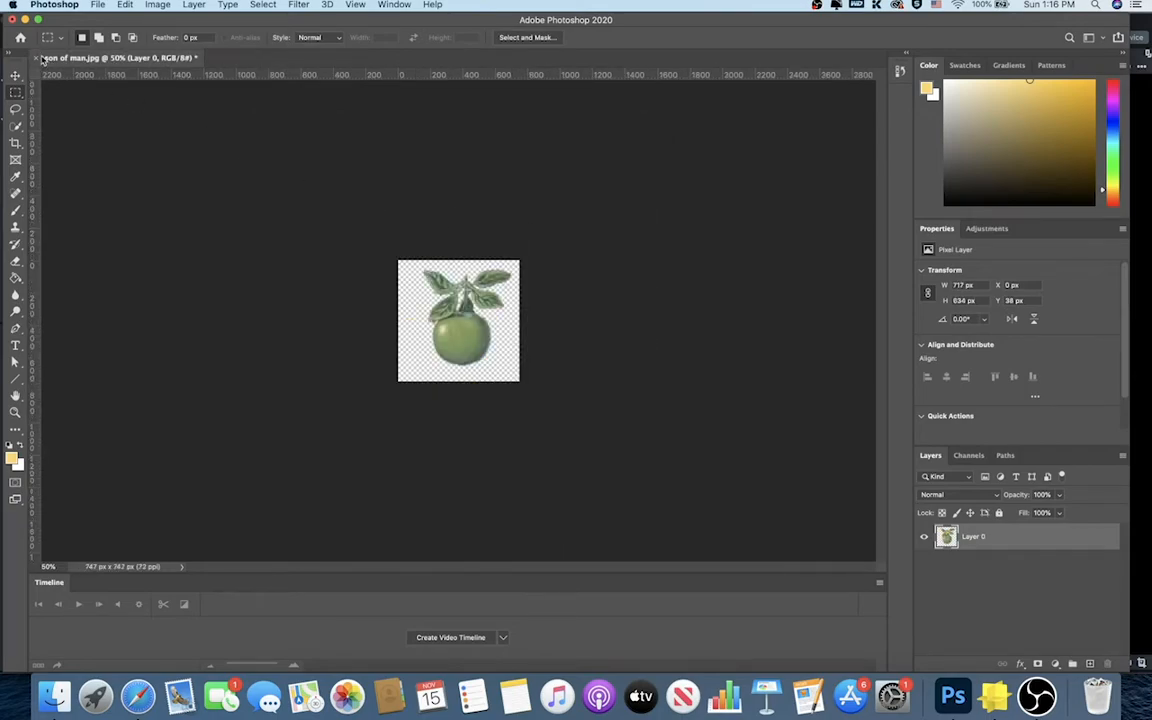
click(40, 58)
click(530, 232)
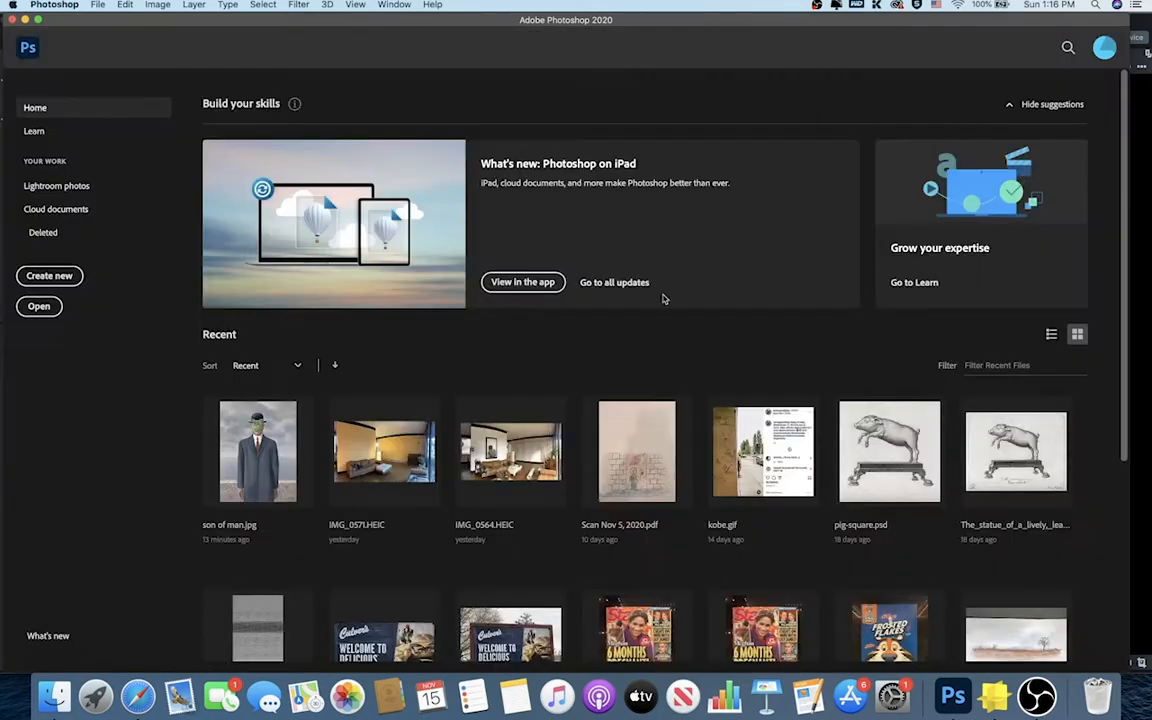
Step: Switch to Lens Studio and add a Face Mask object to the scene
key(super+Tab)
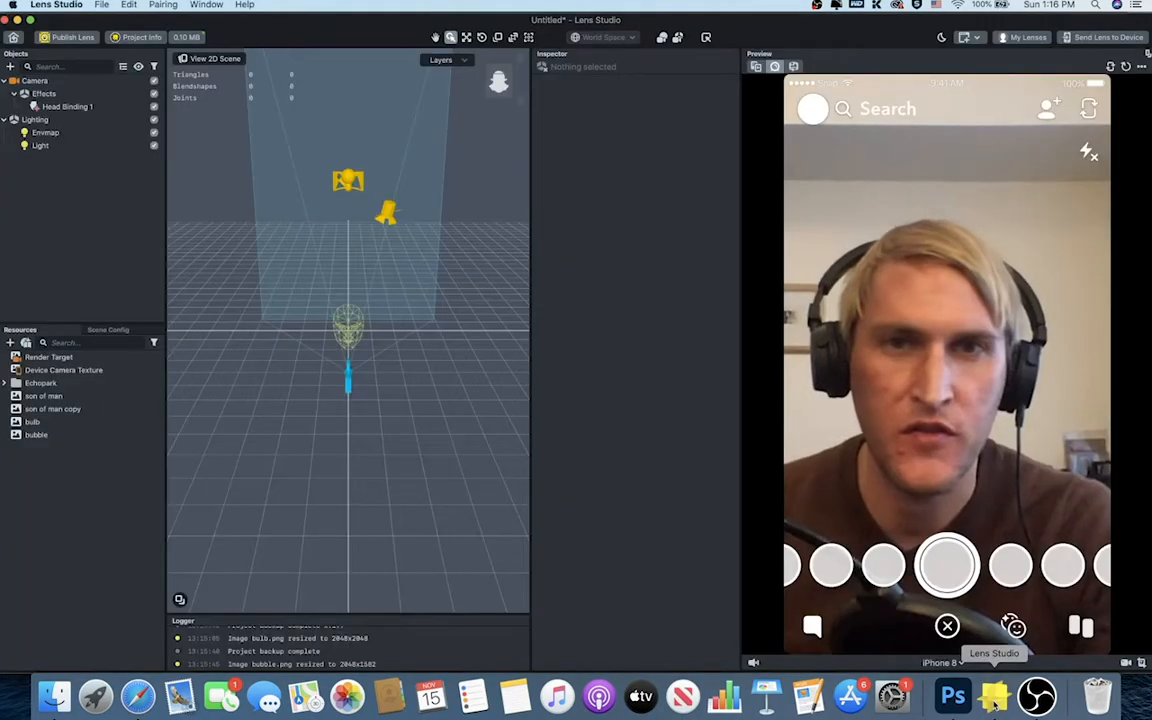
click(10, 67)
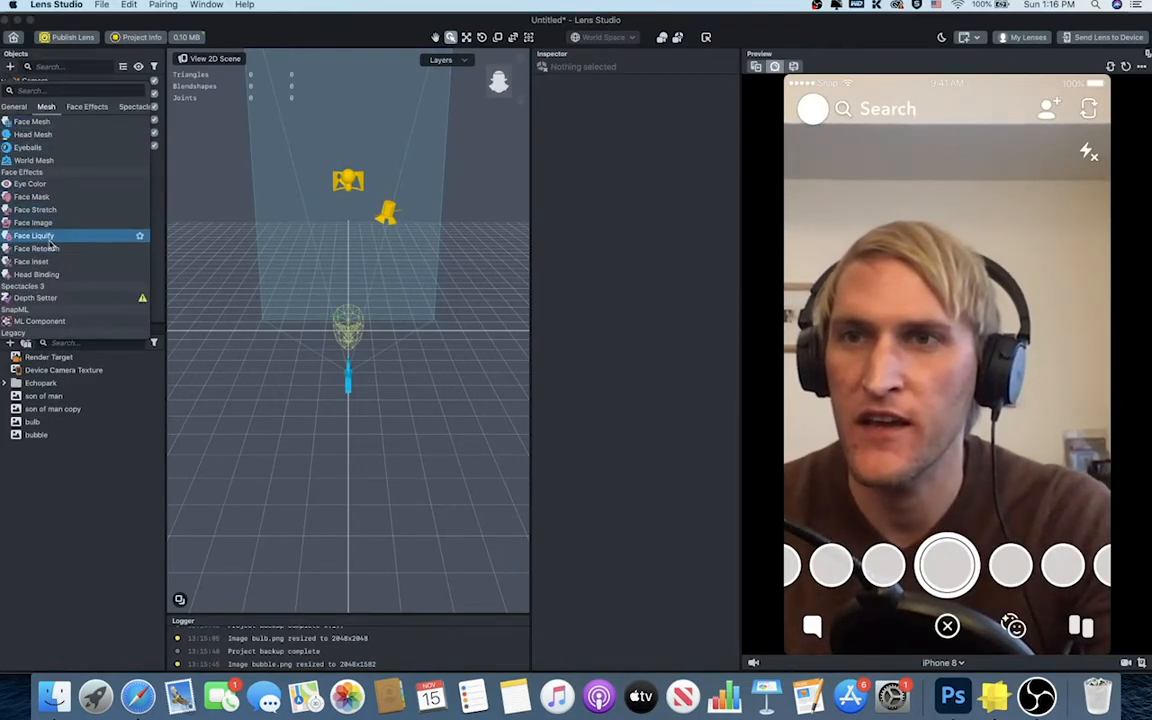
click(31, 197)
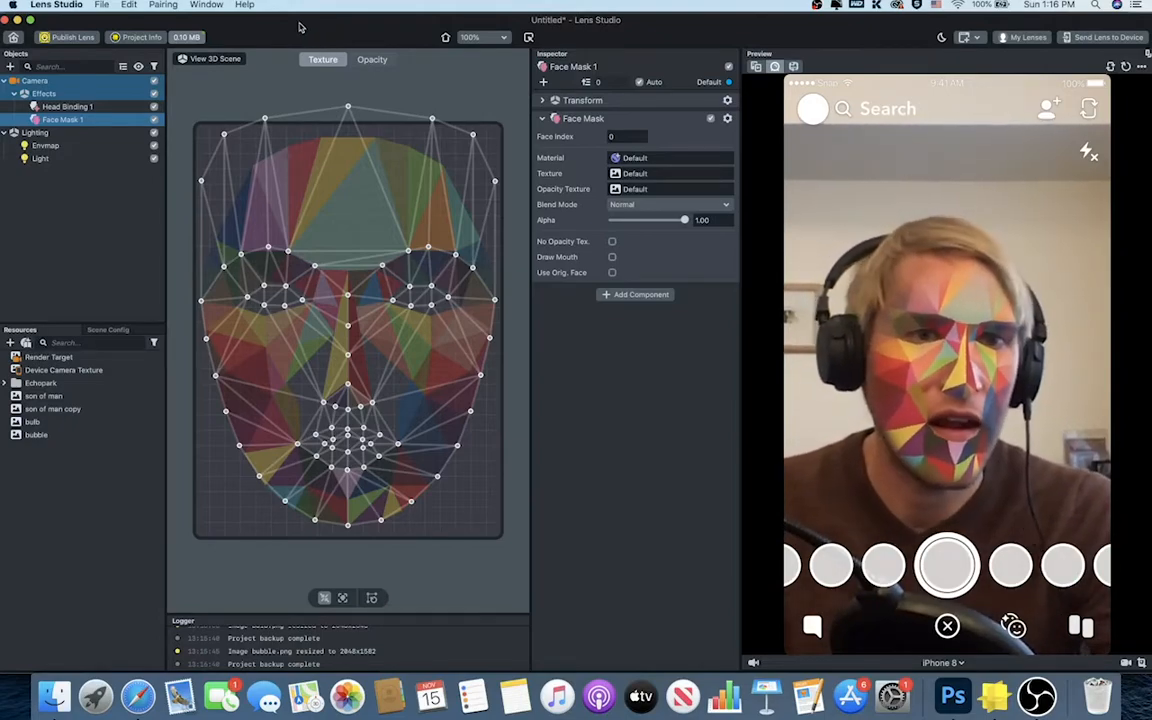
Step: Switch to Photoshop and open Face Mask Template.jpg from the Templates & Documents folder
click(955, 698)
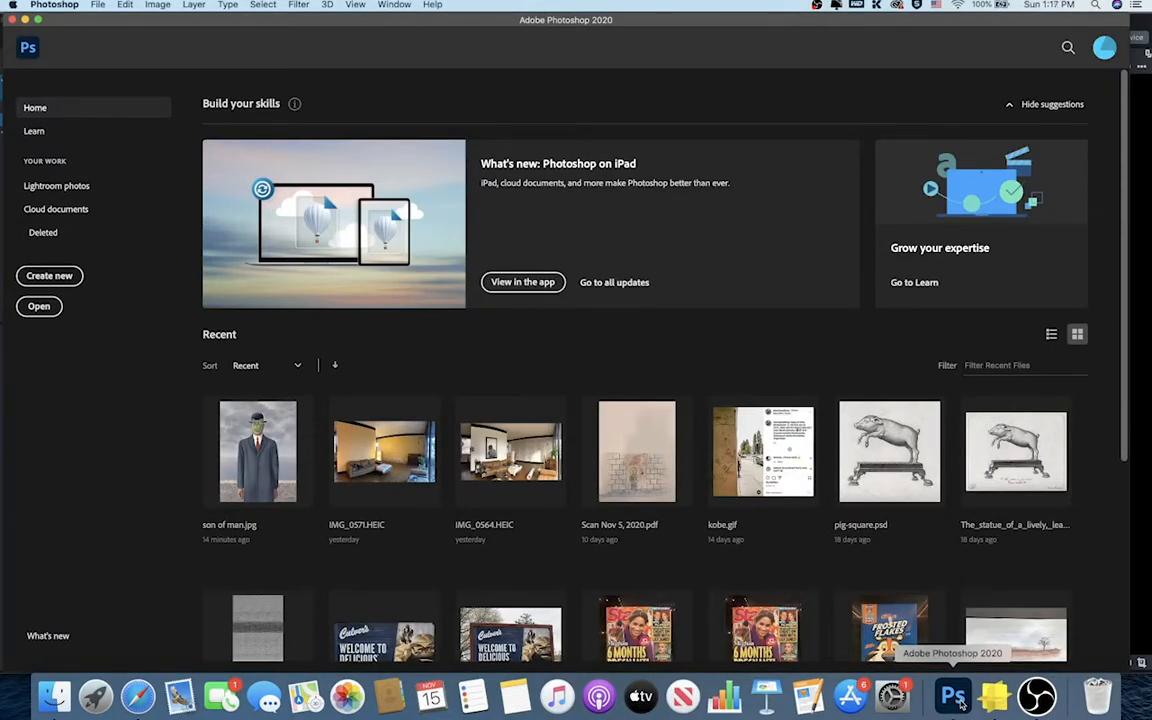
click(40, 306)
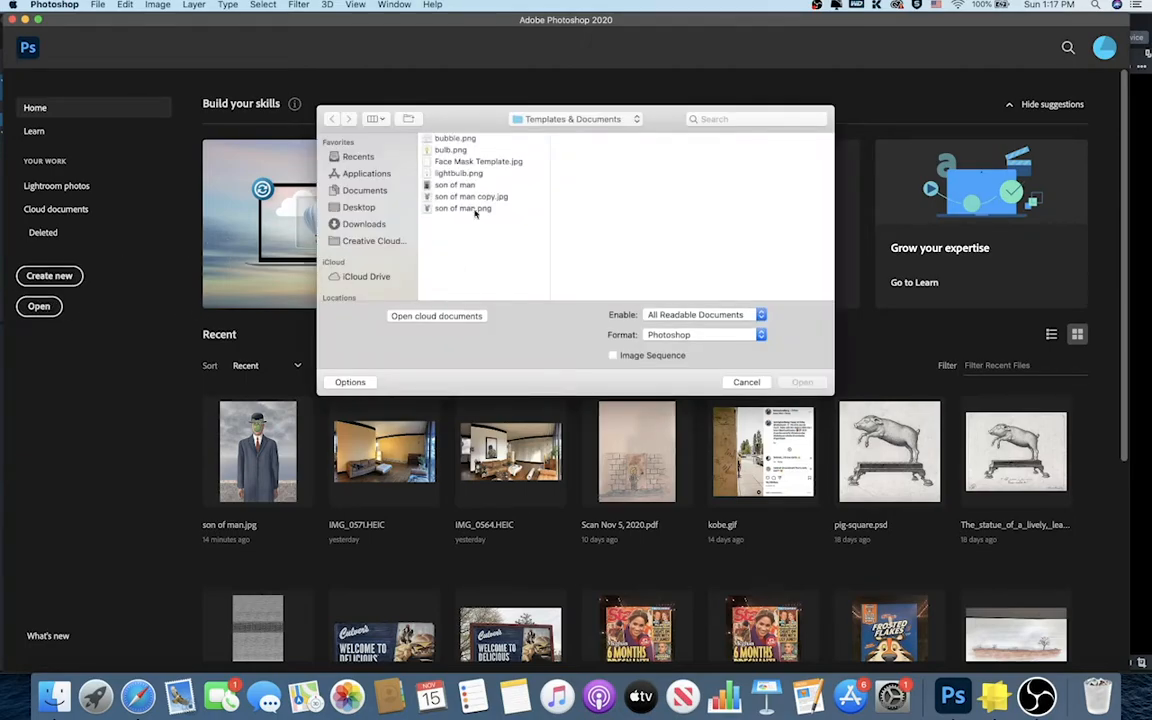
click(462, 162)
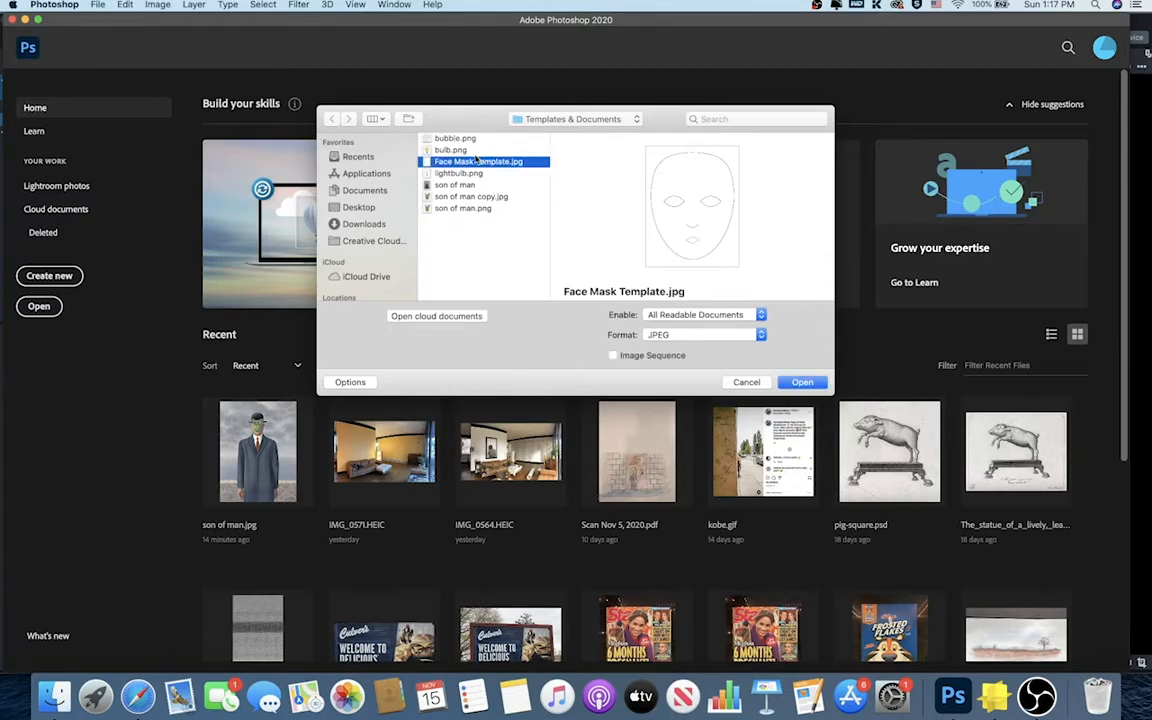
double_click(477, 161)
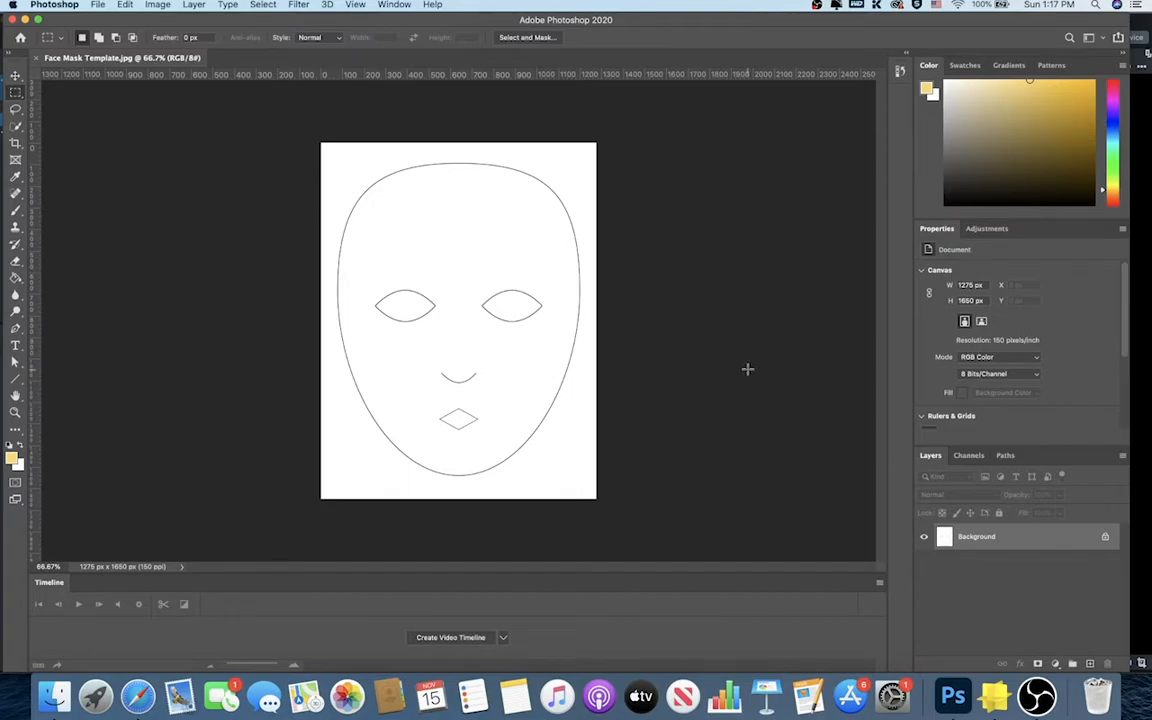
Step: Add a new layer above the face template's Background layer
click(1090, 664)
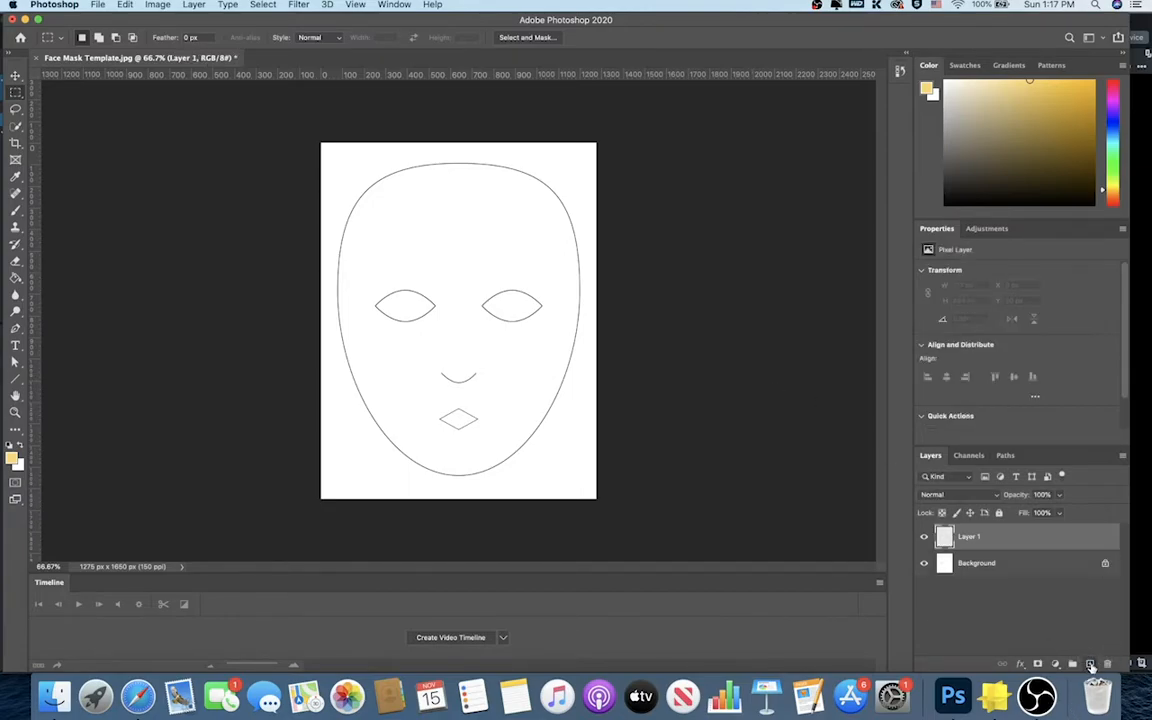
key(super+plus)
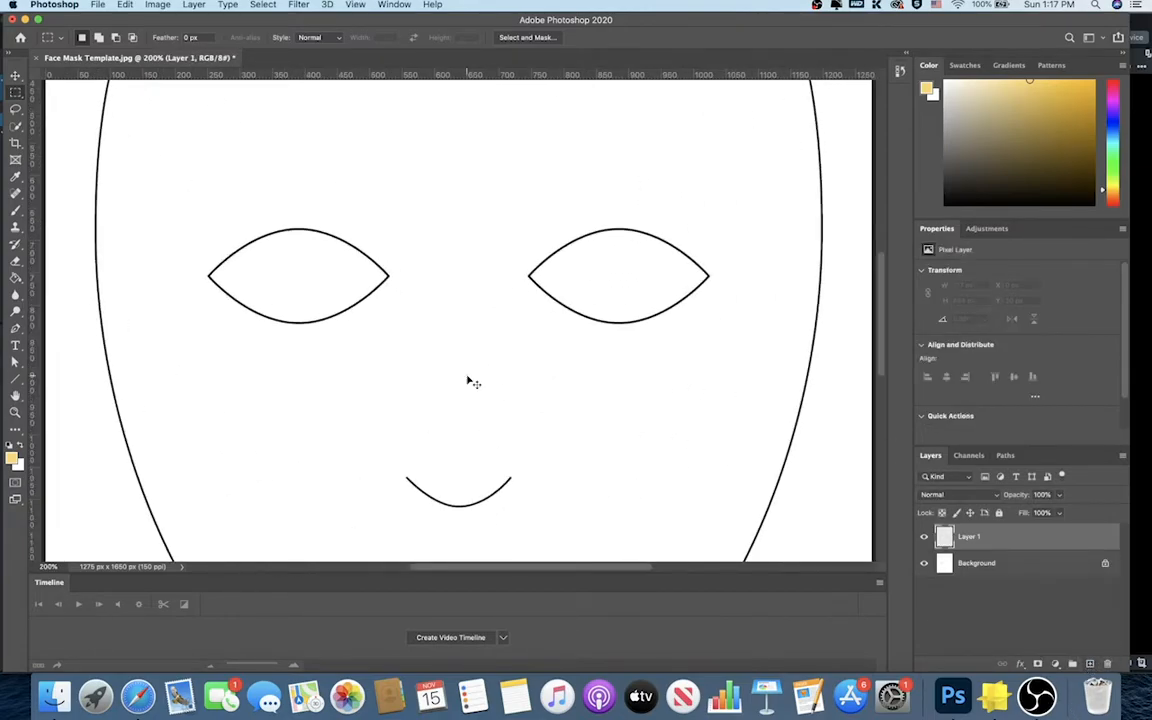
key(super+minus)
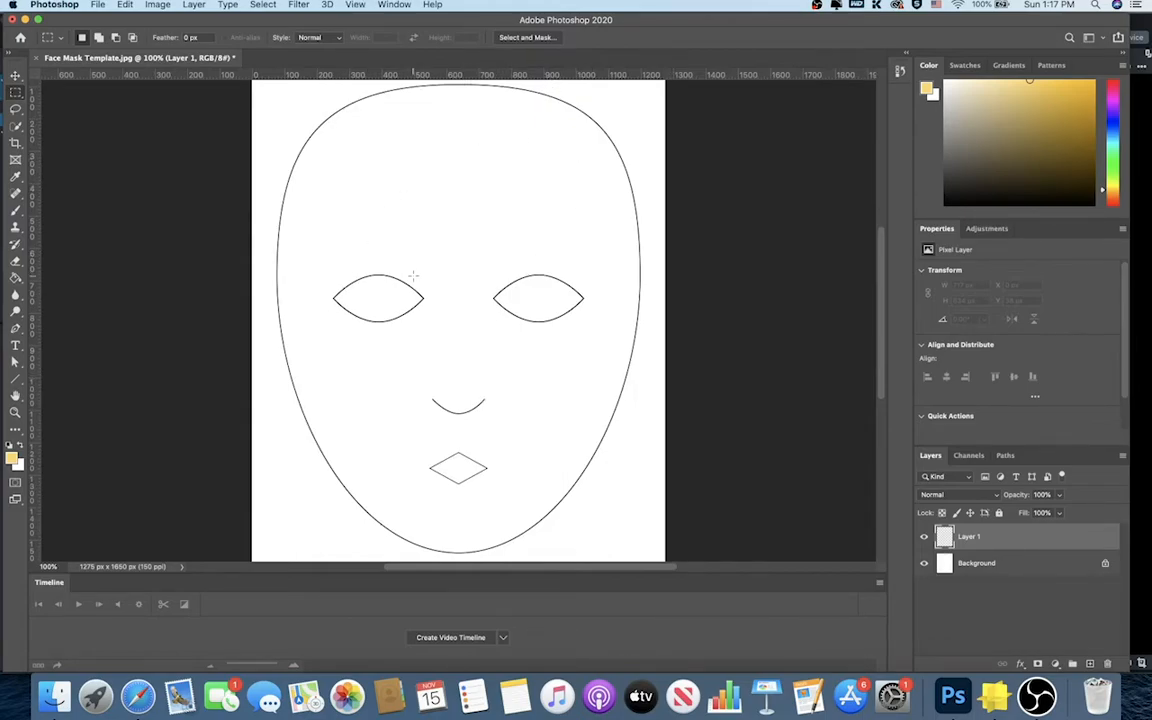
Step: Set the Brush's foreground color to a muted red
click(15, 208)
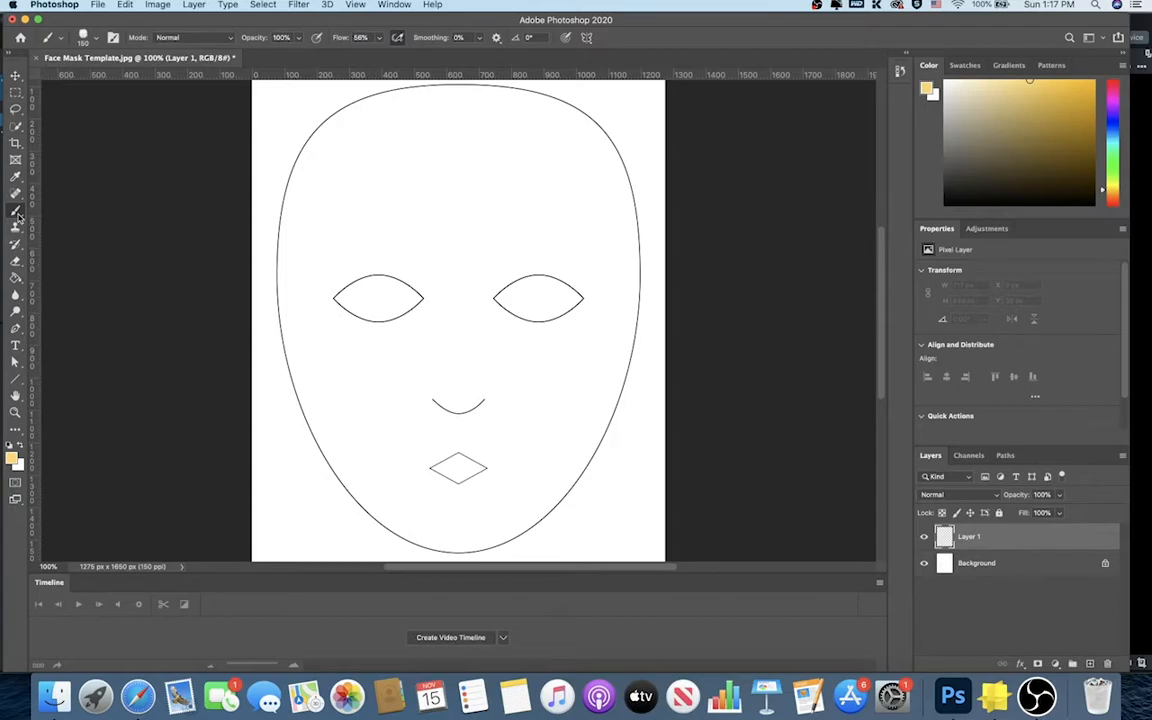
click(21, 448)
click(21, 447)
click(13, 459)
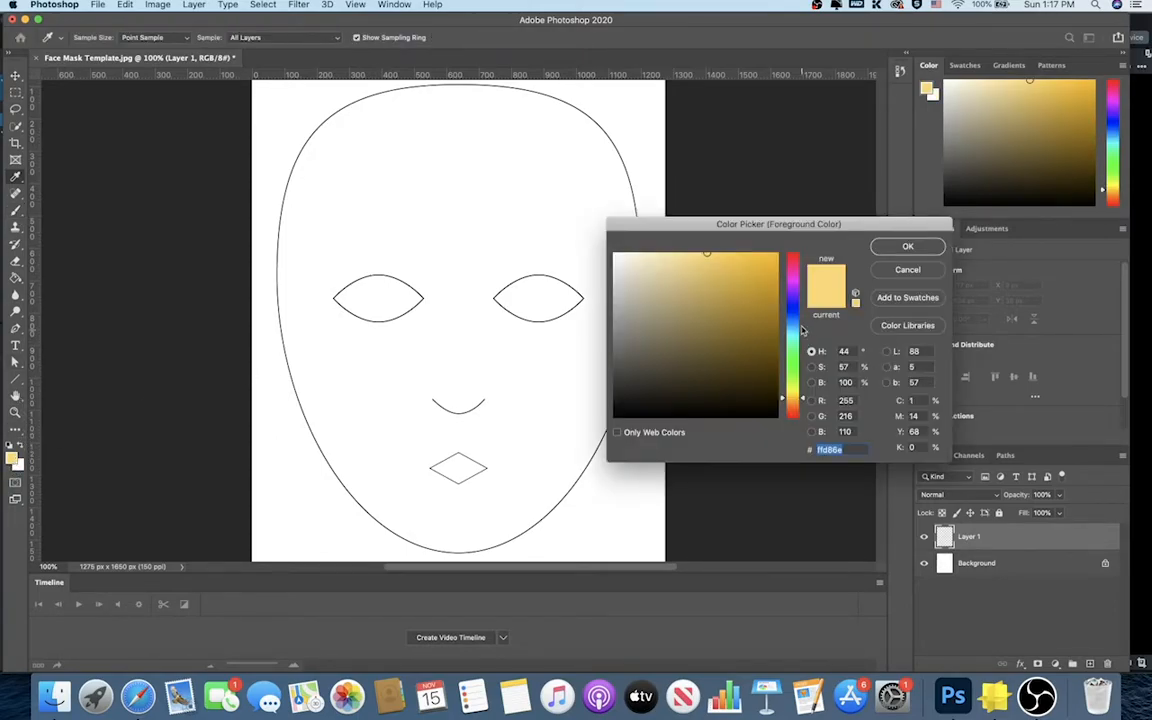
click(793, 252)
click(793, 250)
click(713, 283)
drag(713, 283, 719, 293)
key(Return)
Step: Paint a lightning-bolt outline with a size 40 brush, running from the top of the forehead across one eye to the cheek
key(b)
key(bracketleft)
key(bracketleft)
key(bracketleft)
key(bracketleft)
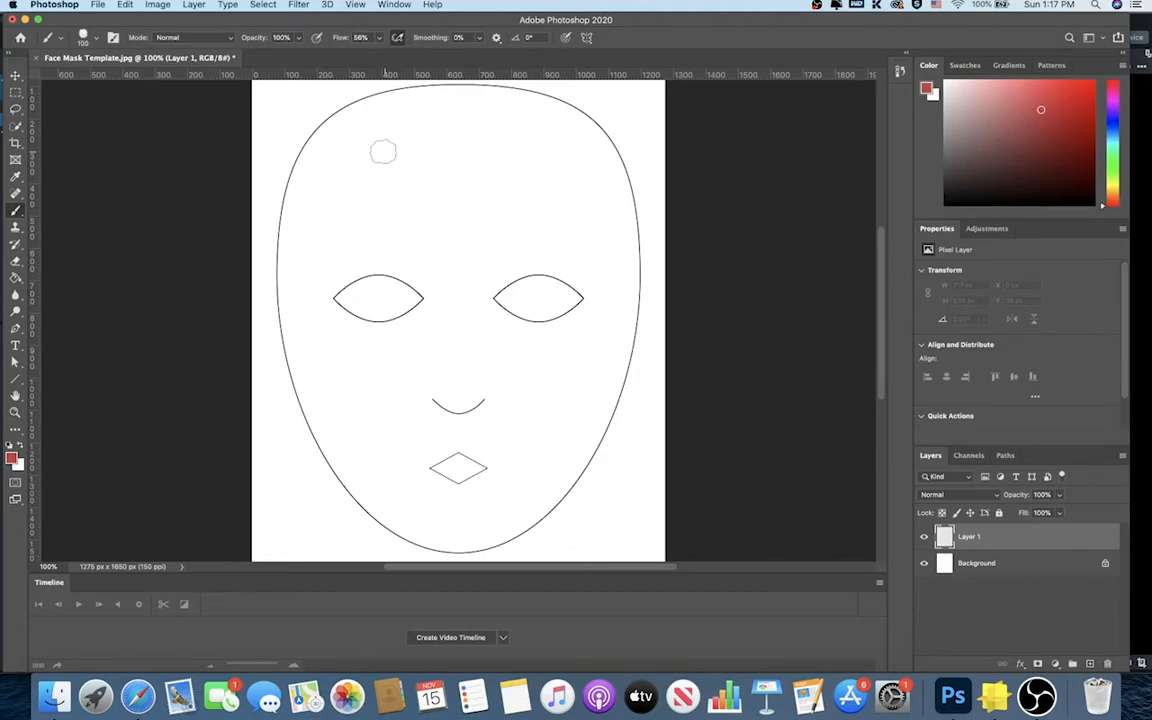
key(bracketleft)
key(bracketleft)
drag(419, 90, 340, 289)
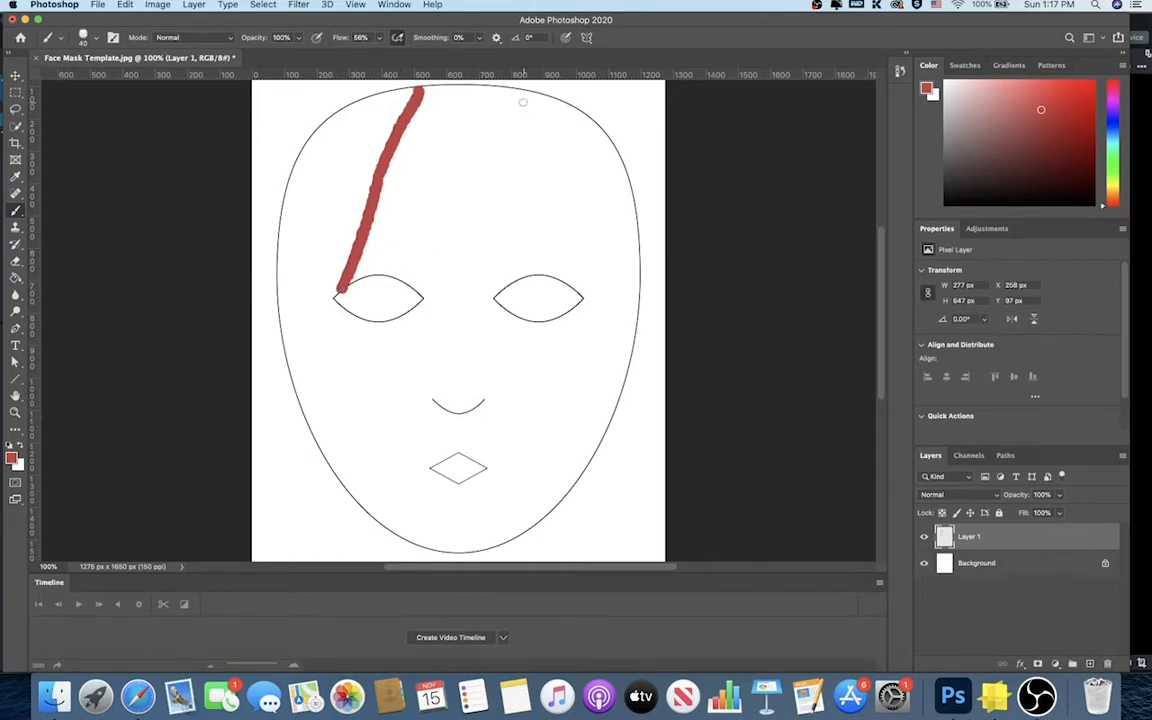
mouse_move(516, 89)
mouse_down()
mouse_move(412, 288)
mouse_move(459, 263)
mouse_move(344, 478)
mouse_move(374, 333)
mouse_move(312, 402)
mouse_move(348, 268)
mouse_up()
drag(305, 397, 343, 264)
drag(322, 330, 298, 407)
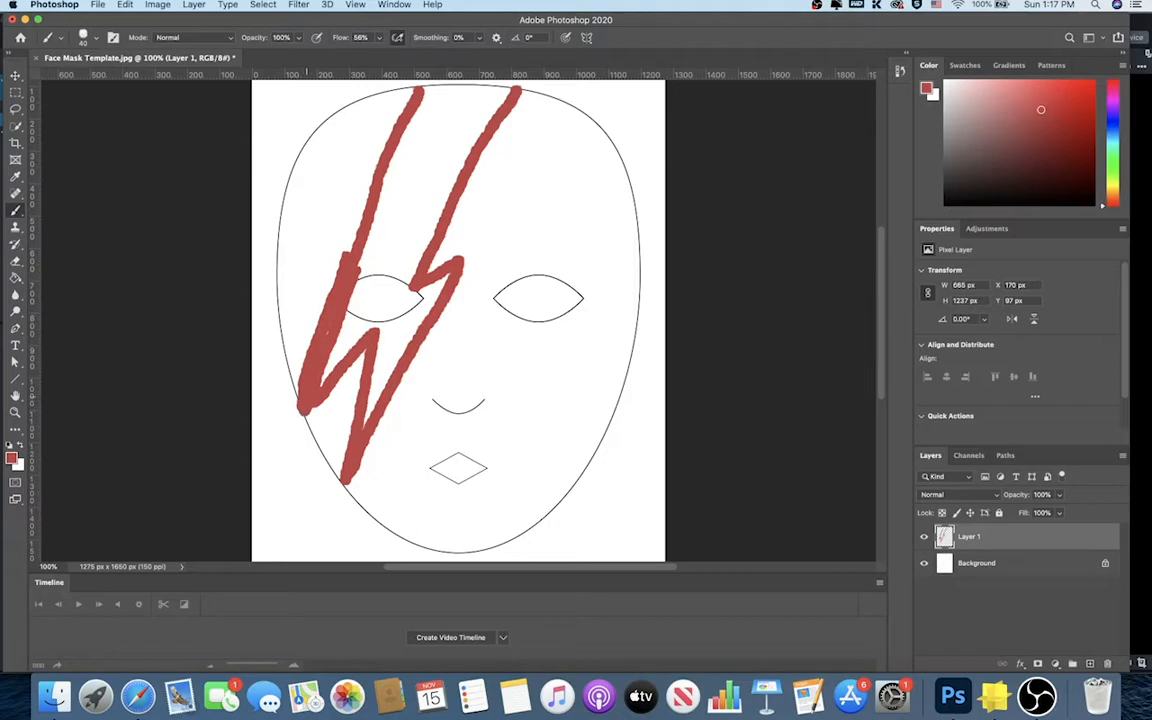
mouse_move(347, 258)
mouse_down()
mouse_move(384, 130)
mouse_move(403, 90)
mouse_move(421, 84)
mouse_up()
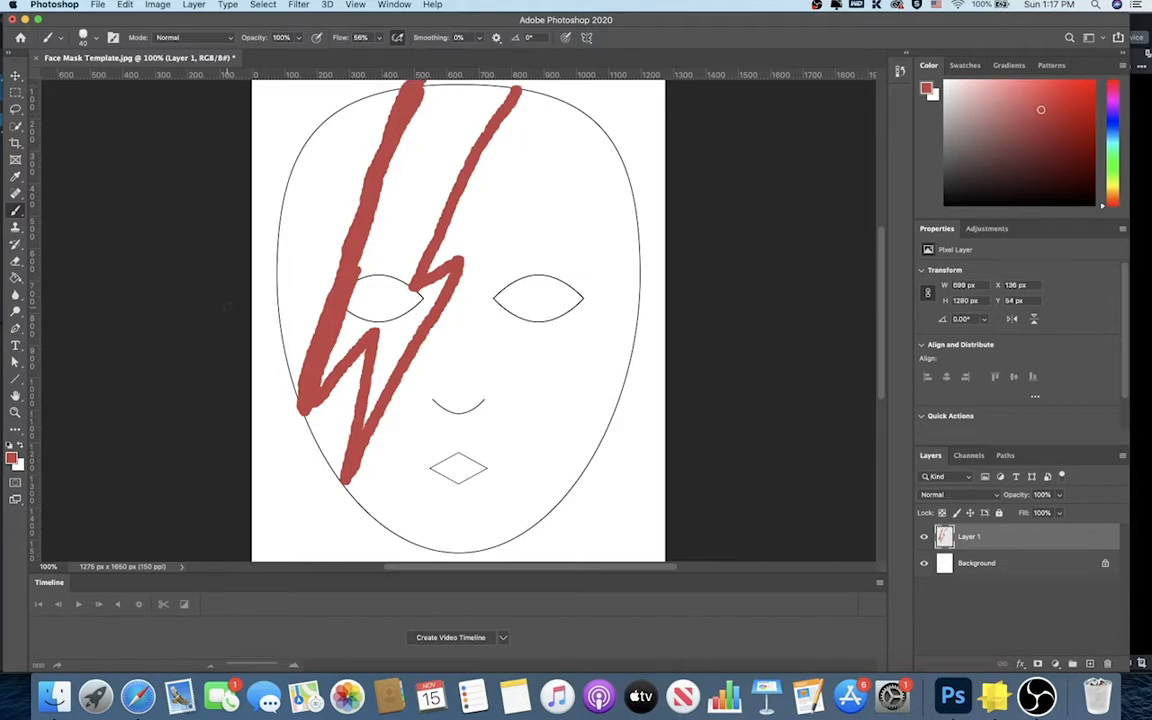
click(16, 280)
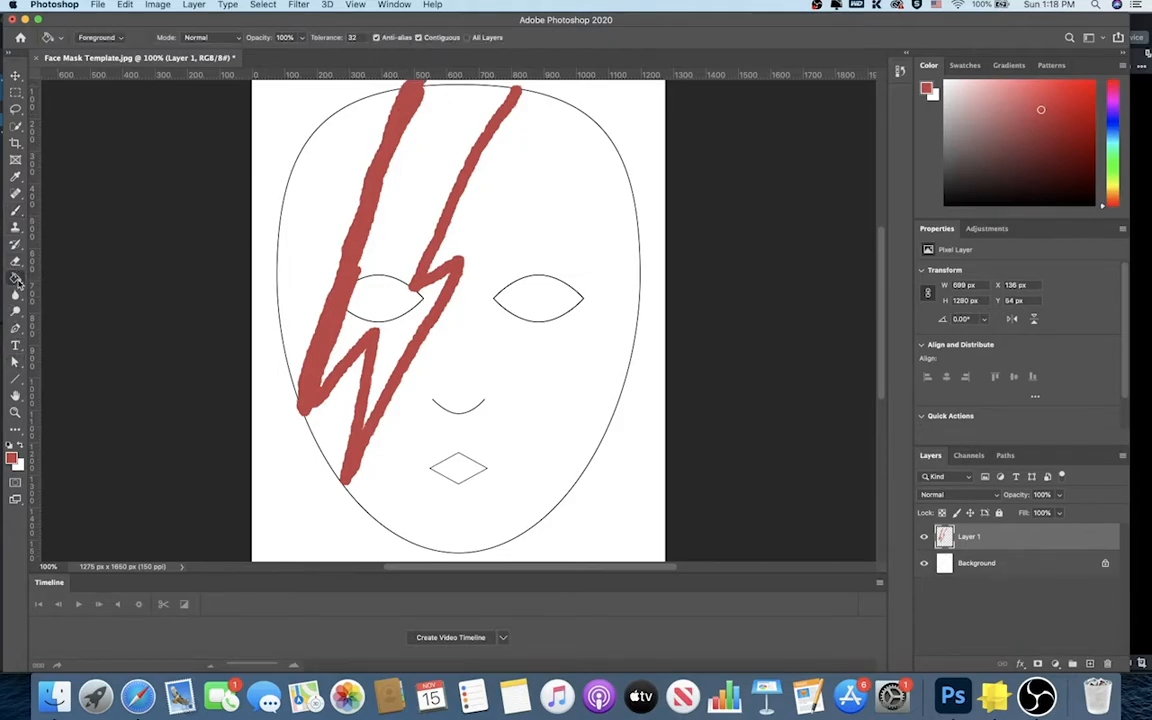
click(398, 270)
key(super+z)
Step: Close the bolt outline along its top edge and color the inside solid red, including the thin seams beside the outline
click(18, 209)
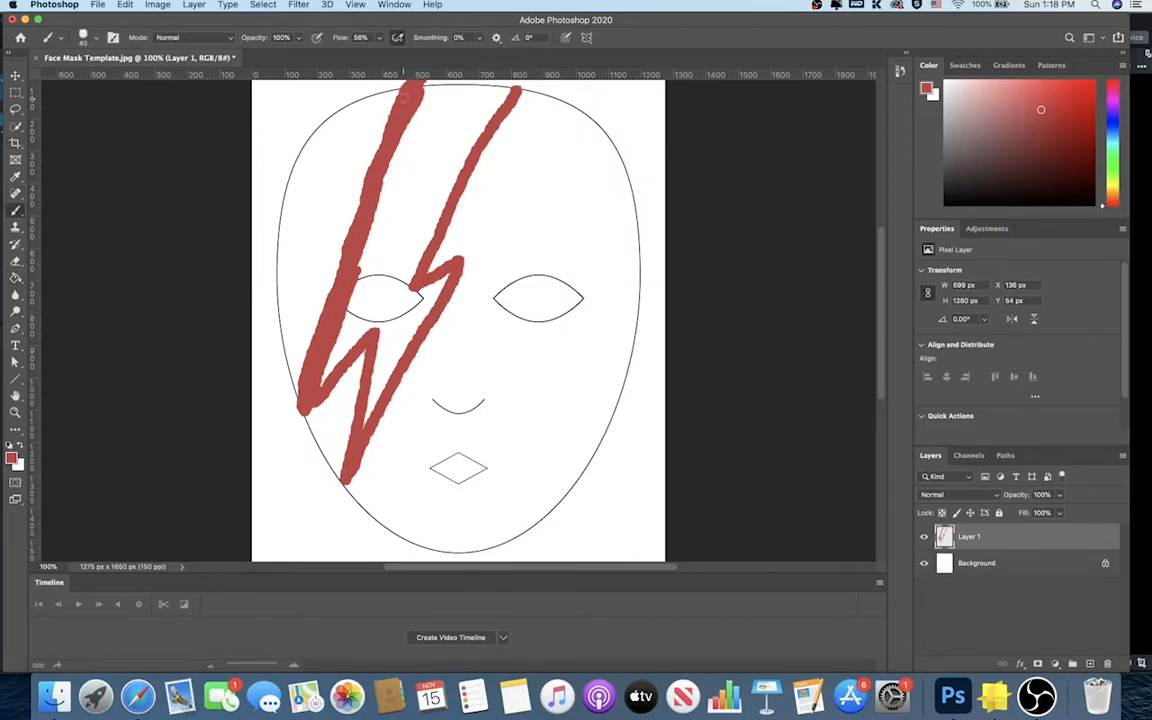
mouse_move(409, 97)
mouse_down()
mouse_move(517, 92)
mouse_move(425, 88)
mouse_up()
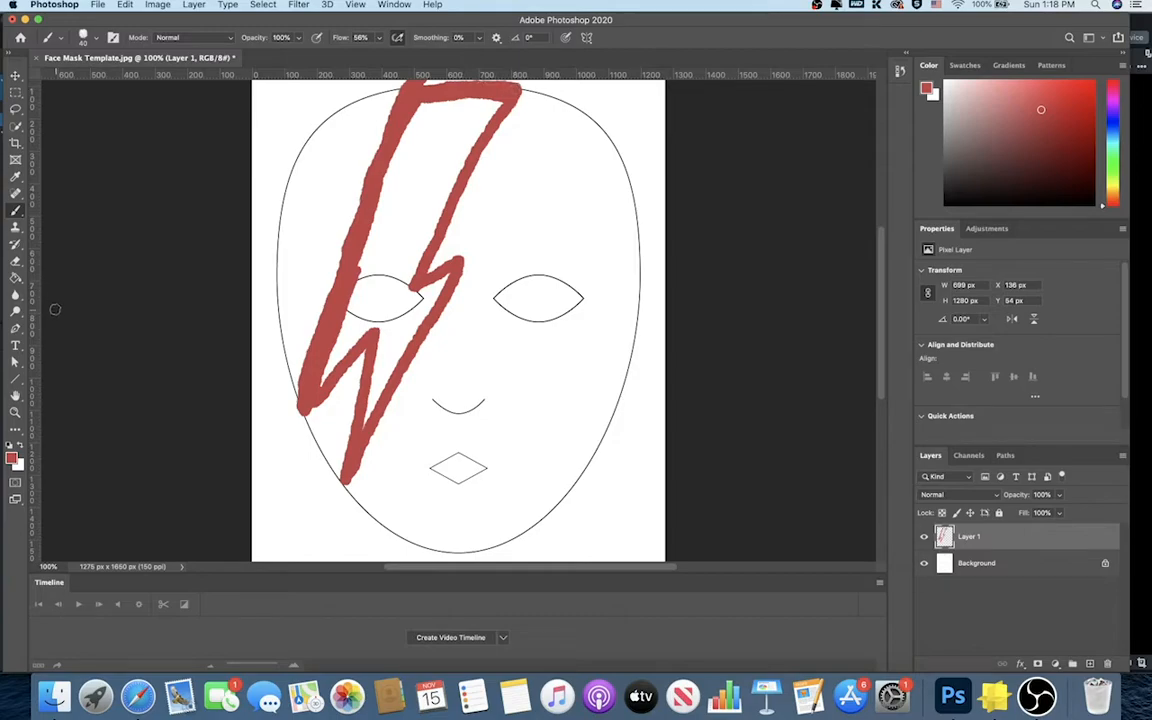
click(15, 277)
click(414, 208)
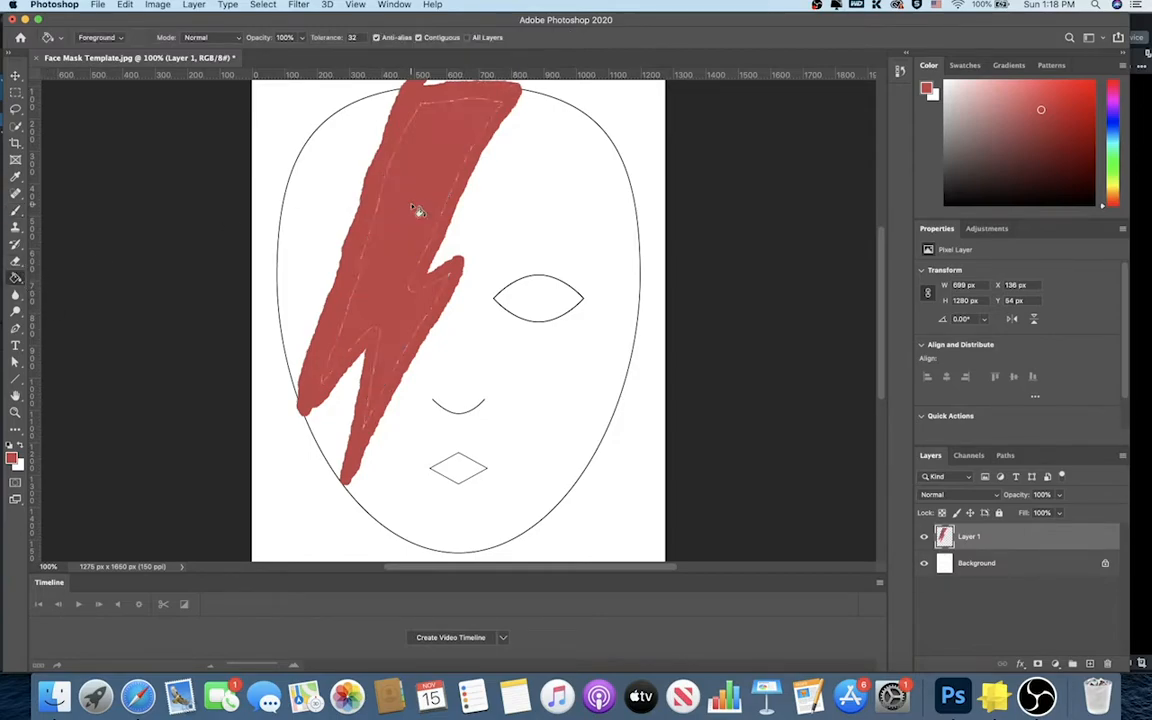
click(15, 209)
mouse_move(420, 131)
mouse_down()
mouse_move(379, 105)
mouse_move(380, 92)
mouse_move(347, 165)
mouse_move(350, 316)
mouse_up()
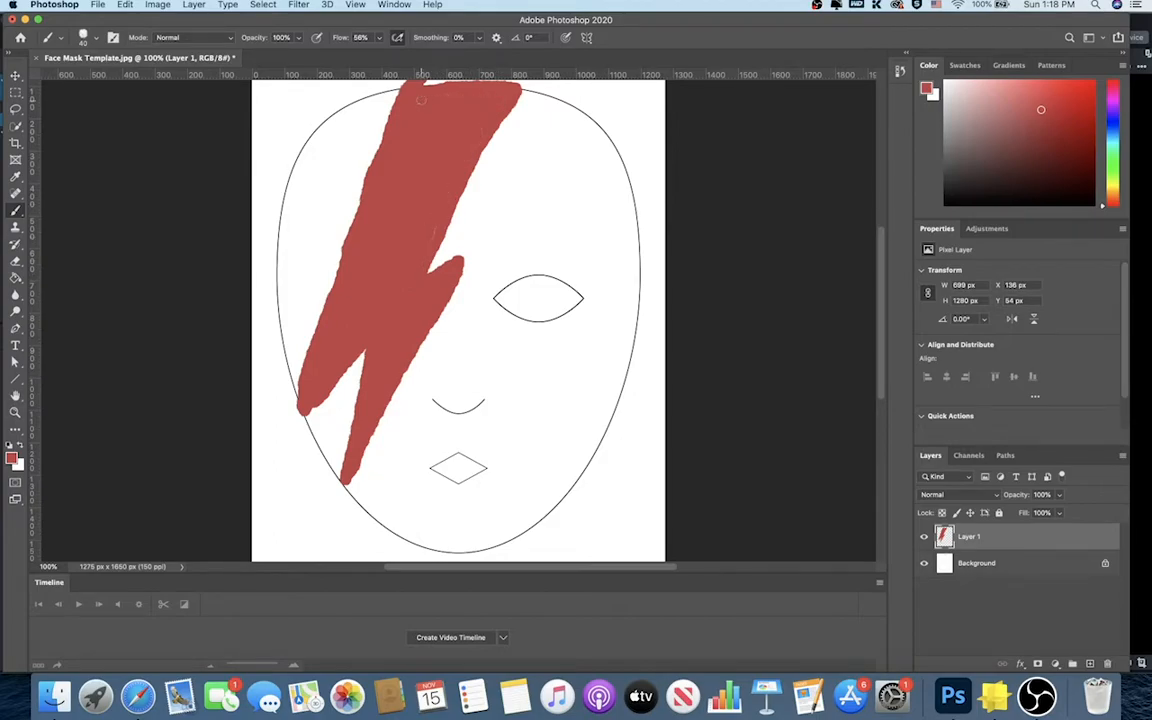
Step: Add a new layer and place it between the red bolt layer and the Background
click(1088, 664)
drag(986, 538, 926, 578)
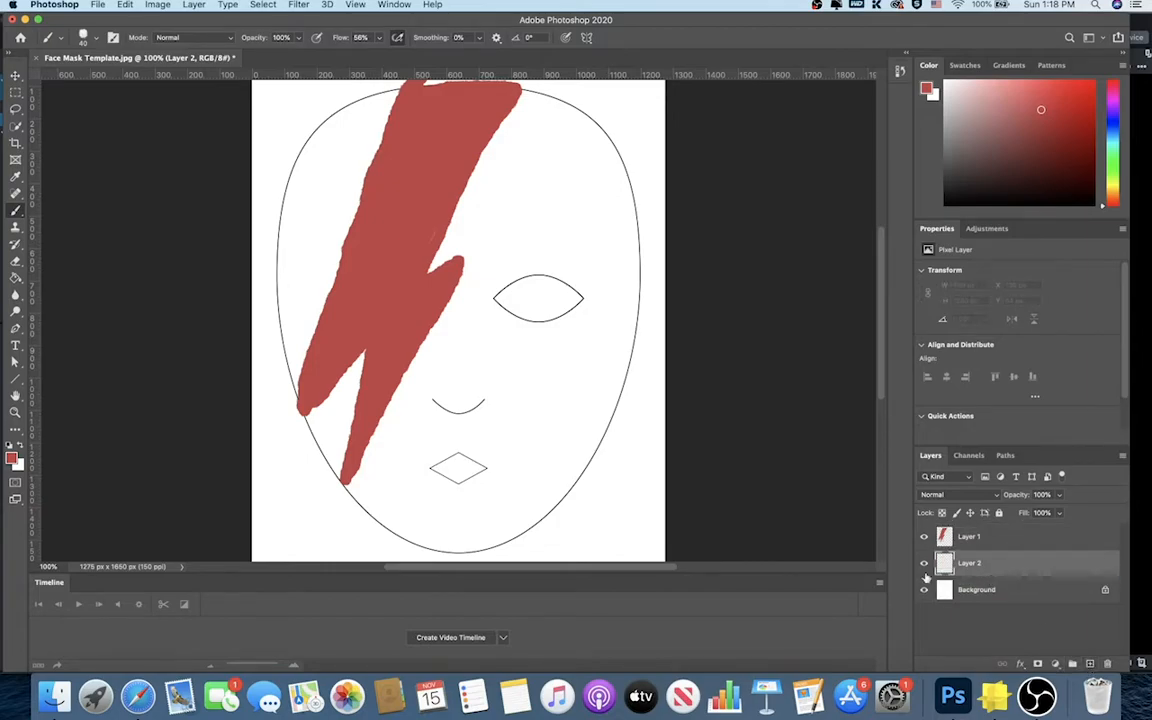
Step: Paint a blue (#4580c2) shadow on Layer 2 along the outer edge of the red bolt and its lower prong
click(12, 458)
click(792, 321)
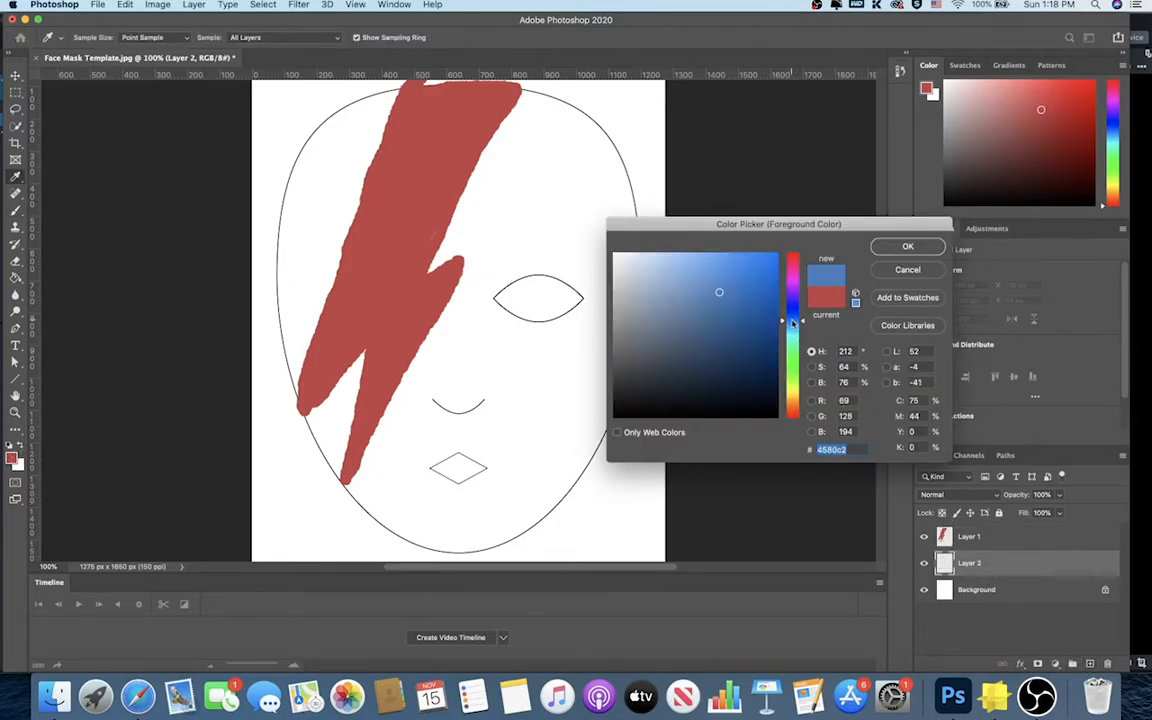
key(Return)
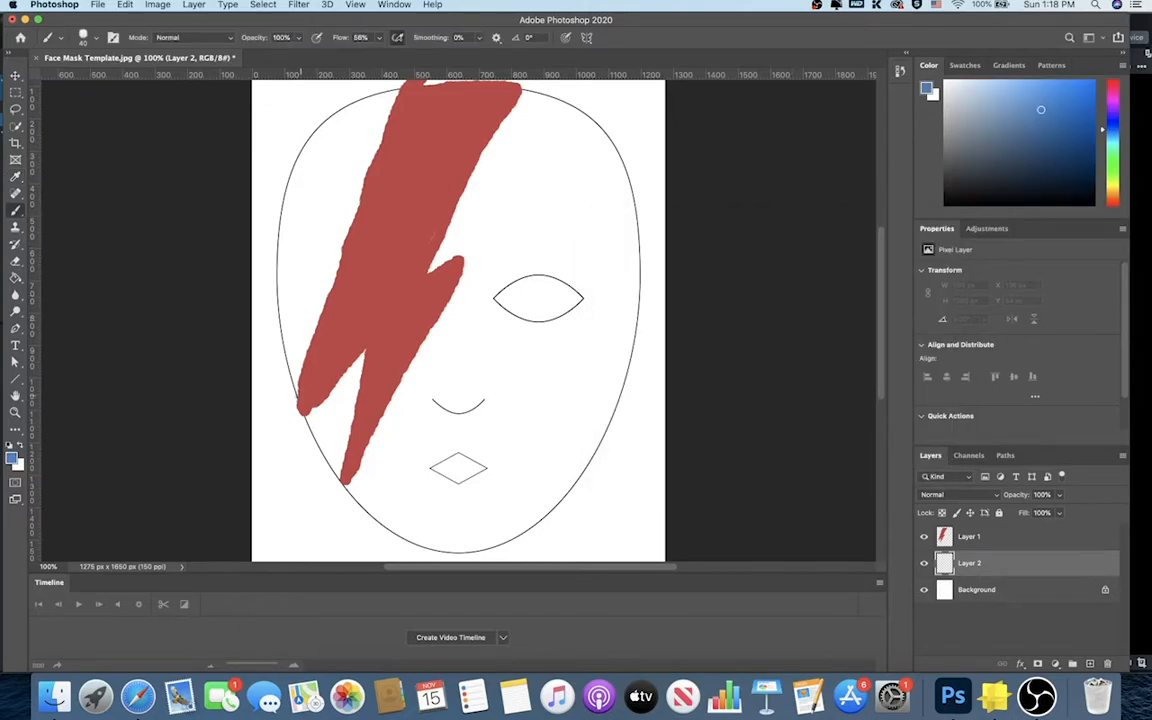
drag(294, 398, 338, 260)
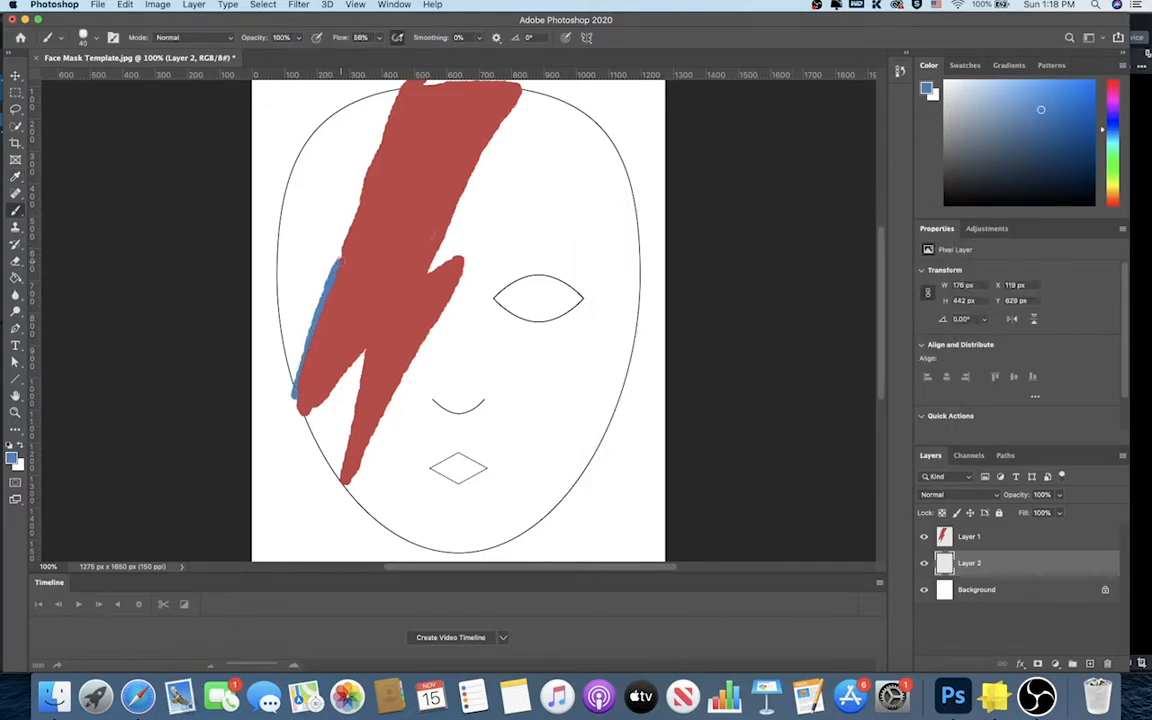
drag(300, 370, 396, 84)
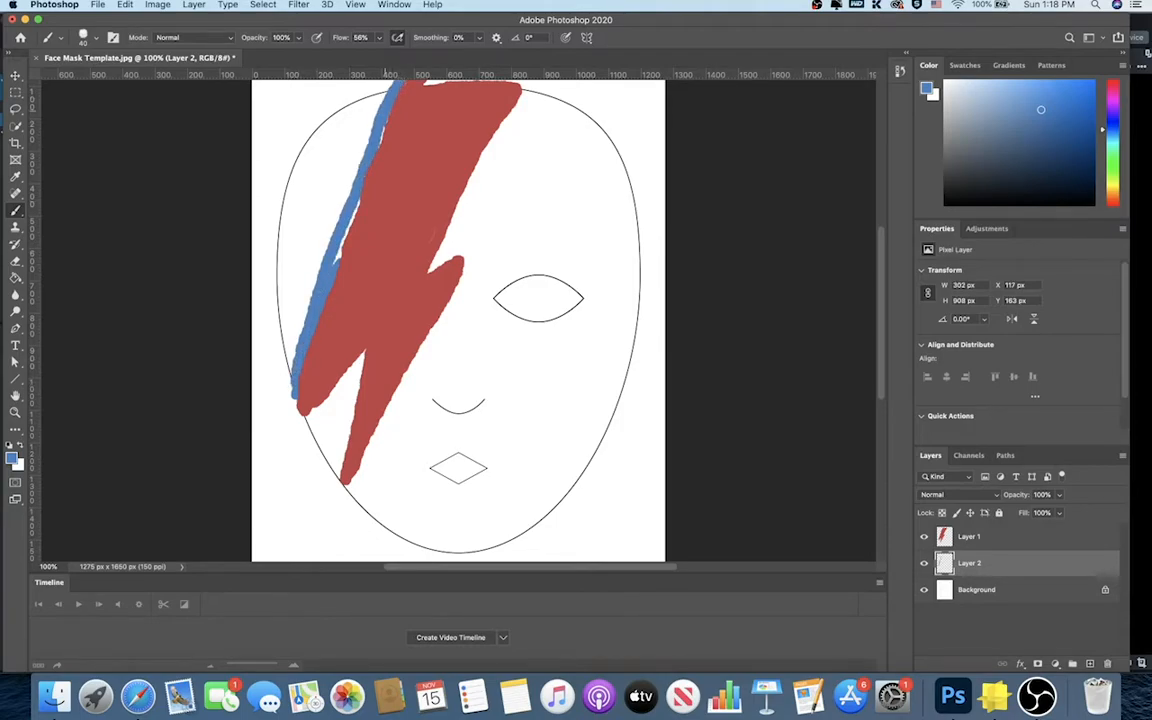
drag(306, 232, 338, 102)
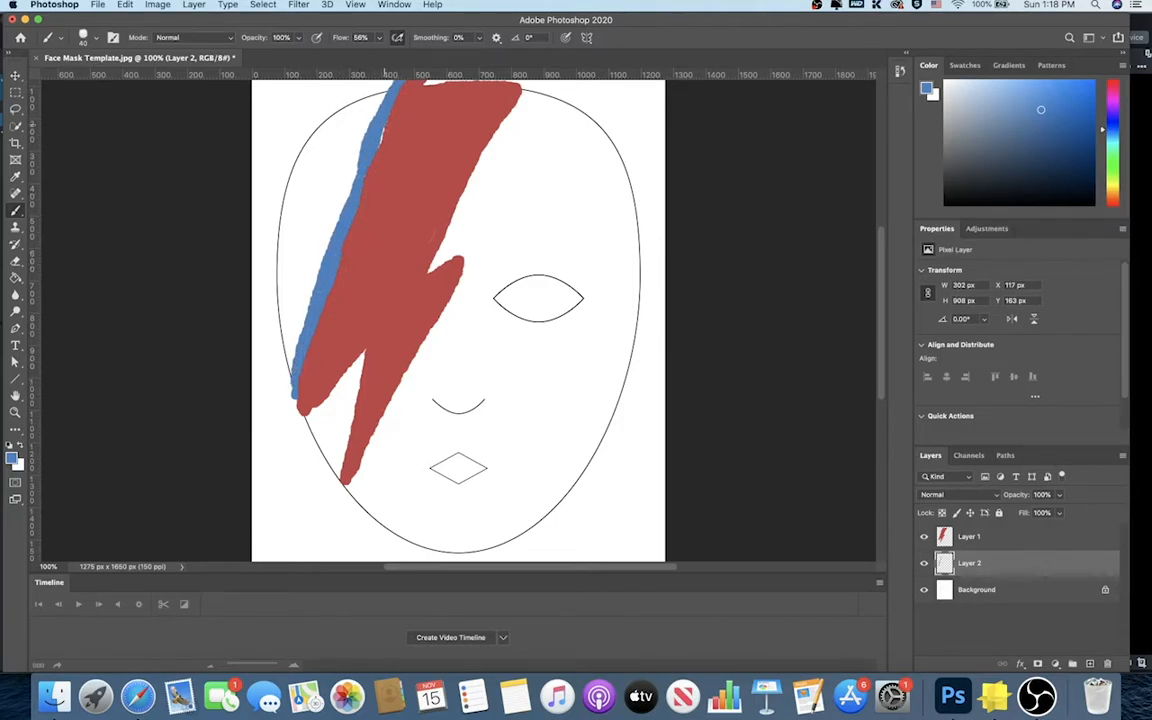
drag(340, 205, 378, 105)
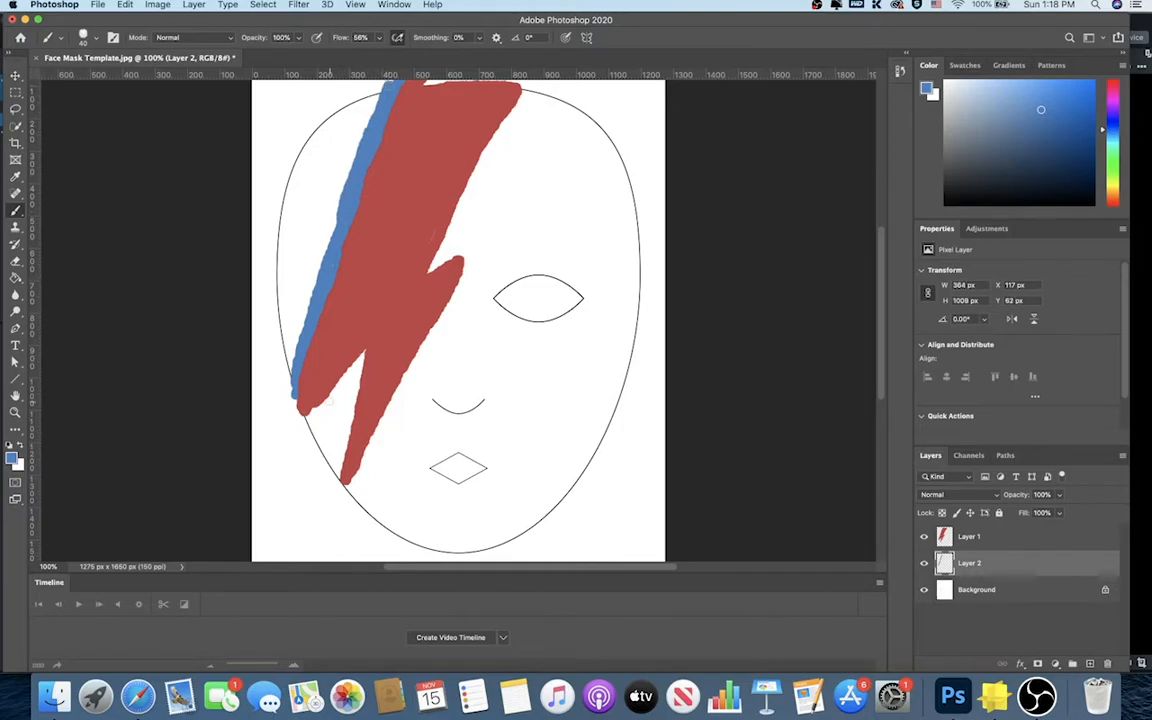
mouse_move(340, 474)
mouse_down()
mouse_move(361, 368)
mouse_move(345, 430)
mouse_up()
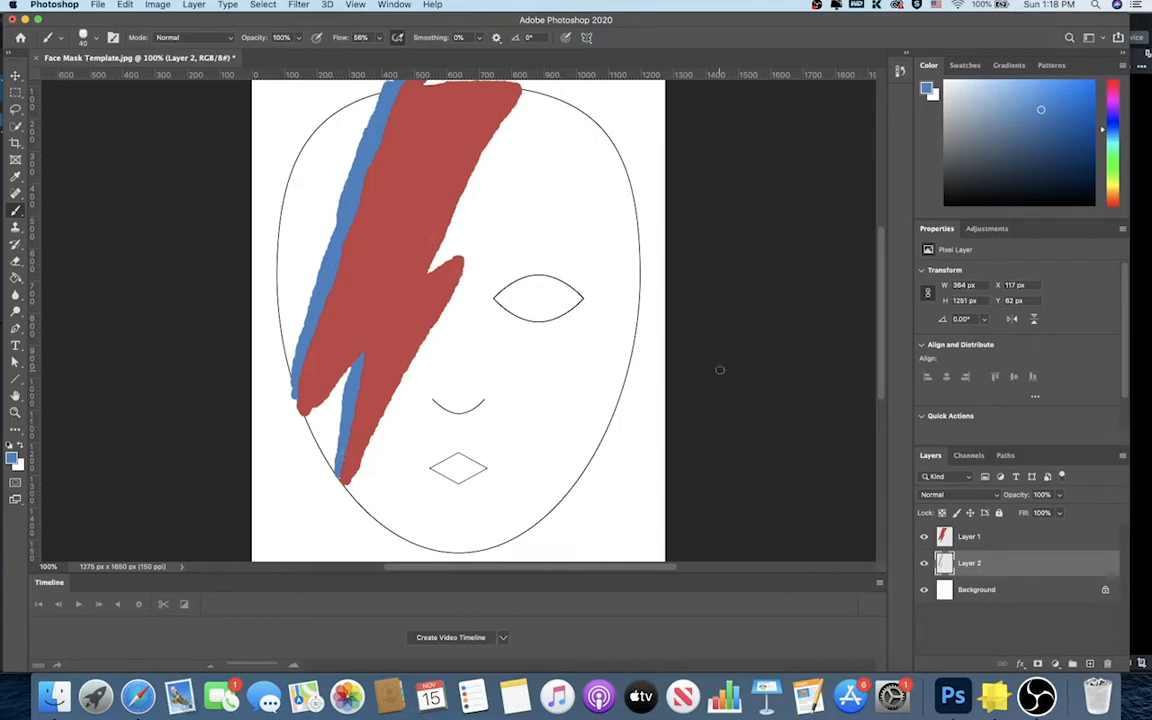
Step: Erase the blue and red paint extending above the forehead line on both layers, with the Eraser at 100% opacity and 100% flow
click(15, 261)
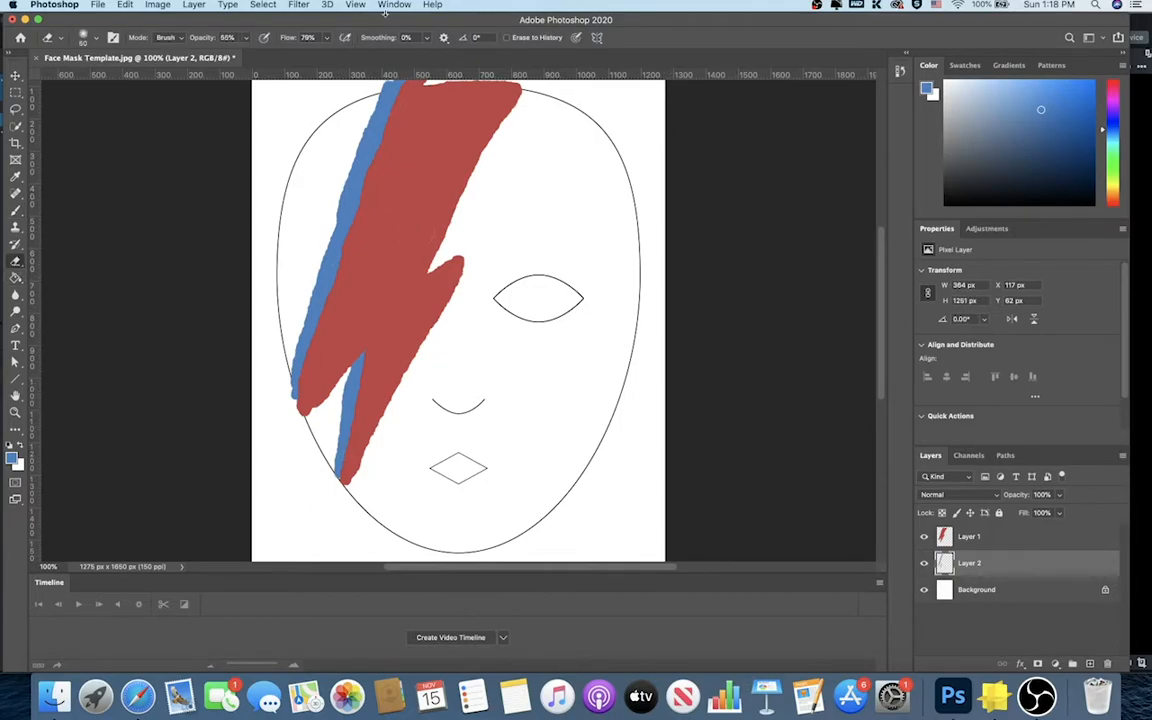
key(super+minus)
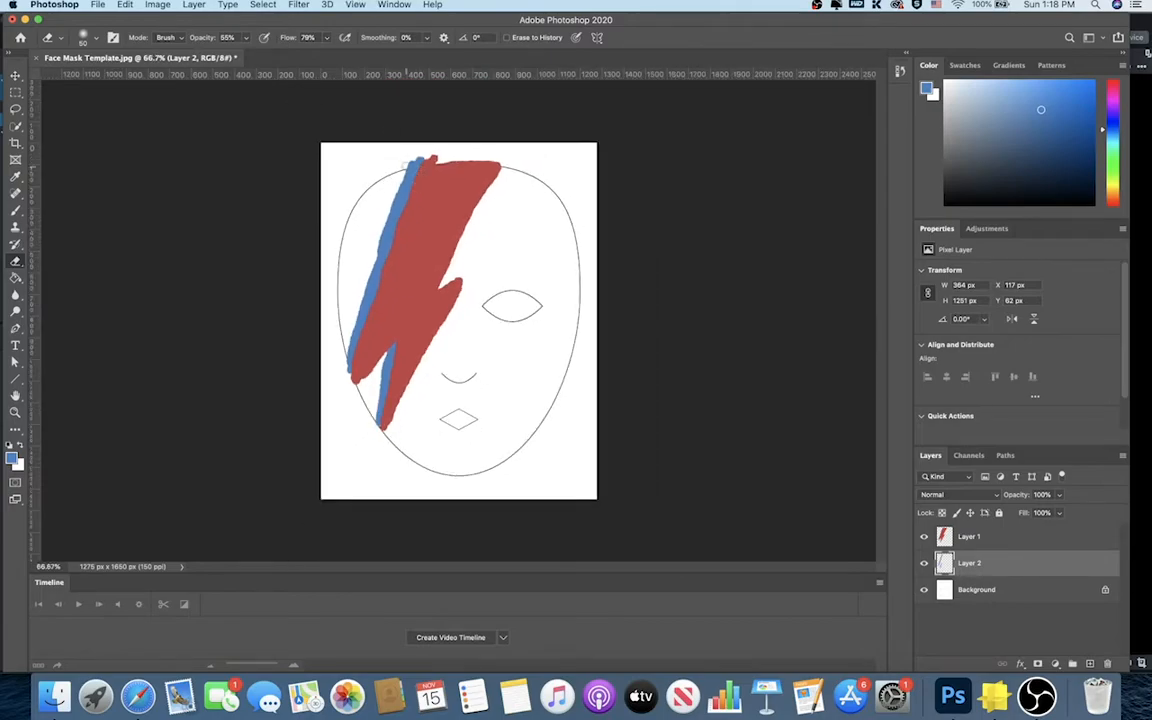
drag(409, 162, 437, 157)
drag(326, 37, 378, 56)
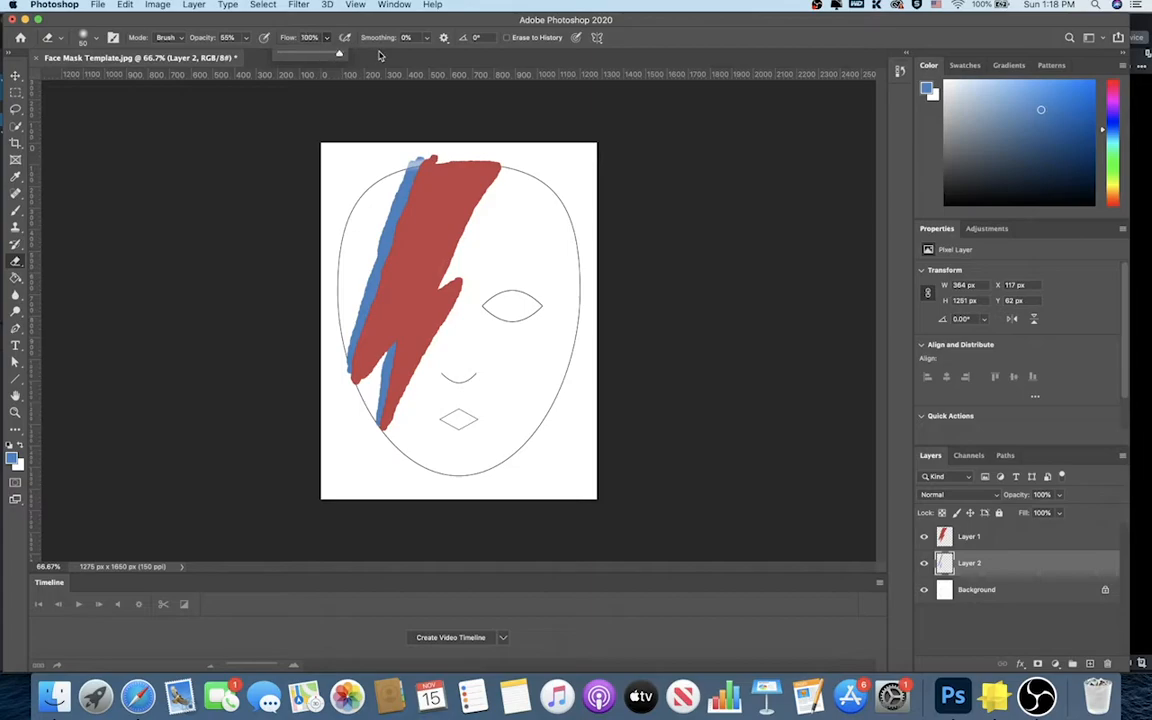
click(245, 39)
drag(247, 56, 278, 55)
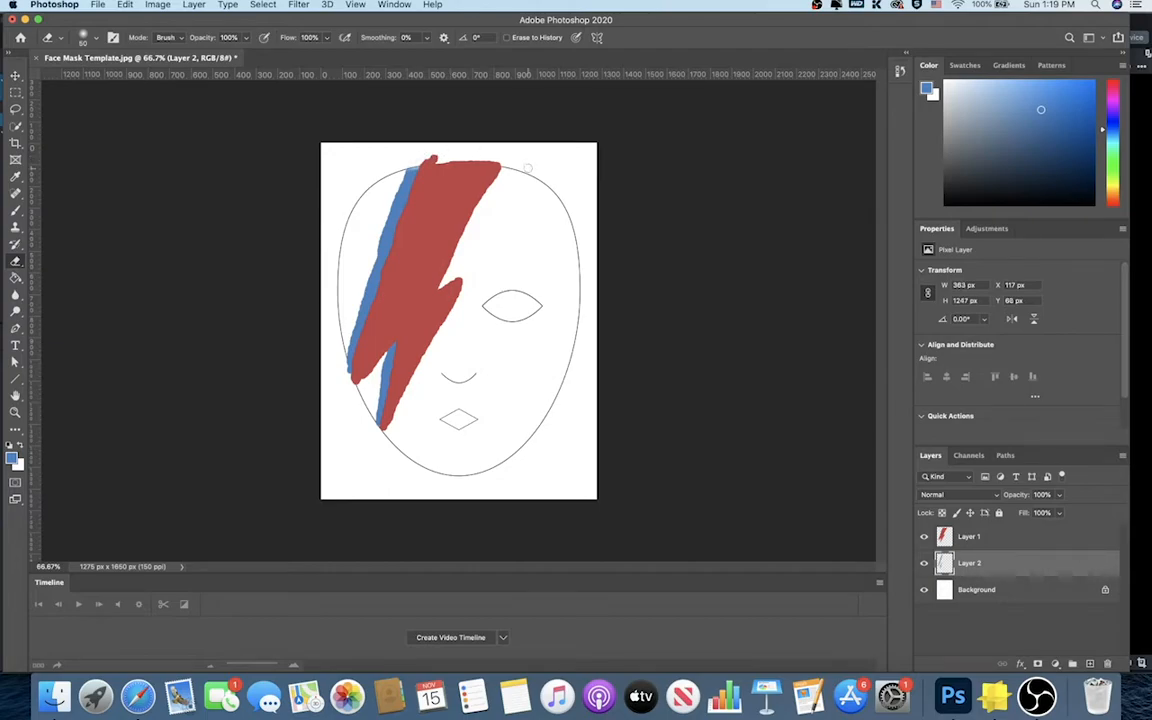
click(1000, 537)
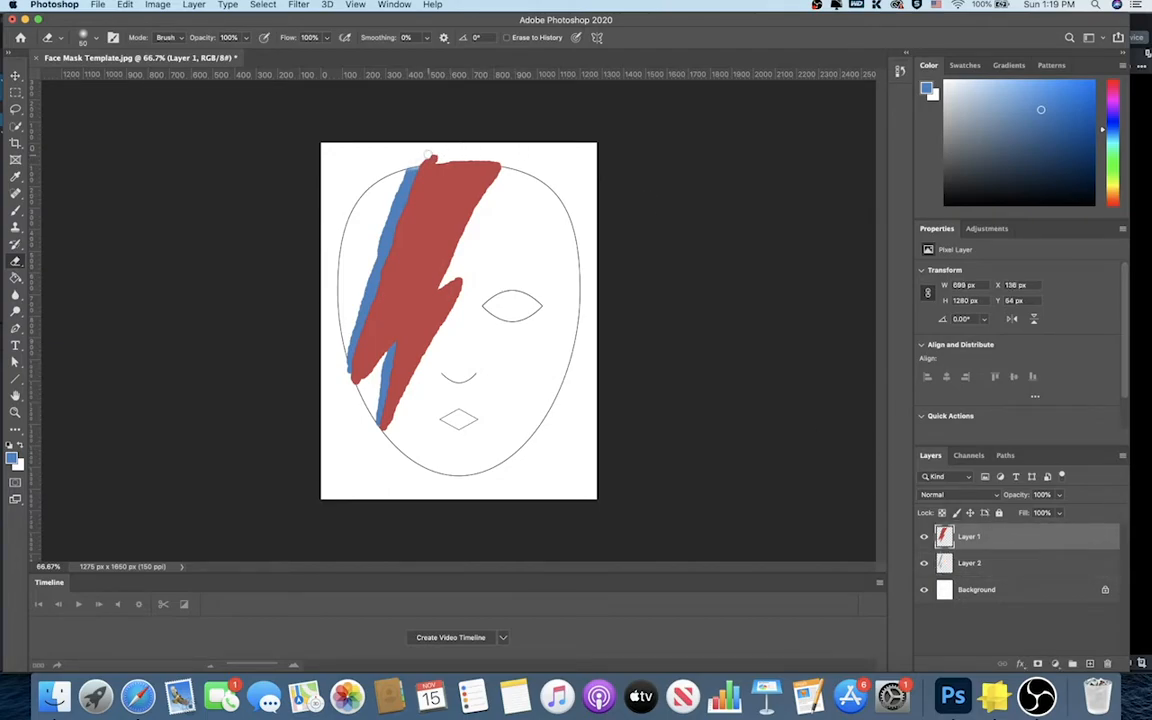
mouse_move(420, 160)
mouse_down()
mouse_move(463, 152)
mouse_move(406, 155)
mouse_move(515, 152)
mouse_move(411, 162)
mouse_up()
Step: Merge the red bolt layer and the blue shadow layer into one layer
shift+click(977, 566)
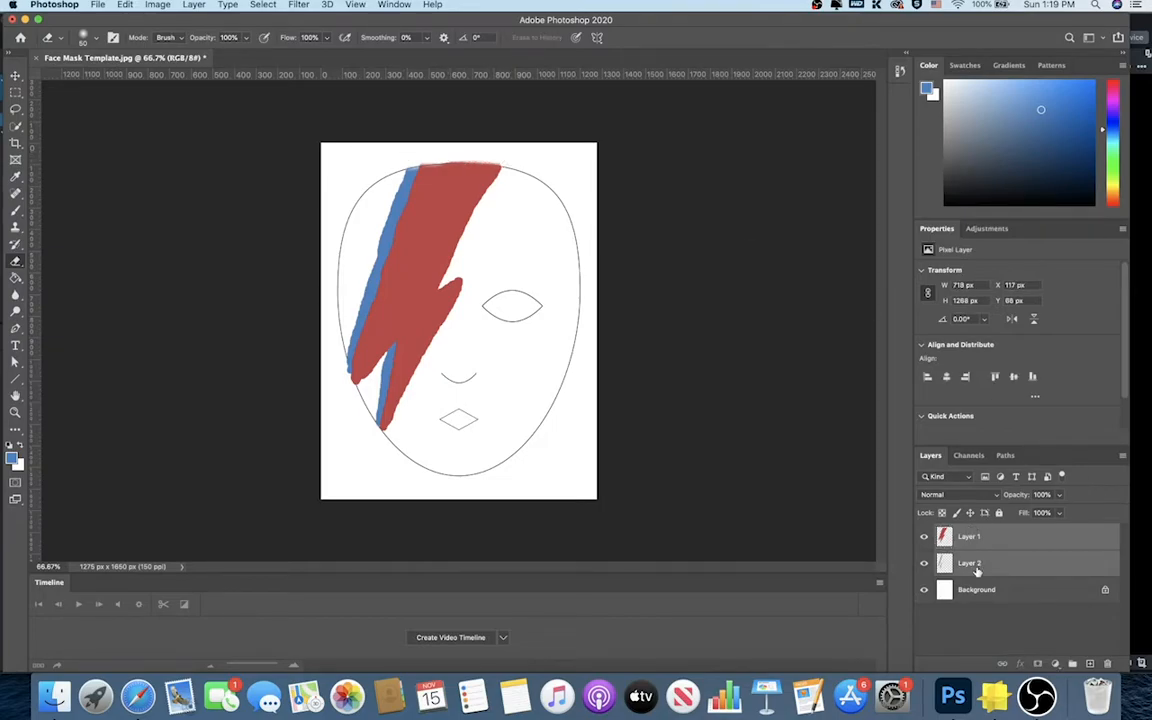
click(194, 5)
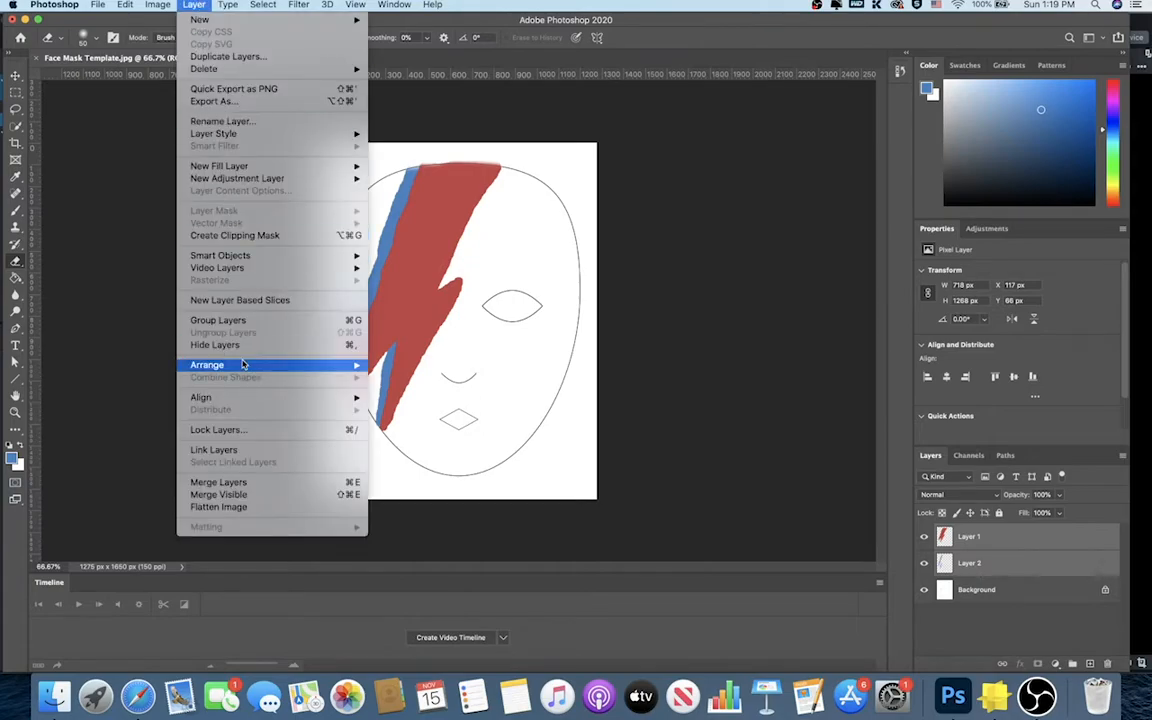
click(205, 484)
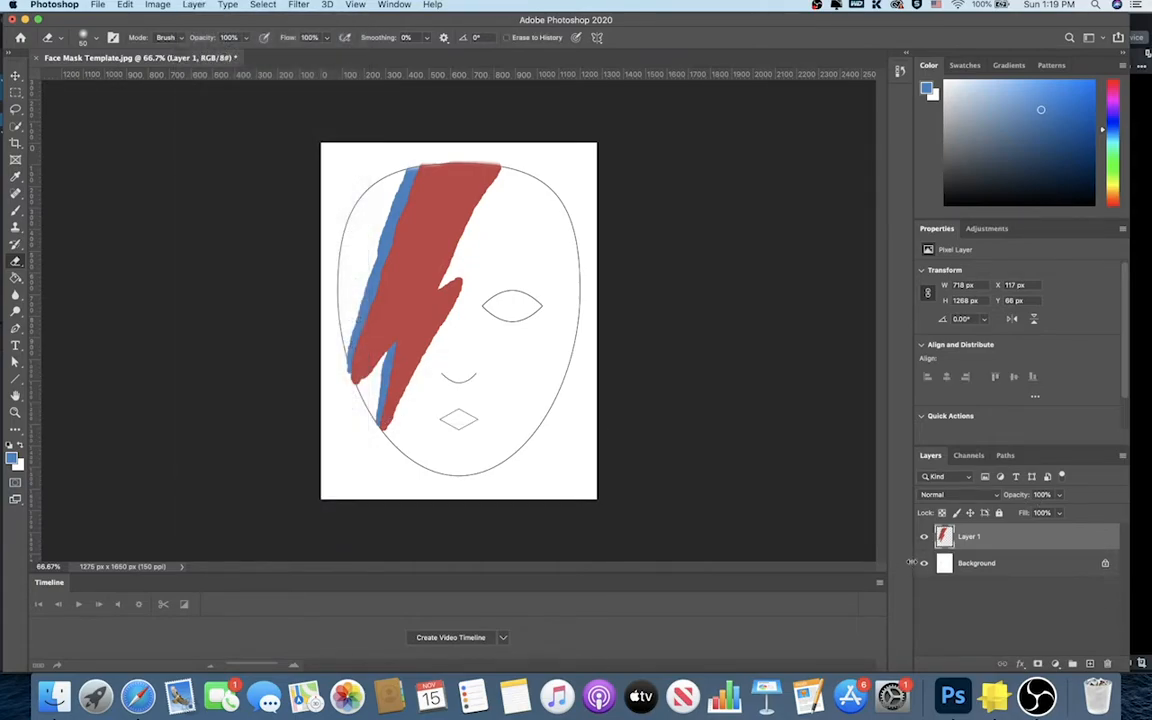
Step: Toggle the merged bolt layer's visibility to compare the face template with and without the artwork
click(923, 539)
click(923, 539)
click(923, 539)
click(923, 539)
click(923, 539)
click(923, 539)
Step: Unlock the Background face template layer and delete it, leaving the bolt on transparency
click(977, 565)
click(1105, 566)
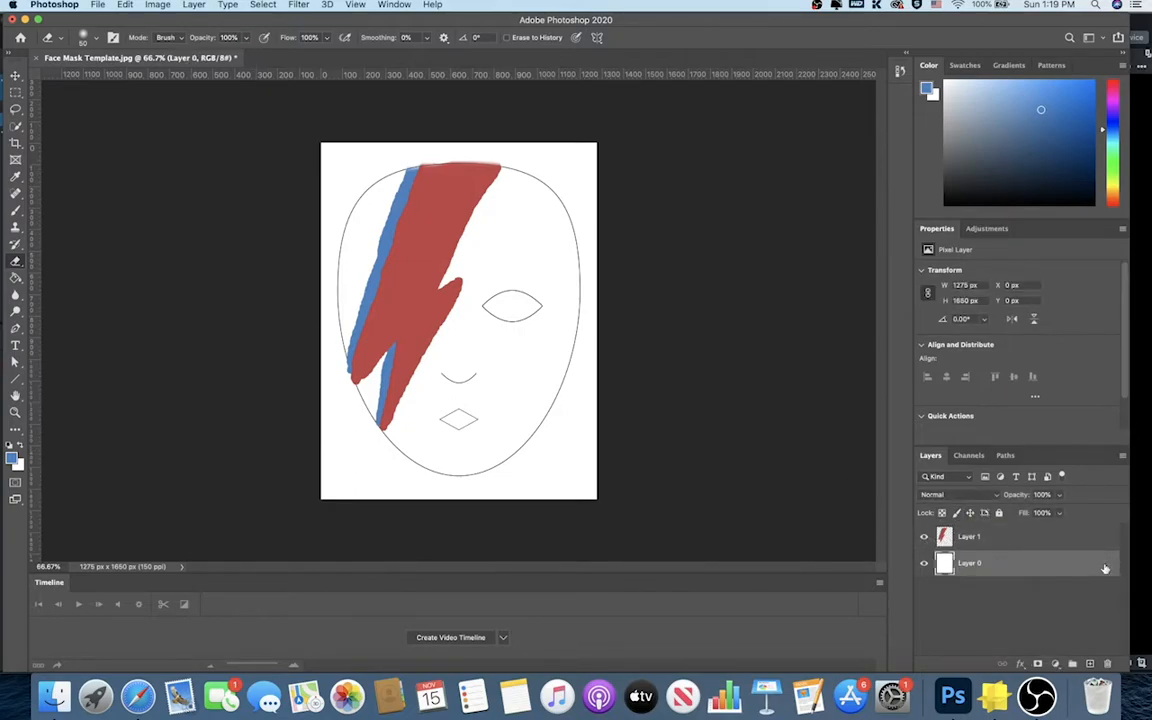
click(1107, 664)
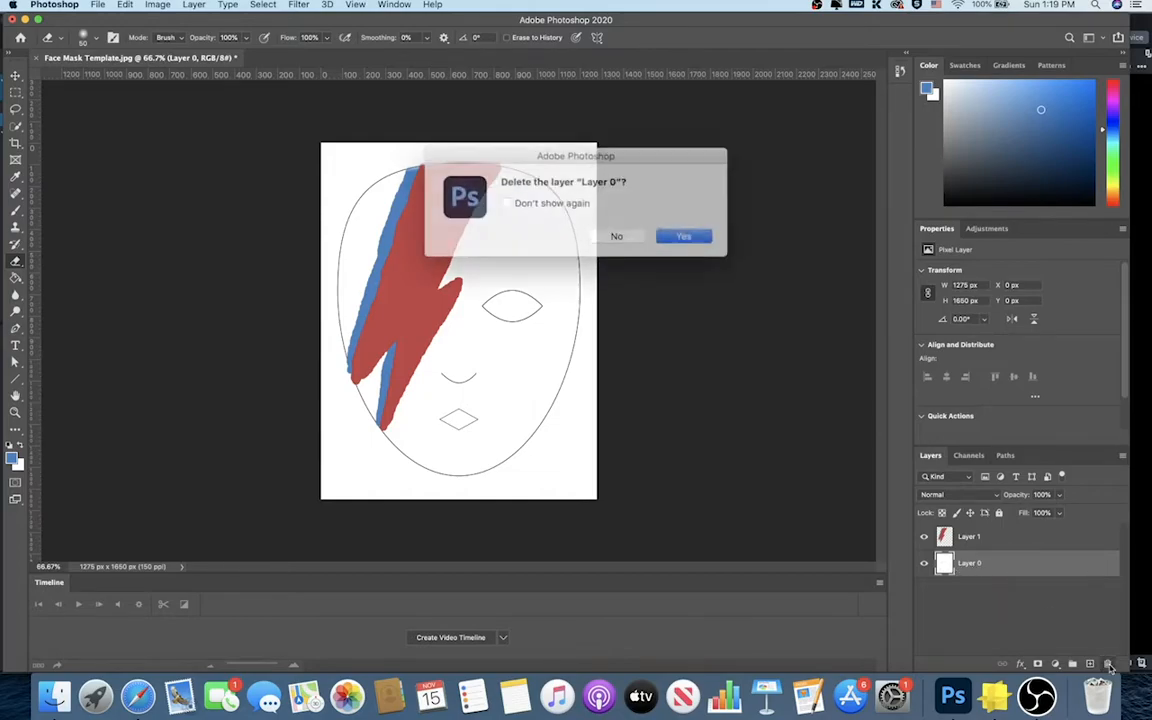
key(Return)
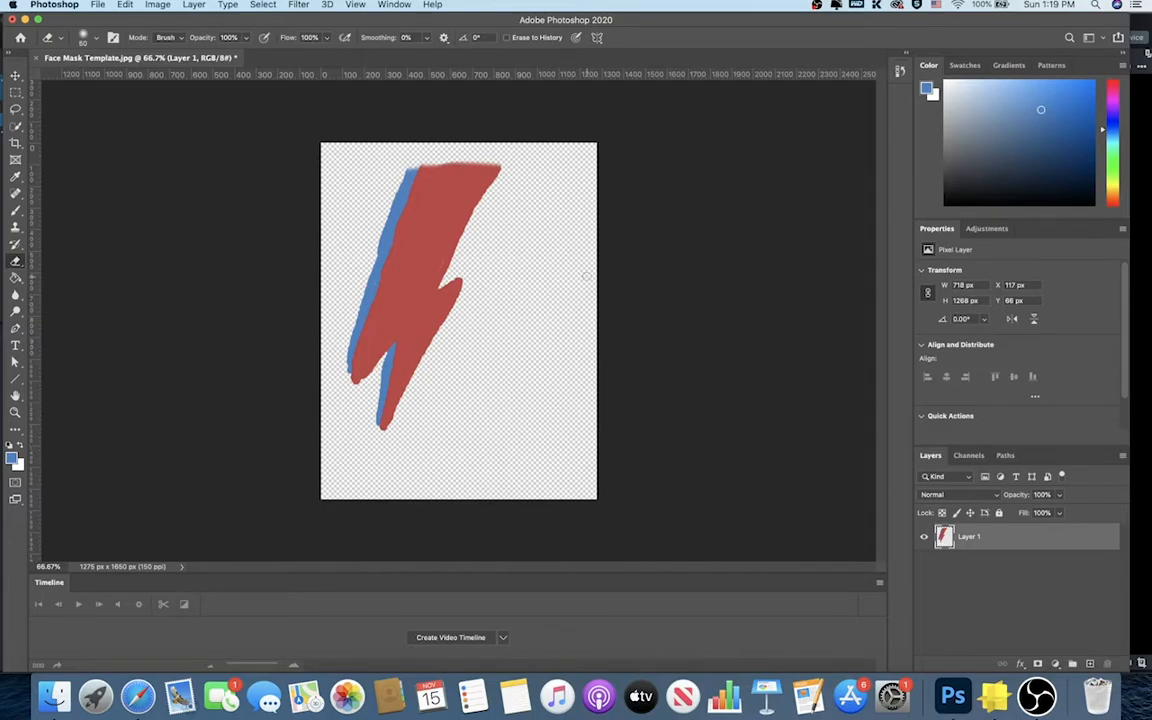
Step: Save a PNG copy of the artwork named bolt in the Templates & Documents folder, with the large file size option
click(97, 4)
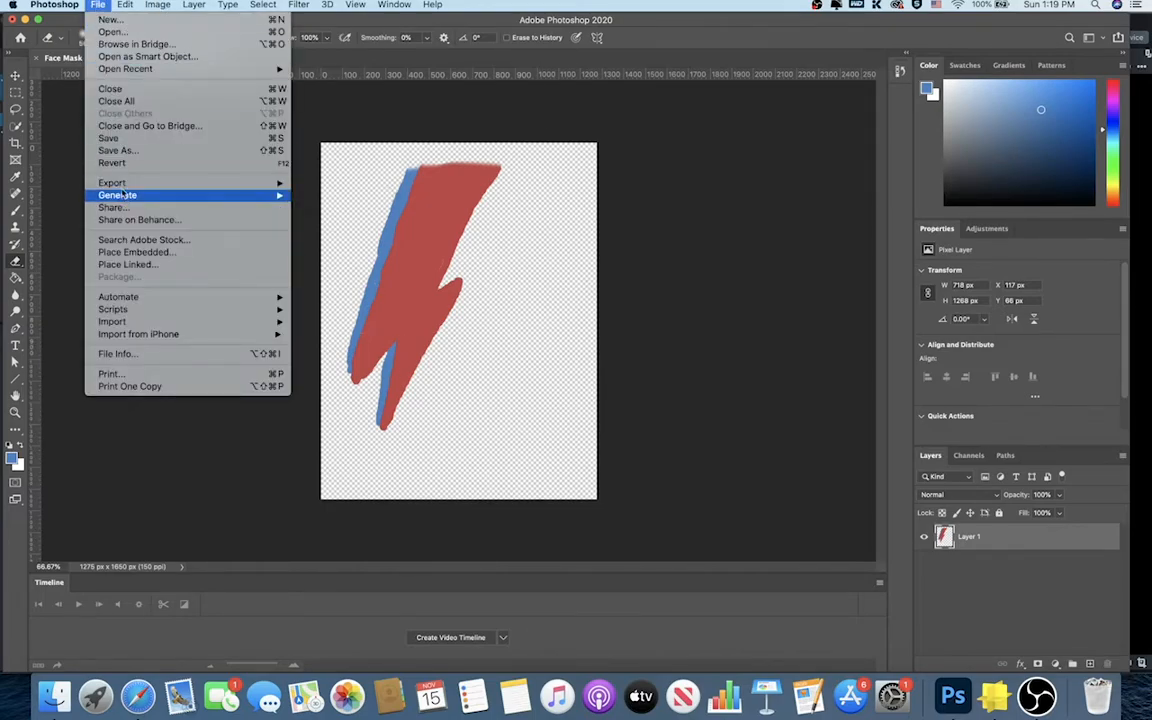
click(108, 151)
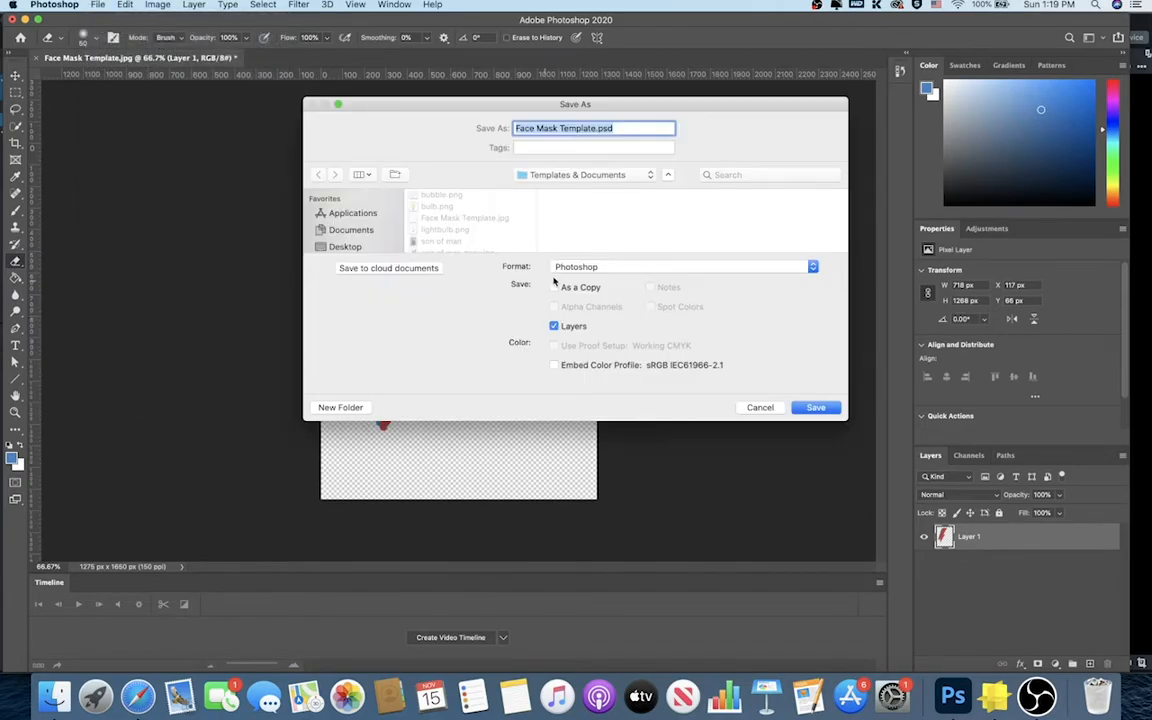
click(565, 266)
click(565, 441)
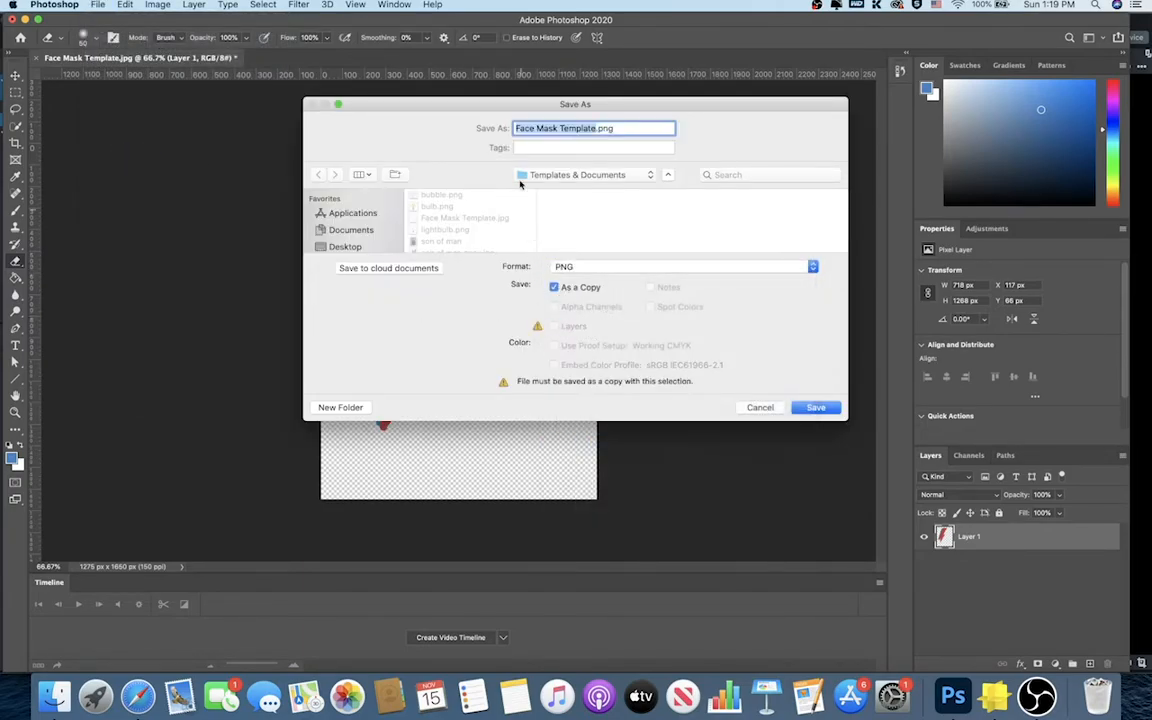
text(bl)
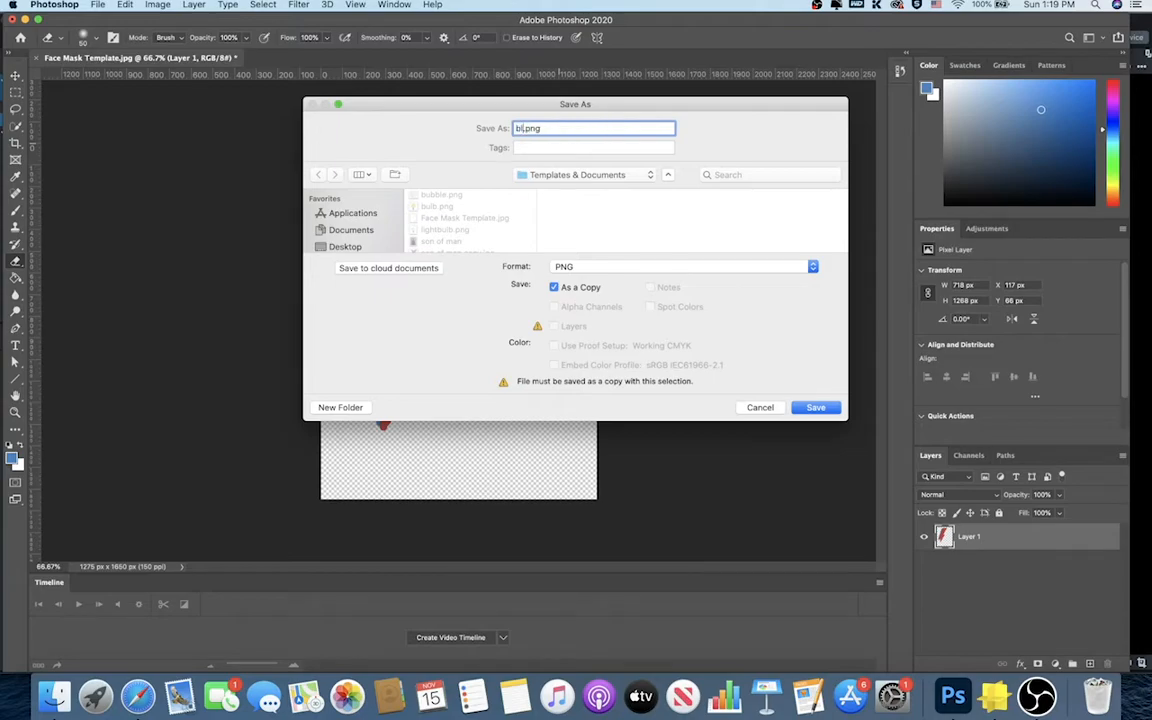
key(Return)
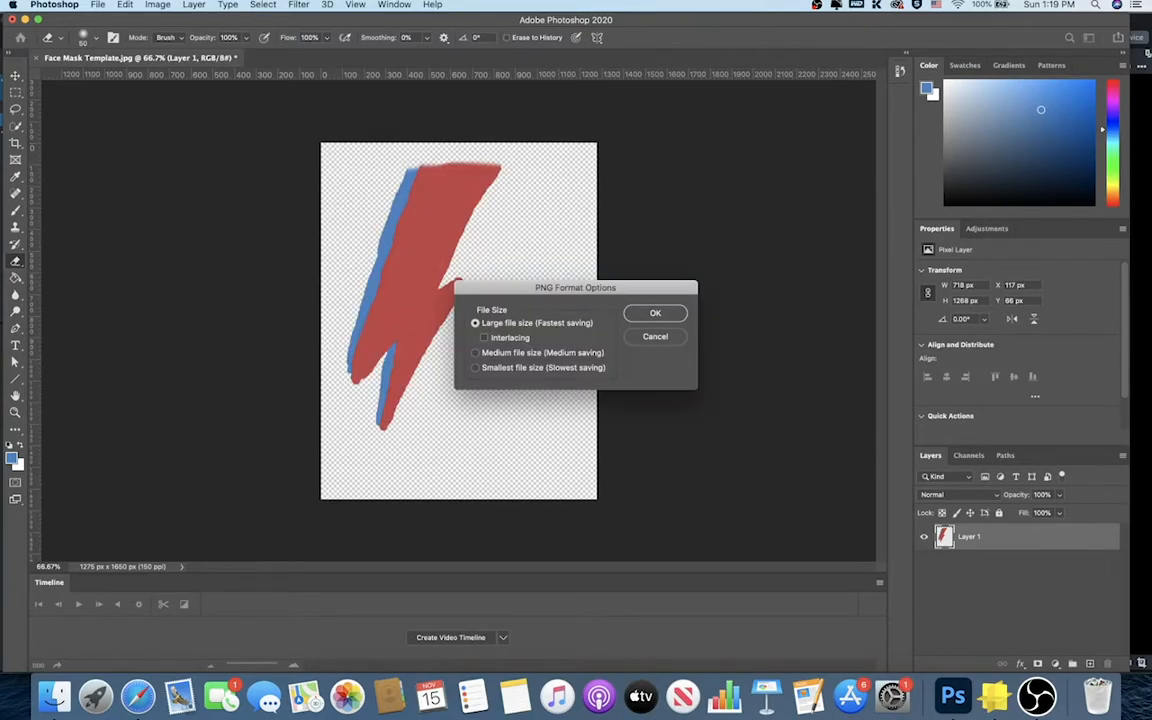
click(661, 311)
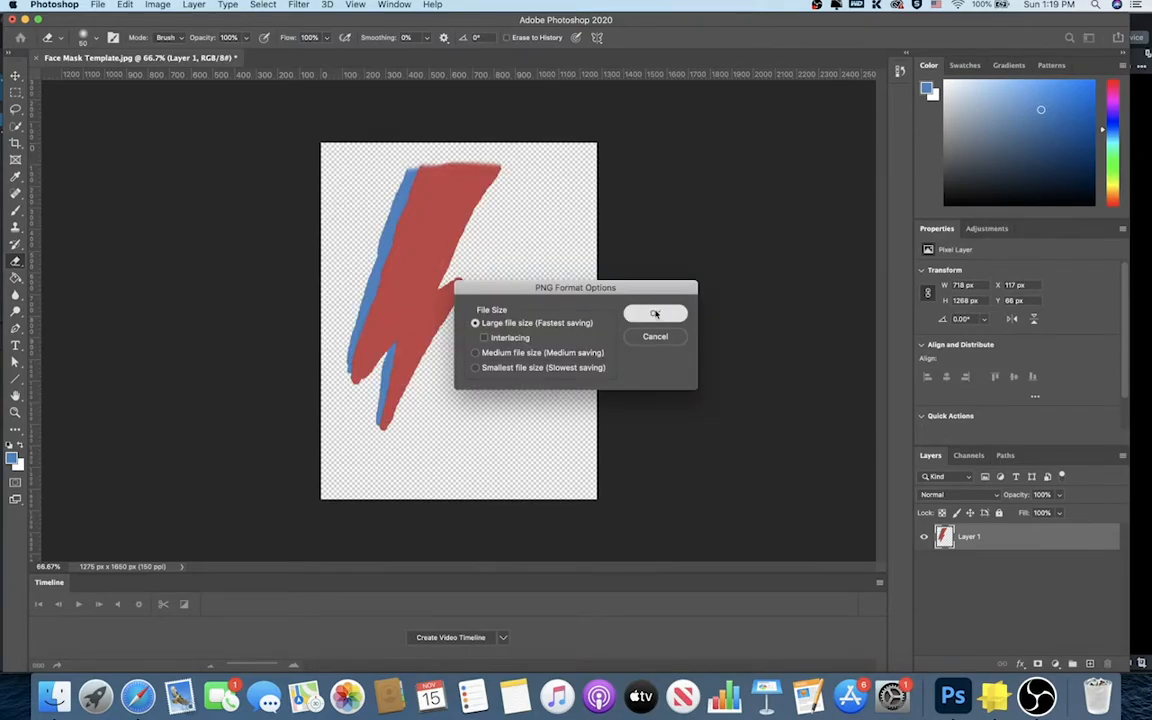
Step: Switch to Lens Studio and import the bolt image from files as the texture of Face Mask 1
click(996, 699)
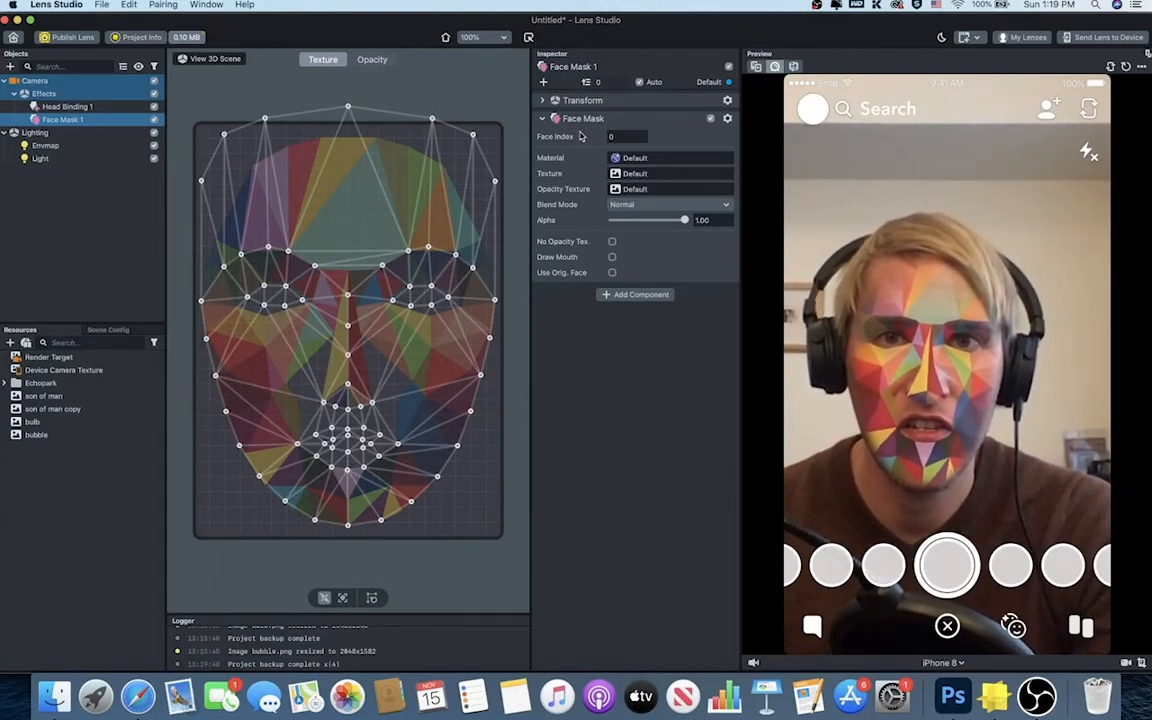
click(588, 171)
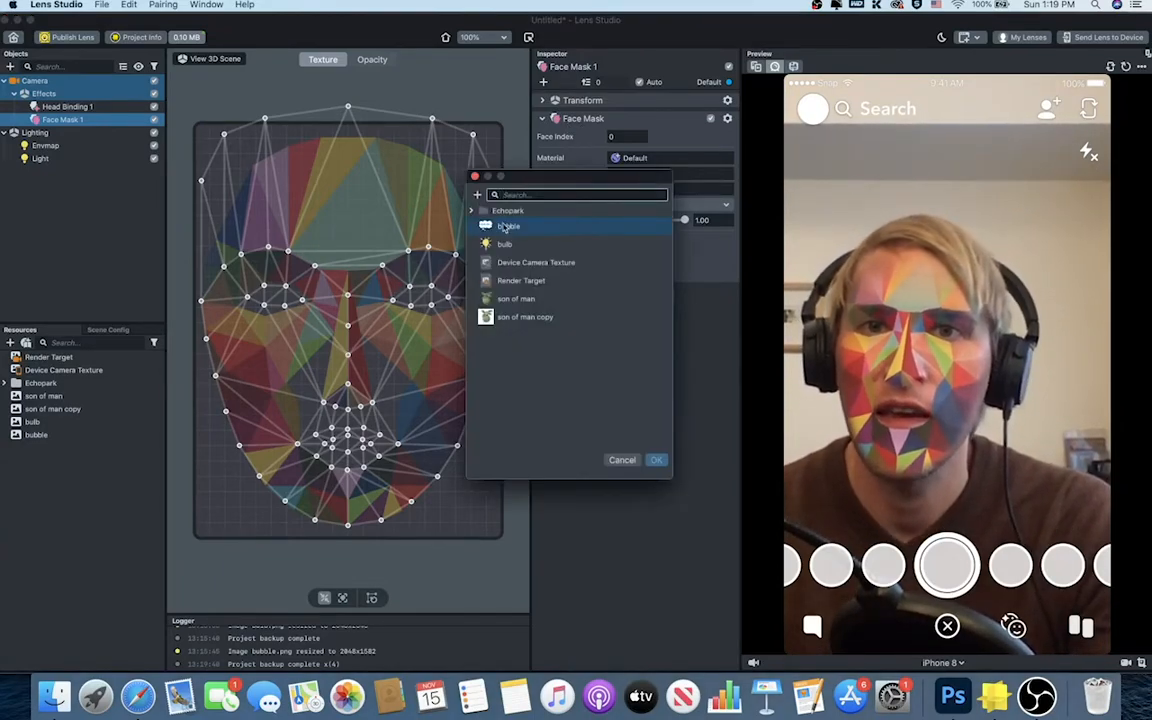
click(482, 196)
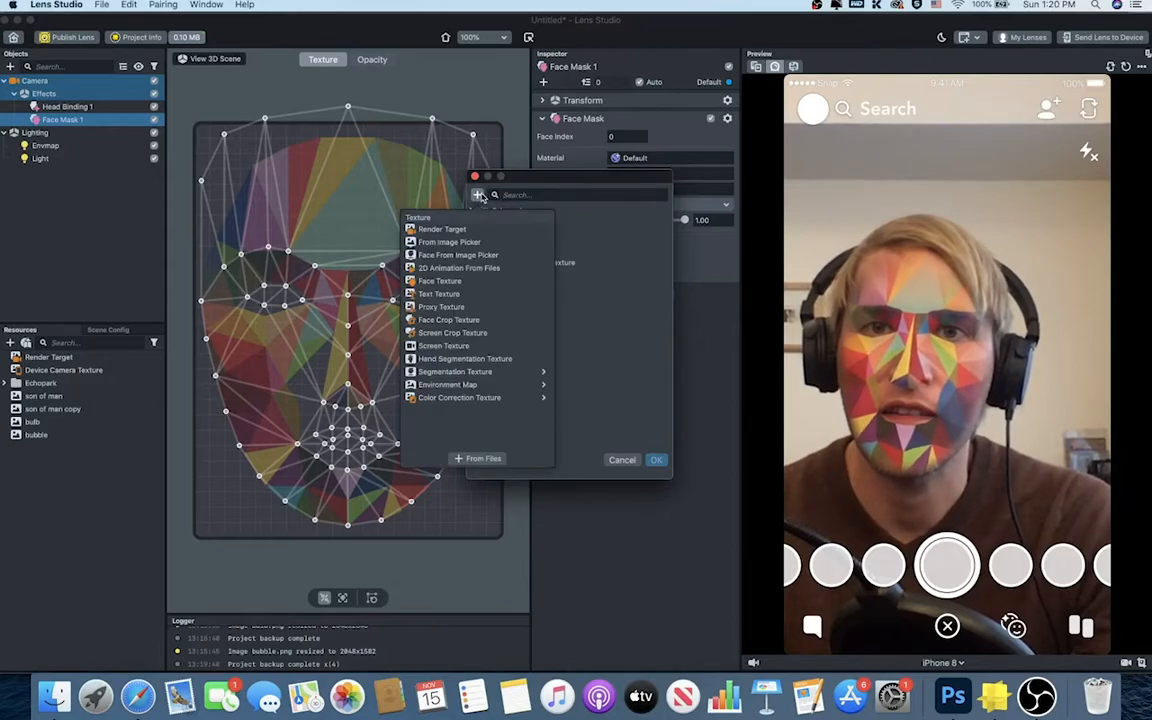
click(481, 460)
double_click(636, 249)
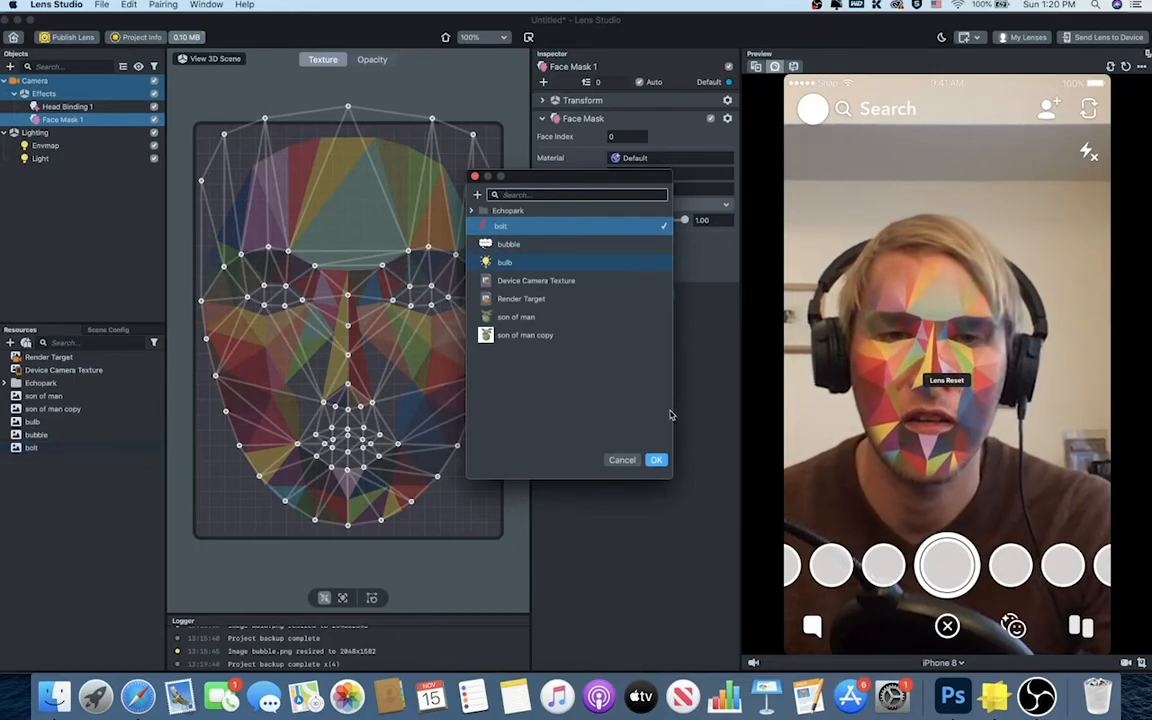
click(654, 460)
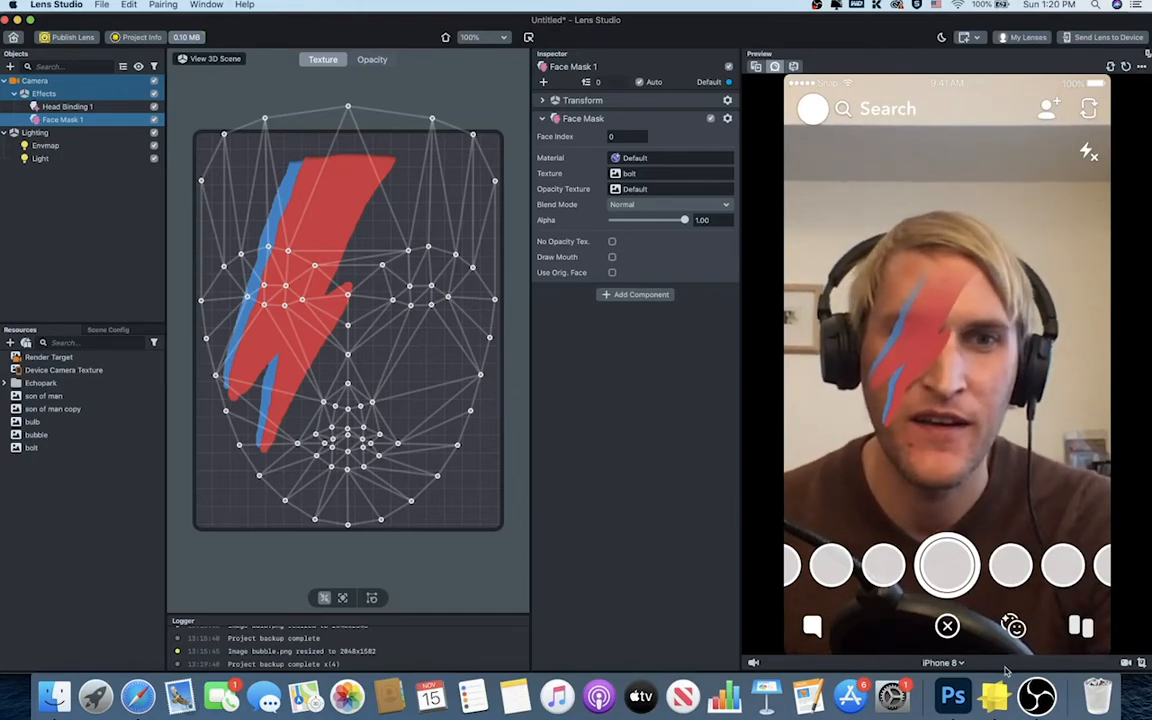
Step: Switch back to Photoshop, restore the deleted face template layer and move it above the bolt layer
click(953, 697)
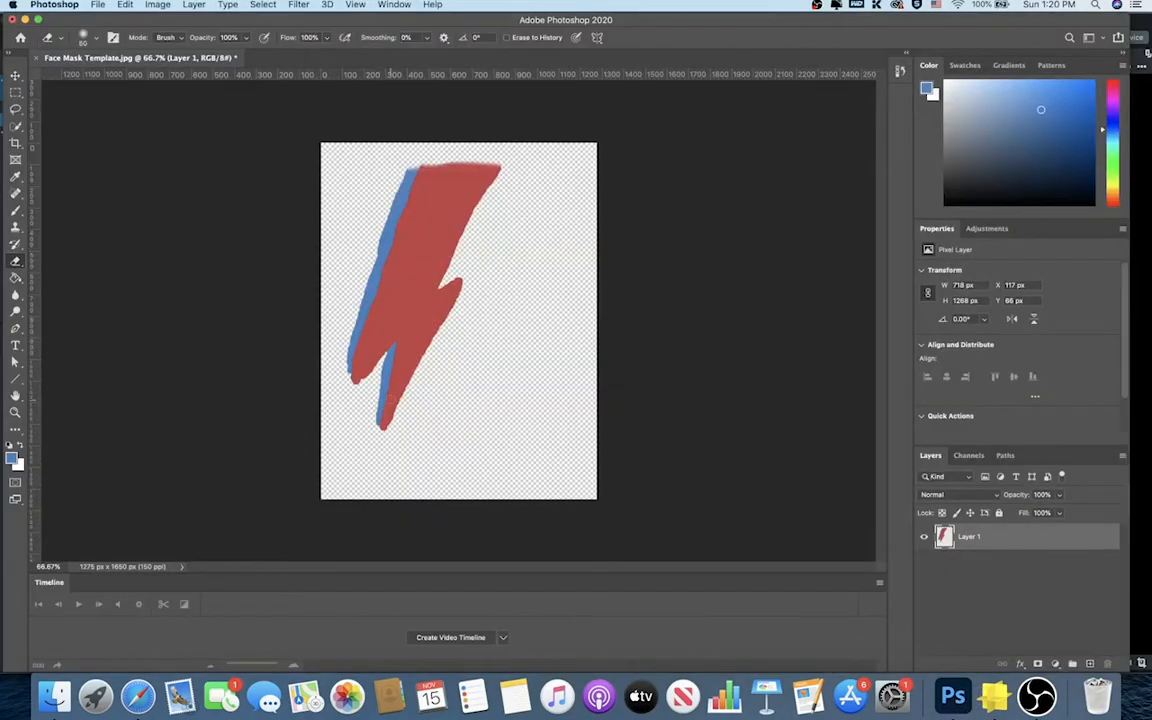
key(super+equal)
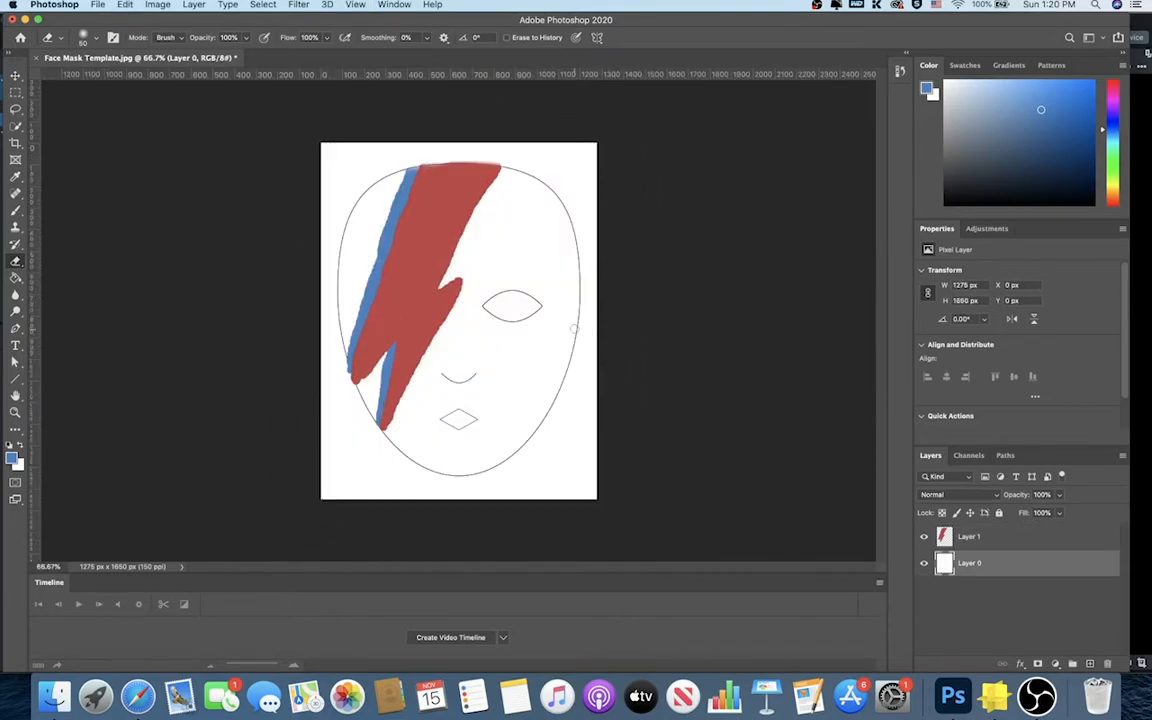
key(super+equal)
key(super+equal)
key(super+equal)
mouse_move(968, 563)
mouse_down()
mouse_move(971, 520)
mouse_move(972, 533)
mouse_up()
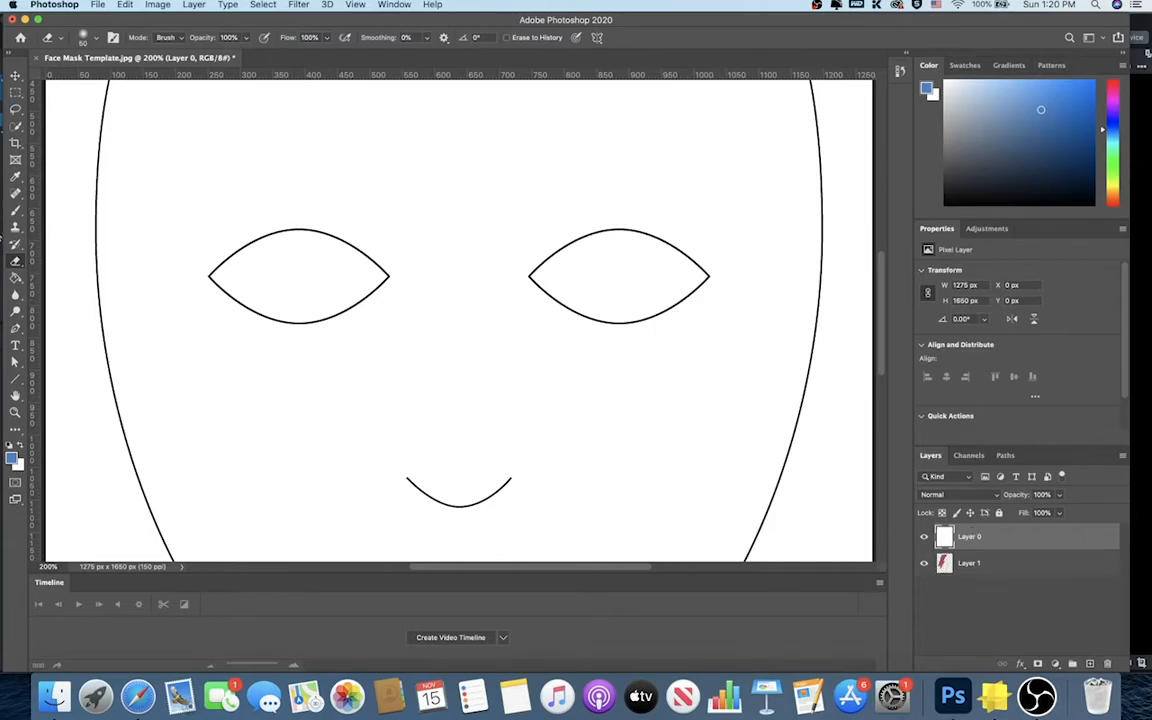
Step: Quick-select the template eye on the bolt's side, hide the template layer, and delete that eye shape from the bolt layer
click(16, 127)
click(277, 283)
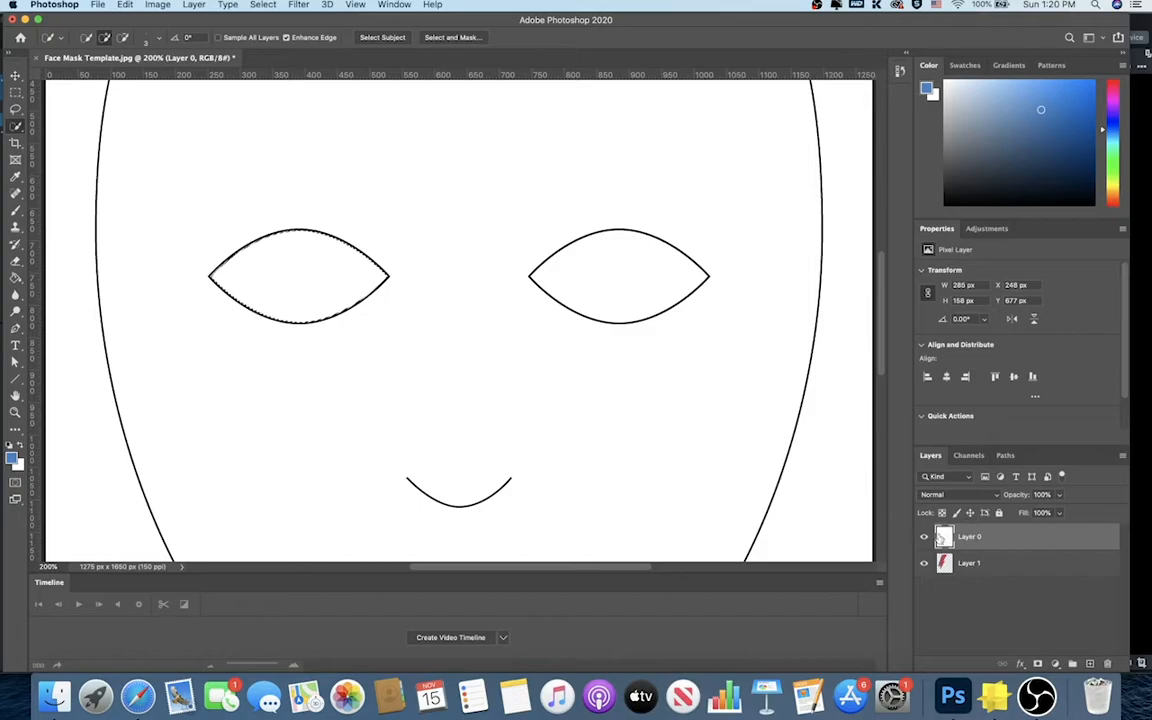
click(925, 538)
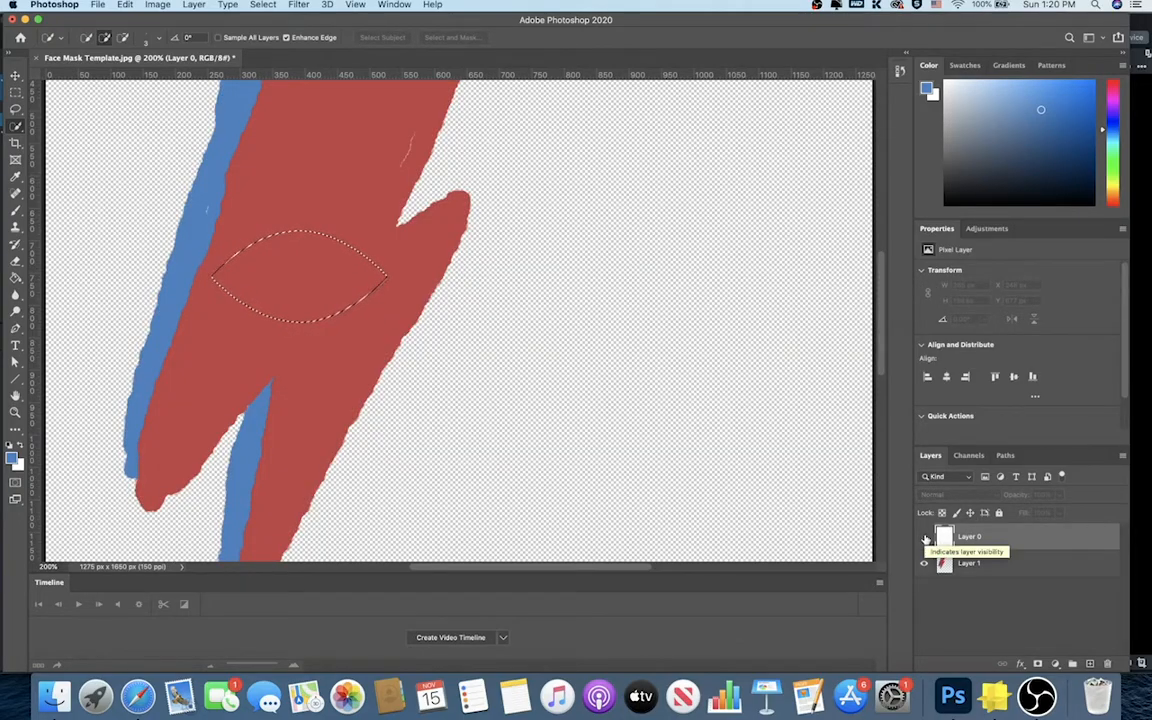
click(998, 566)
key(Delete)
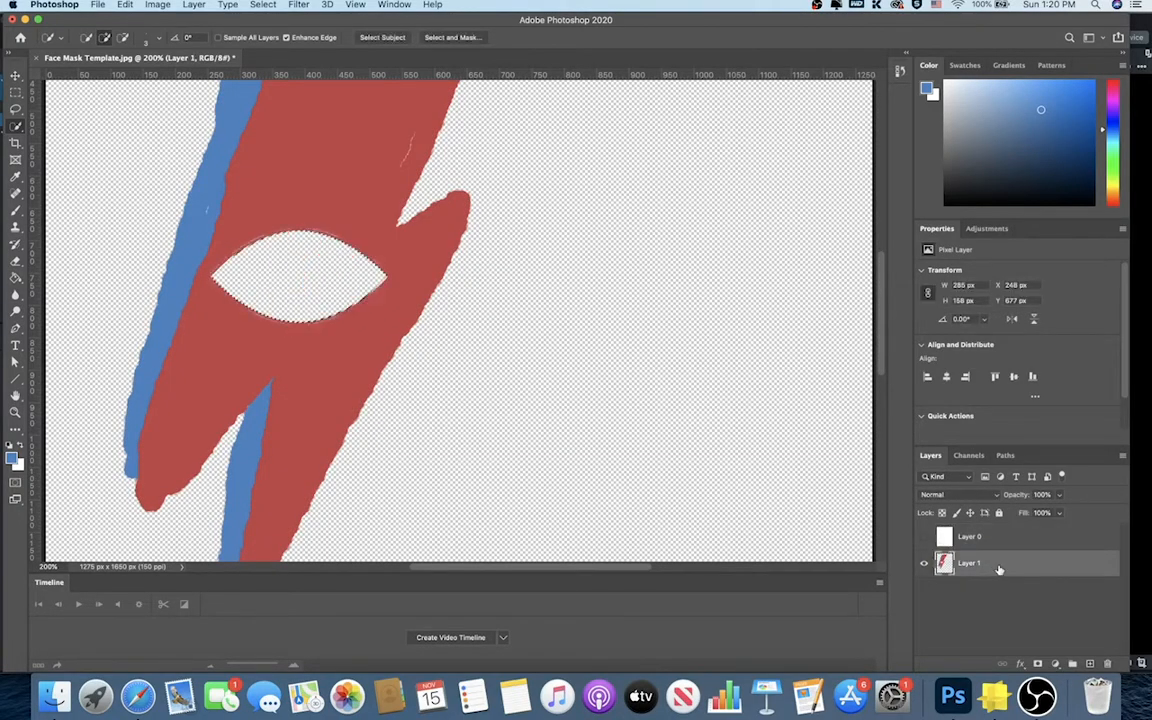
Step: Make the hidden template layer active and clear the eye-shaped selection, leaving the marquee tool active
click(1005, 541)
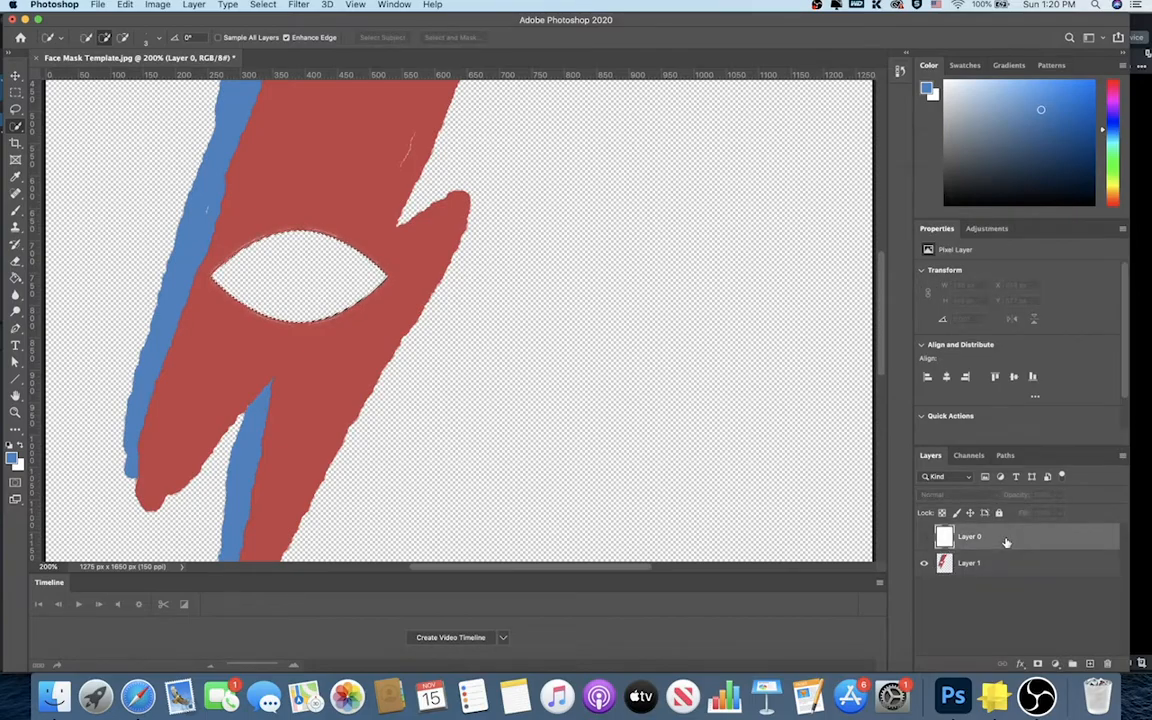
key(super+minus)
key(super+minus)
key(super+minus)
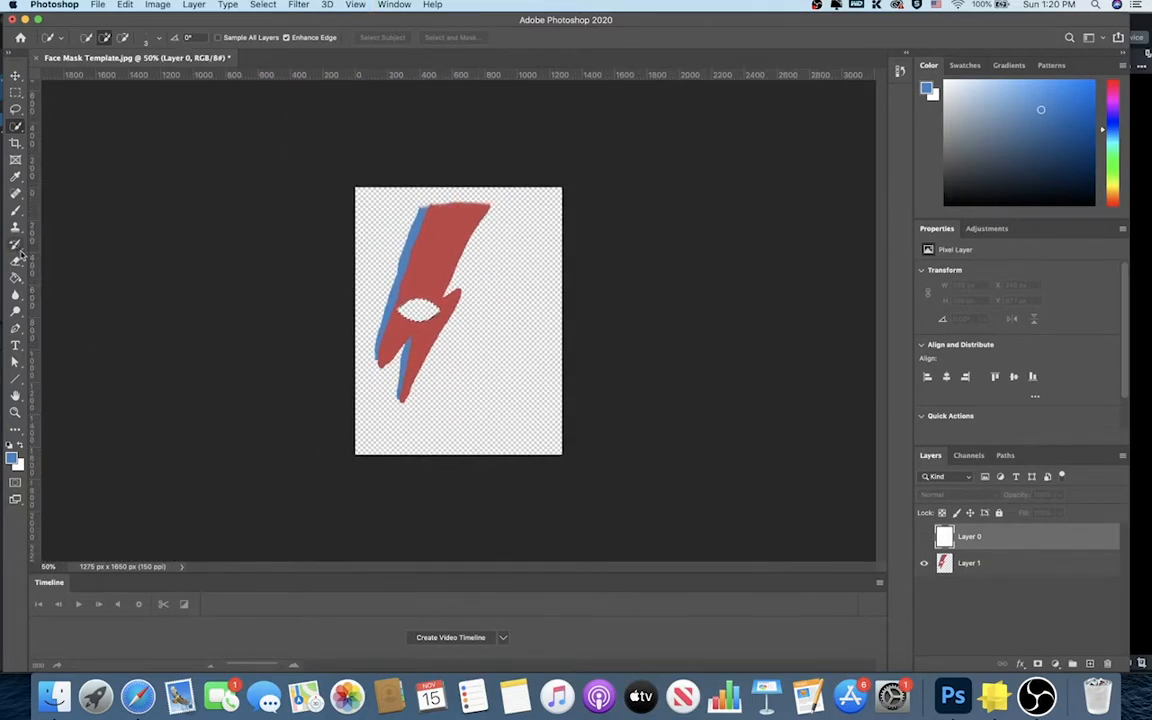
click(16, 91)
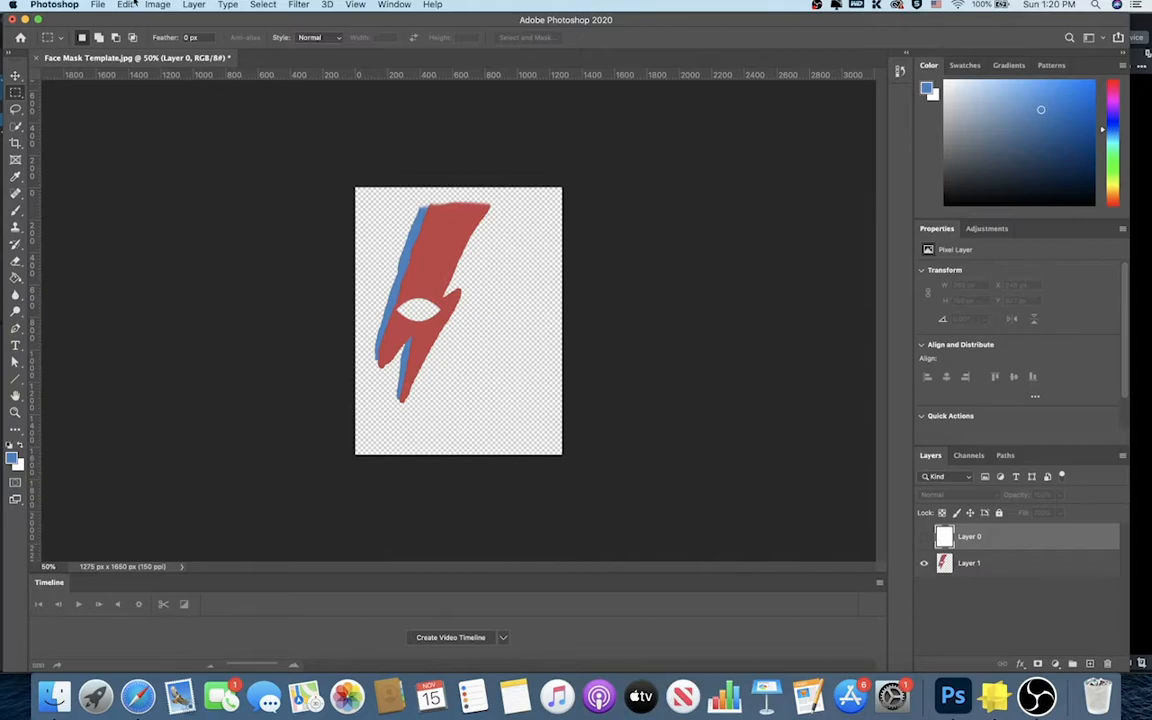
click(98, 4)
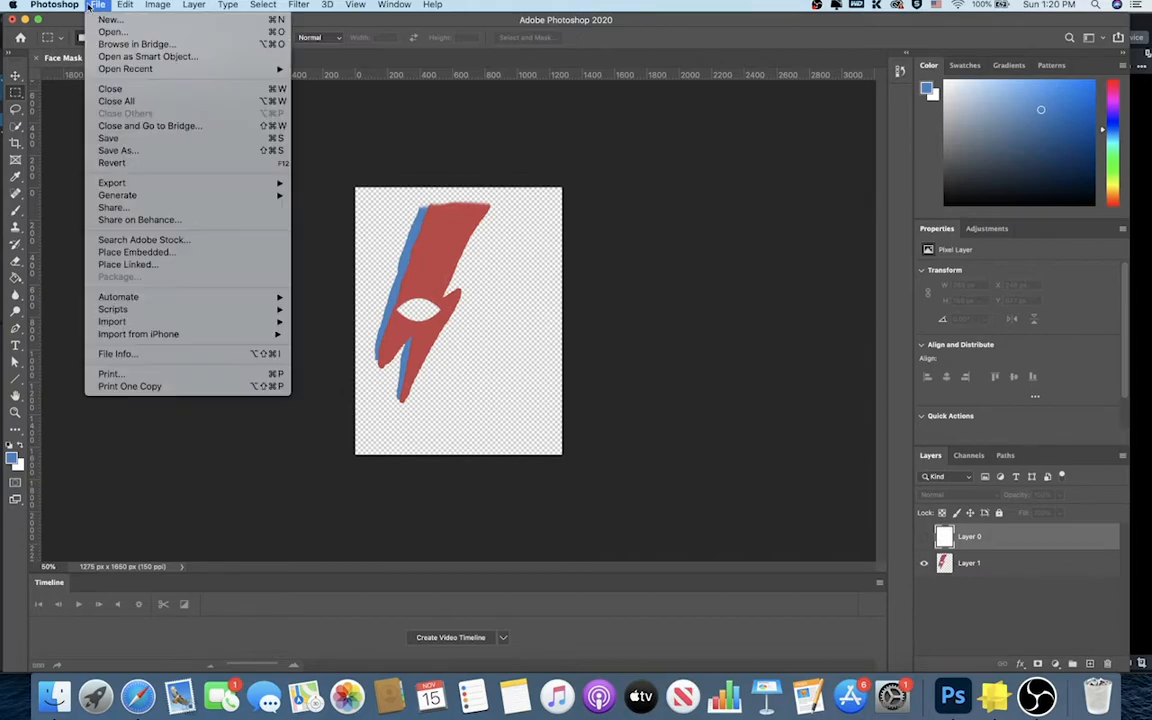
click(113, 151)
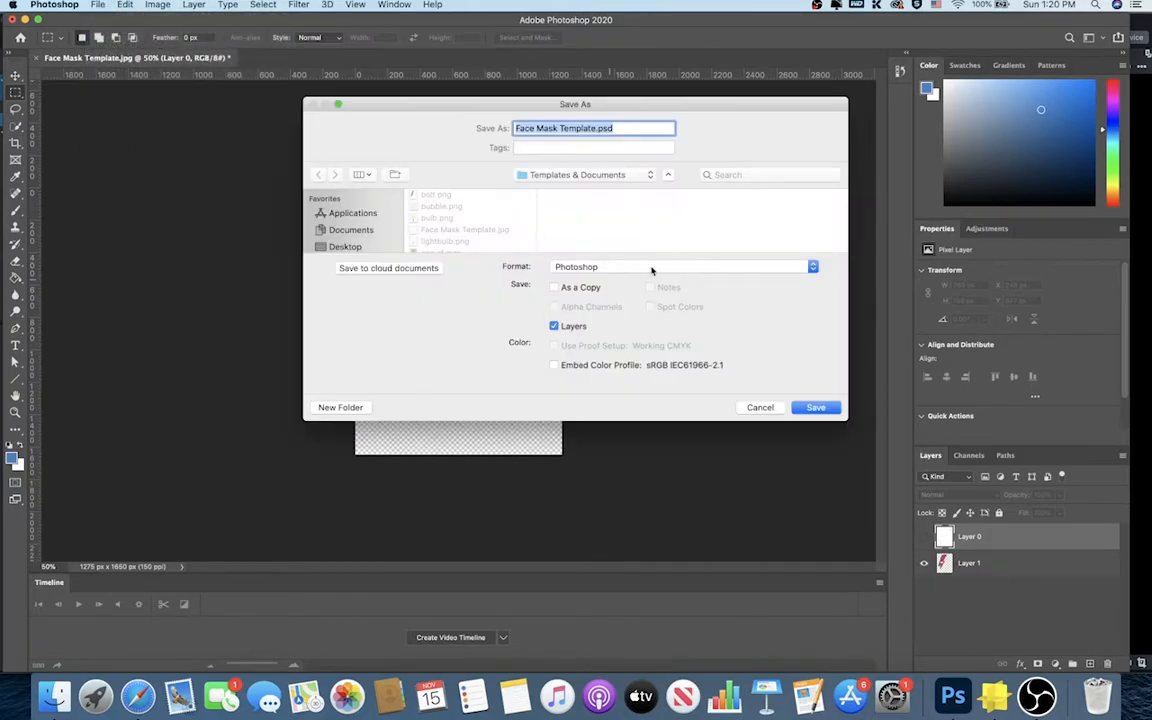
click(650, 268)
click(619, 351)
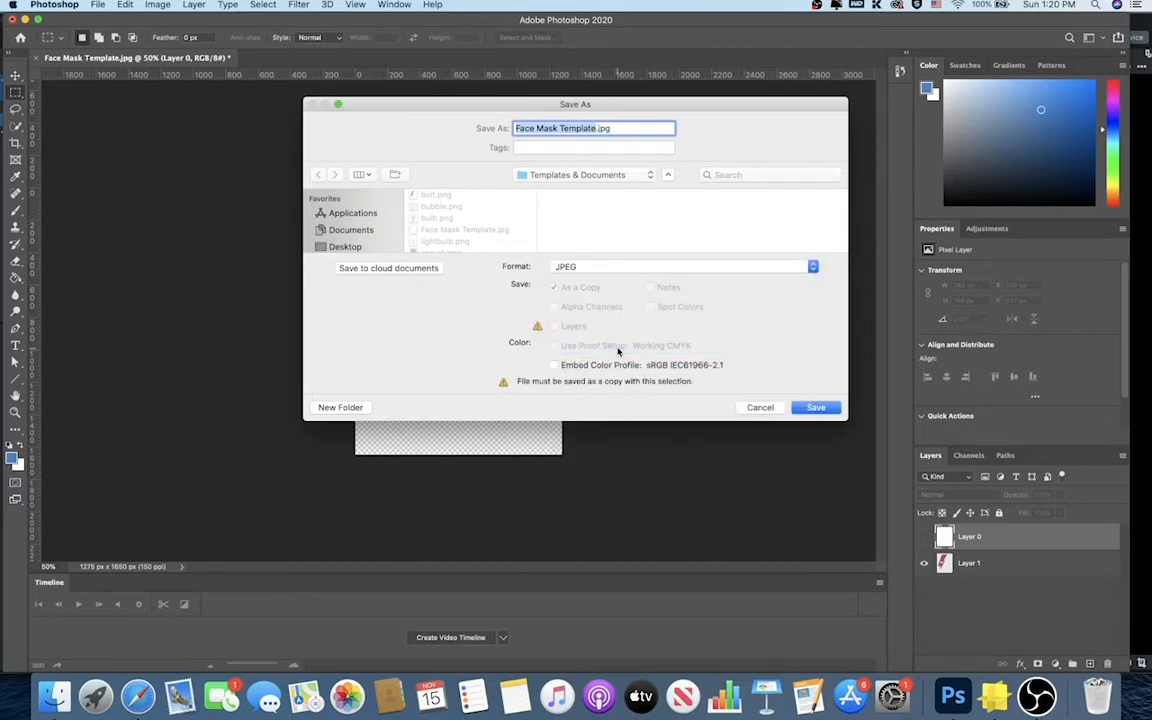
text(bolt)
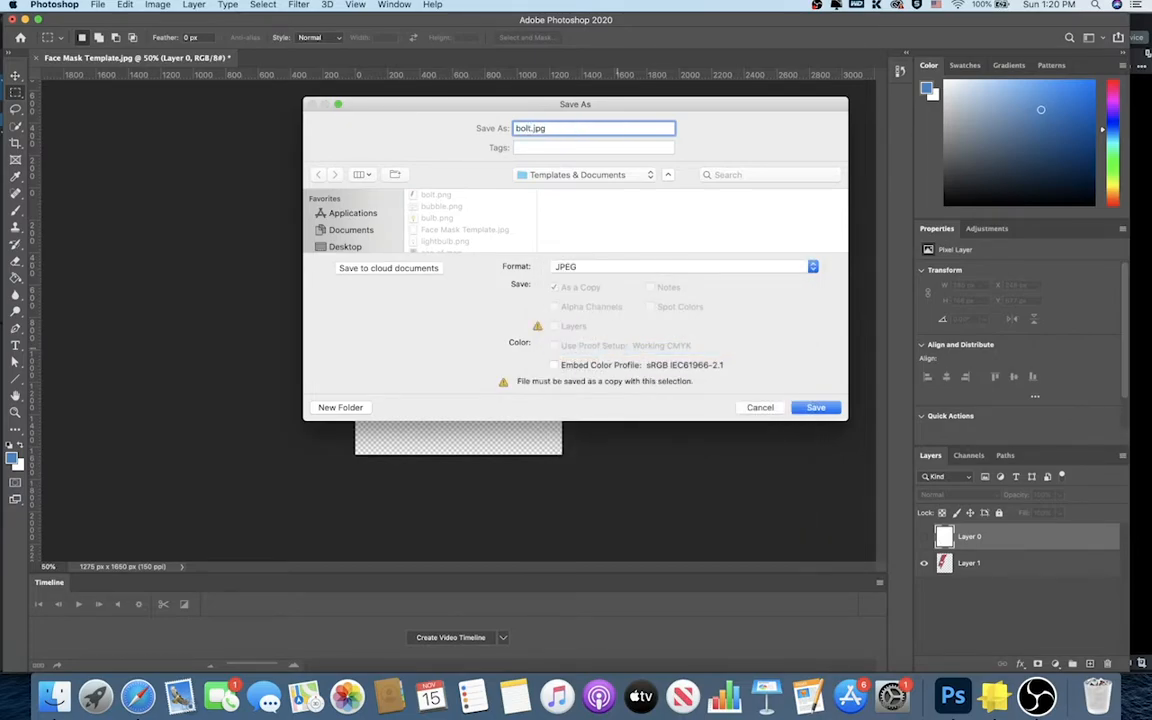
key(Return)
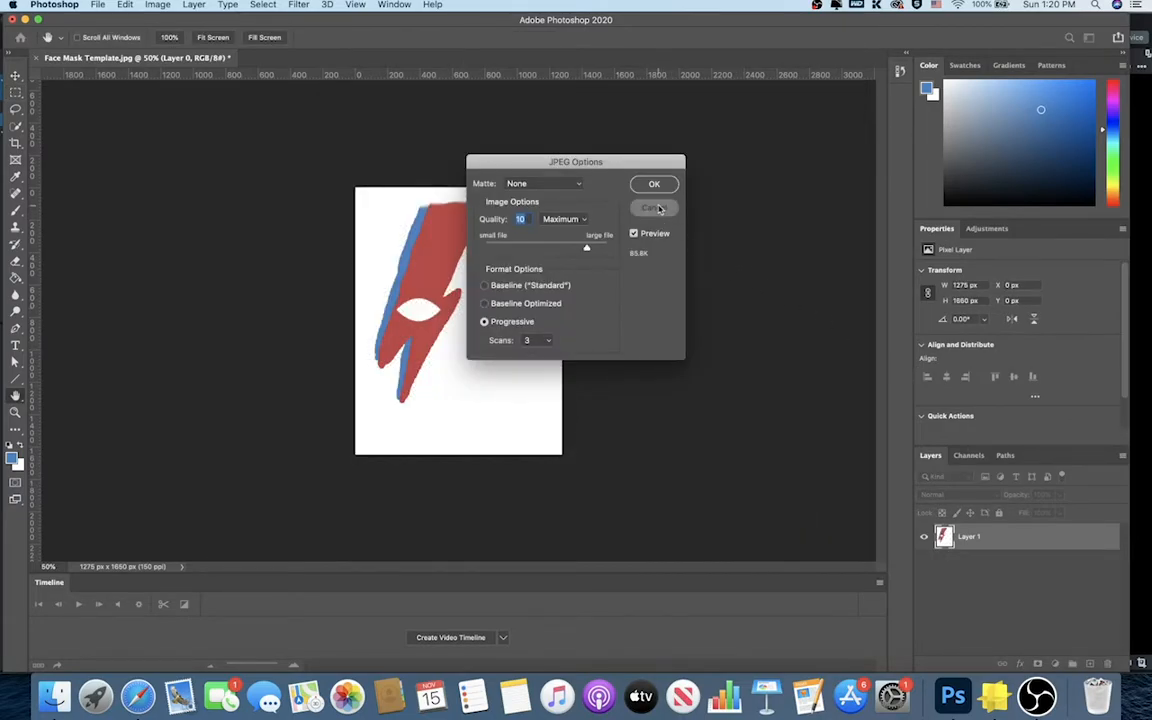
key(Return)
Step: Save the artwork as a PNG copy named bolt copy in the Templates & Documents folder
click(98, 4)
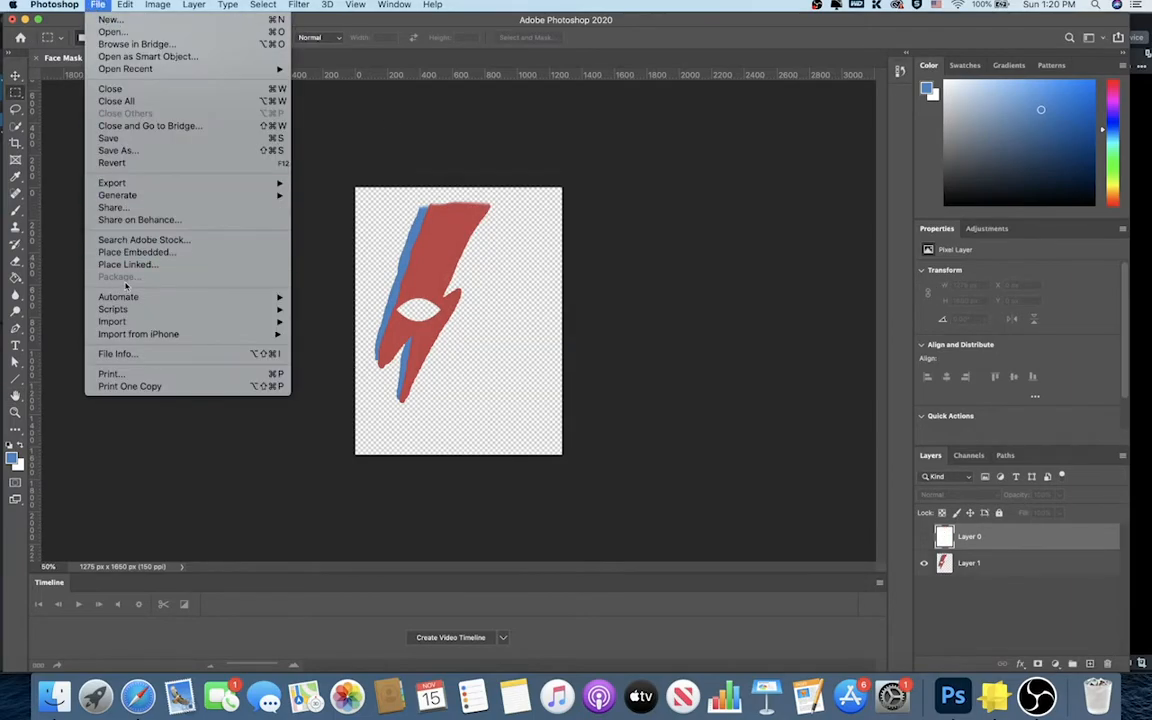
click(116, 150)
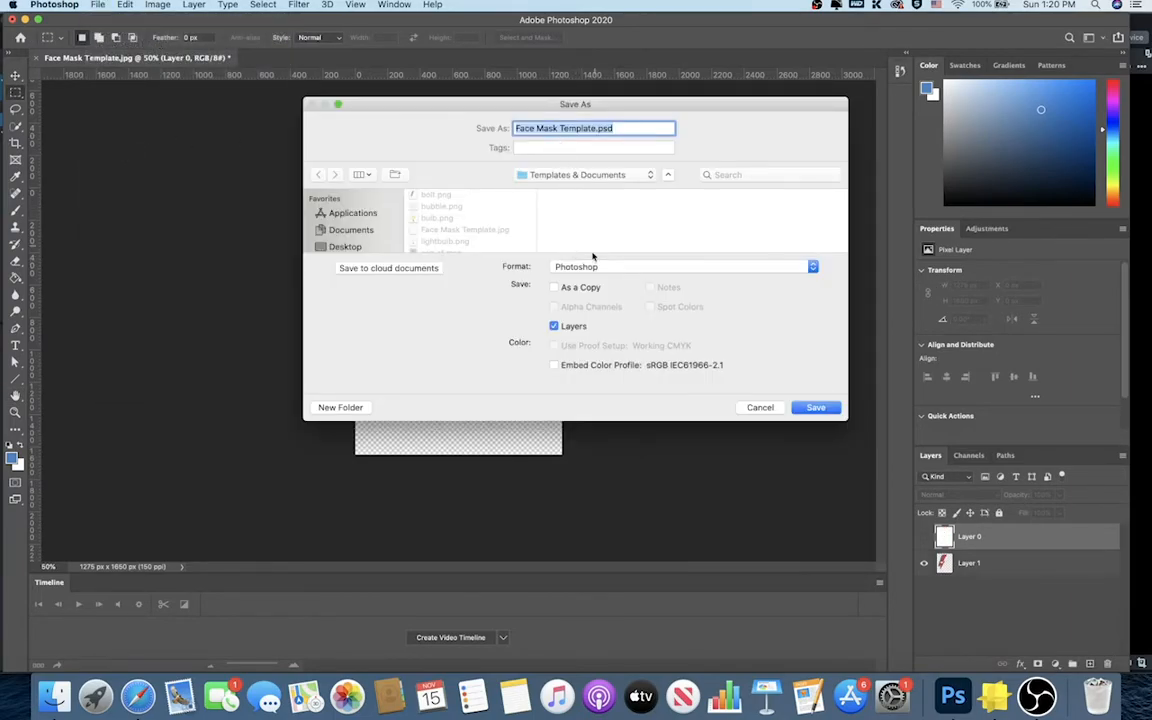
click(598, 266)
click(582, 448)
text(bolt)
key(Return)
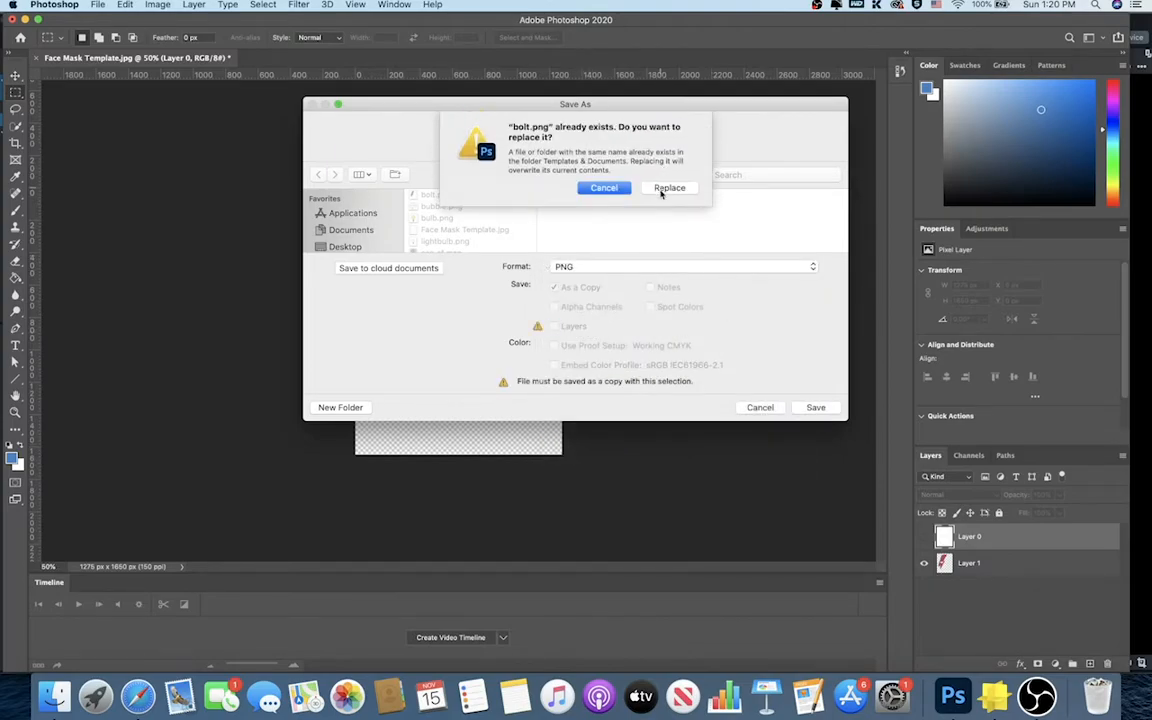
key(Escape)
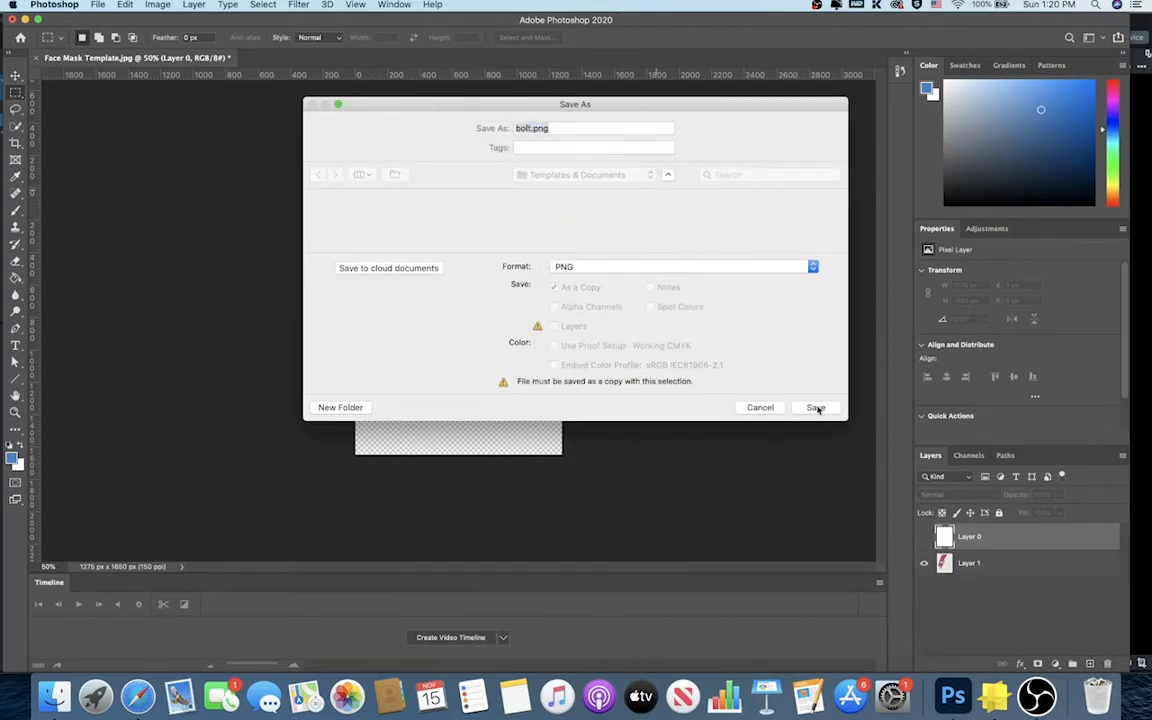
click(816, 408)
click(668, 313)
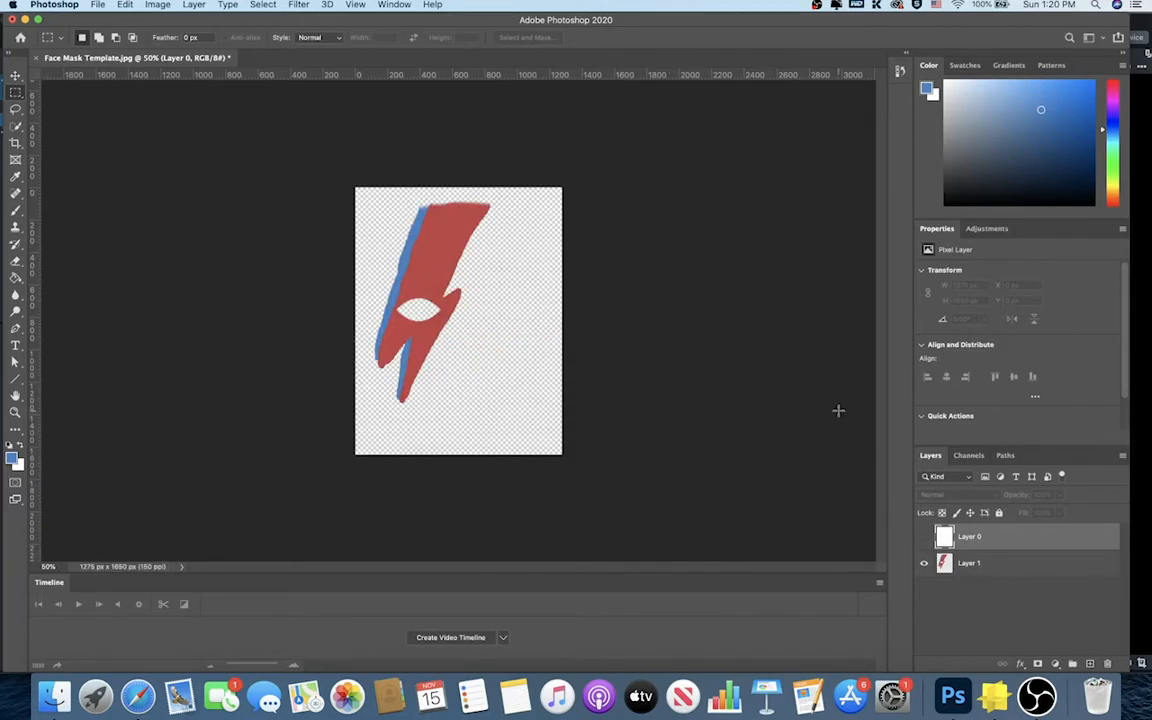
Step: Switch to Lens Studio and import the bolt copy image from files as the texture of Face Mask 1
click(990, 692)
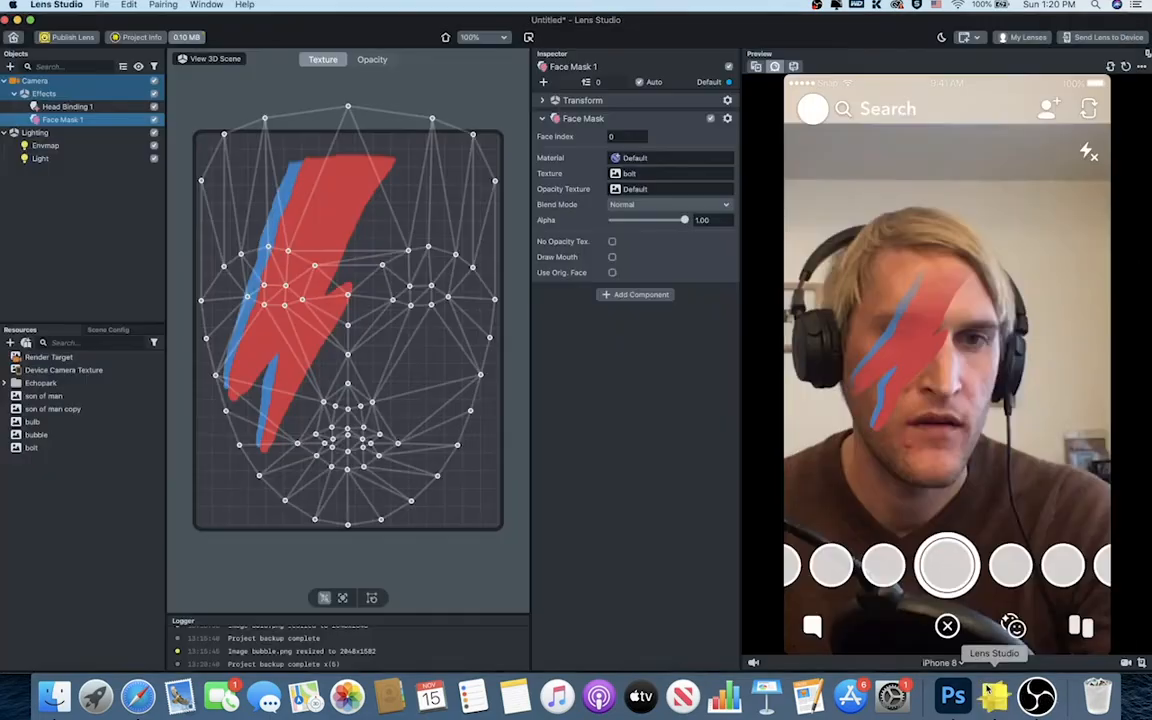
click(624, 174)
click(477, 194)
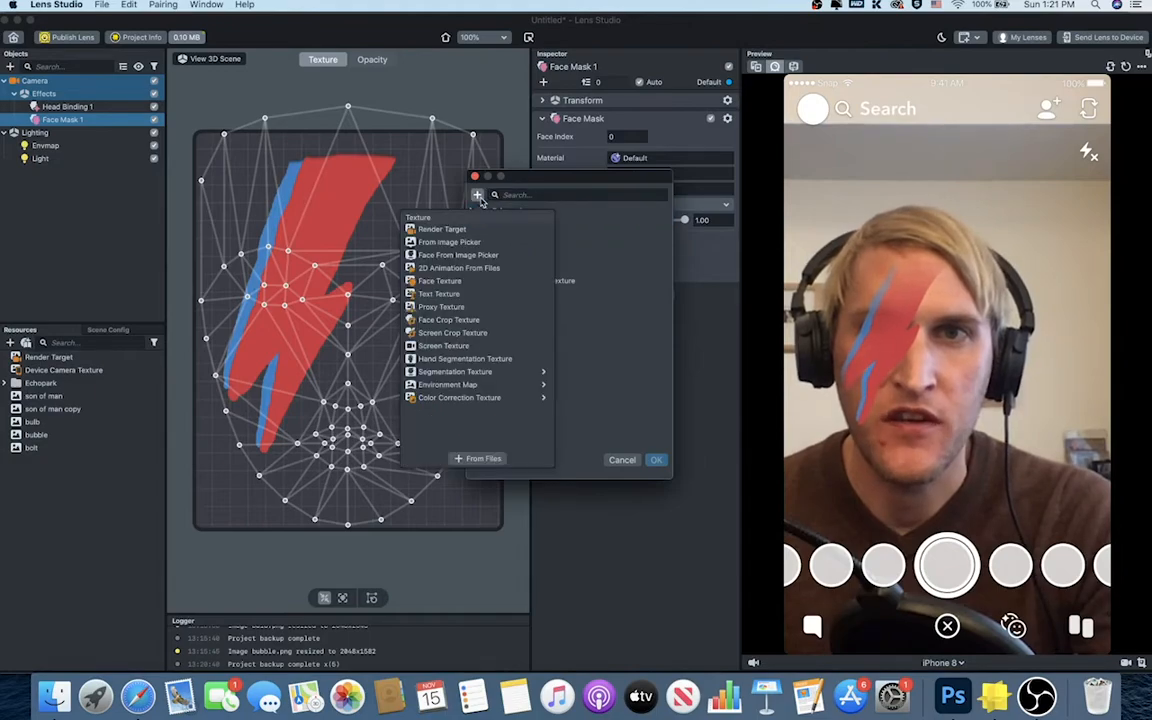
click(479, 458)
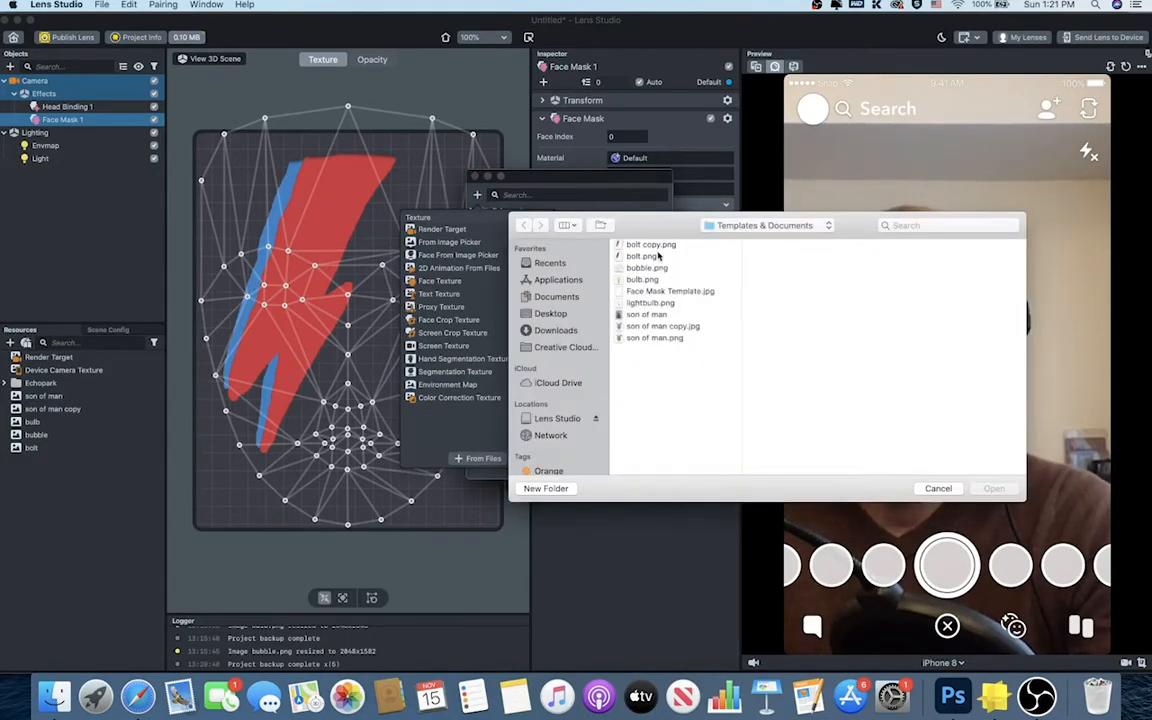
click(647, 257)
click(640, 245)
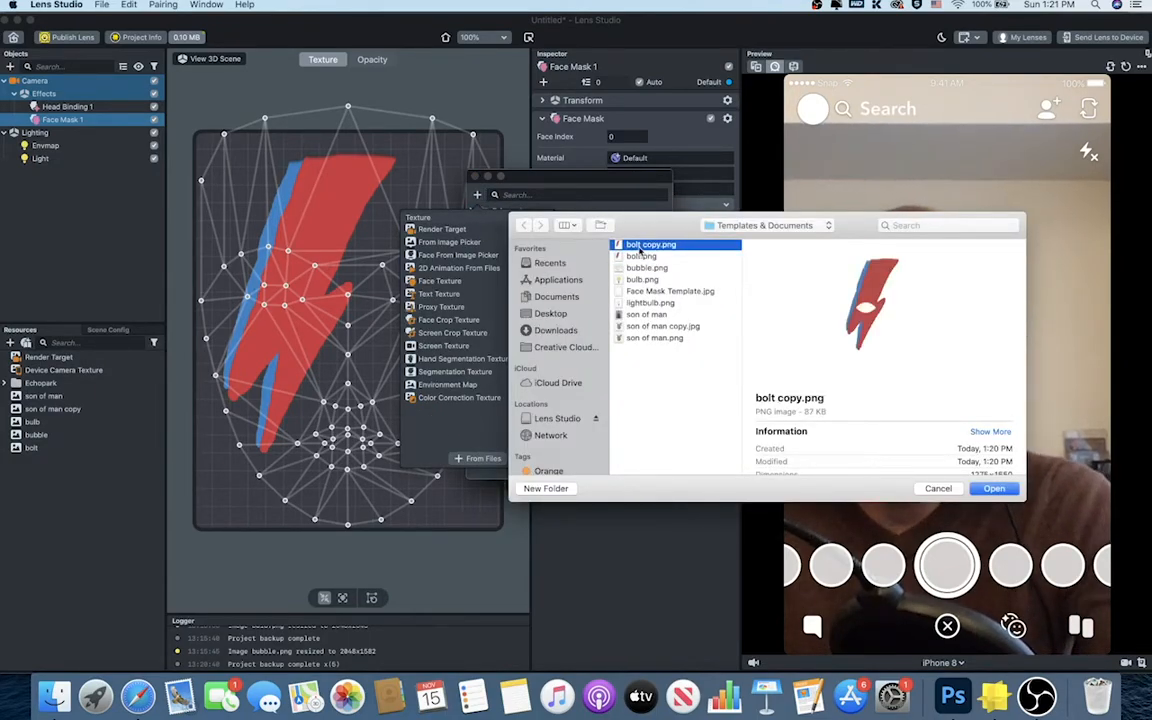
double_click(640, 246)
click(656, 460)
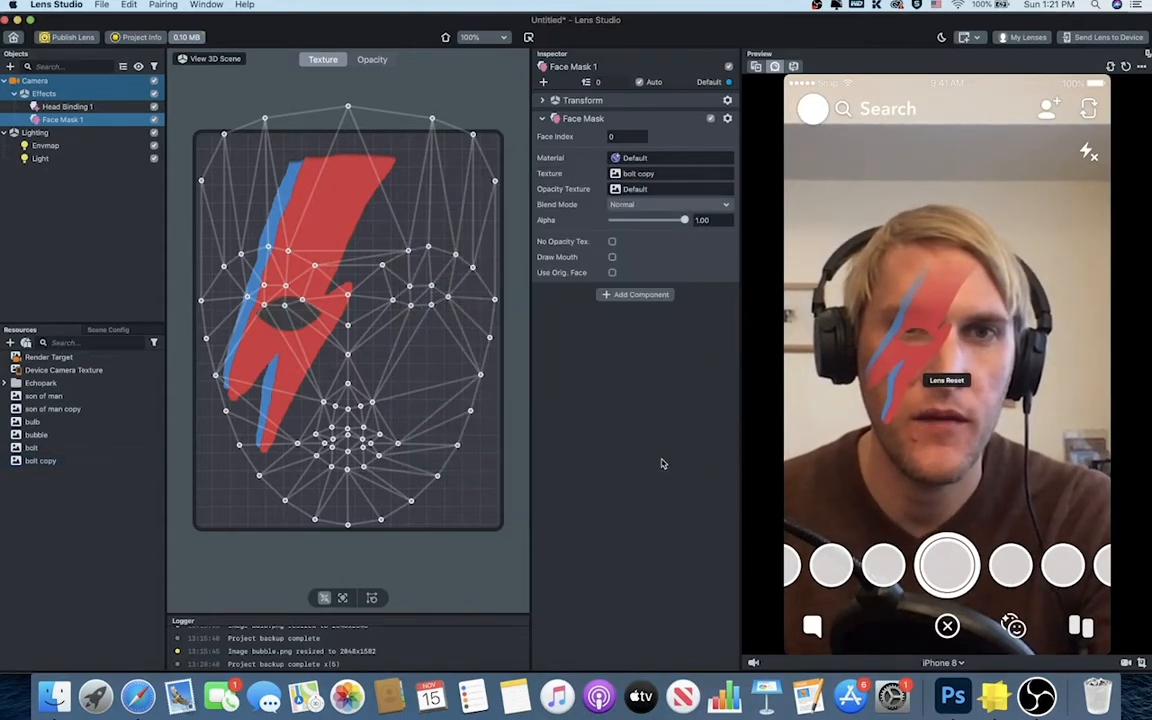
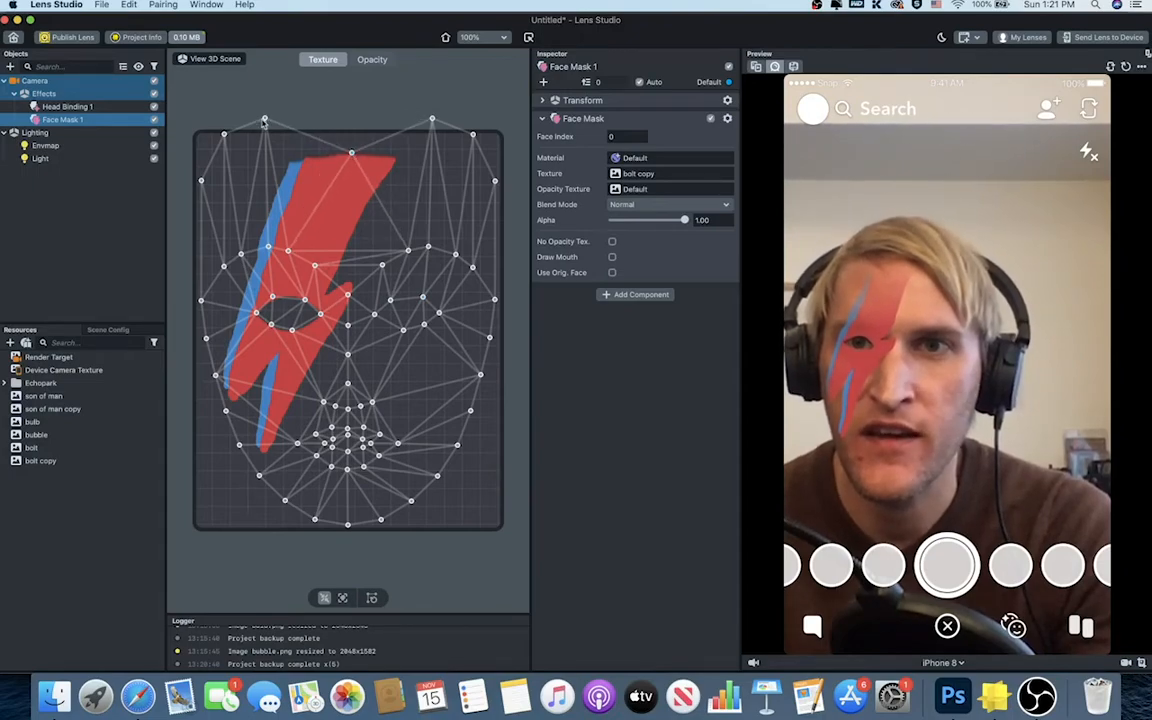
Step: Move the outer and nose-bridge mesh points to fit the bolt artwork, and set the face mask's alpha to 0.58
drag(266, 119, 211, 232)
mouse_move(203, 310)
mouse_down()
mouse_move(197, 270)
mouse_move(206, 308)
mouse_up()
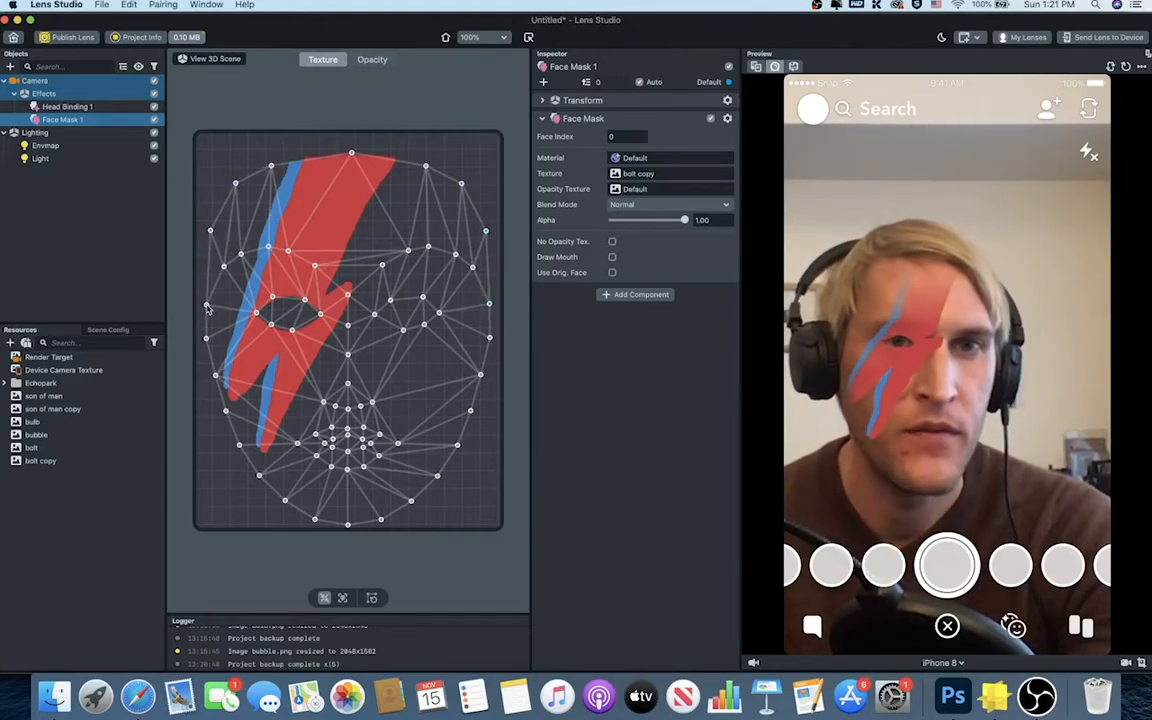
drag(348, 298, 339, 329)
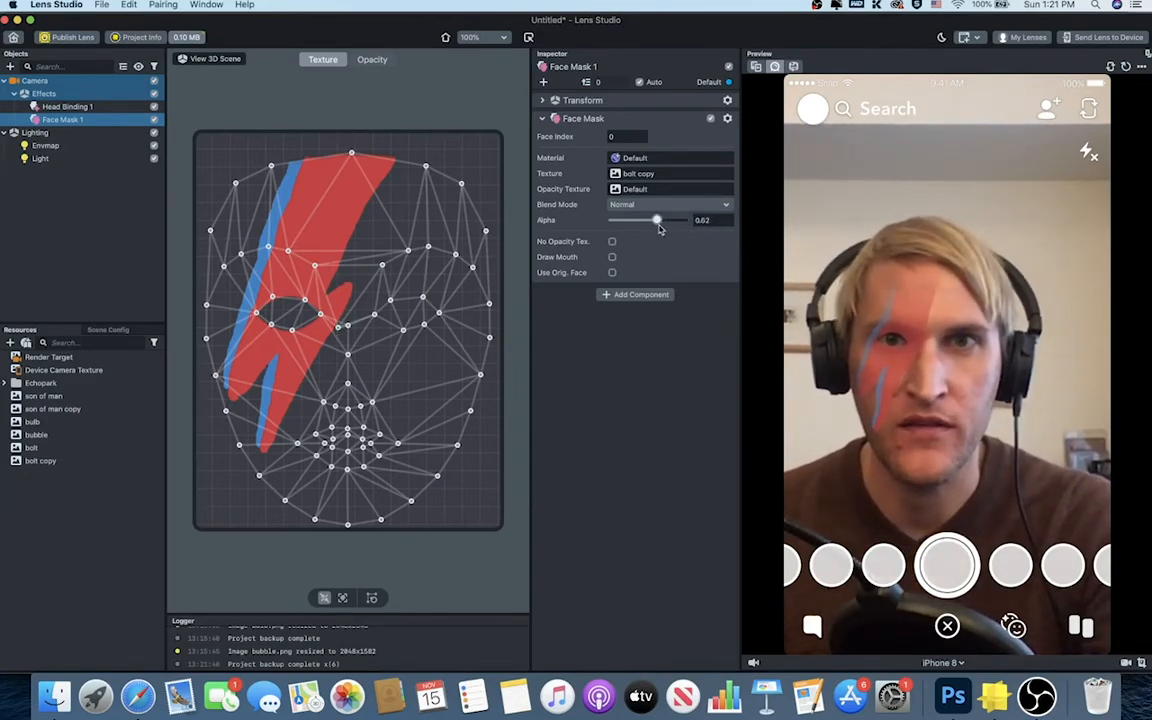
mouse_move(659, 222)
mouse_down()
mouse_move(641, 228)
mouse_move(652, 231)
mouse_up()
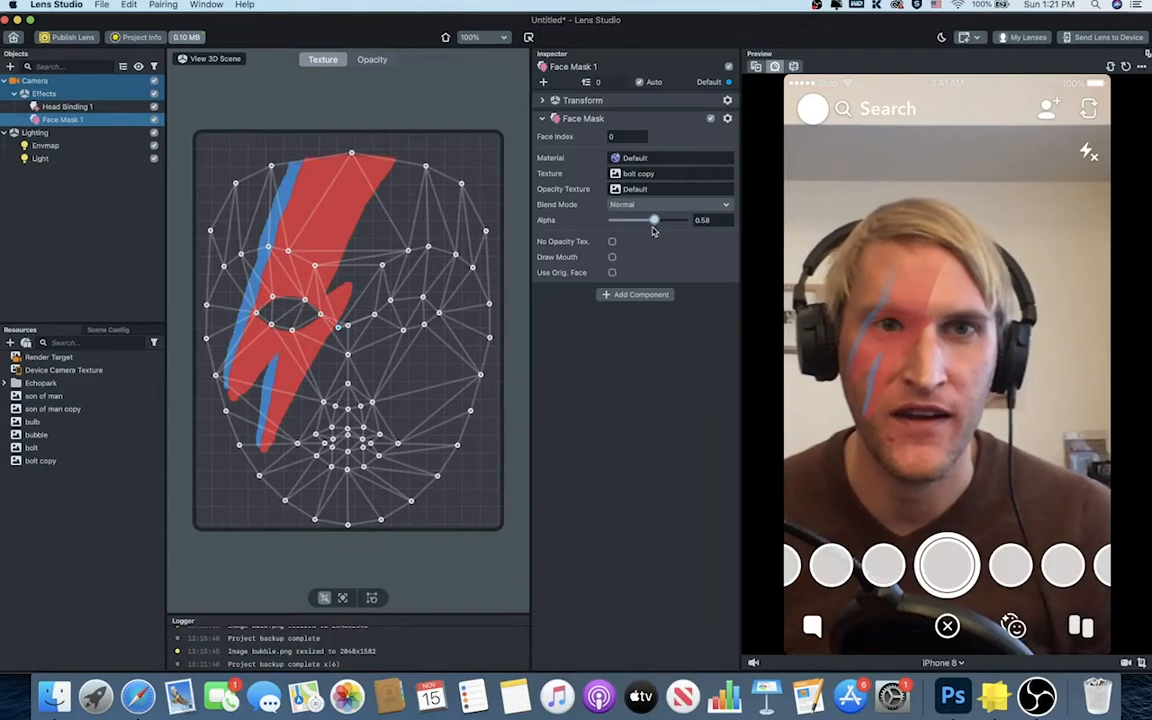
Step: Delete Face Mask 1 from the scene and add an Image Object
right_click(83, 121)
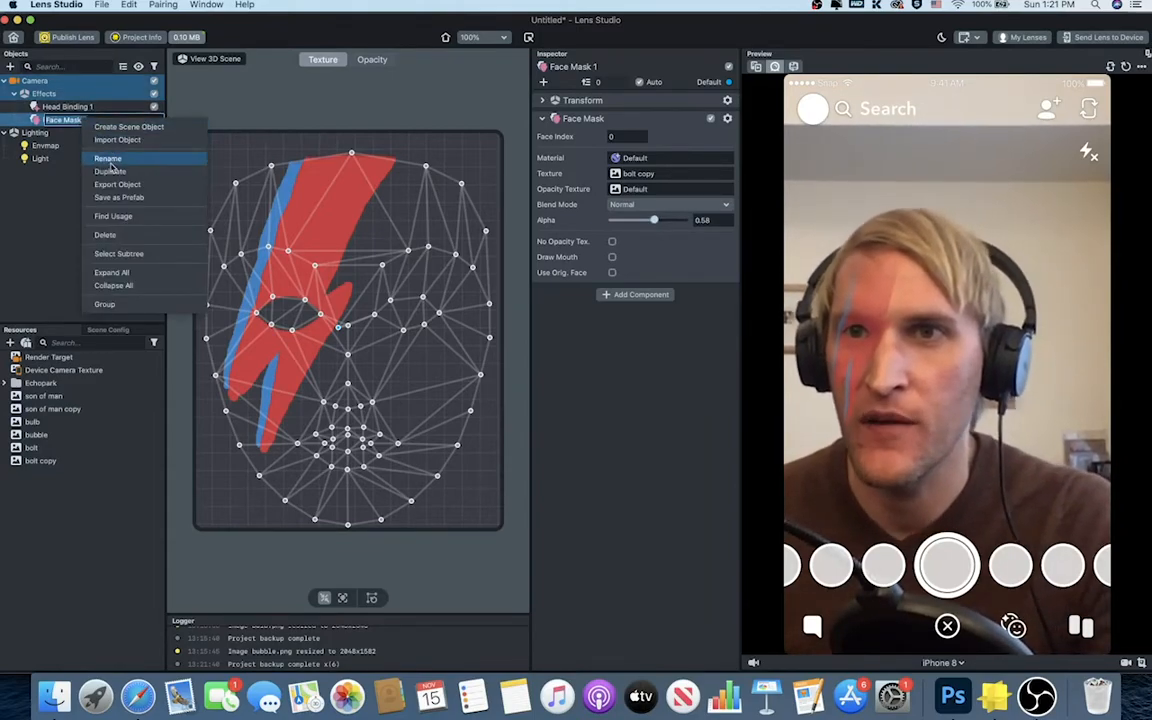
click(127, 240)
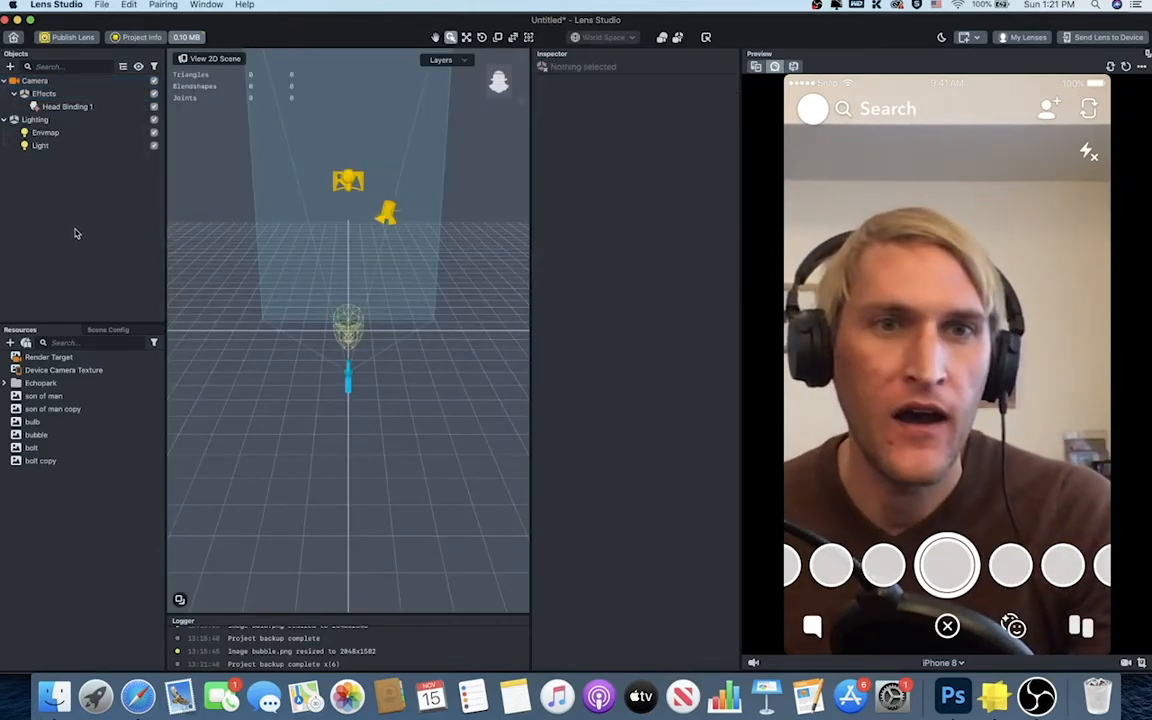
click(10, 66)
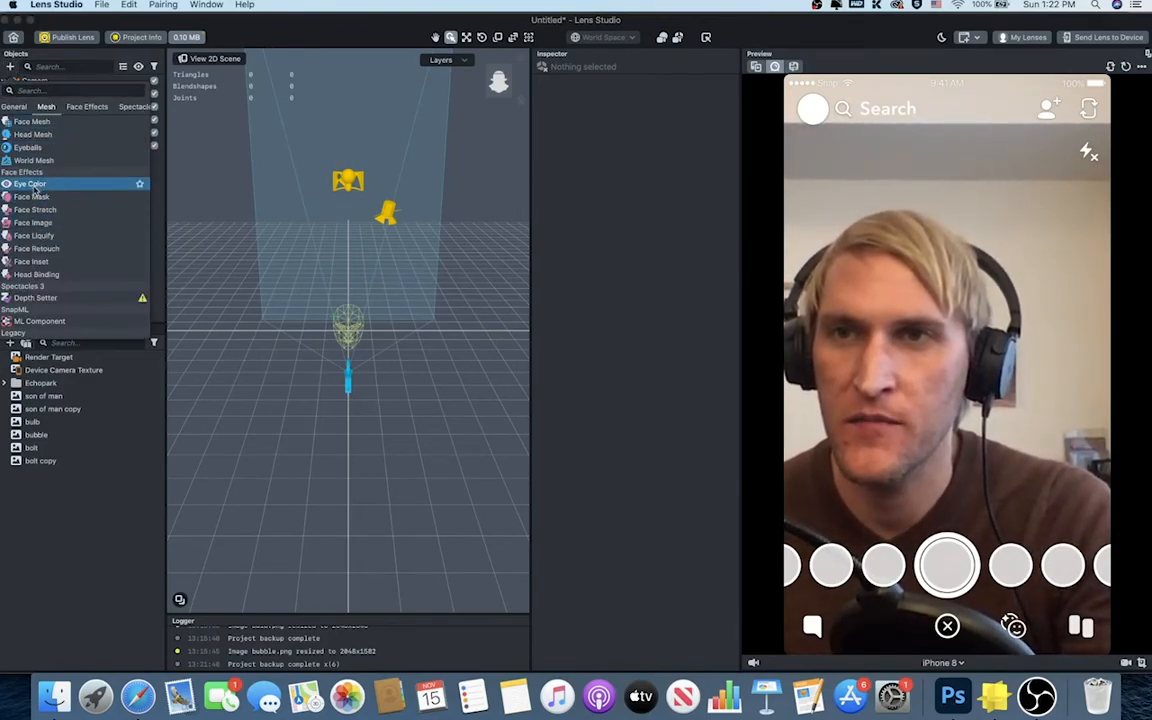
scroll(46, 227, up, 5)
scroll(45, 231, up, 10)
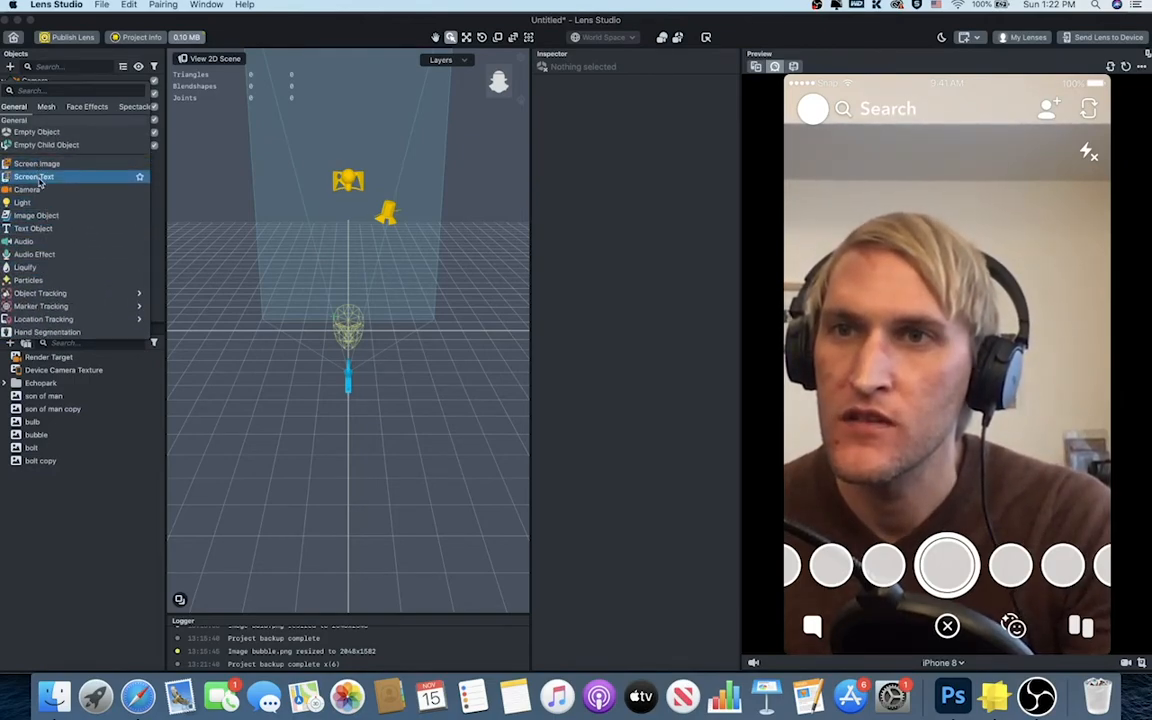
scroll(37, 175, down, 1)
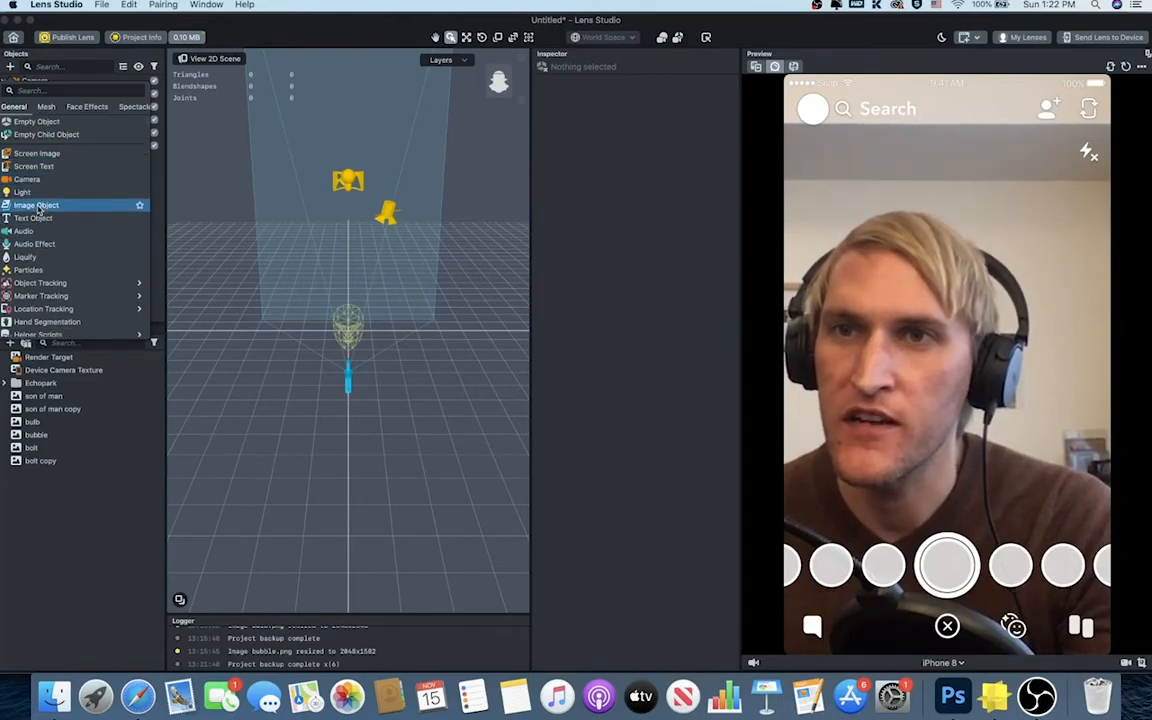
click(36, 205)
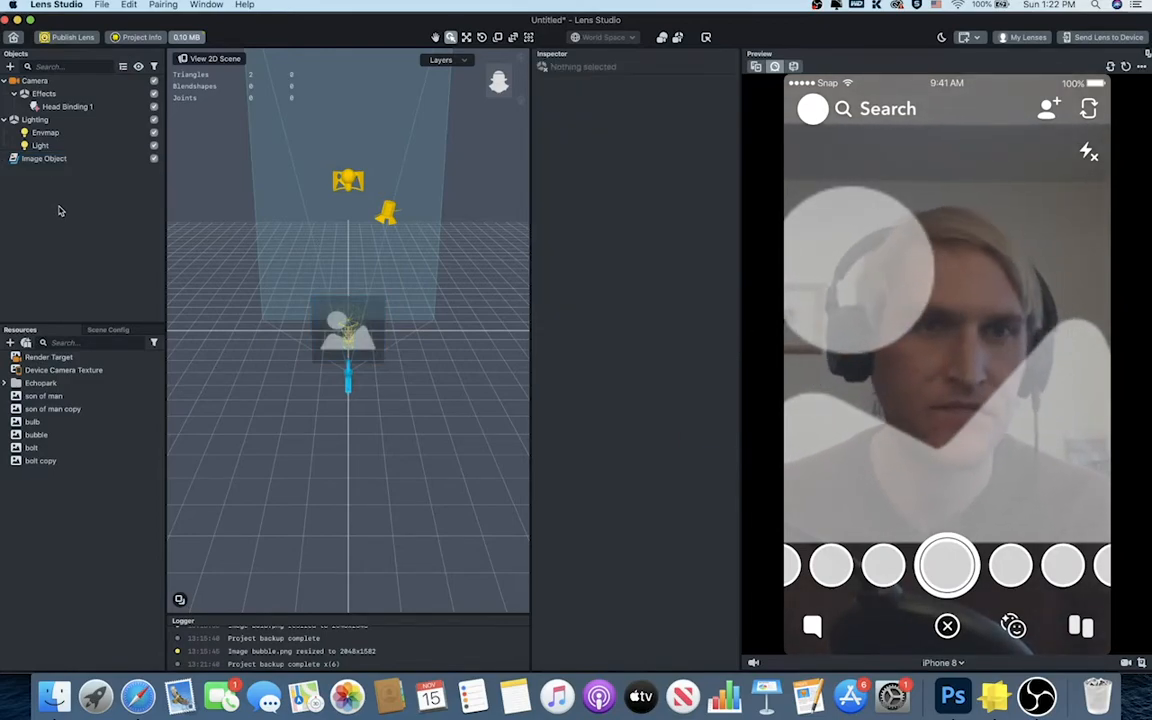
Step: Start importing a texture from files for the Image Object and search the Mac for iaea
click(150, 158)
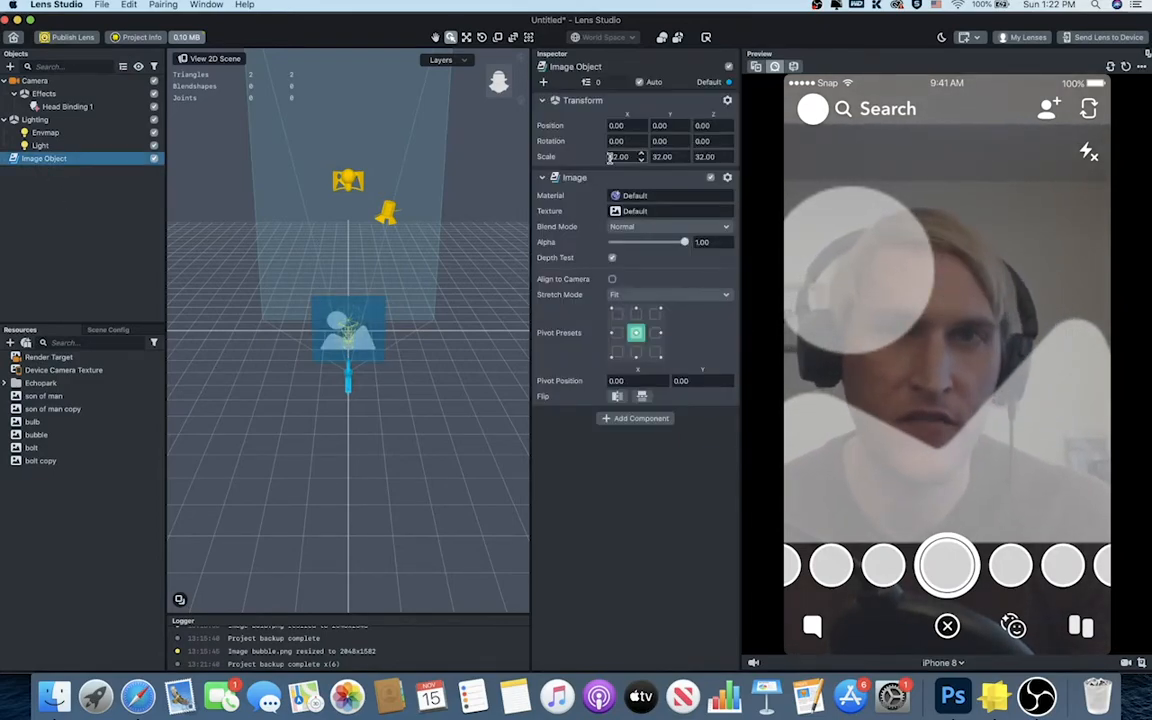
click(657, 213)
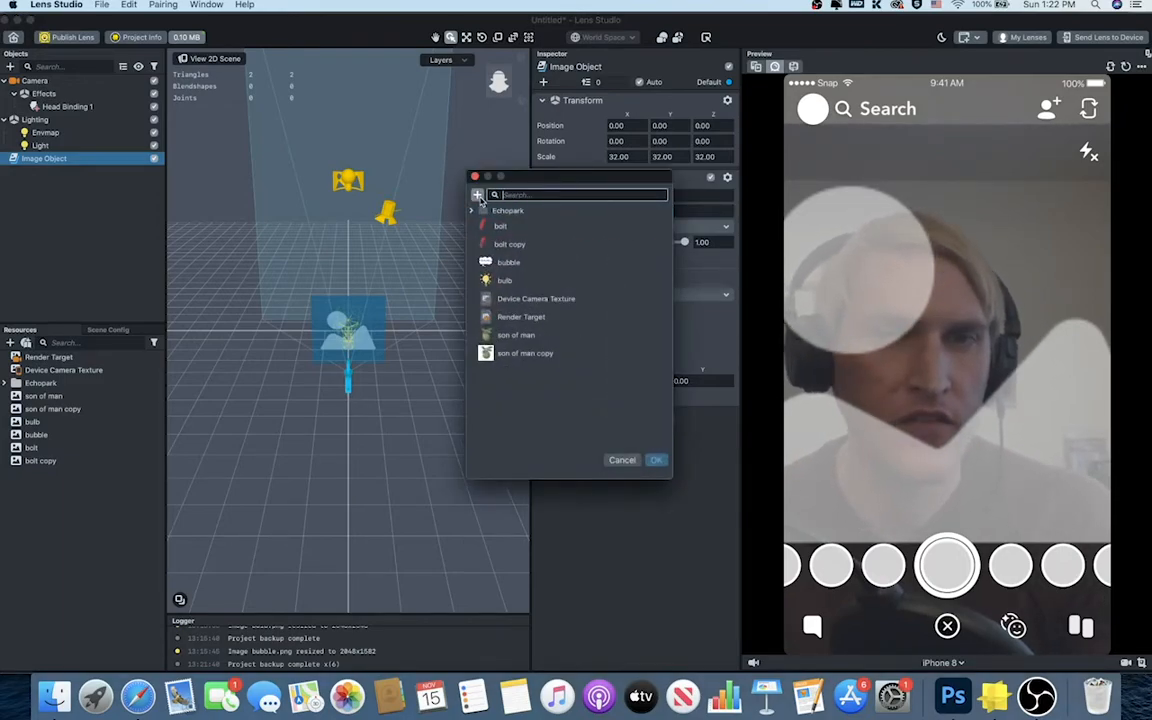
click(478, 195)
click(478, 459)
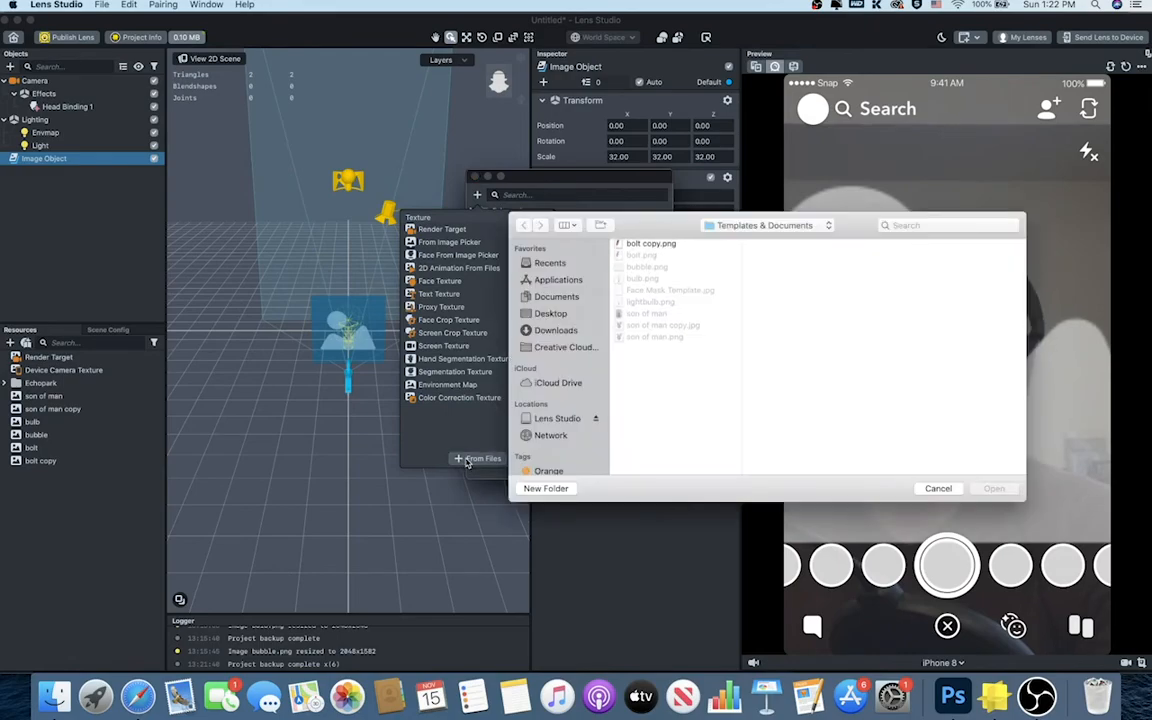
click(921, 226)
text(iaea)
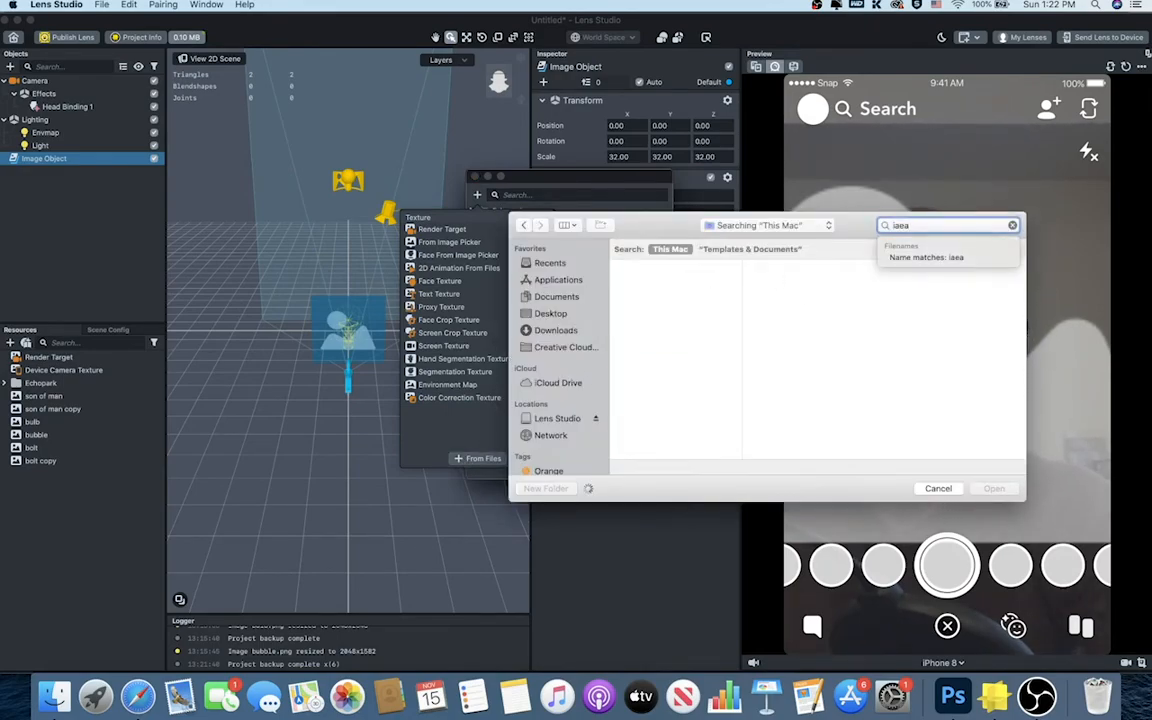
Step: Import the Van Gogh Portrait JPEG from the Emerging Tech Trends folder and apply it as the Image Object's texture
click(690, 282)
double_click(822, 295)
scroll(770, 437, down, 4)
scroll(771, 439, up, 2)
scroll(770, 437, up, 5)
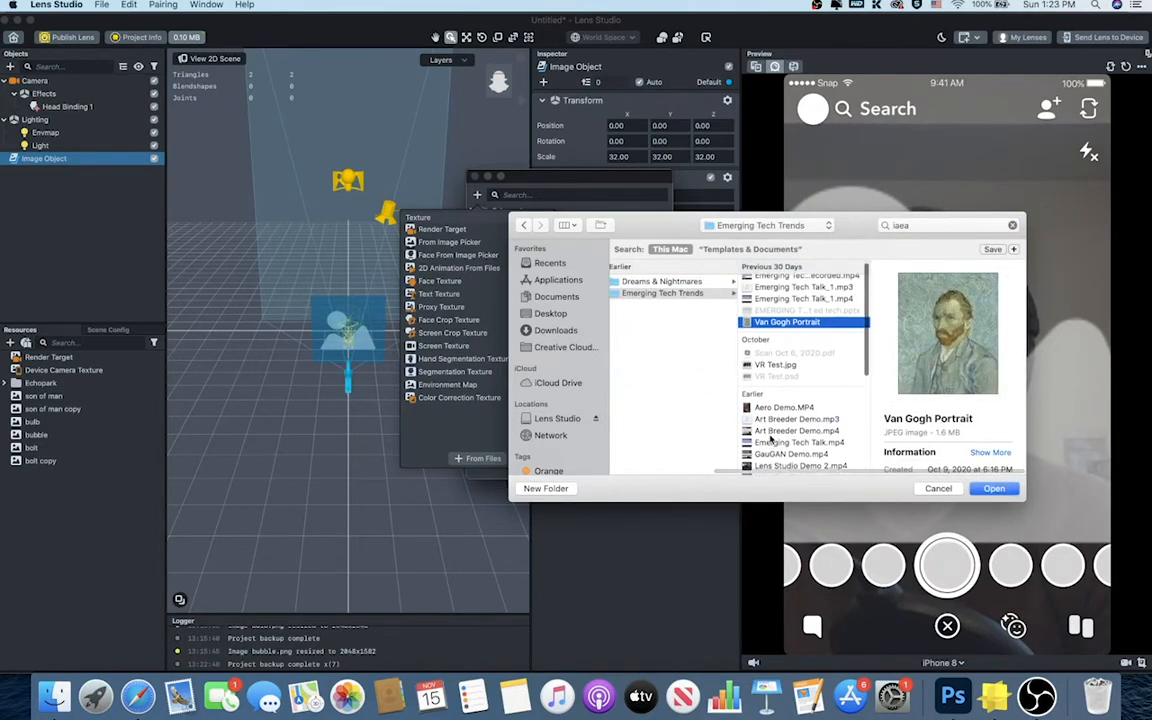
click(768, 306)
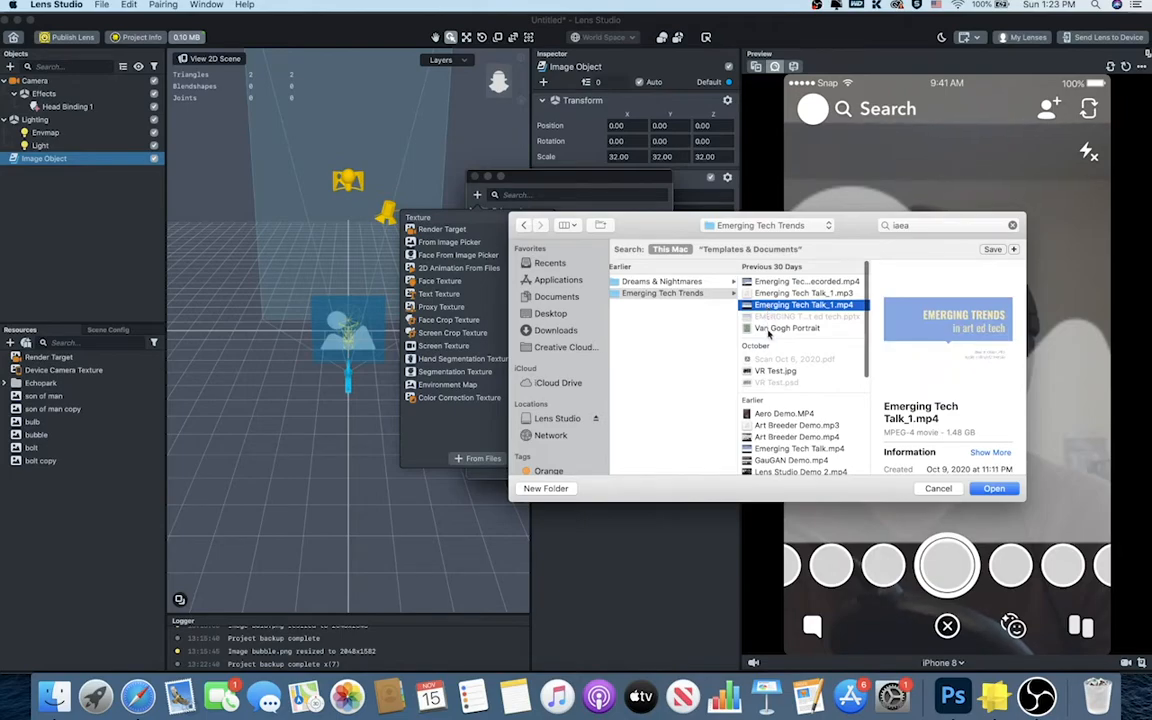
click(768, 330)
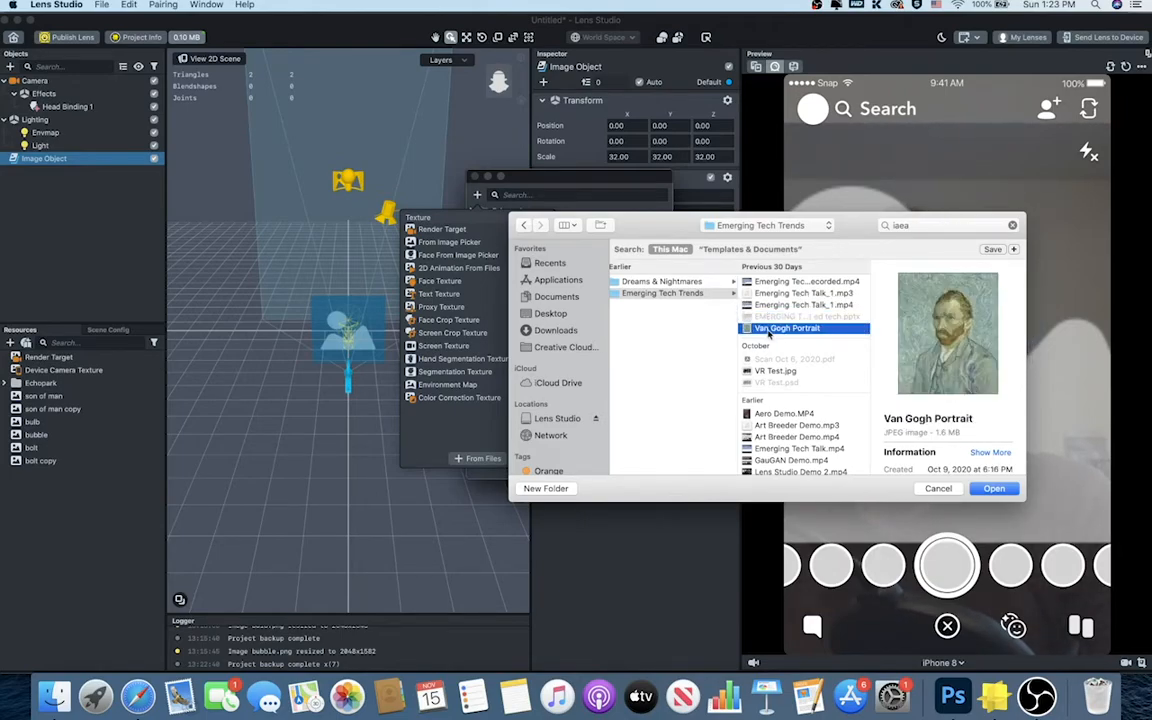
double_click(768, 332)
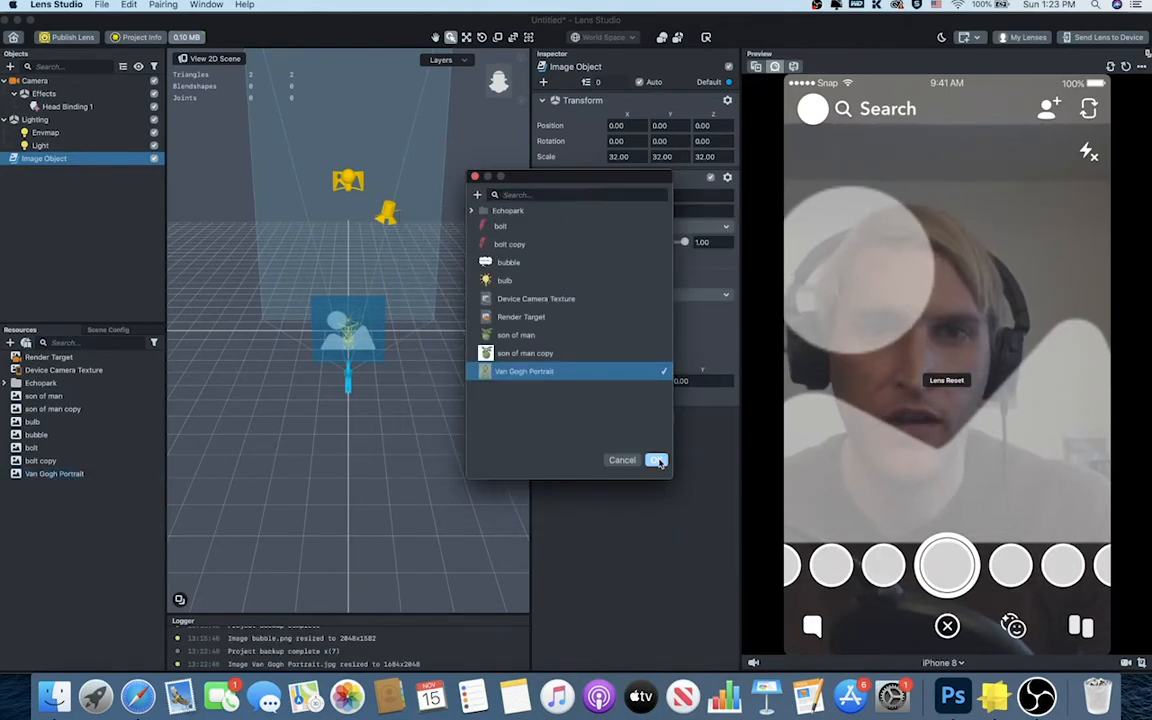
click(657, 460)
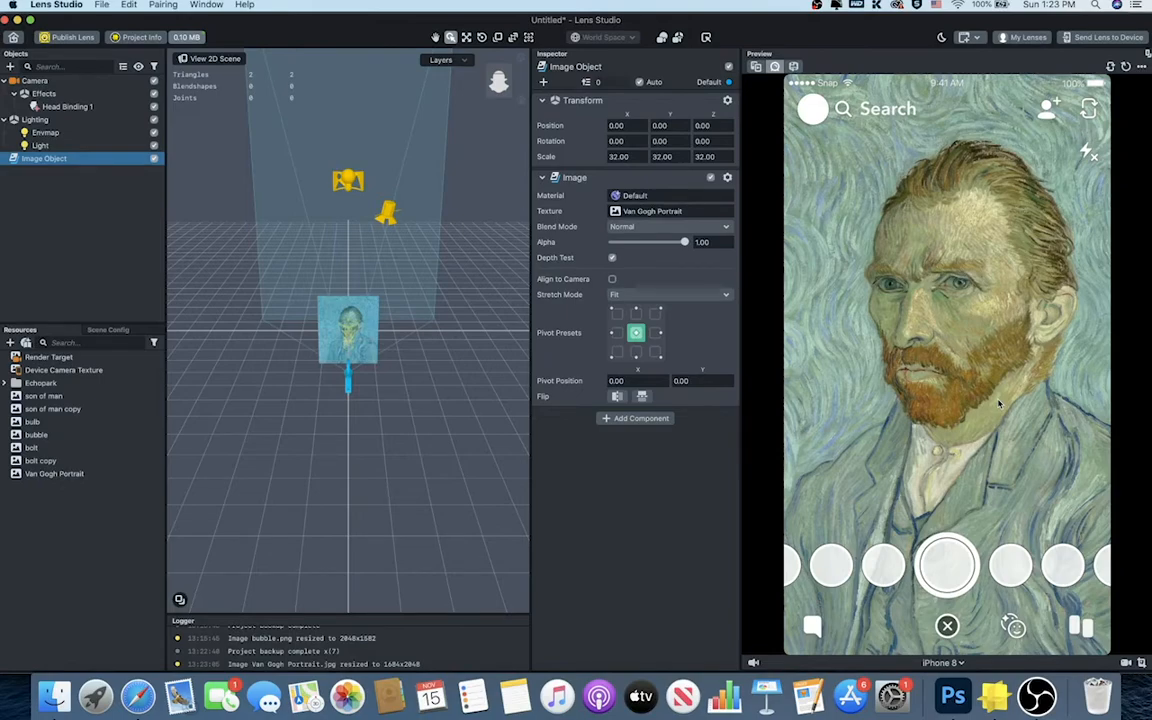
Step: Add a Face Inset effect and move it out of its binding to the root level below the Image Object
click(118, 182)
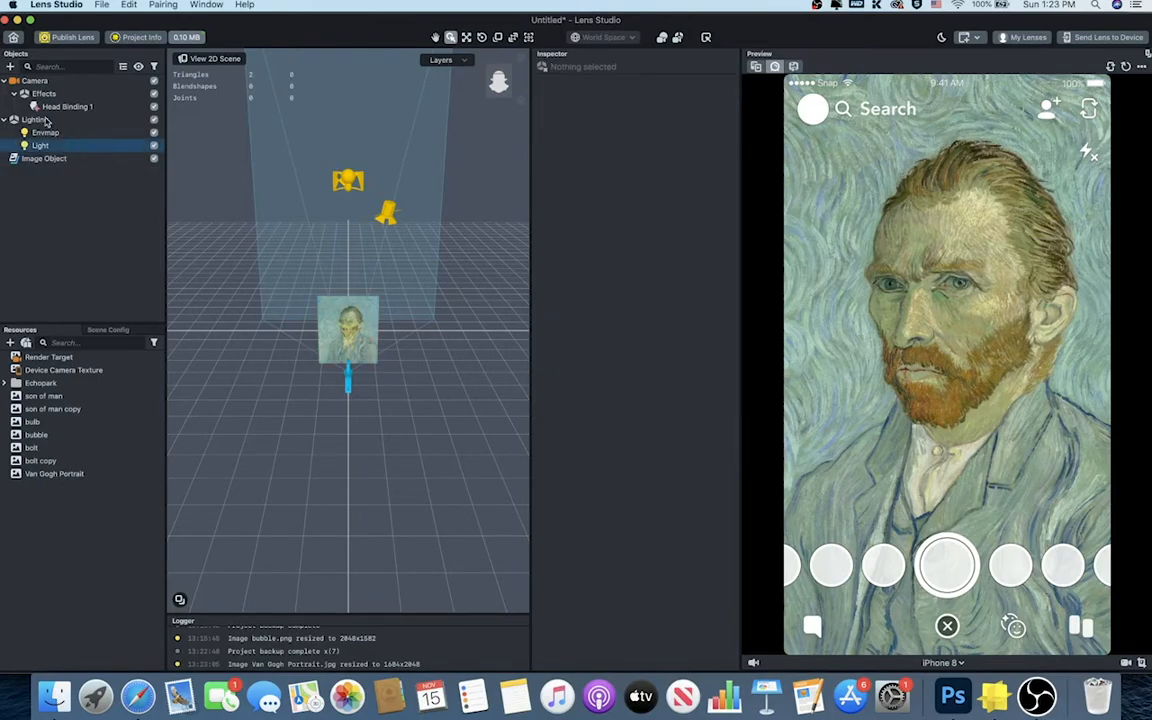
click(11, 66)
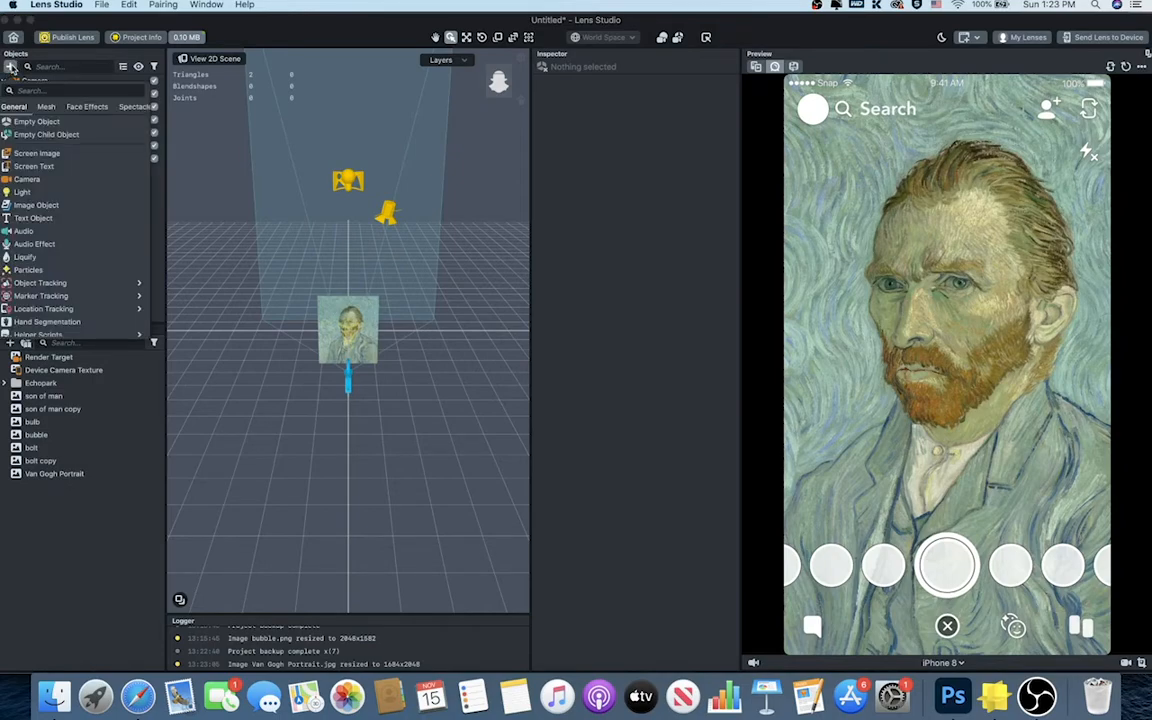
click(11, 66)
click(207, 59)
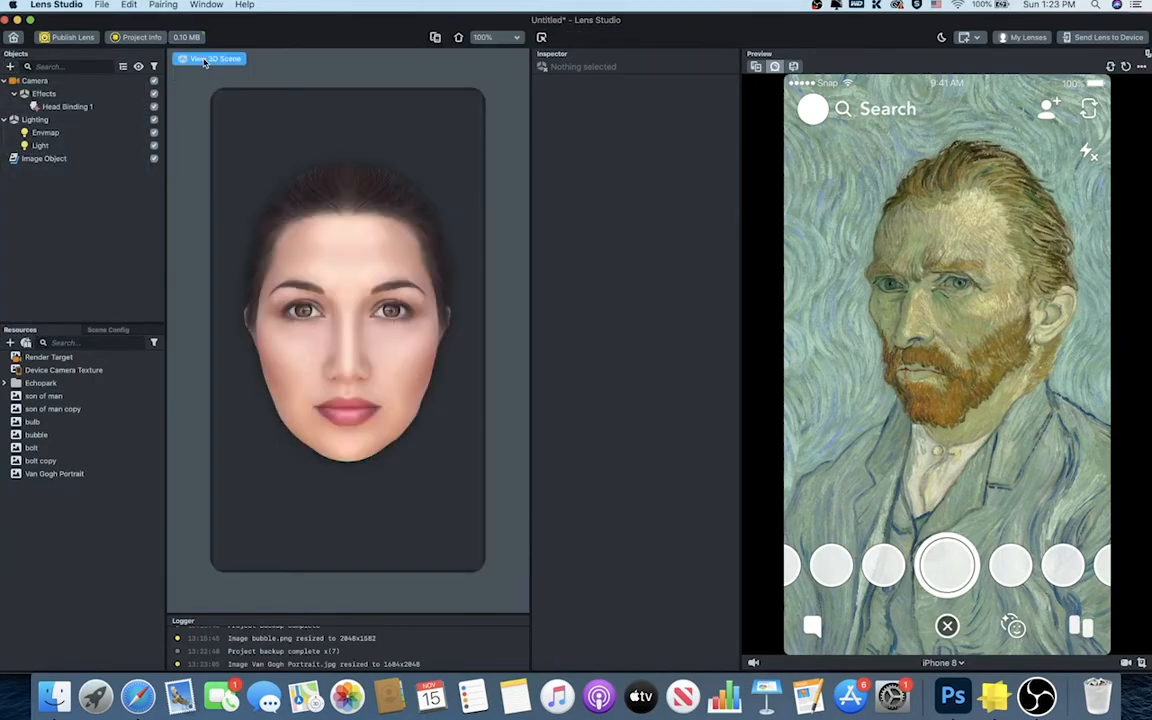
click(10, 66)
mouse_move(63, 309)
scroll(63, 309, down, 10)
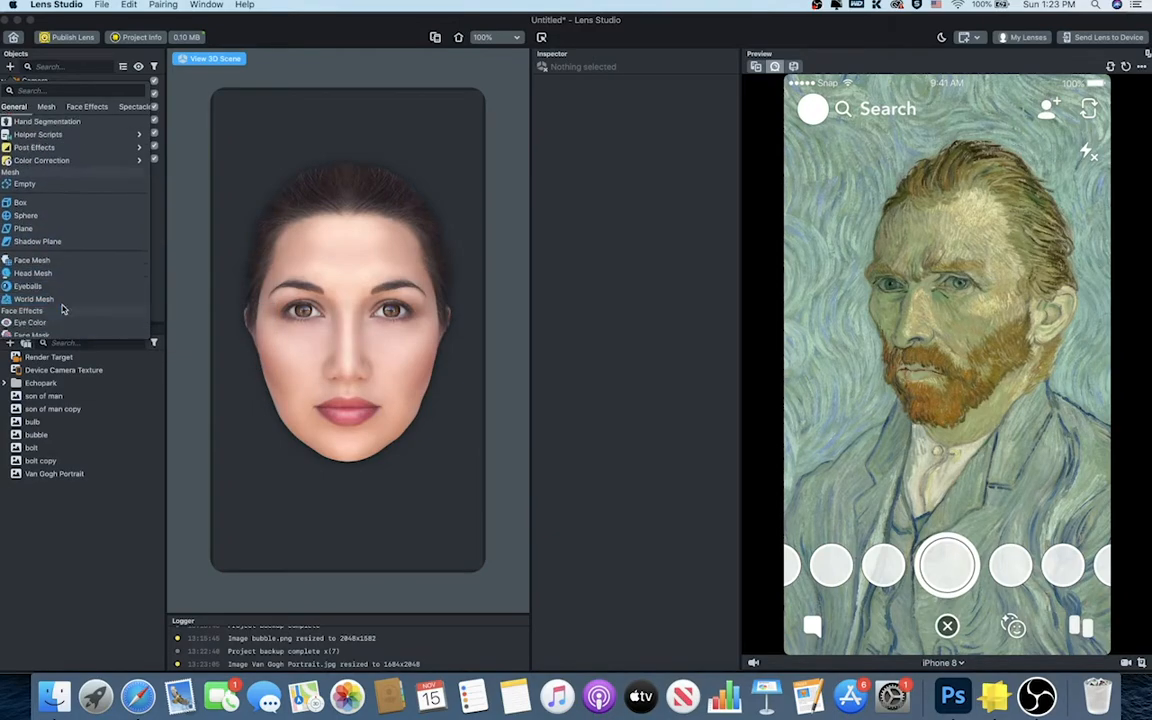
scroll(63, 309, down, 3)
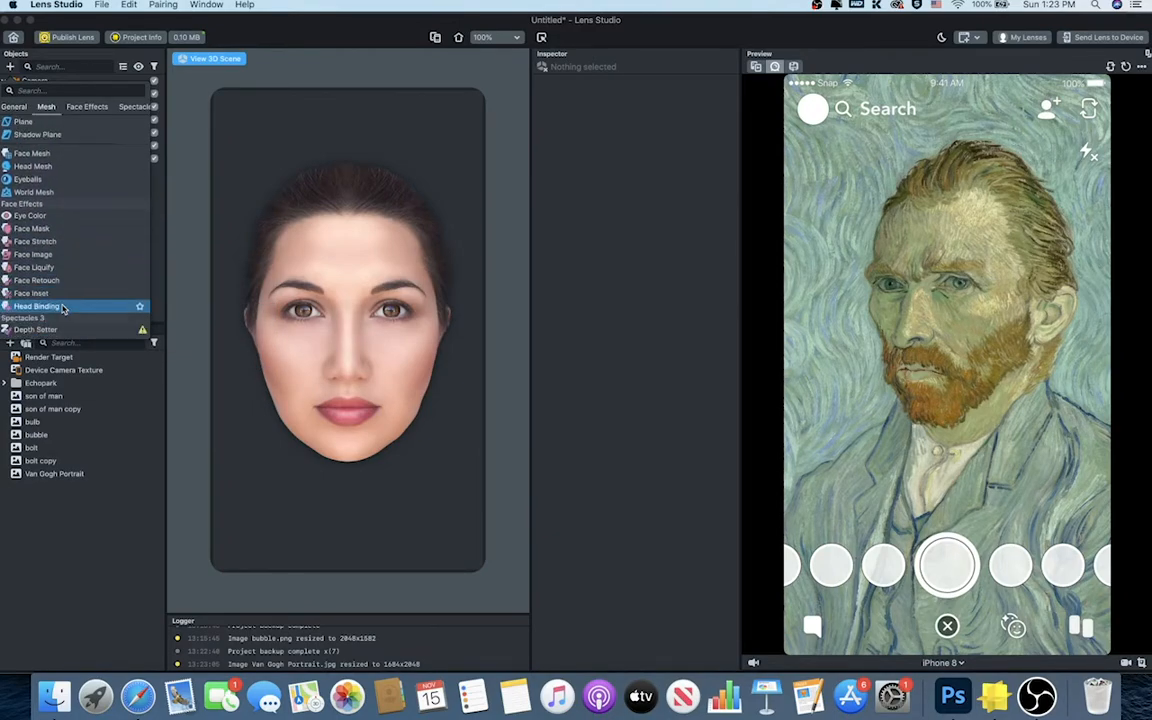
click(27, 294)
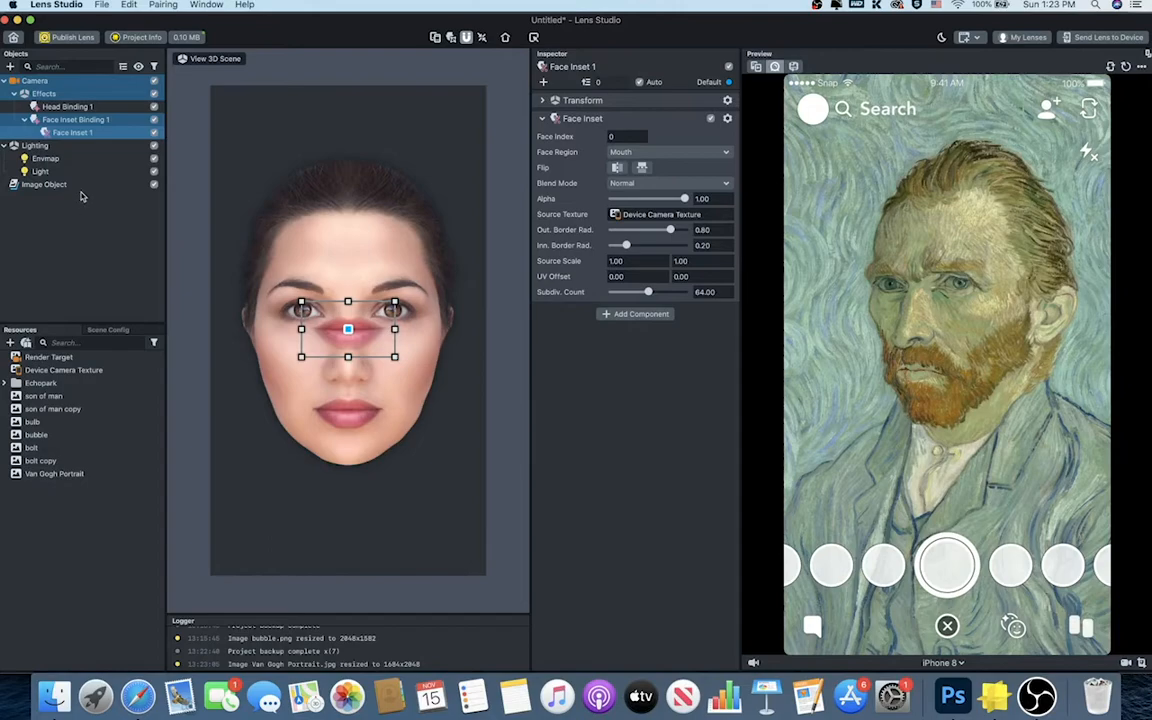
drag(72, 136, 43, 204)
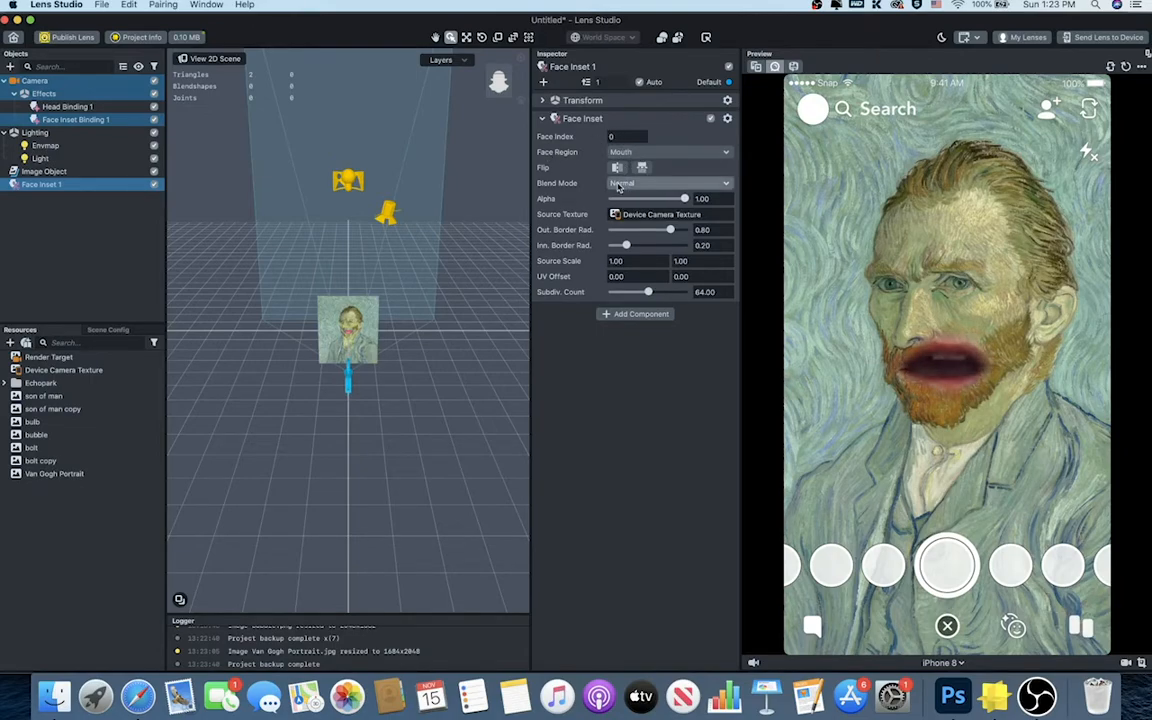
Step: Try the Overlay blend mode on the mouth Face Inset and return it to Normal
click(619, 186)
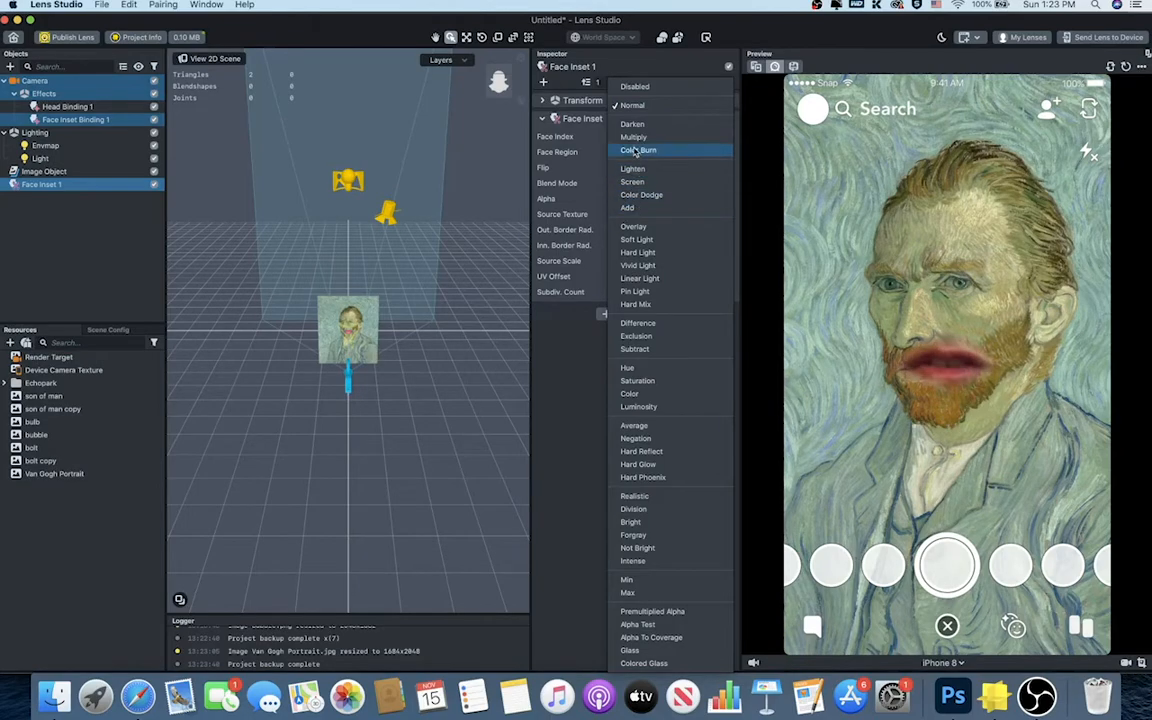
click(632, 227)
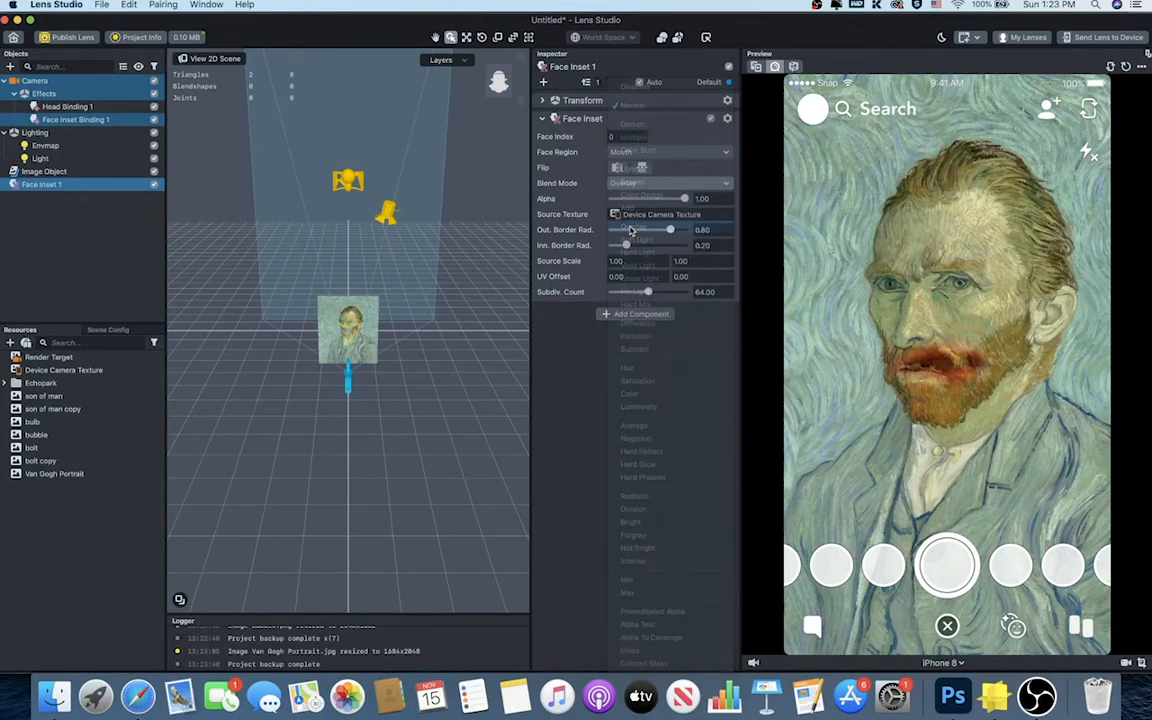
click(646, 185)
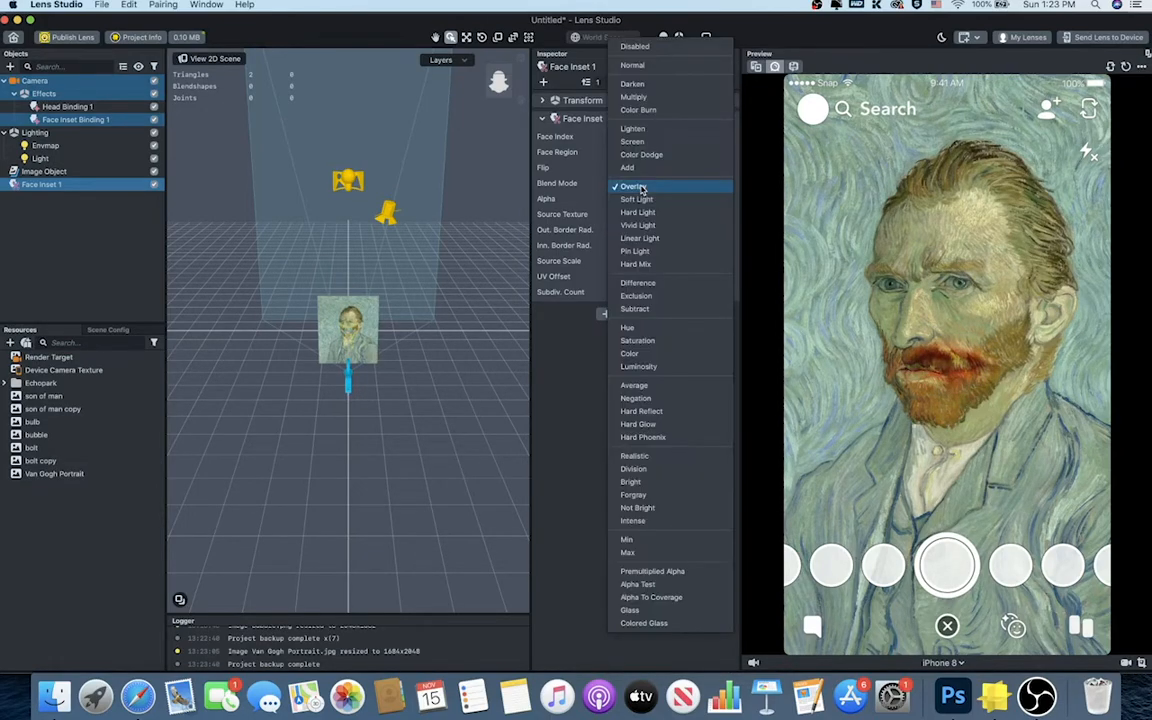
click(648, 67)
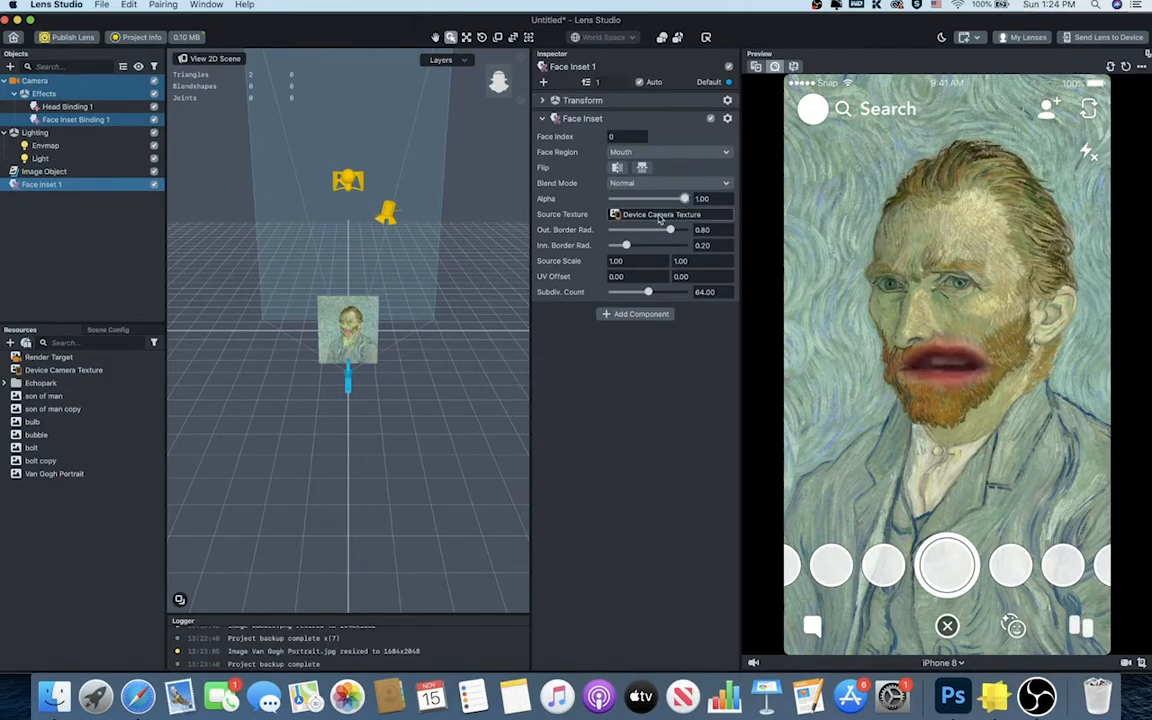
Step: Move the mouth Face Inset onto the portrait's lips in the front view and scale it down to fit them
click(206, 60)
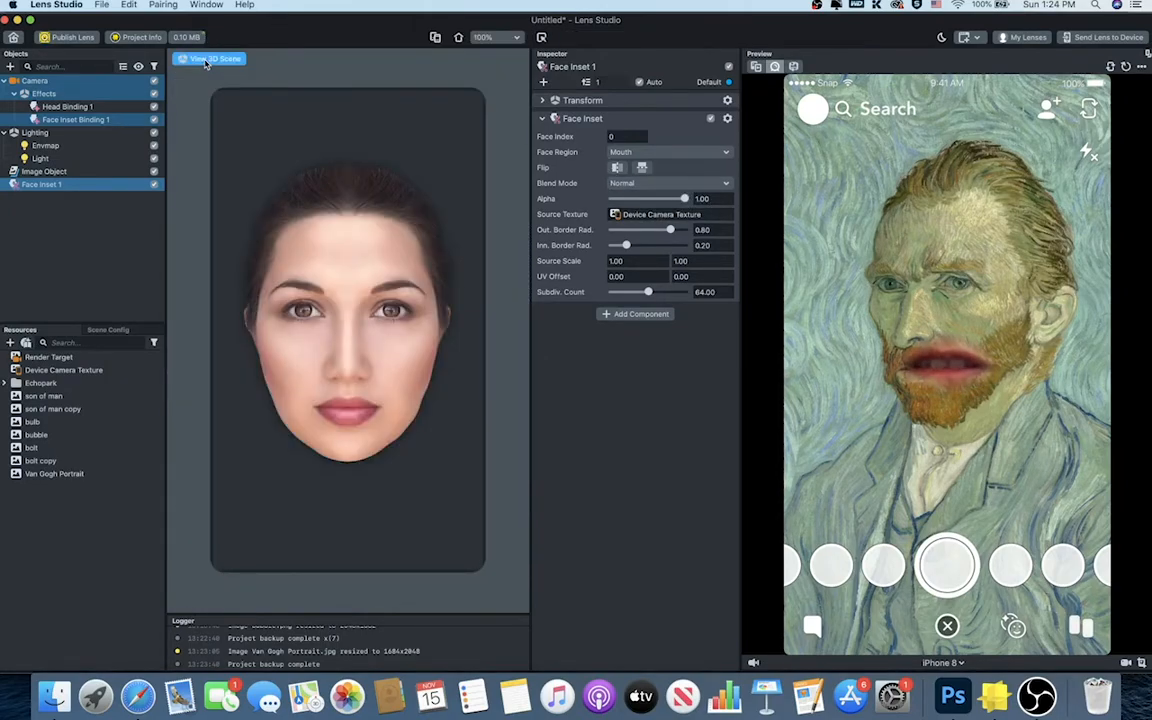
click(206, 60)
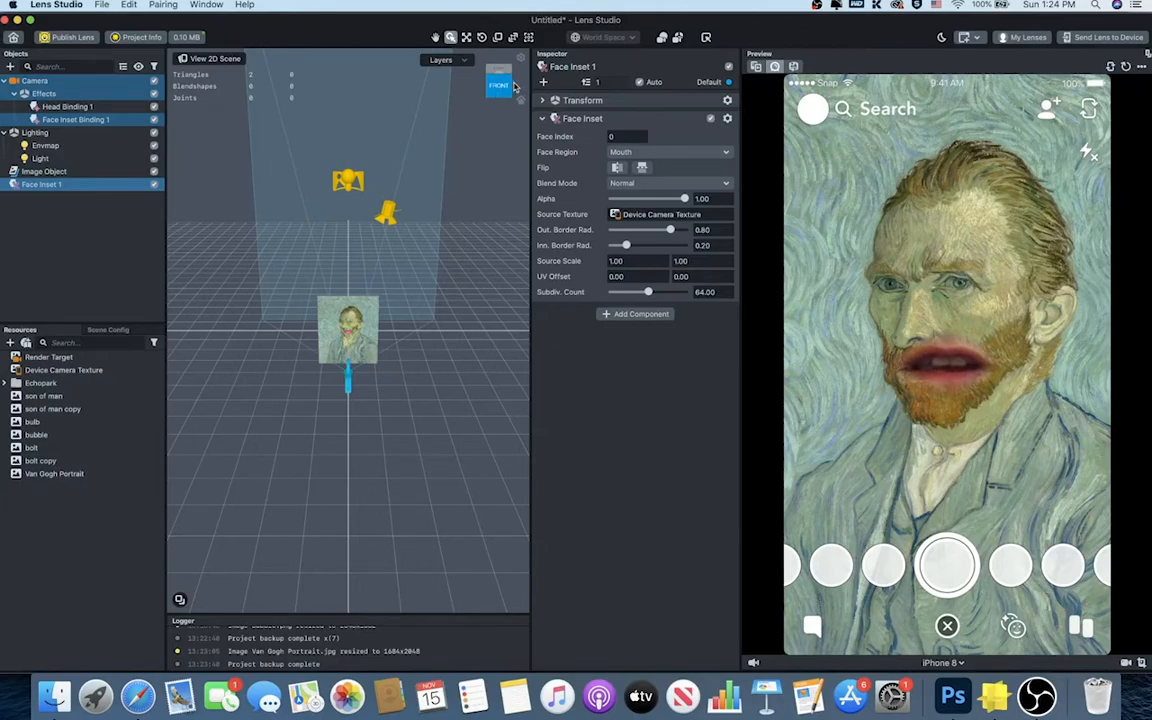
click(501, 89)
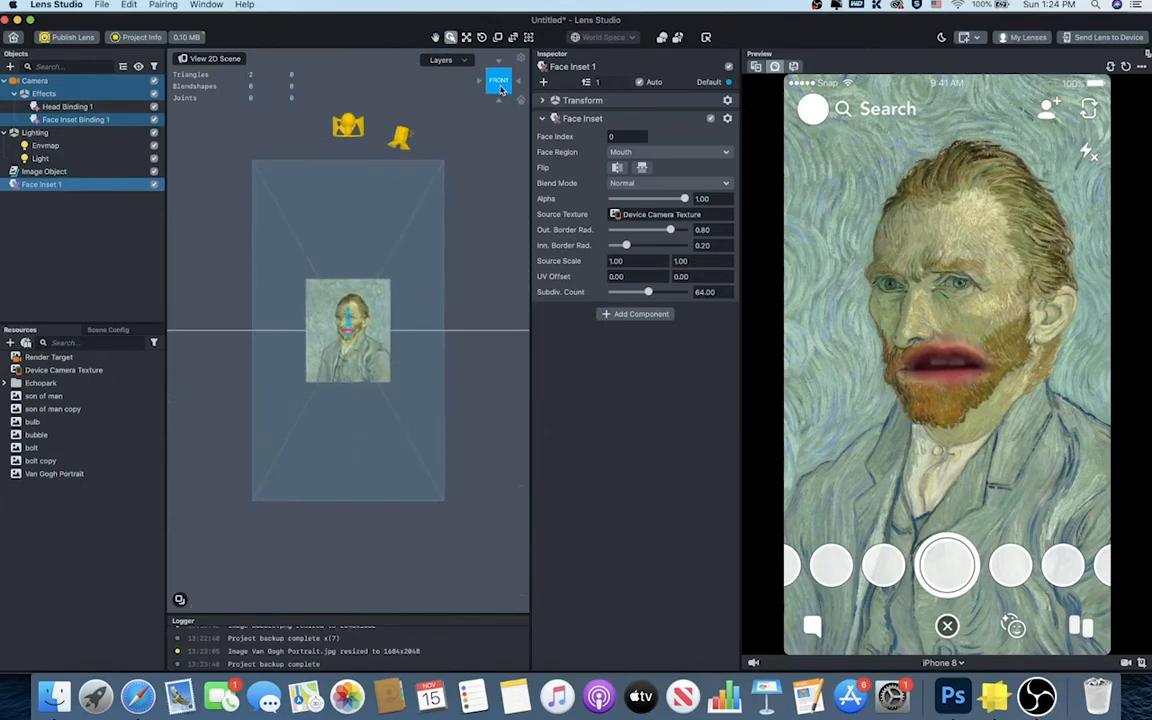
key(f)
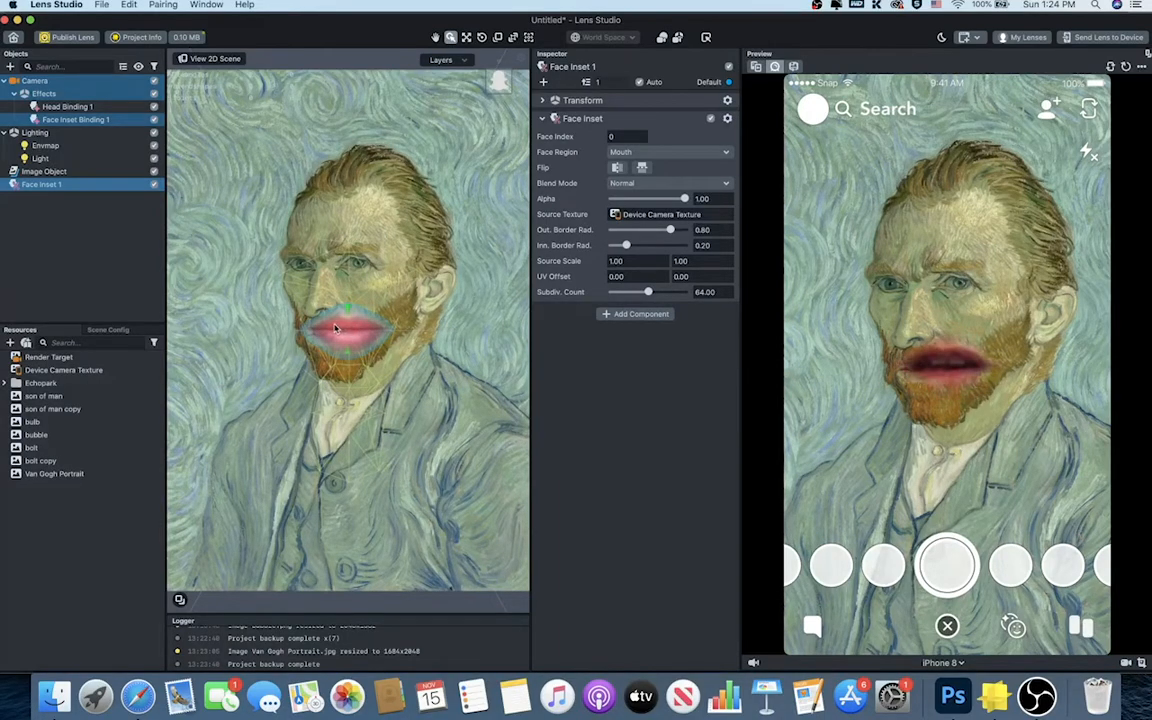
click(348, 314)
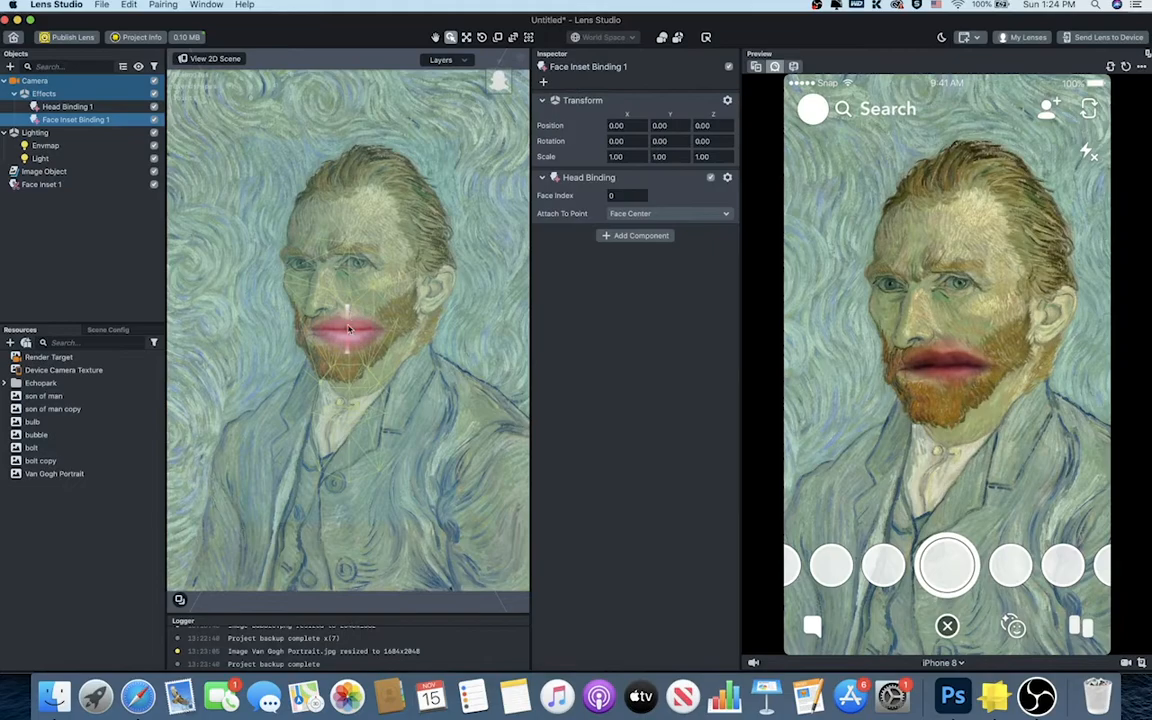
click(349, 342)
click(348, 357)
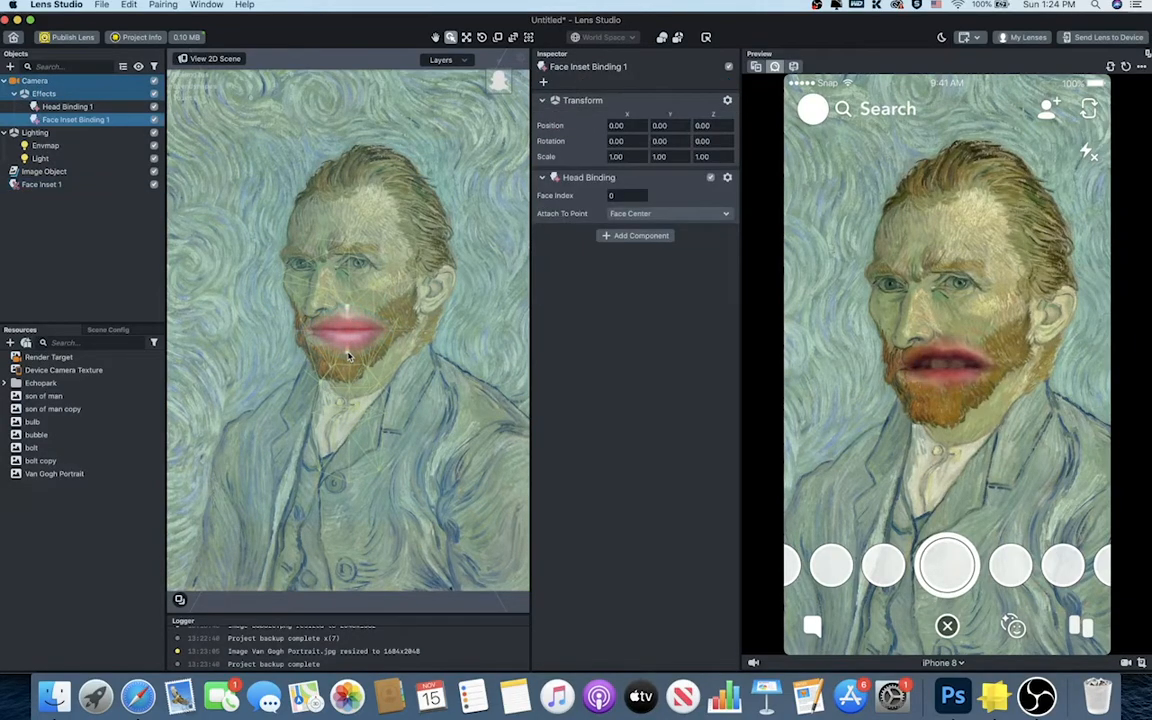
click(315, 320)
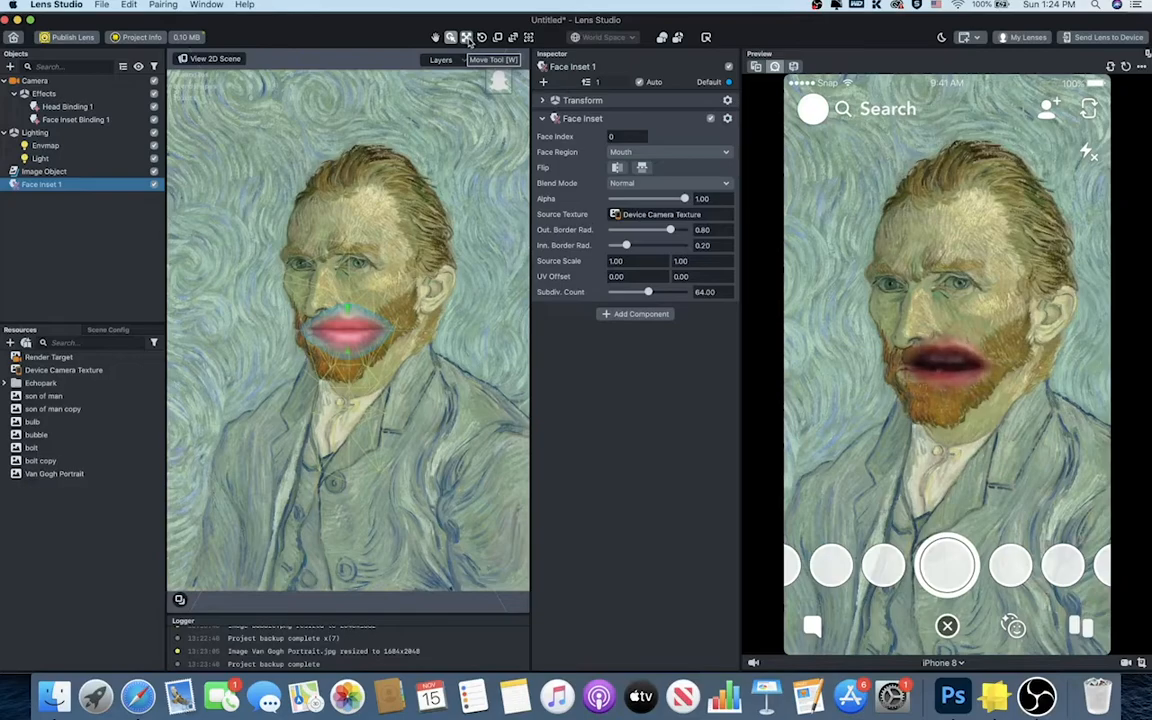
click(466, 38)
drag(386, 330, 364, 331)
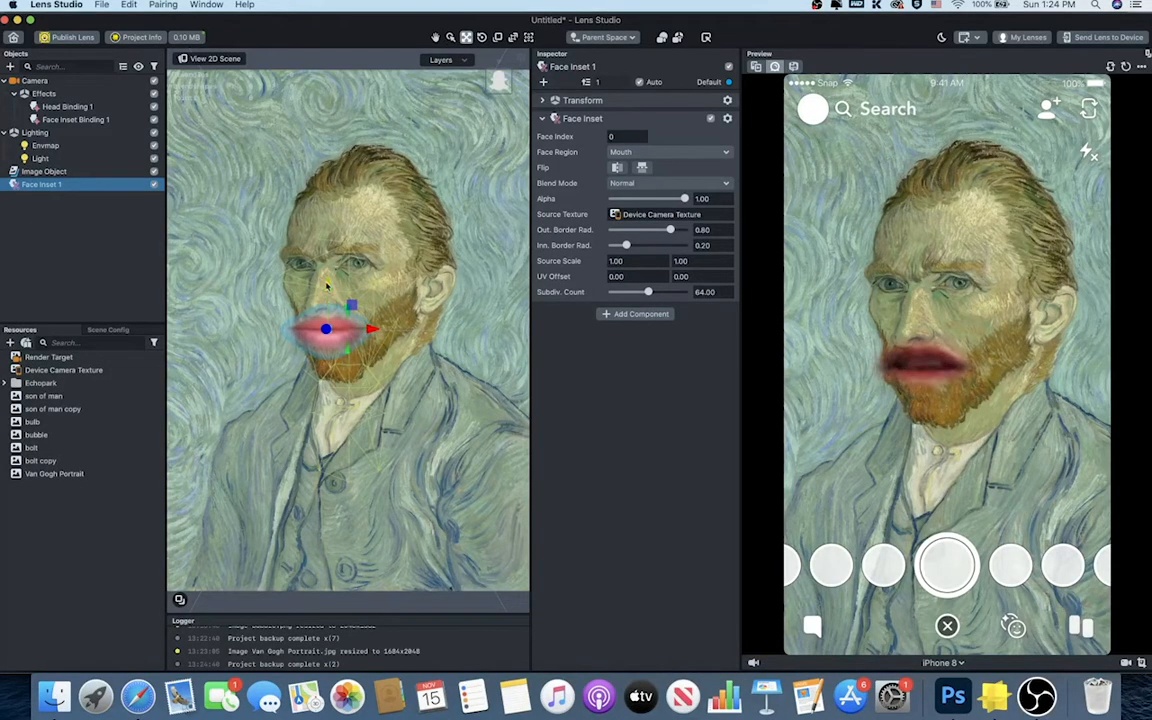
drag(328, 287, 325, 291)
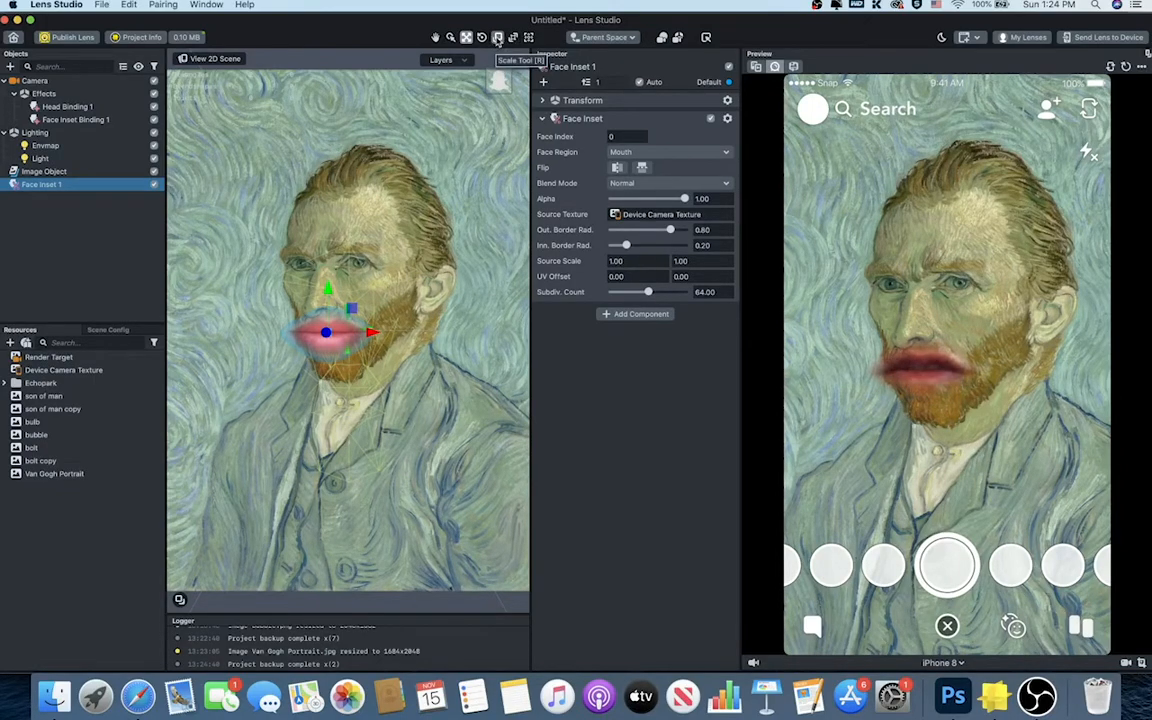
click(497, 37)
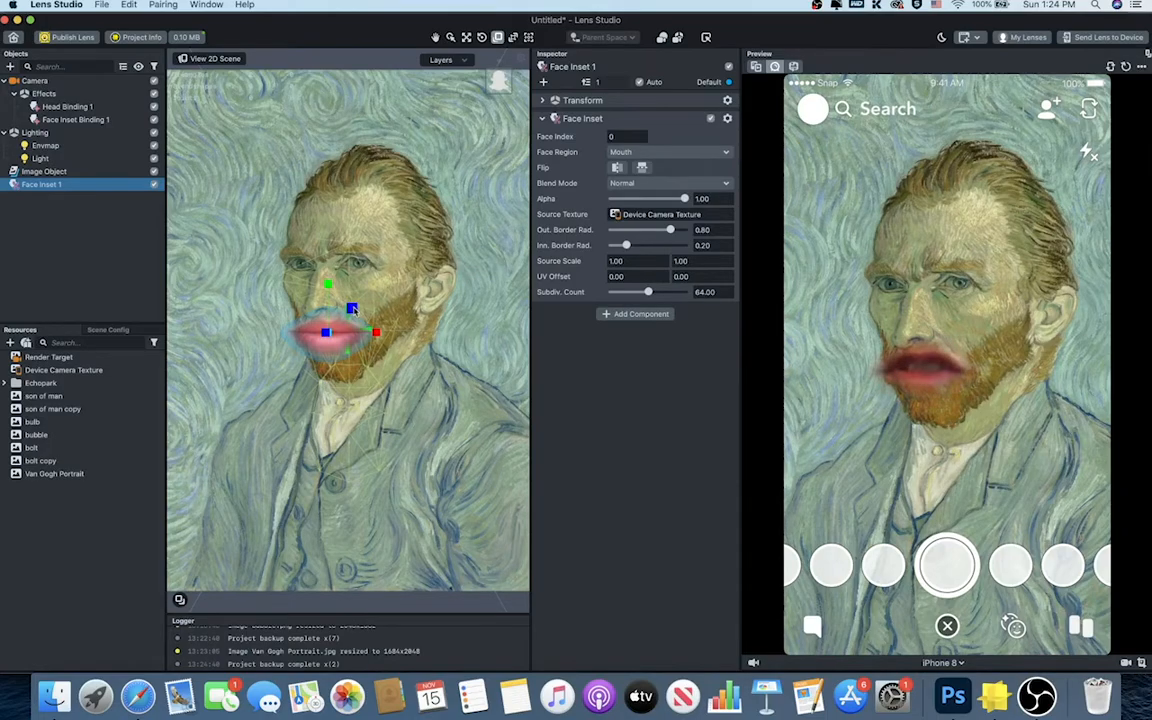
drag(352, 310, 343, 318)
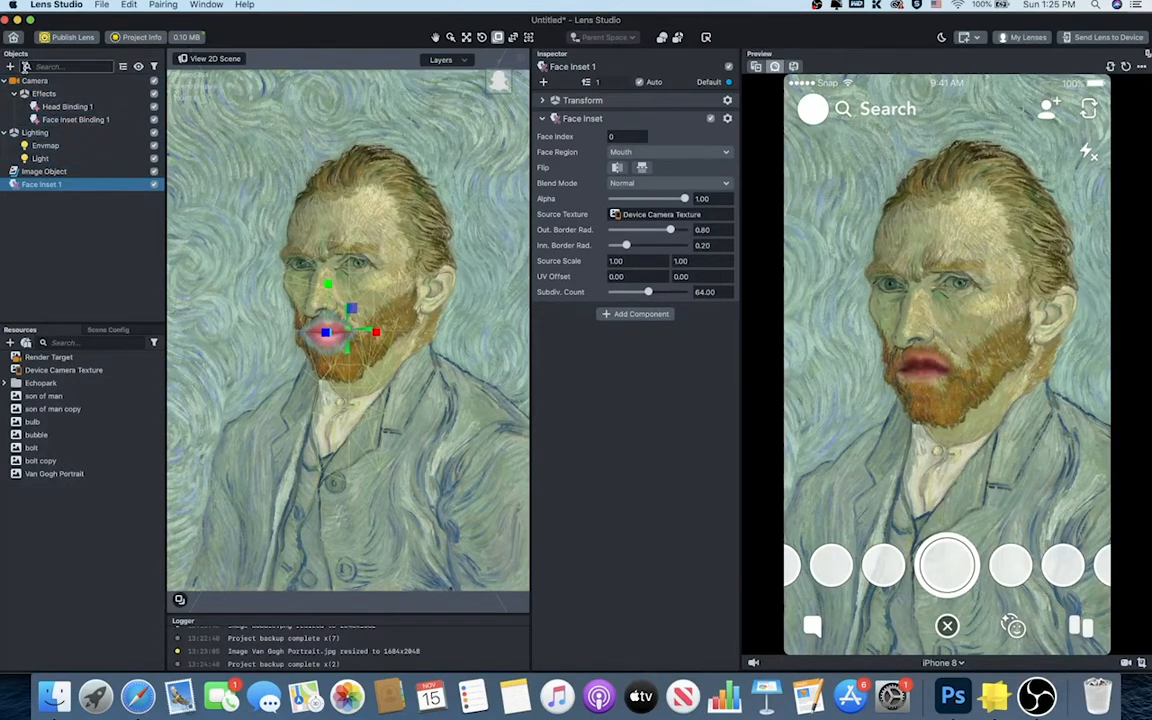
Step: Add a second Face Inset and move it out of its binding to the root level below Face Inset 1
click(10, 66)
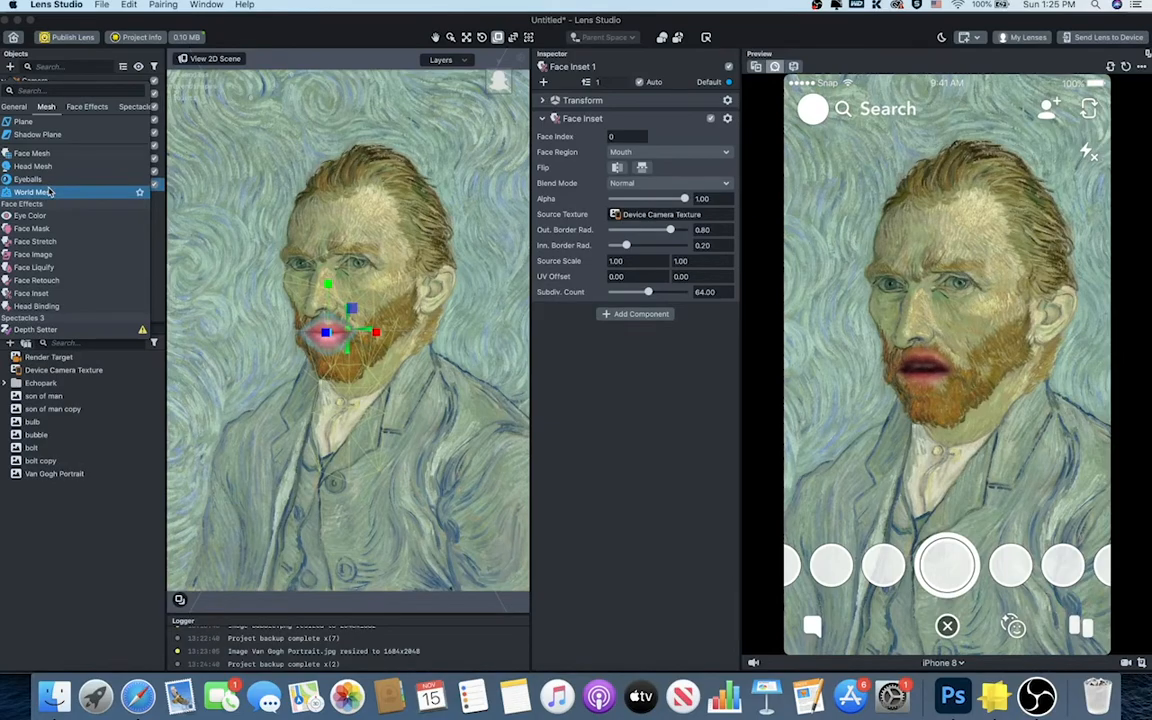
click(30, 293)
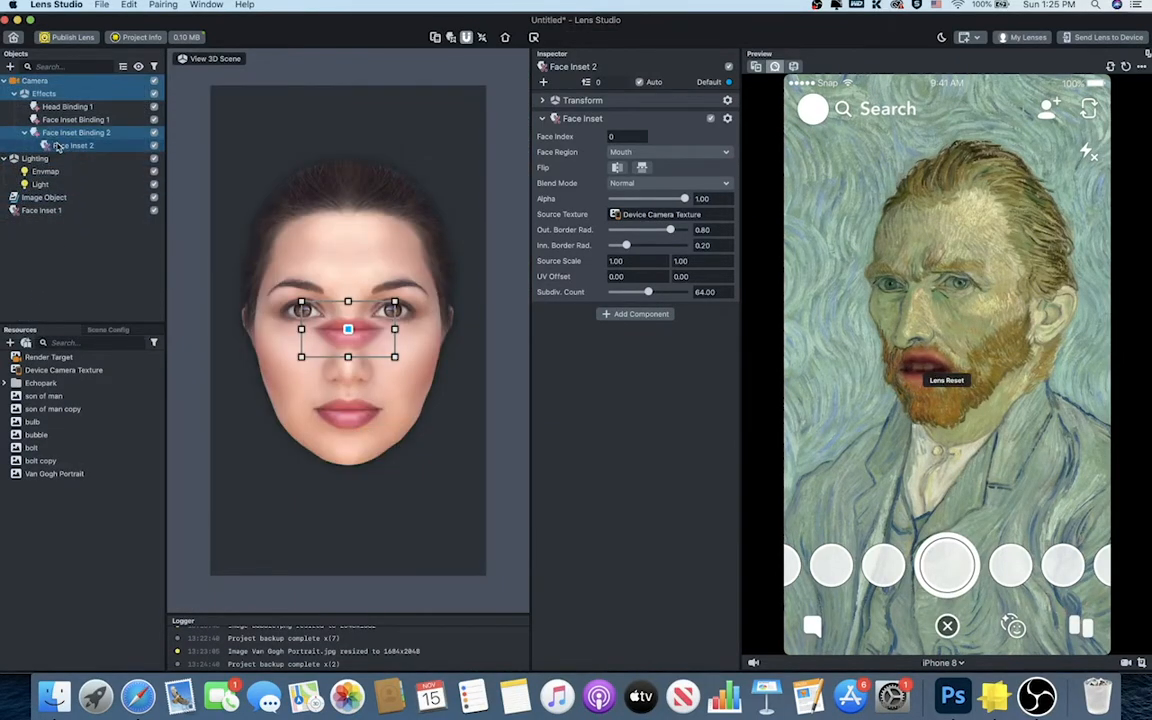
drag(58, 223, 55, 217)
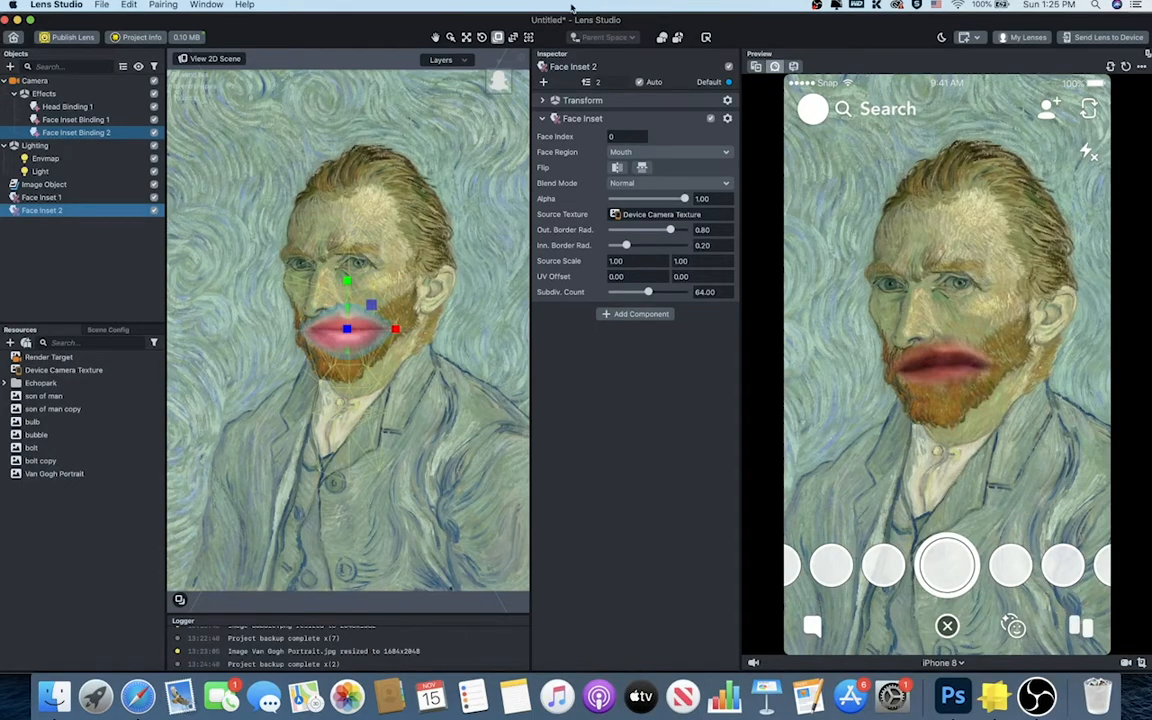
Step: Set the second Face Inset's face region to Right Eye and move it up over the portrait's eye nearer the visible ear
click(465, 37)
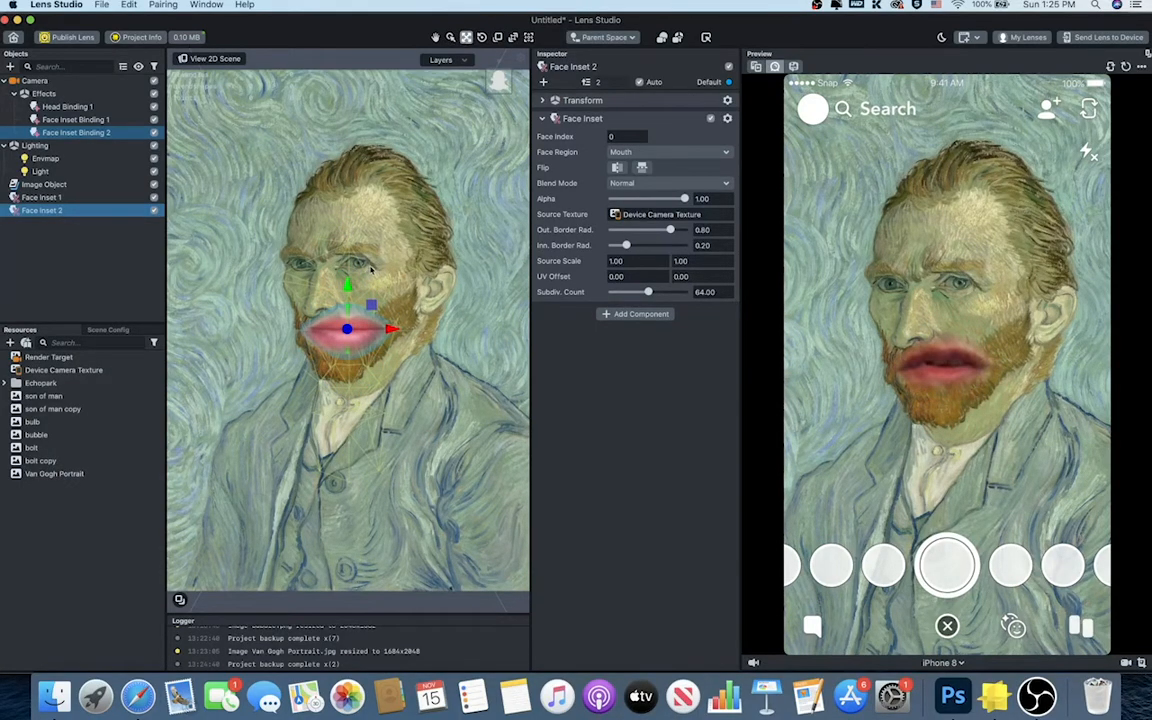
drag(346, 285, 346, 218)
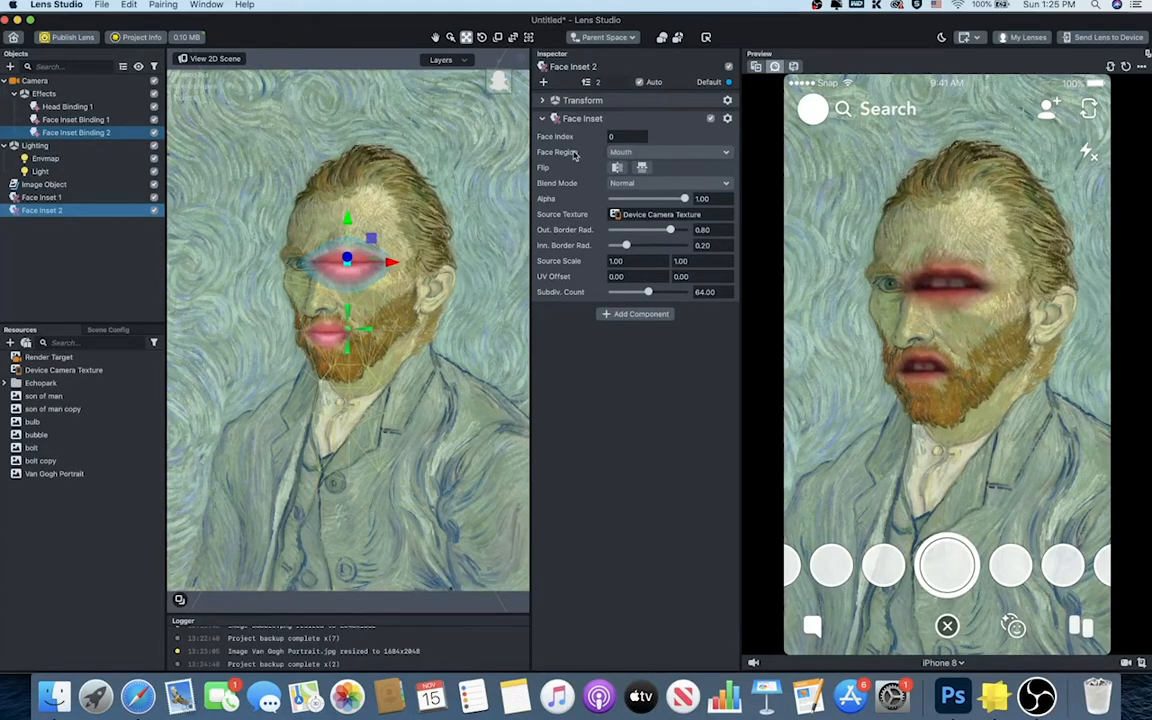
click(631, 154)
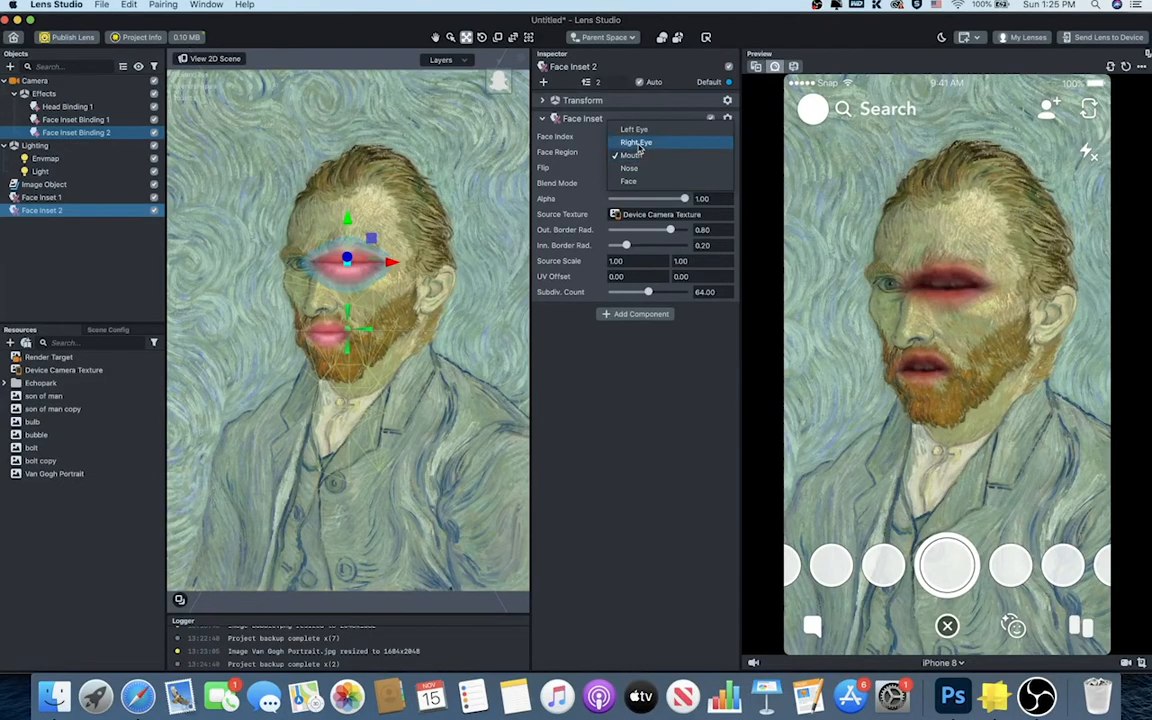
click(637, 143)
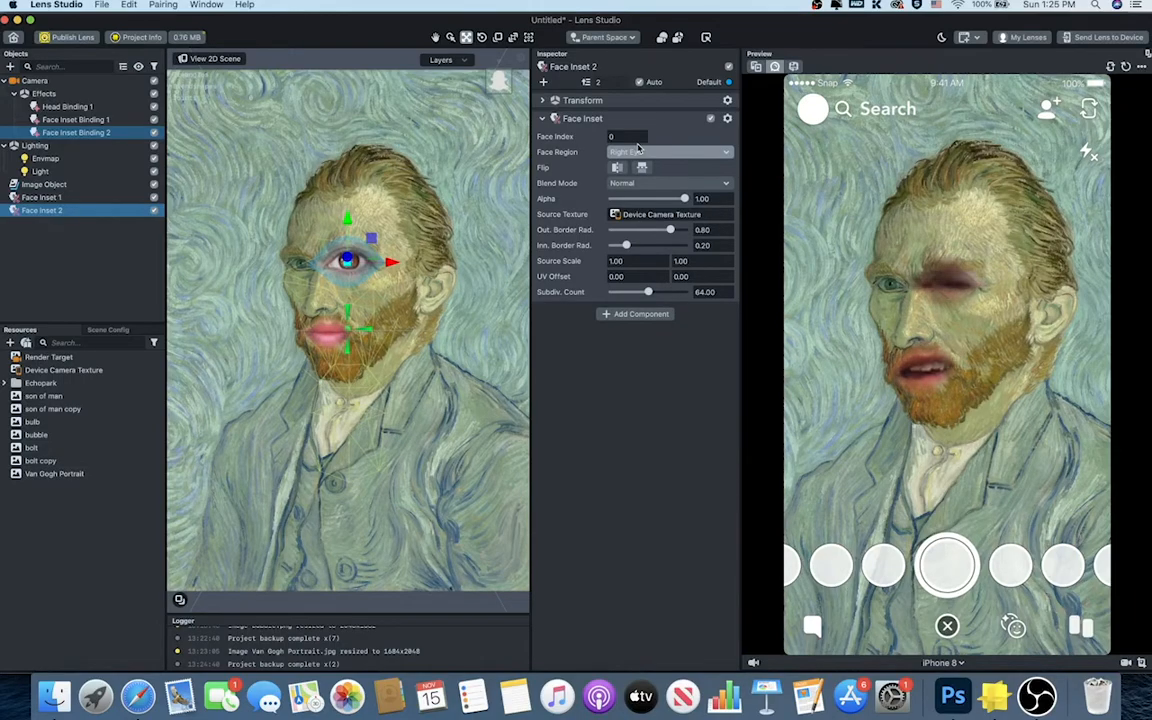
drag(397, 263, 386, 240)
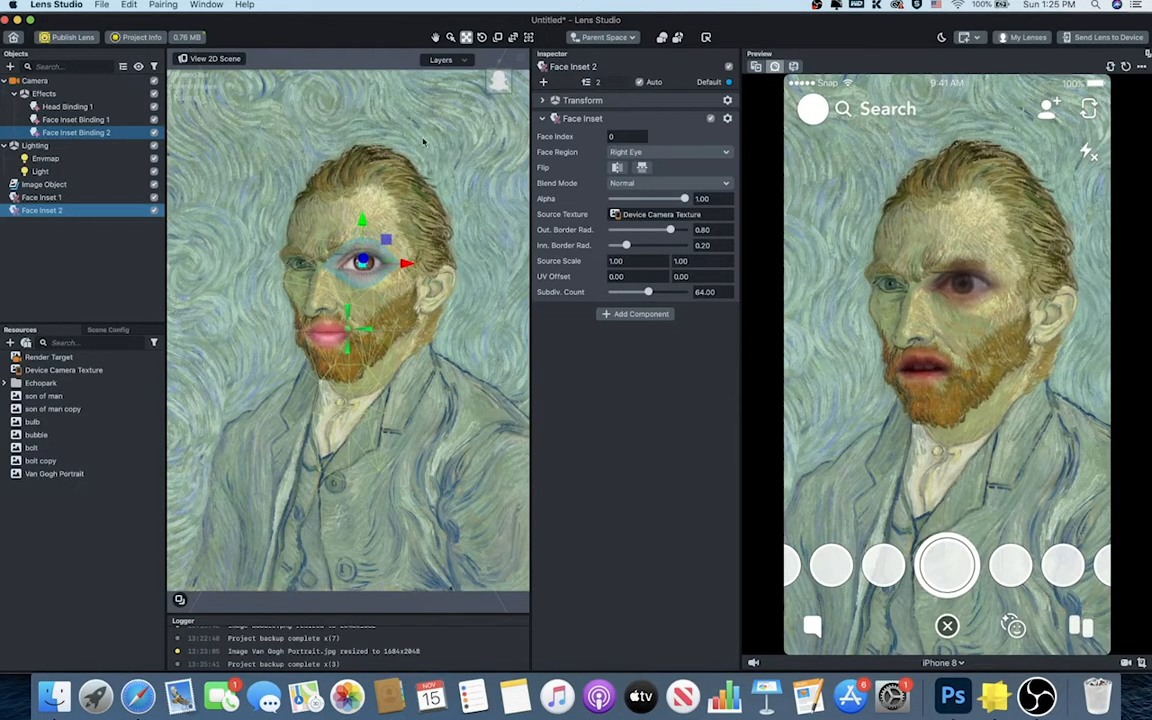
Step: Fine-tune the right-eye Face Inset's position and scale it down slightly to fit the portrait's eye nearer the visible ear
drag(388, 243, 390, 241)
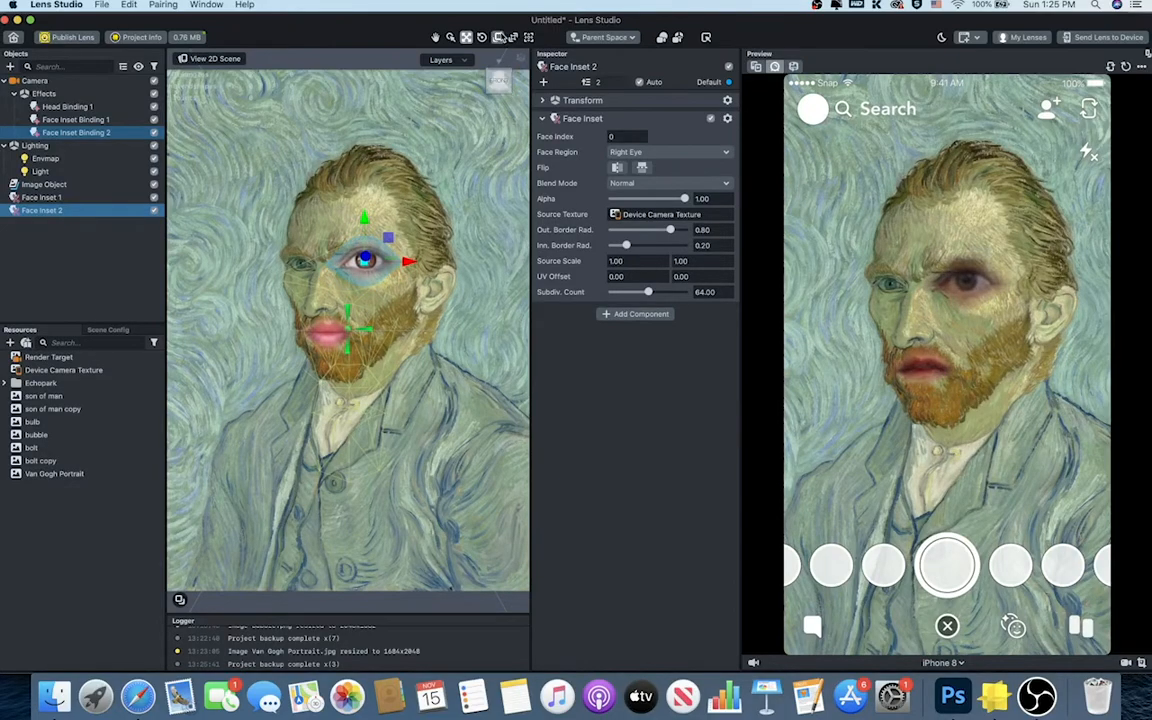
click(498, 37)
drag(388, 237, 382, 244)
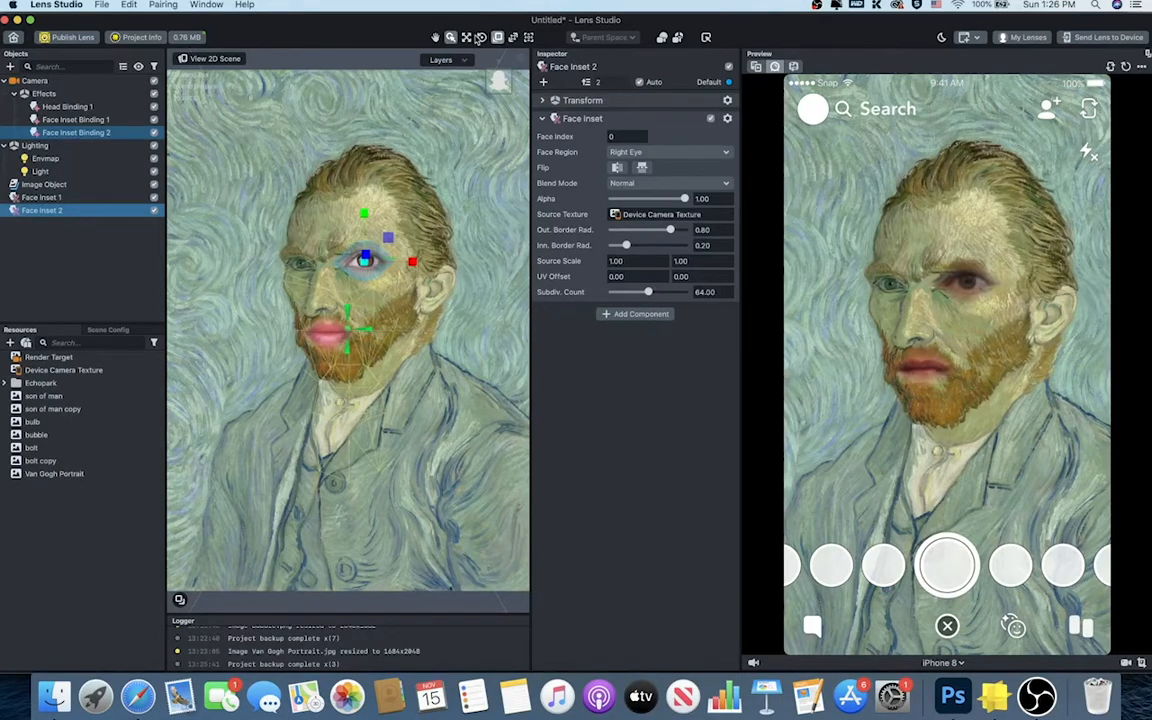
click(466, 37)
drag(410, 265, 407, 266)
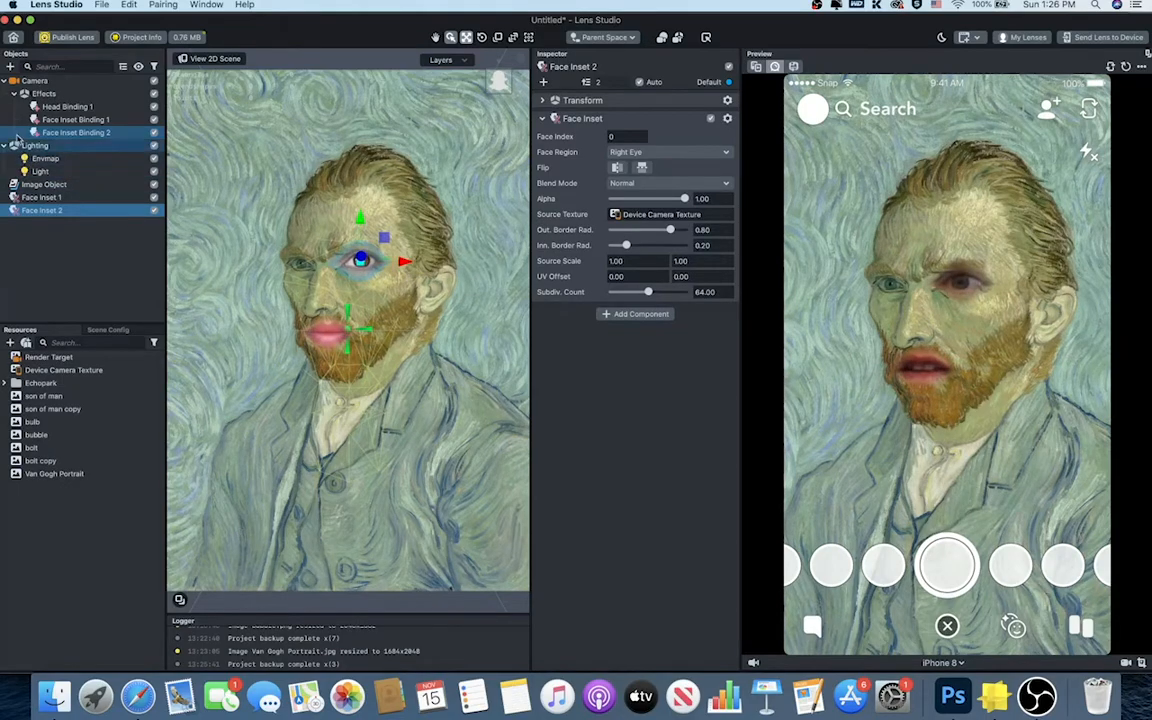
Step: Add a third Face Inset and move it out of its binding to the root level below Face Inset 2
click(7, 60)
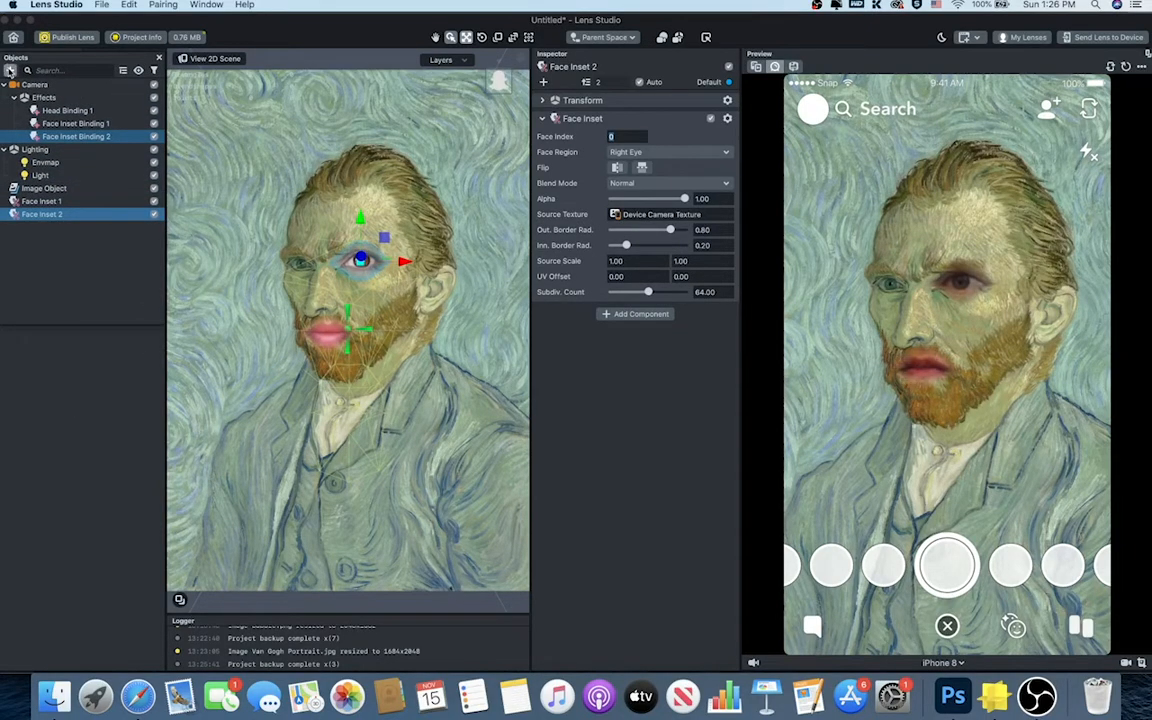
click(10, 69)
click(47, 270)
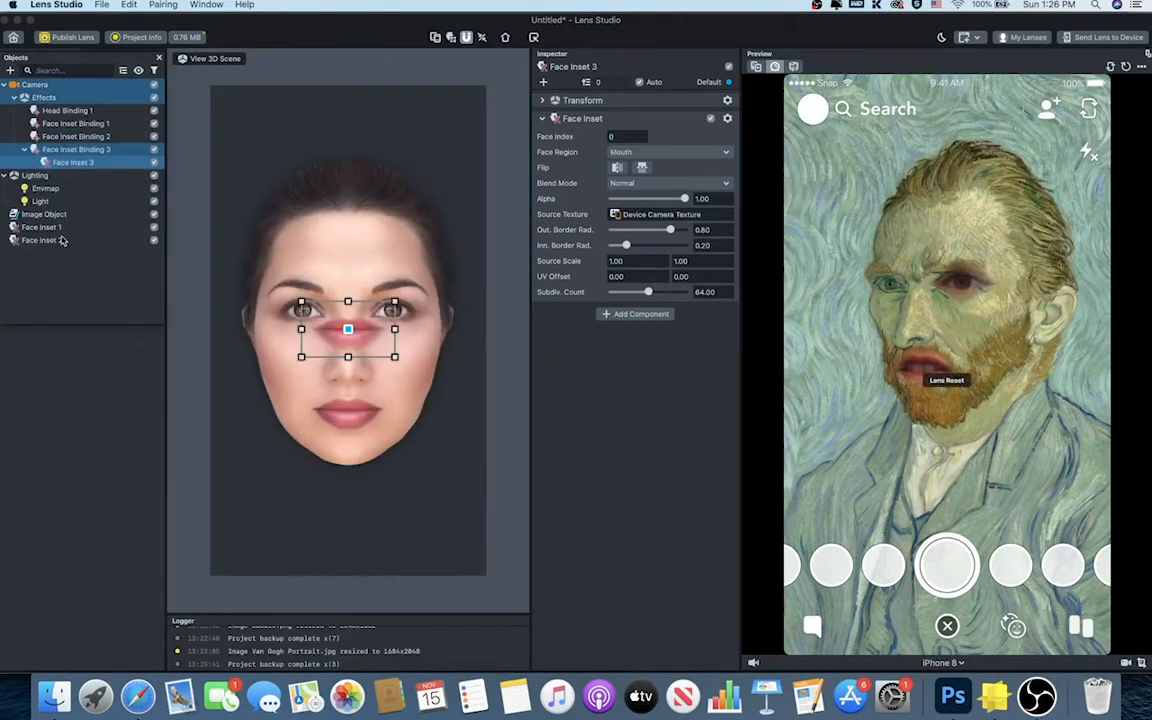
drag(72, 263, 66, 247)
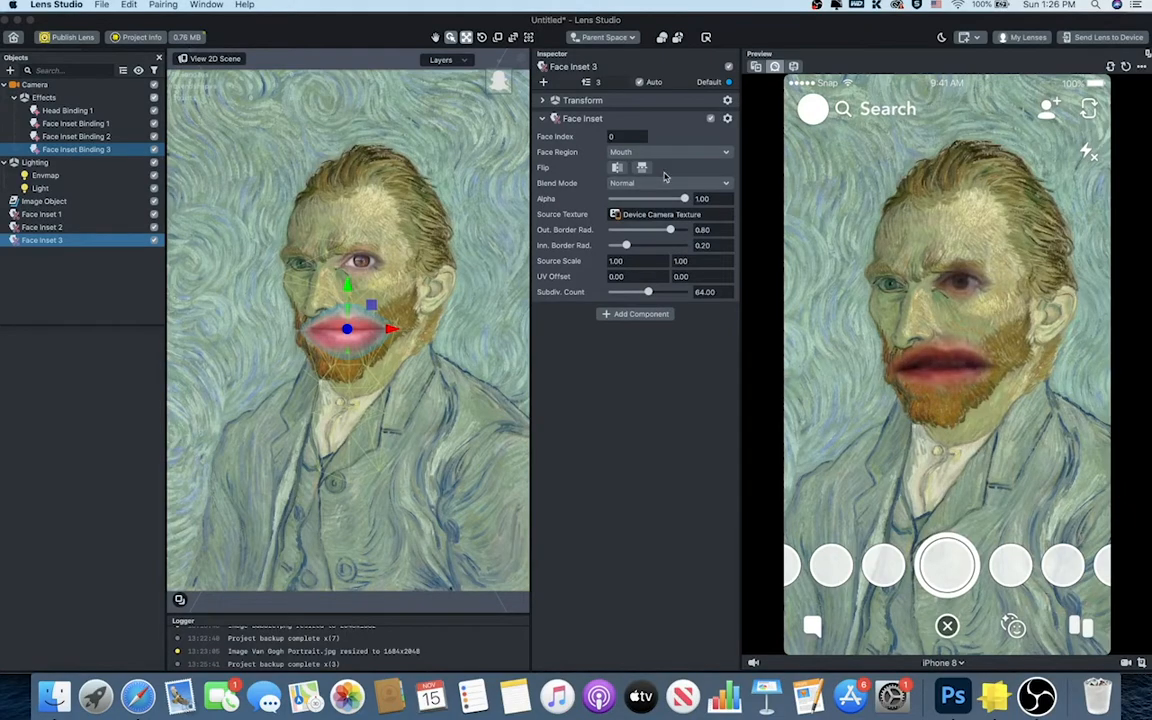
Step: Set the third Face Inset's face region to Left Eye and fit its position and scale to the portrait's other eye
click(640, 152)
click(642, 130)
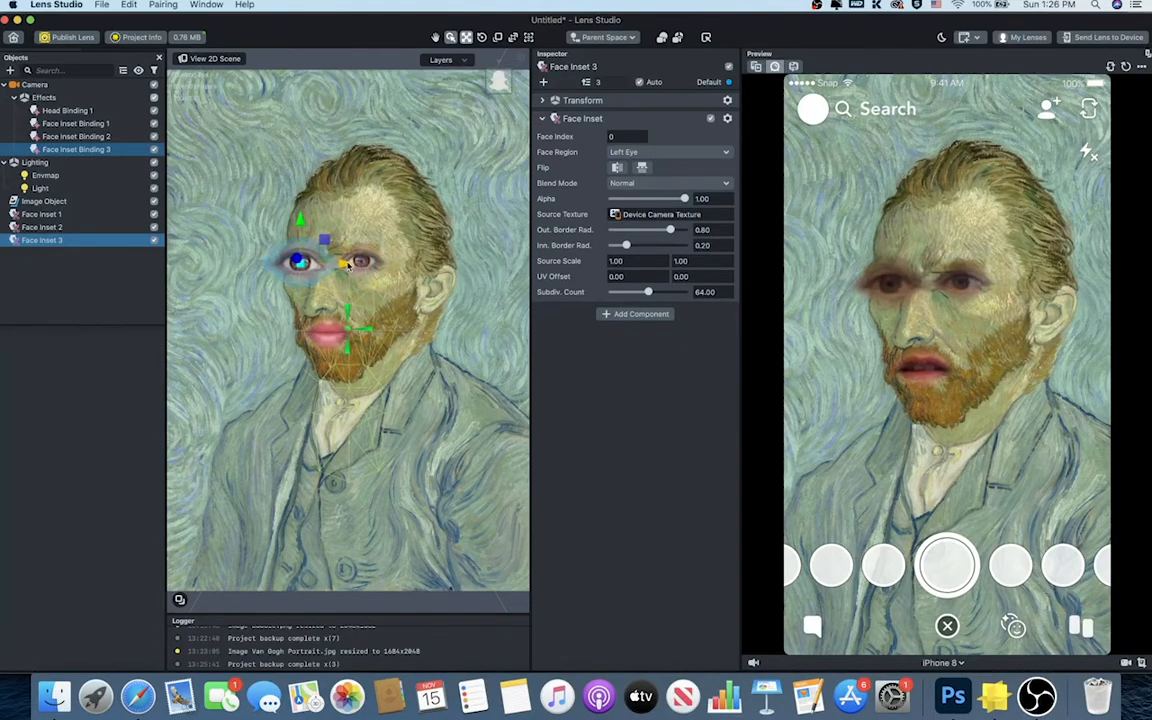
click(498, 37)
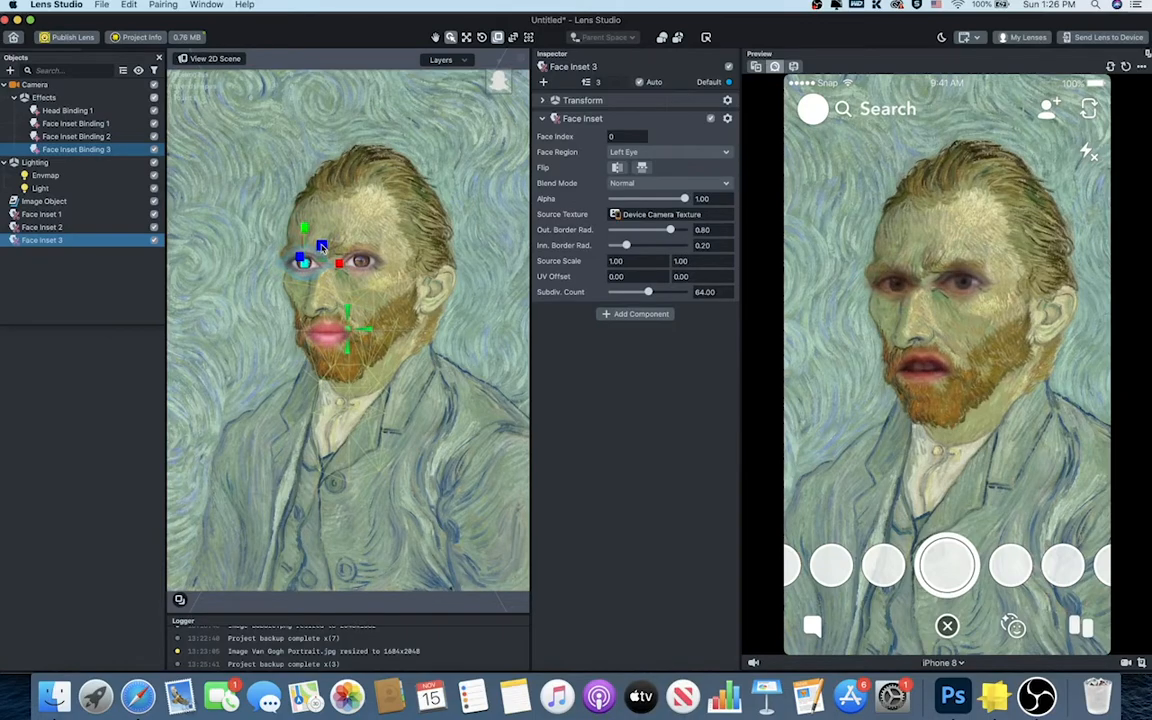
drag(321, 247, 321, 252)
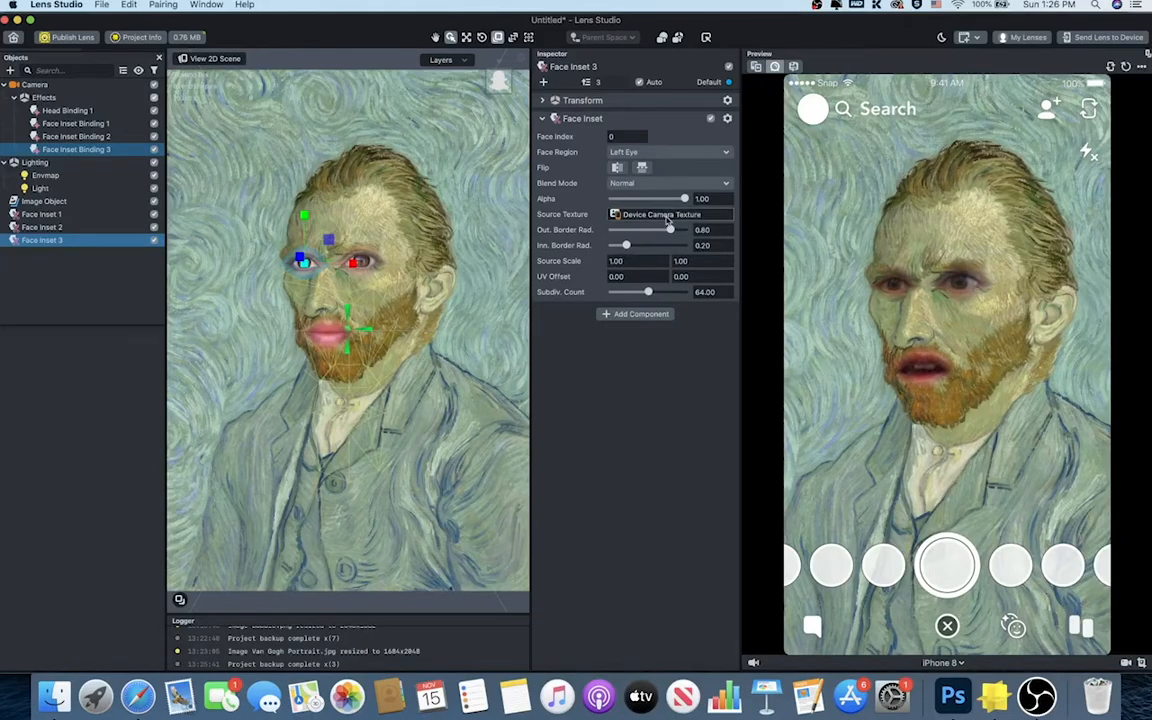
Step: Lower the alpha of both eye Face Insets to 0.77 and reduce the mouth Face Inset's alpha as well
click(664, 199)
drag(664, 199, 668, 200)
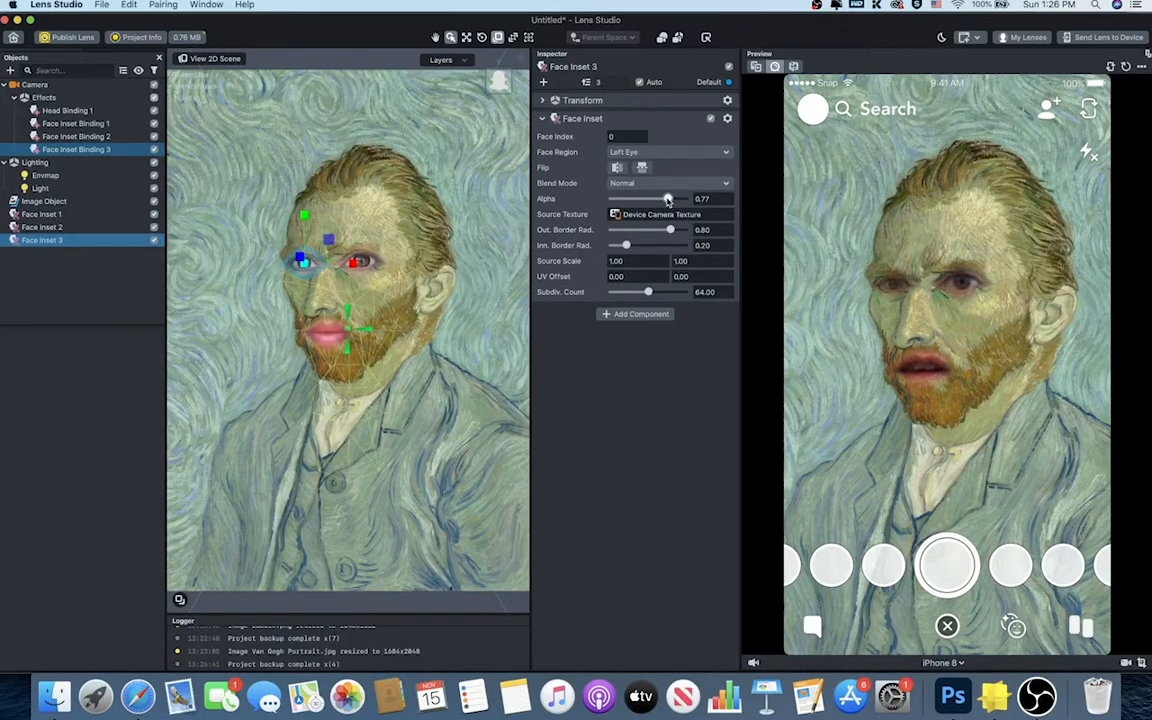
click(368, 270)
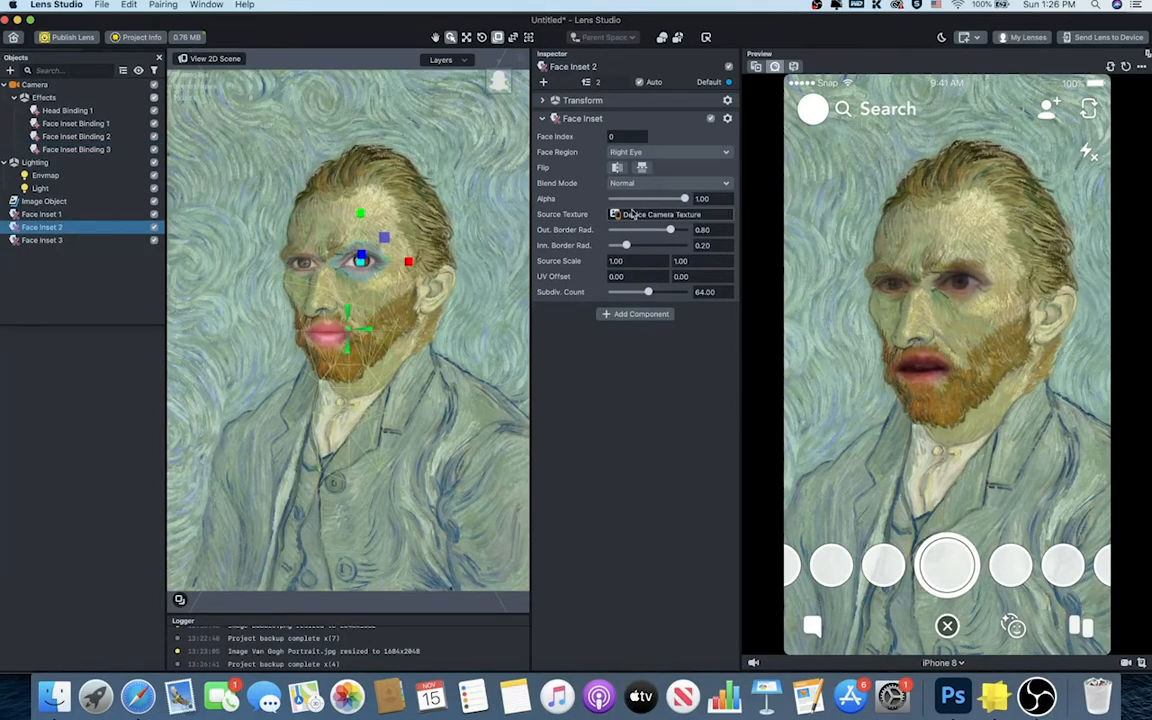
mouse_move(685, 199)
mouse_down()
mouse_move(655, 200)
mouse_move(668, 202)
mouse_up()
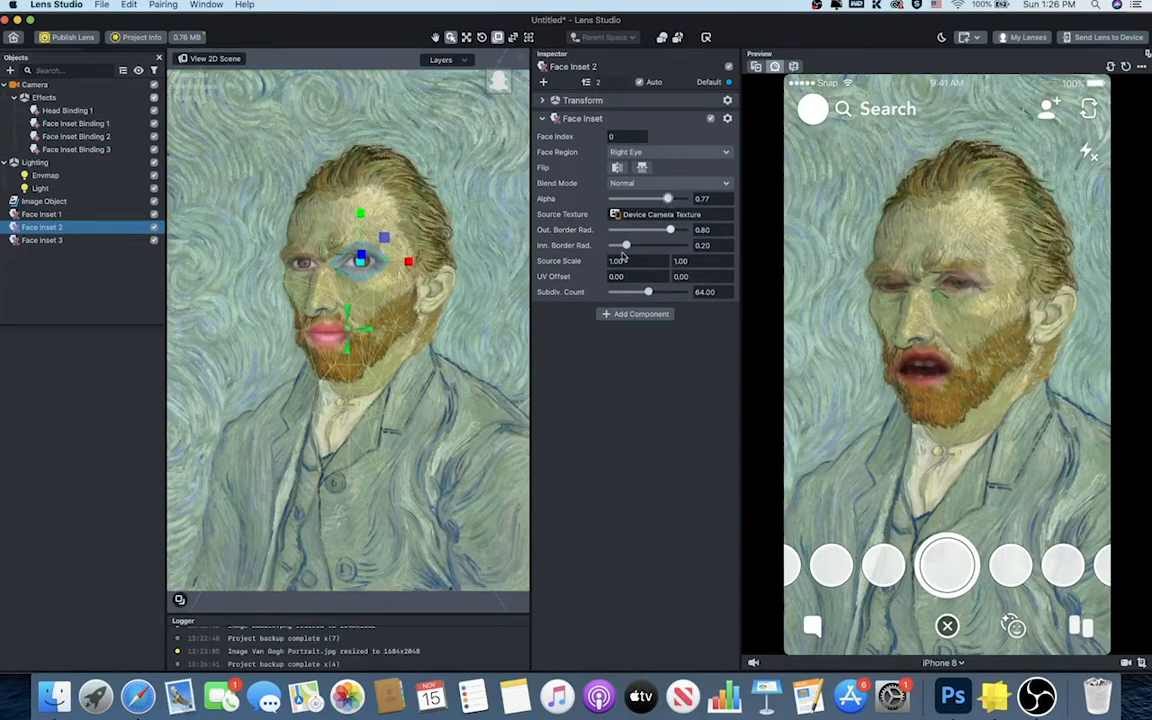
click(336, 336)
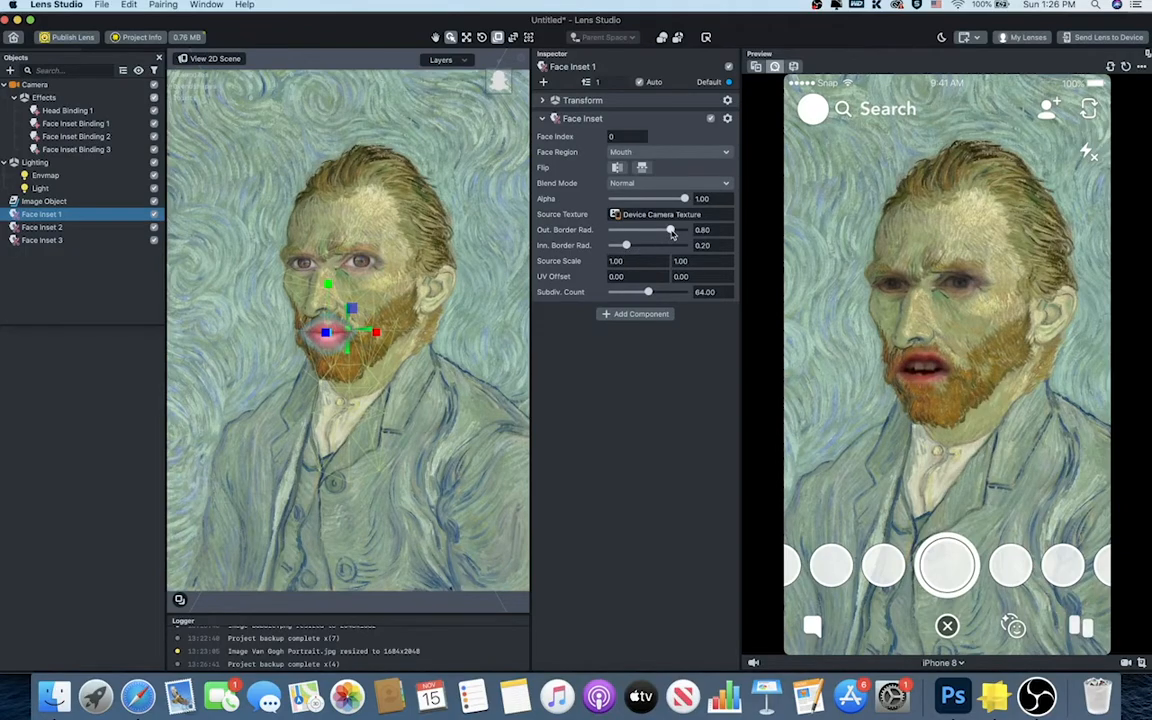
mouse_move(685, 199)
mouse_down()
mouse_move(645, 201)
mouse_move(668, 203)
mouse_up()
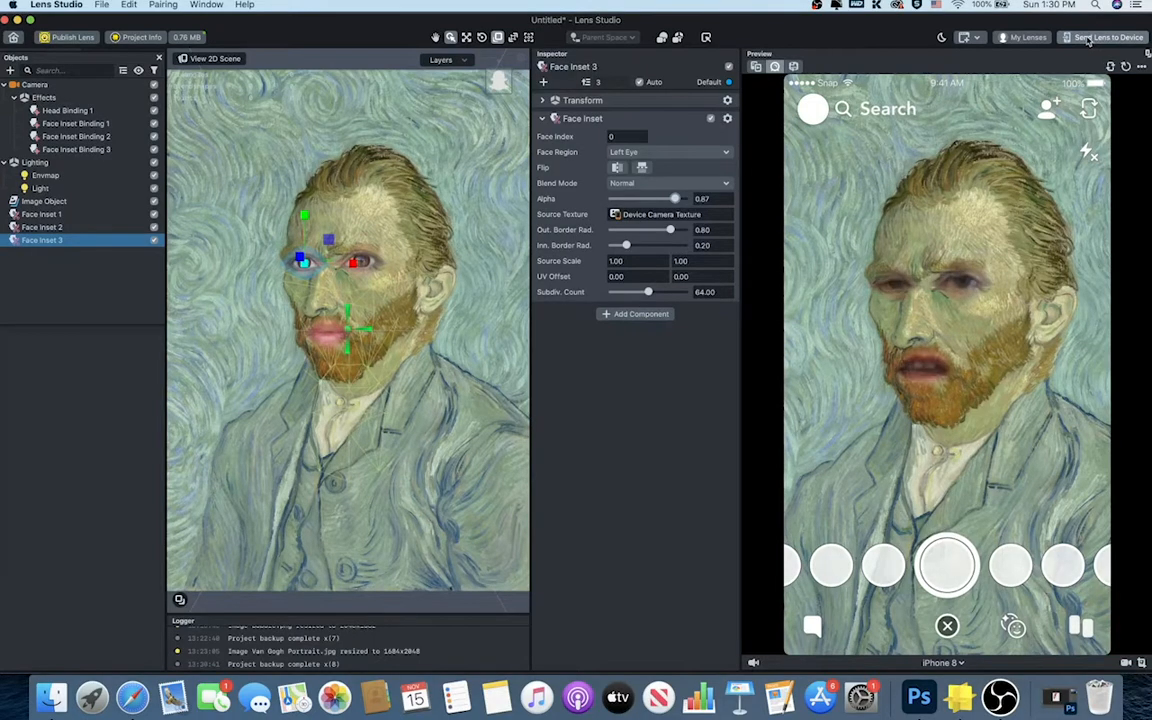
Step: Send the lens to the paired device and start publishing it with the lens name Van Gogh
click(1090, 38)
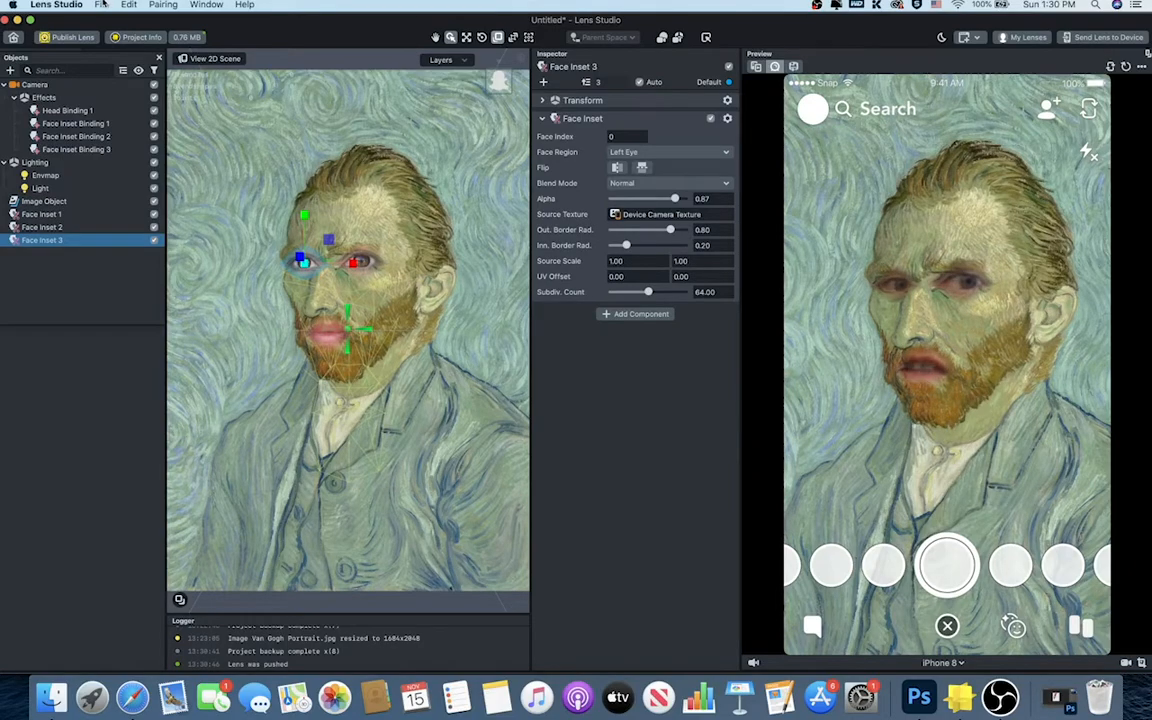
click(101, 5)
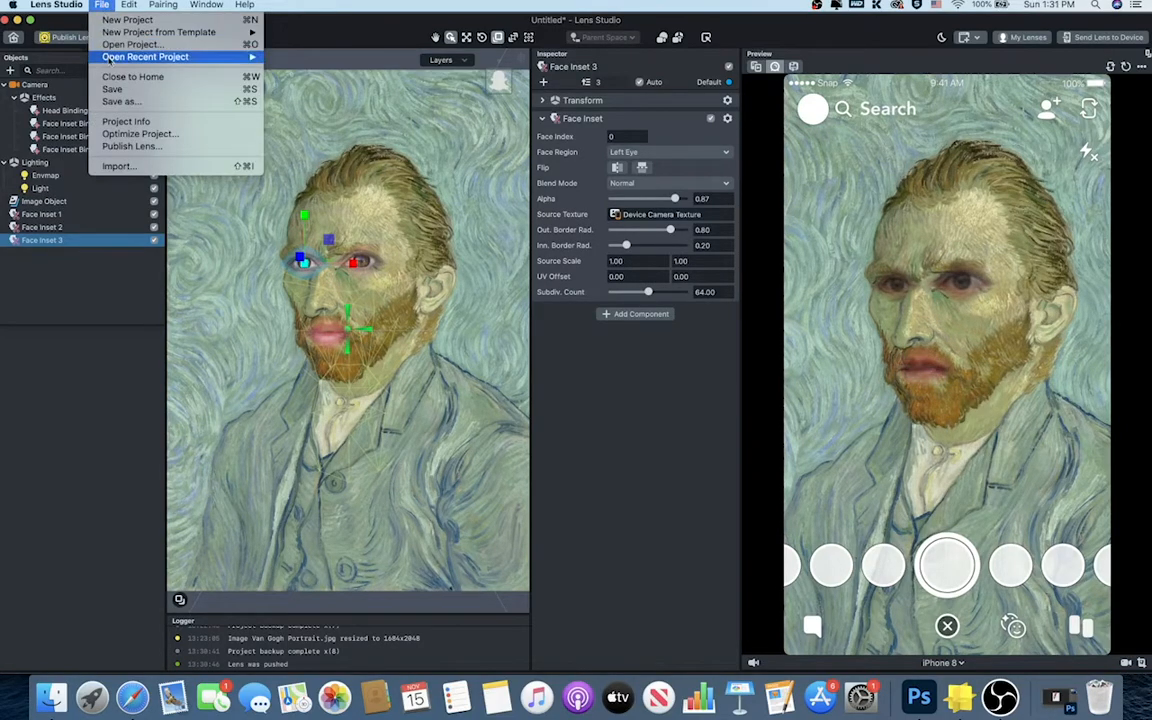
click(117, 147)
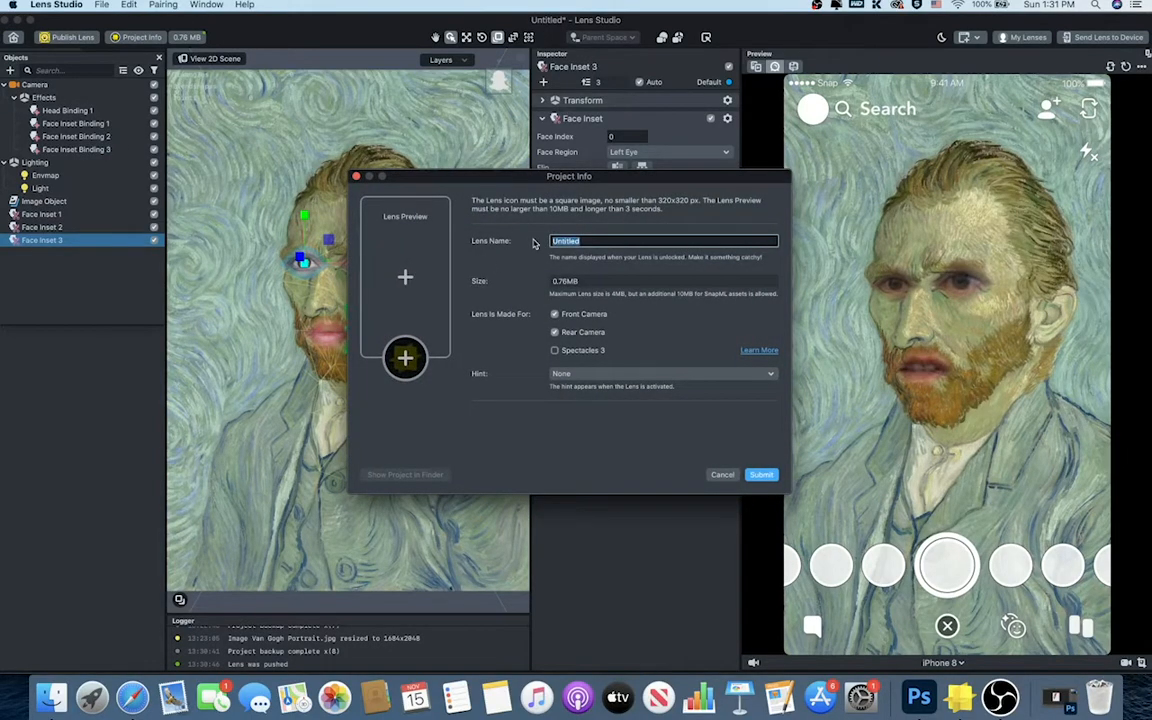
text(Van Go)
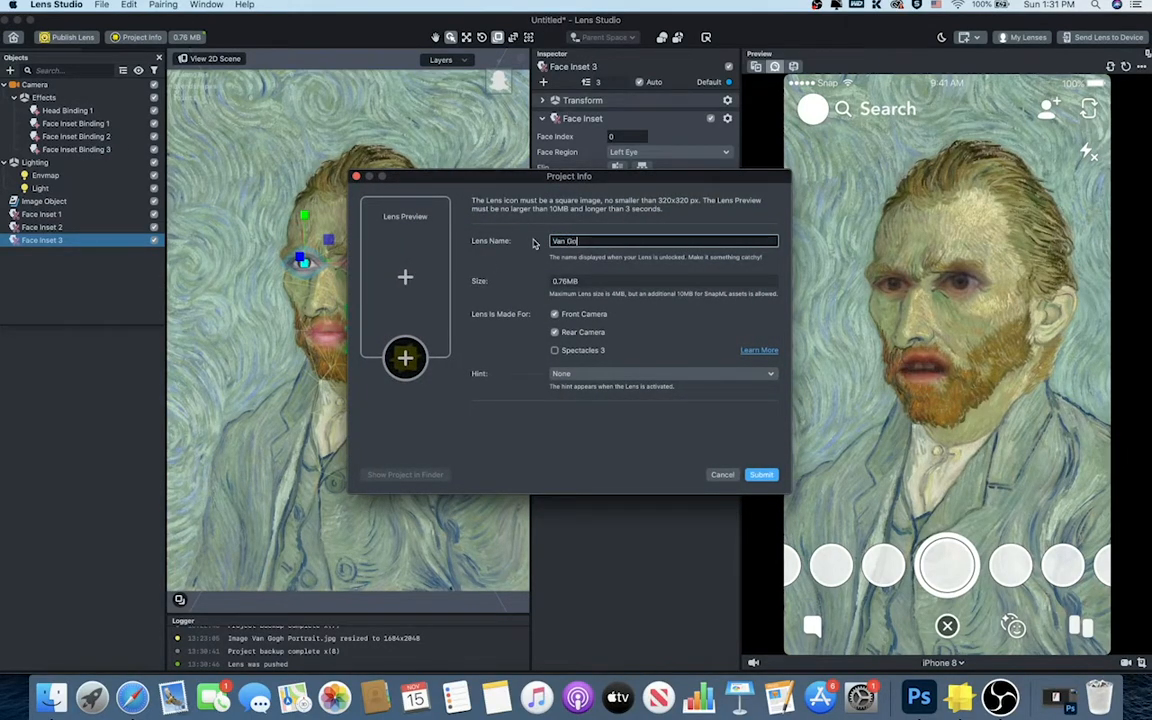
Step: Choose the Idle clip showing two people as the lens preview and submit the lens for publishing
click(409, 279)
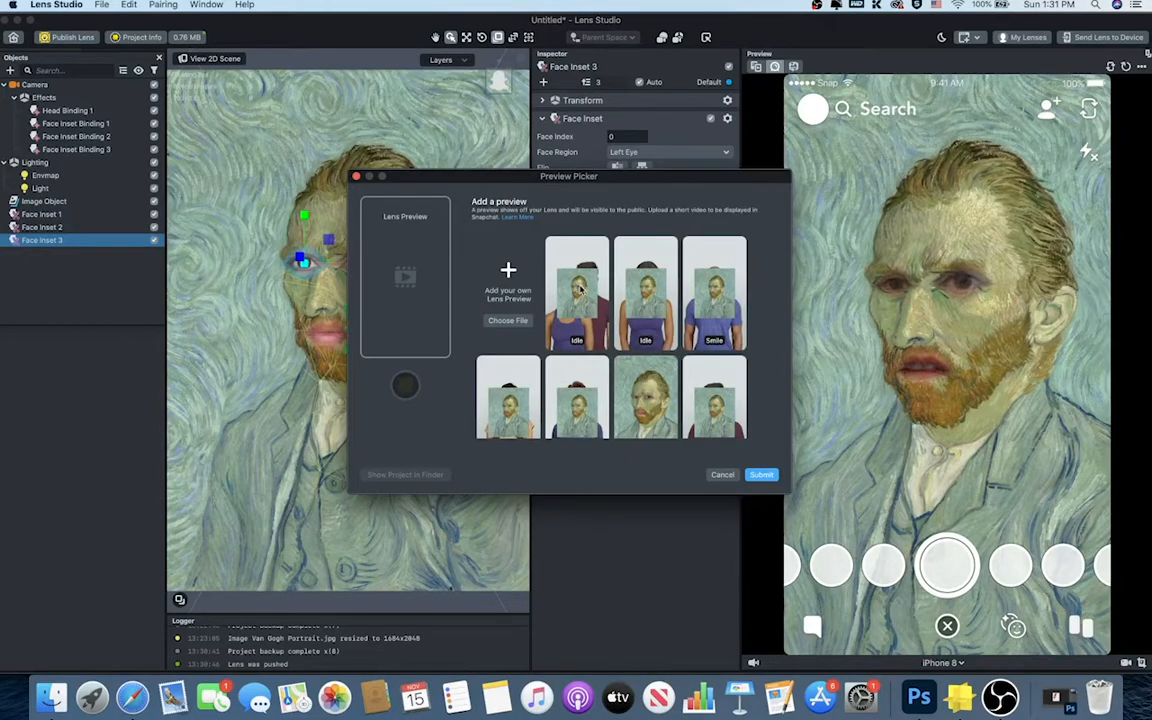
click(585, 301)
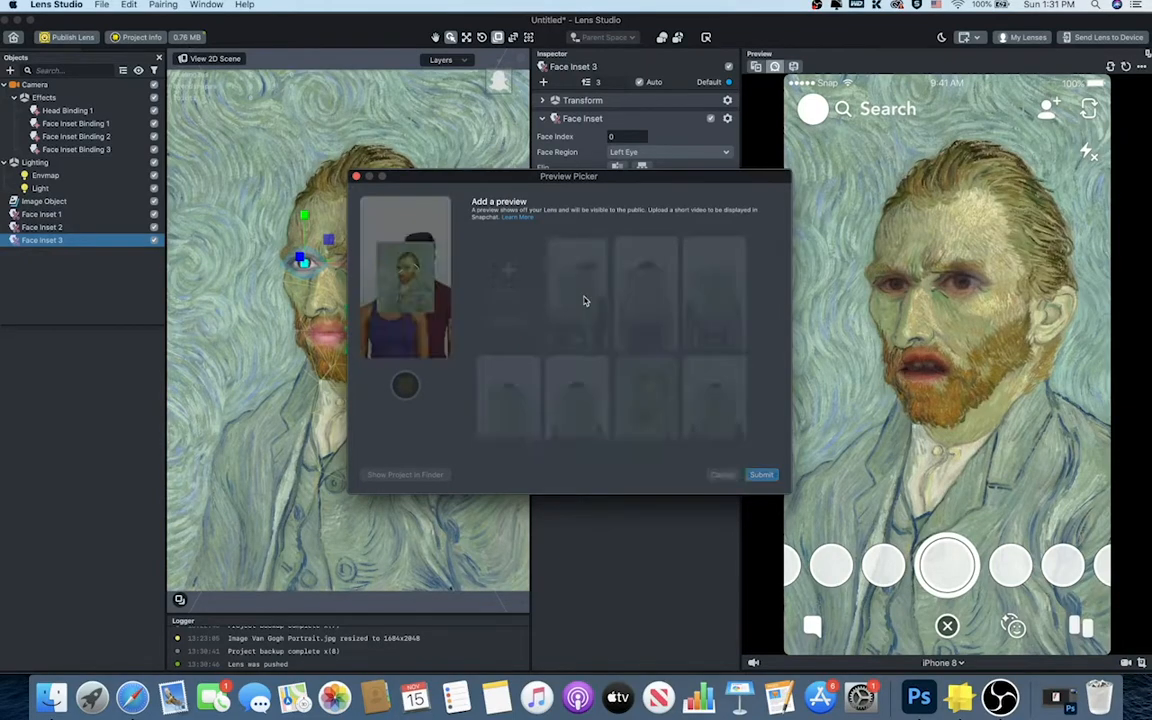
click(761, 476)
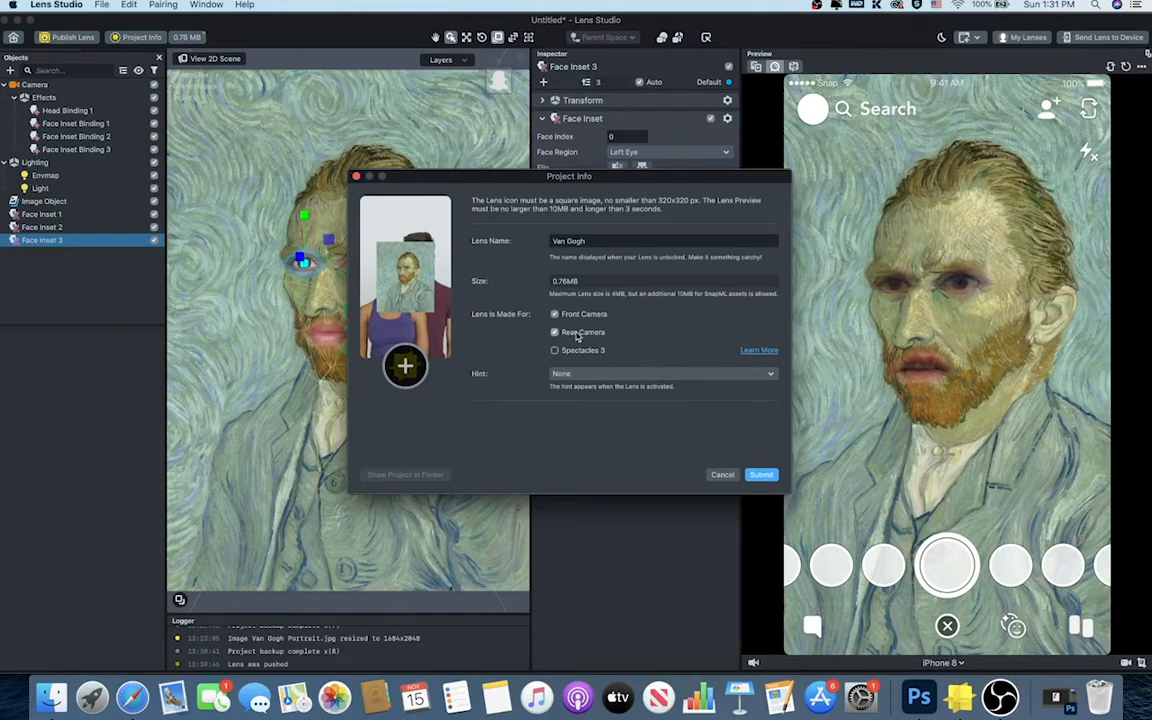
click(761, 475)
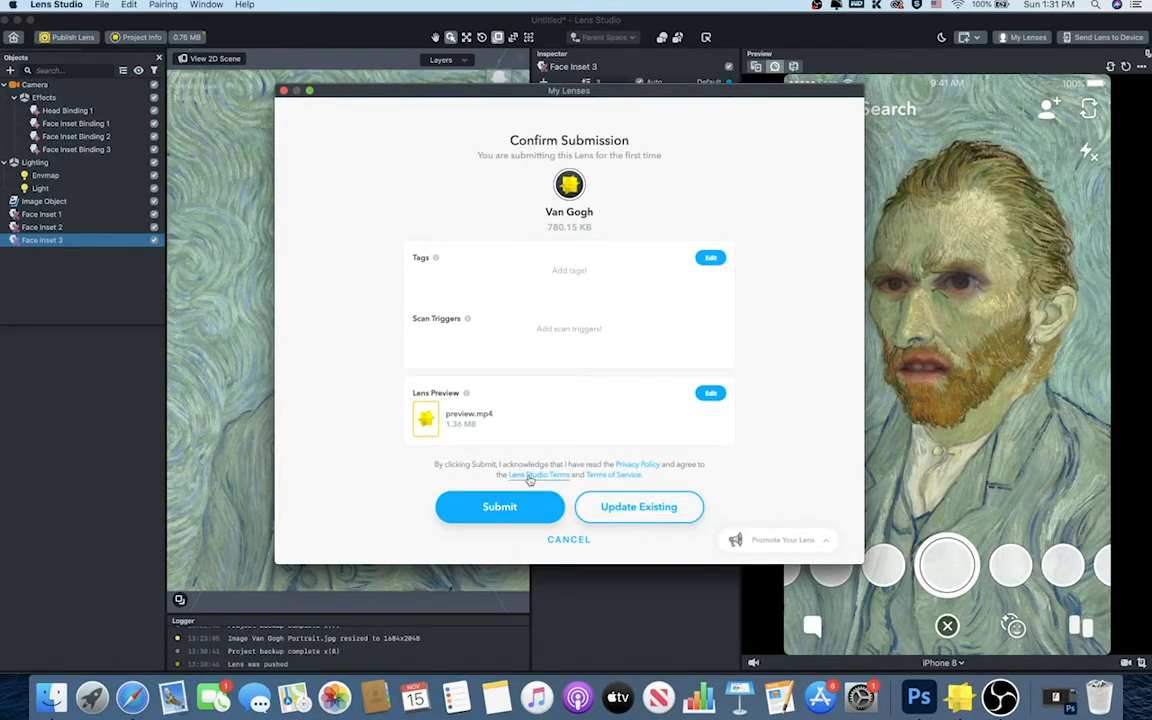
click(511, 516)
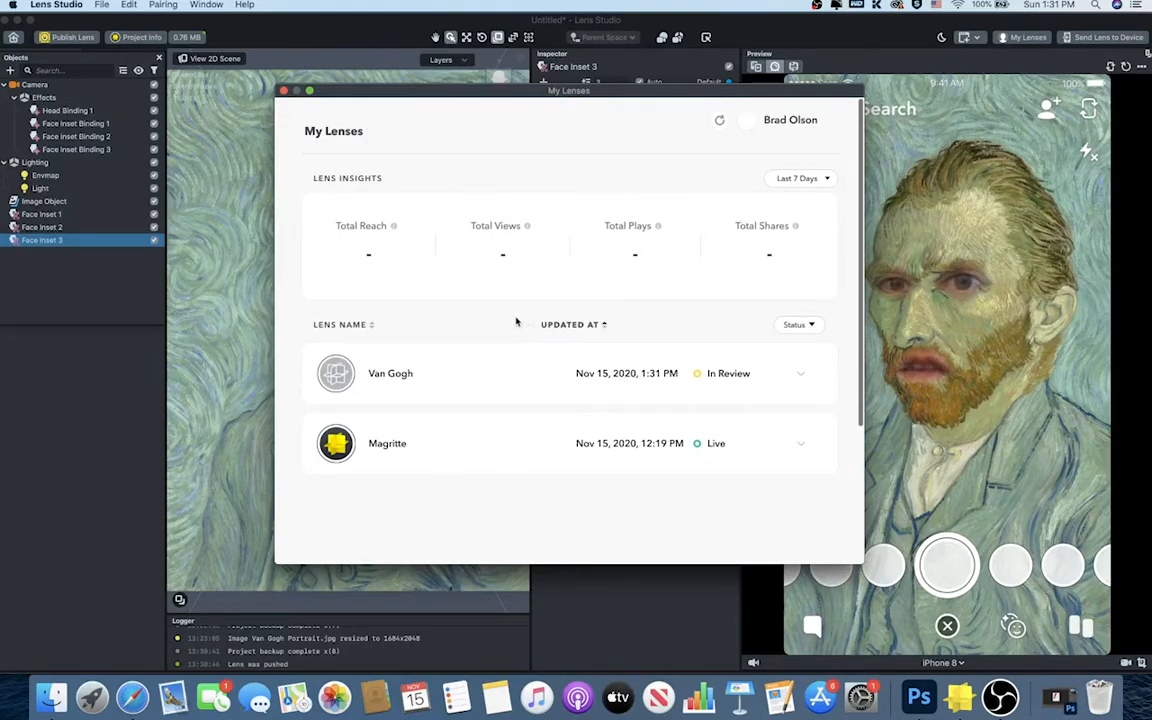
Step: Expand the live Magritte lens's details in My Lenses and show its share link
click(470, 442)
scroll(523, 433, down, 2)
scroll(523, 433, down, 5)
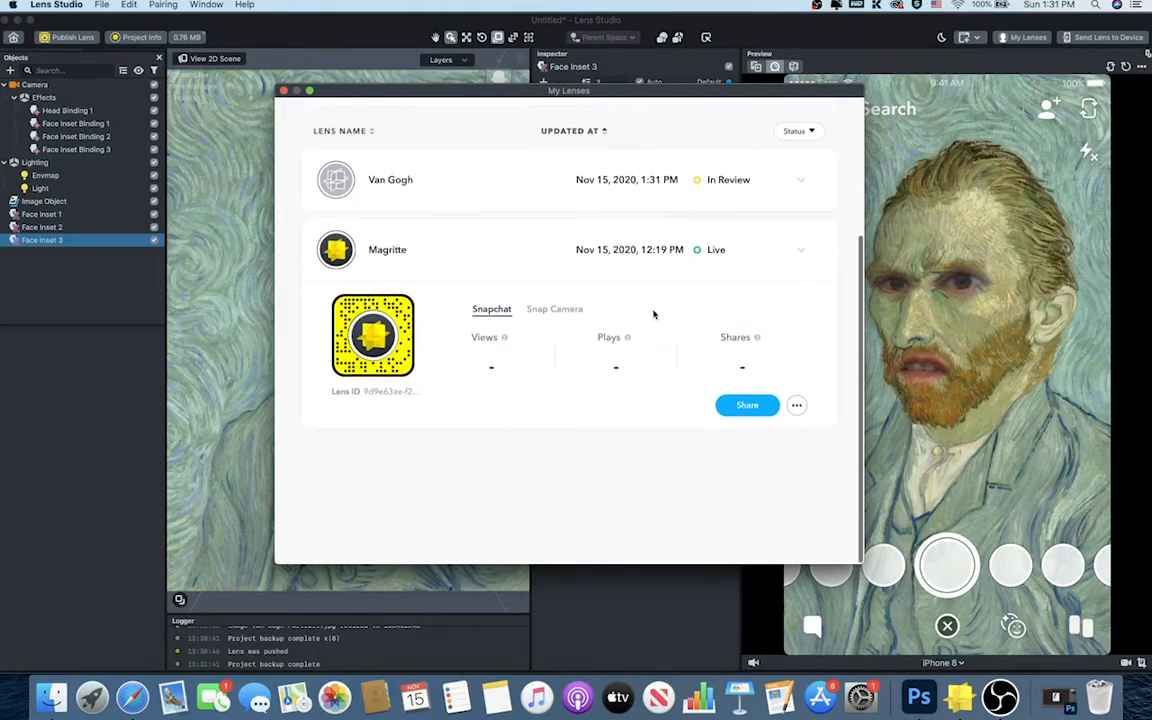
click(744, 405)
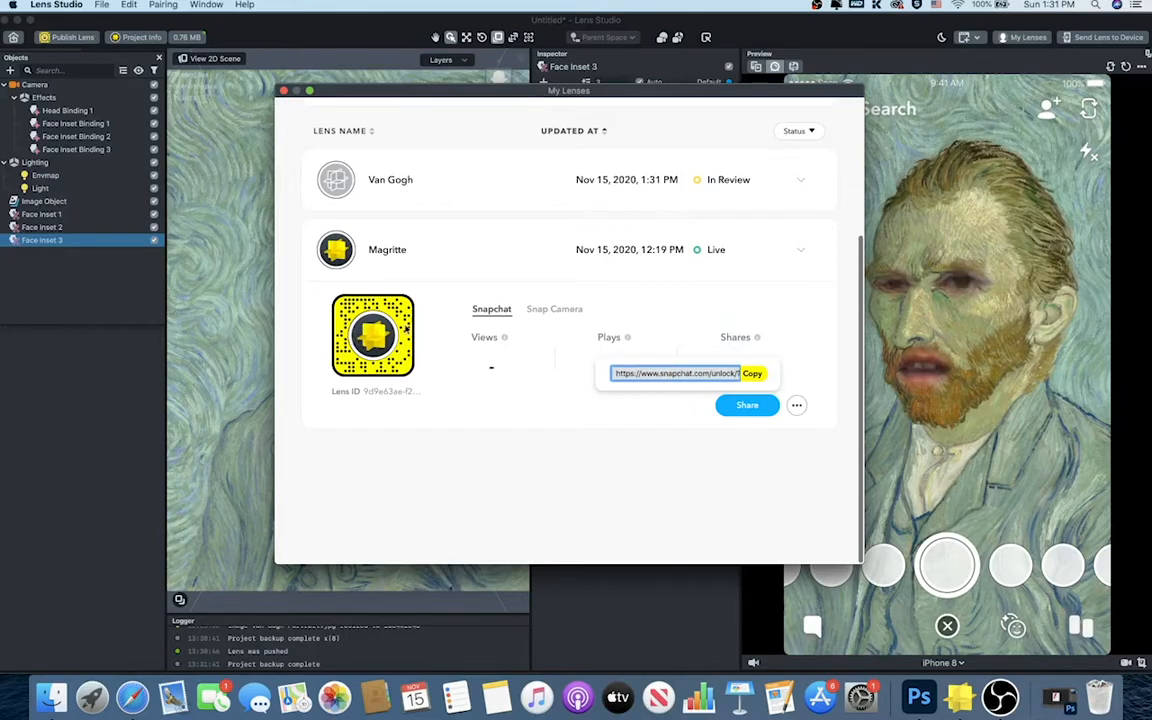
Step: Examine the Magritte lens's Snap Camera and Snapchat statistics, its share link and its additional management options
click(556, 309)
click(490, 311)
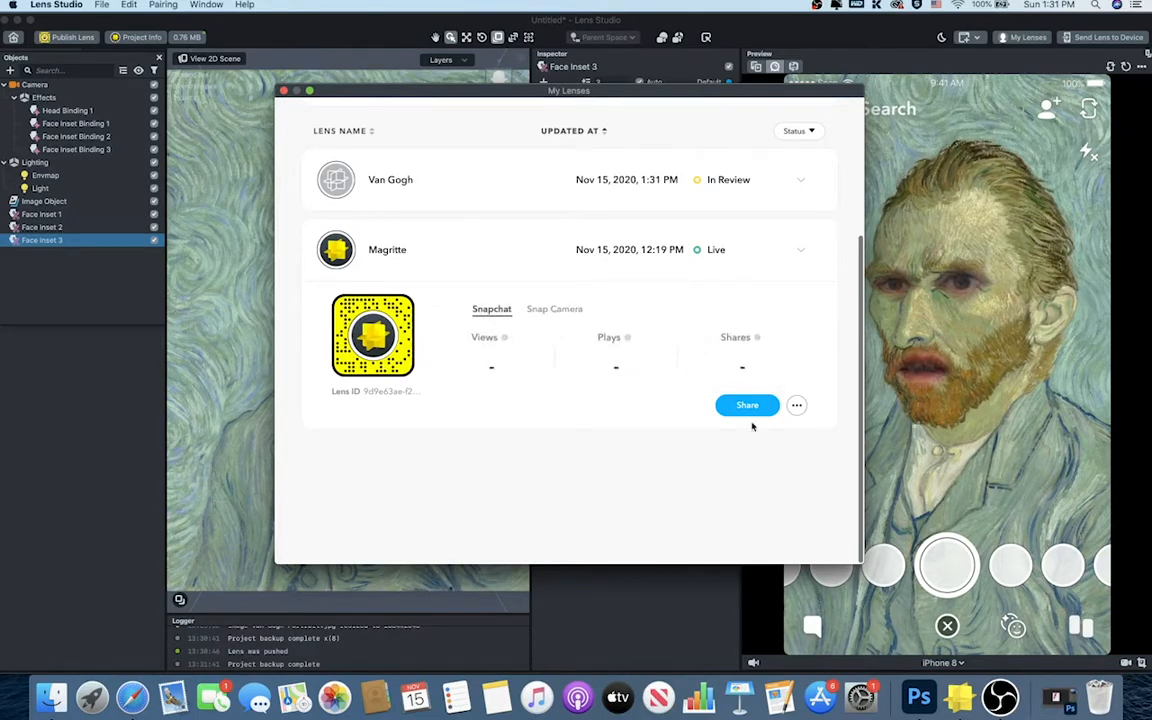
click(747, 406)
click(746, 408)
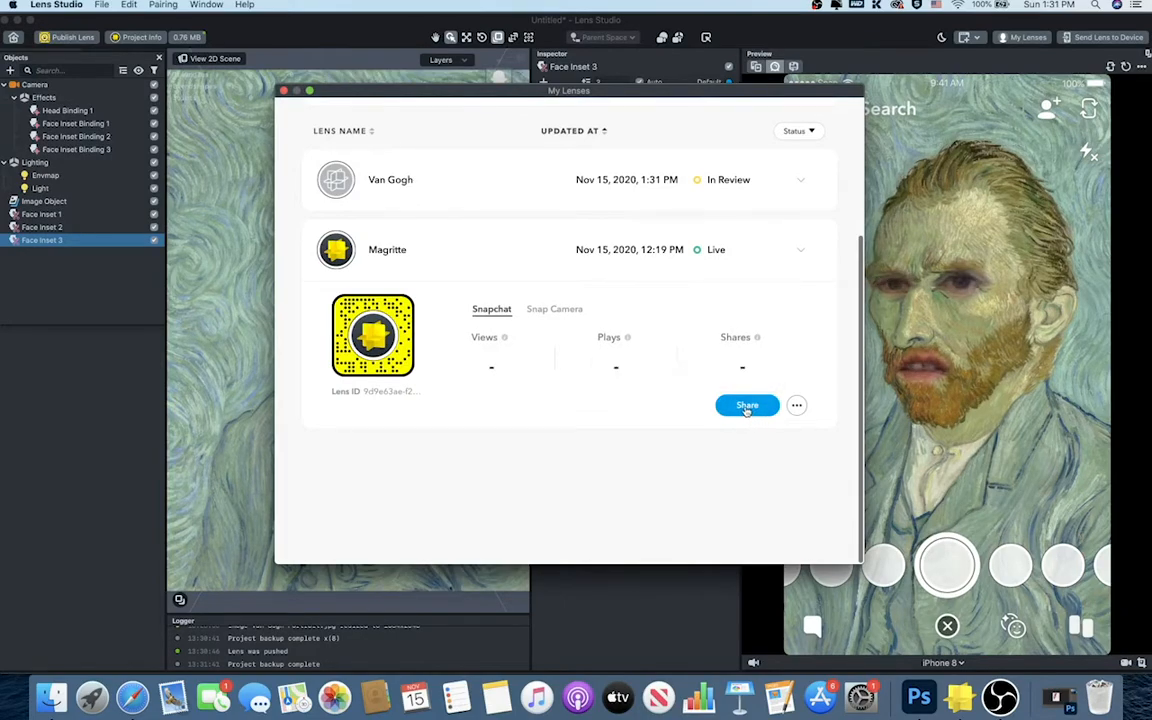
click(800, 408)
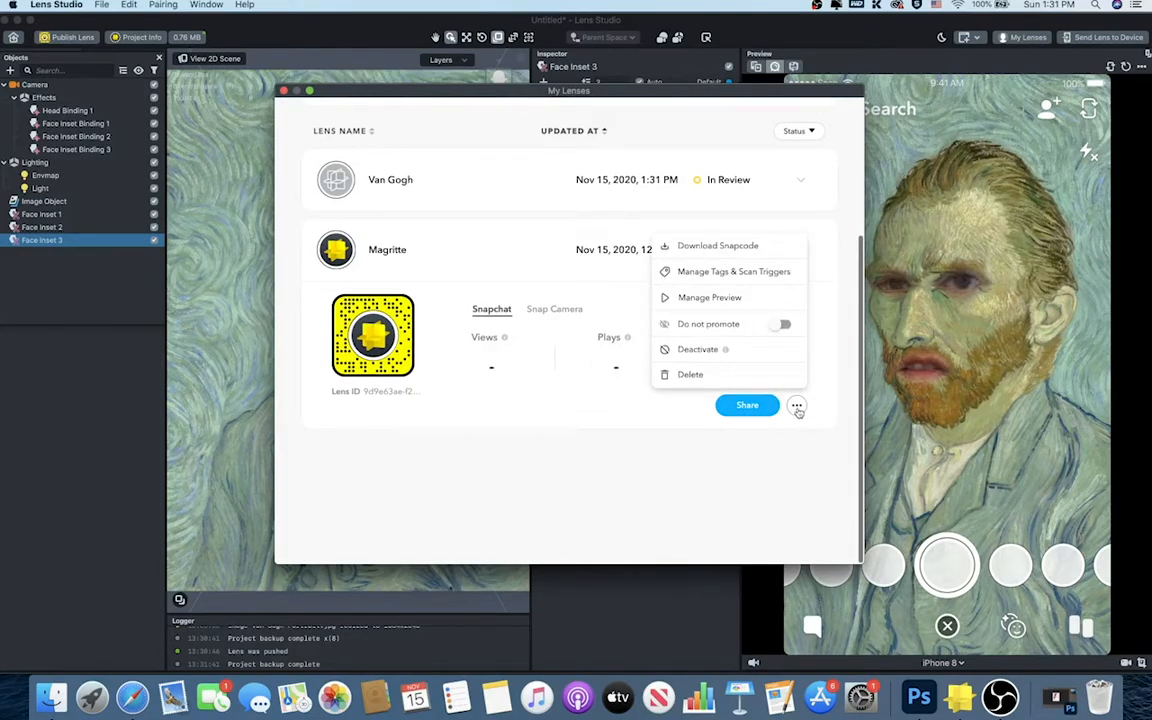
click(658, 449)
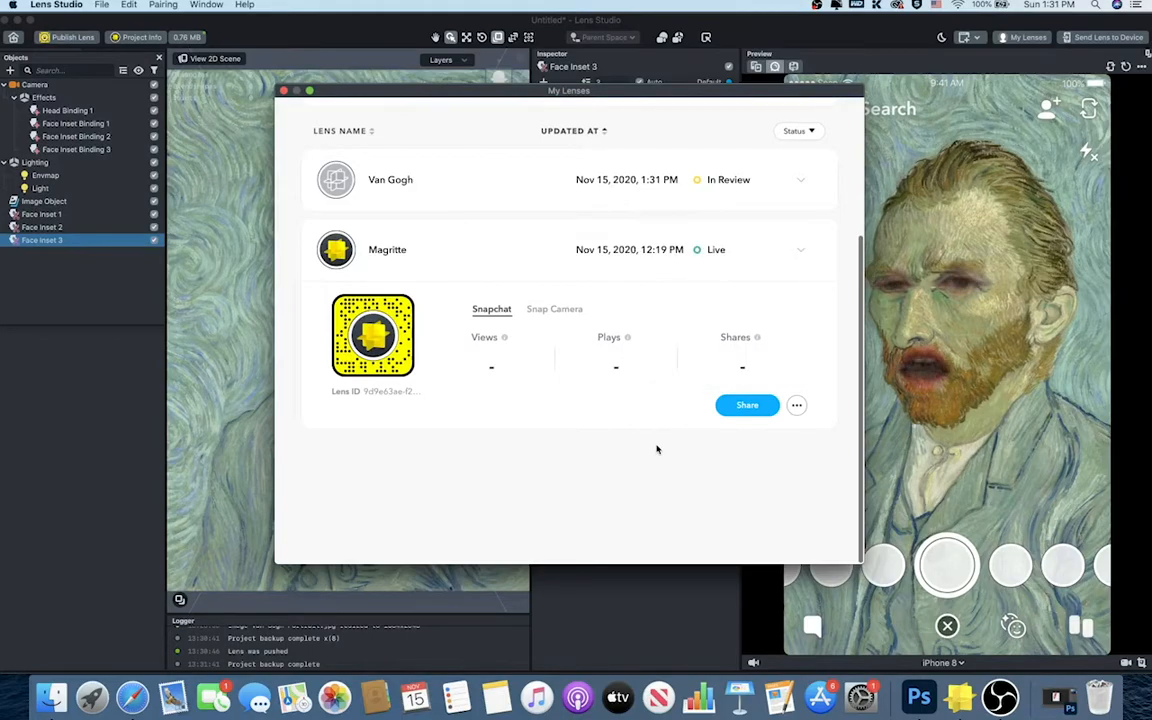